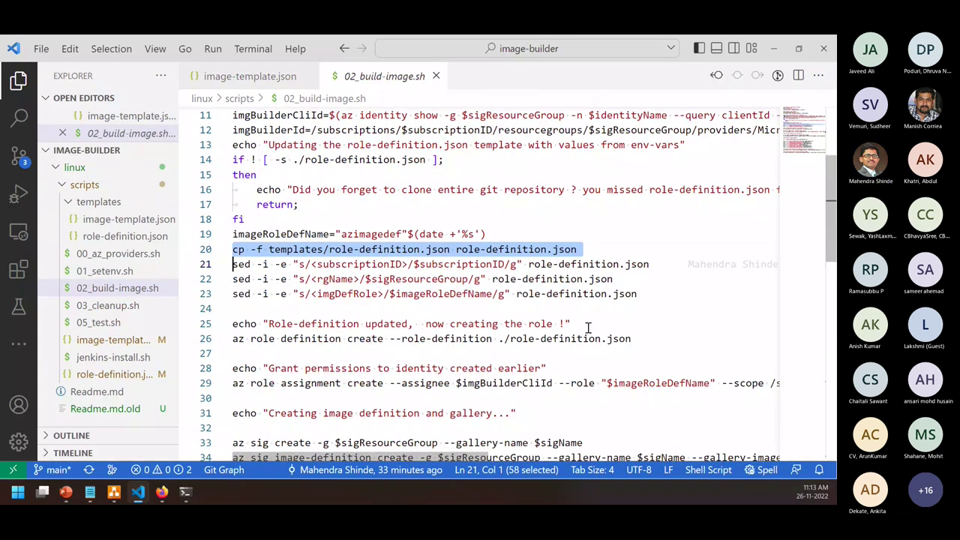
Select the placeholder-replacing sed lines and the role definition create command in the notes
drag(660, 296, 216, 264)
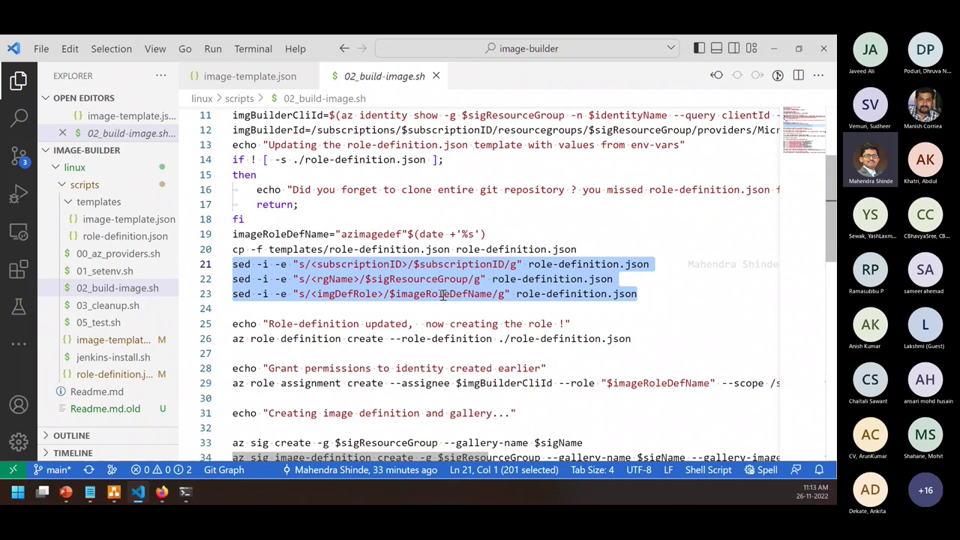
double_click(429, 339)
triple_click(271, 339)
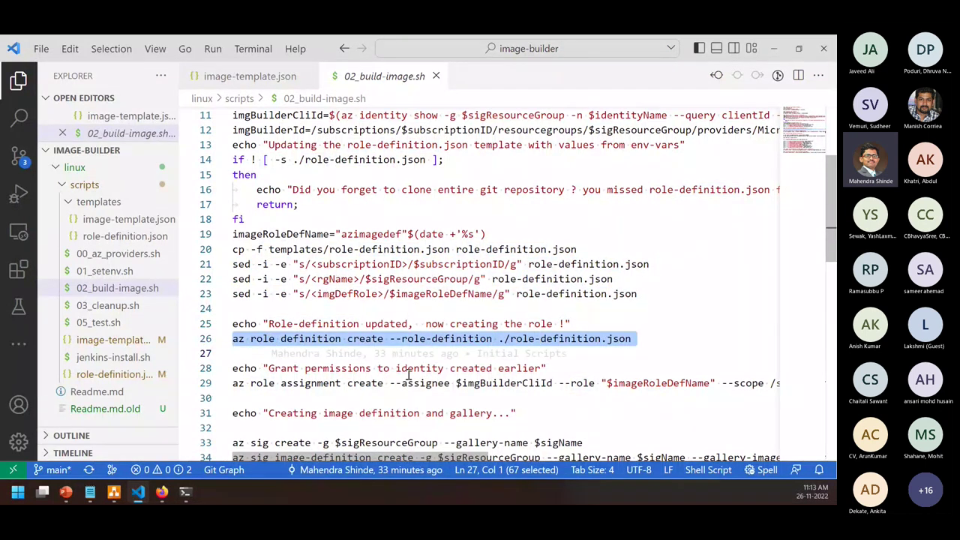
scroll(464, 334, down, 1)
mouse_move(299, 298)
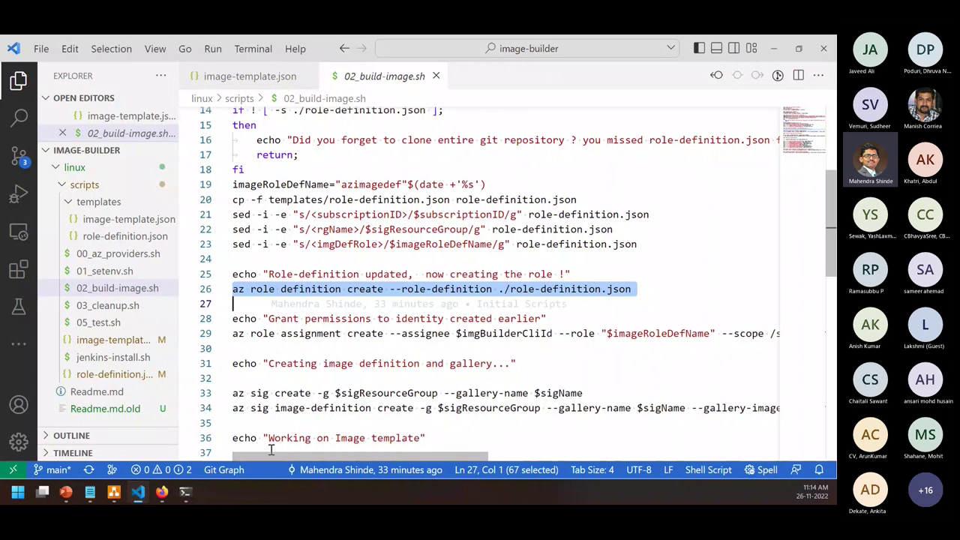
Load the Azure portal in a new Firefox tab and dismiss the recommendation survey
click(162, 492)
click(193, 438)
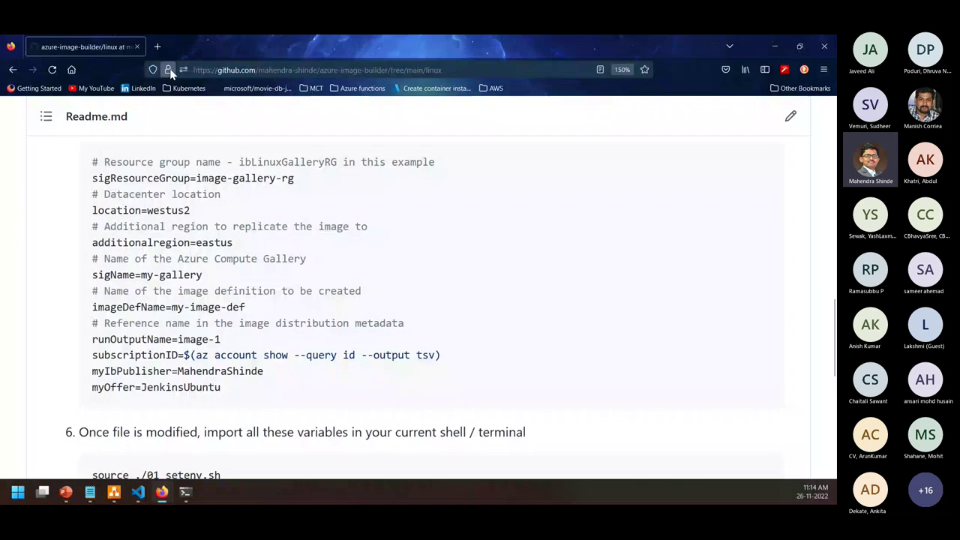
key(ctrl+t)
text(portal.azure.com/)
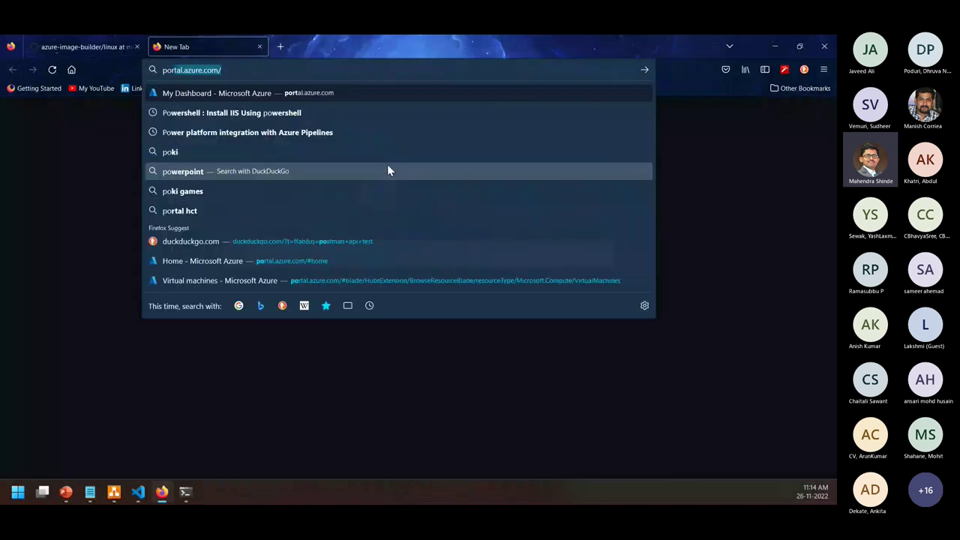
key(Return)
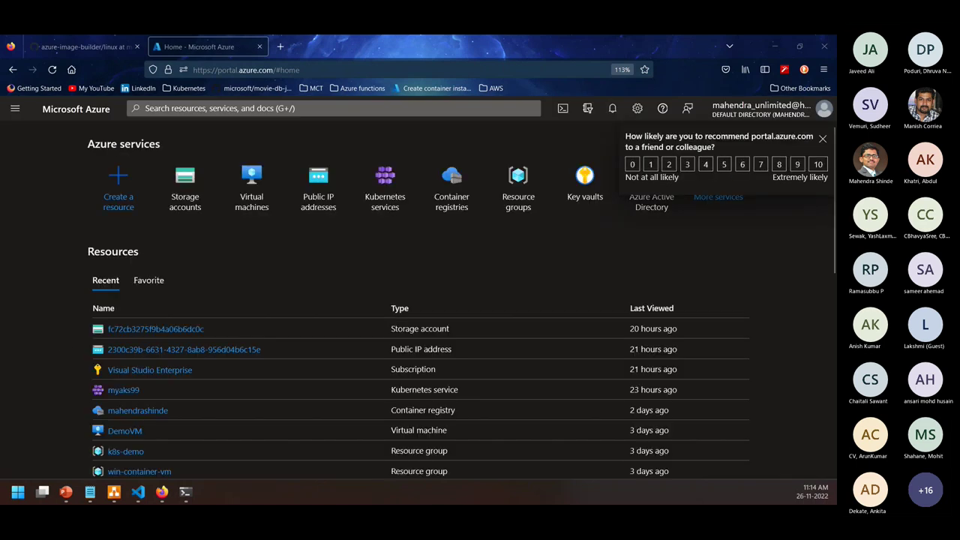
click(823, 140)
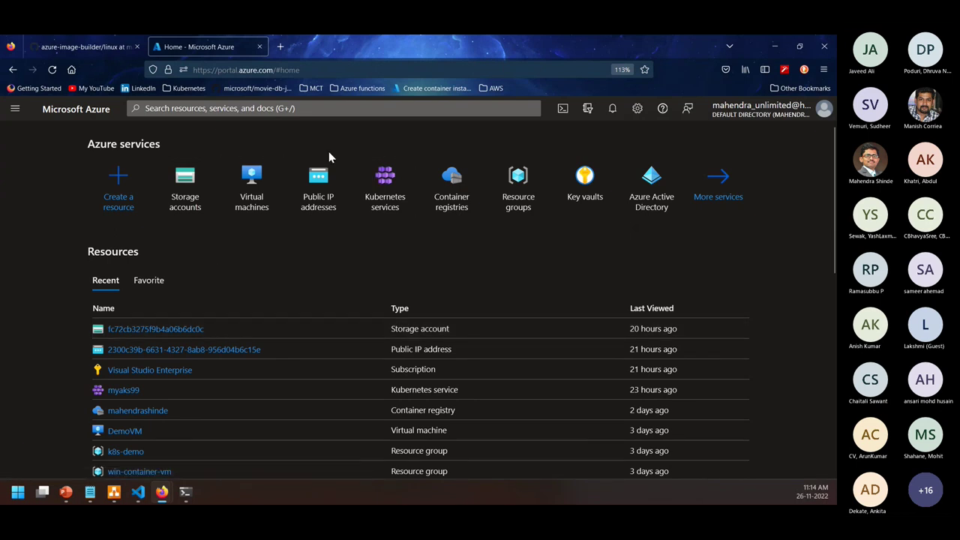
Open Azure Active Directory, view Roles and administrators, then return to the Default Directory overview
click(224, 110)
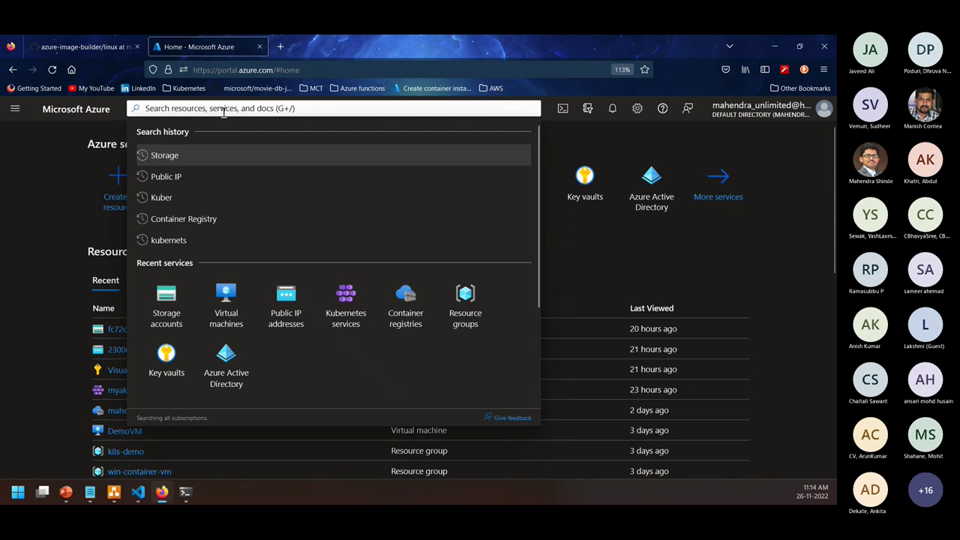
text(Active Direct)
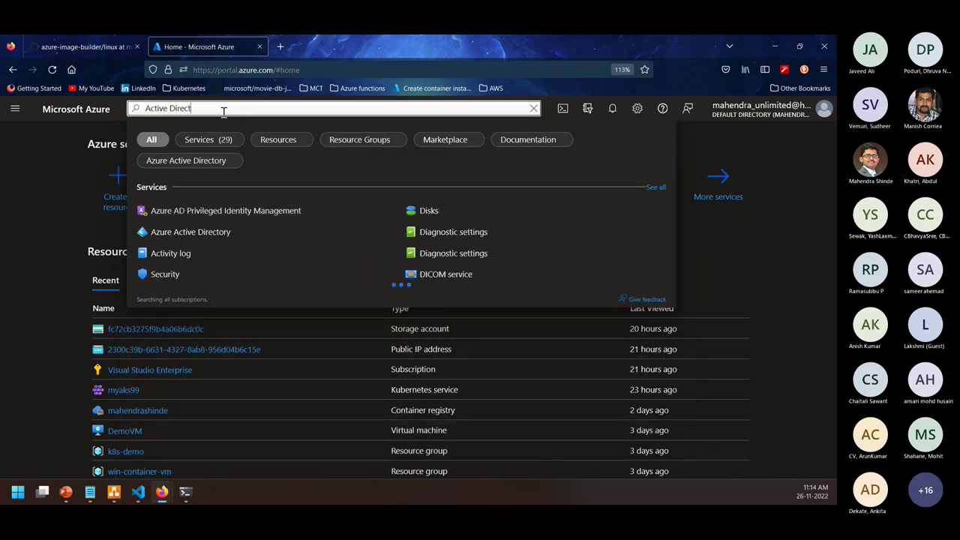
click(214, 232)
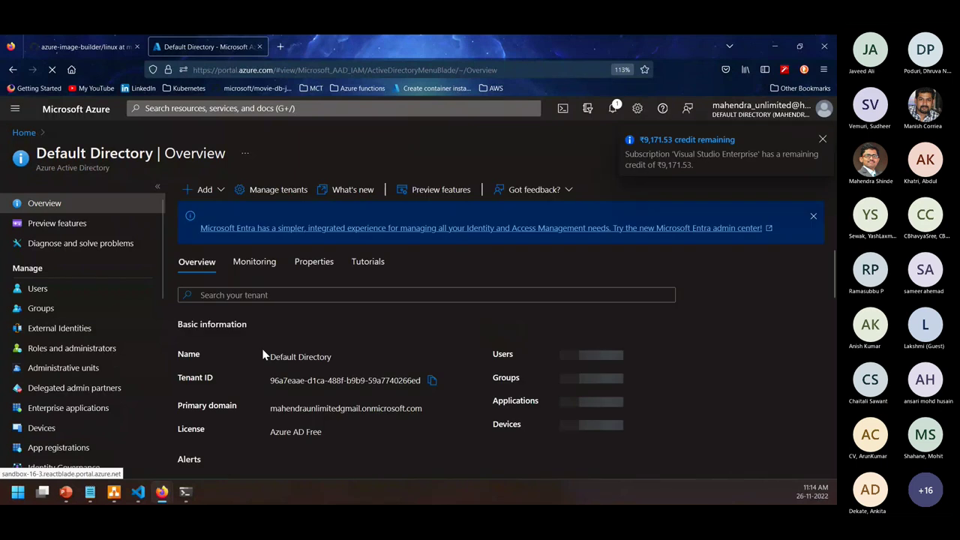
click(109, 354)
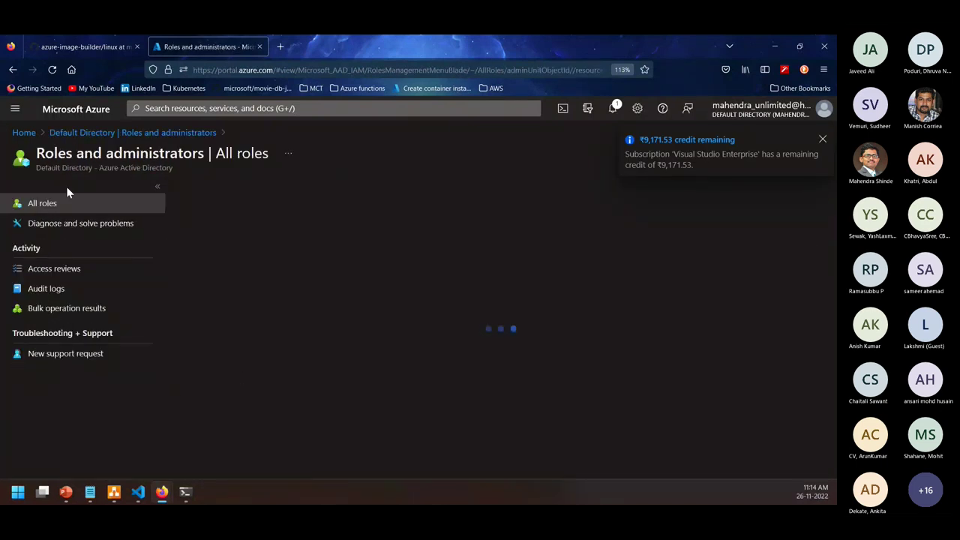
click(115, 134)
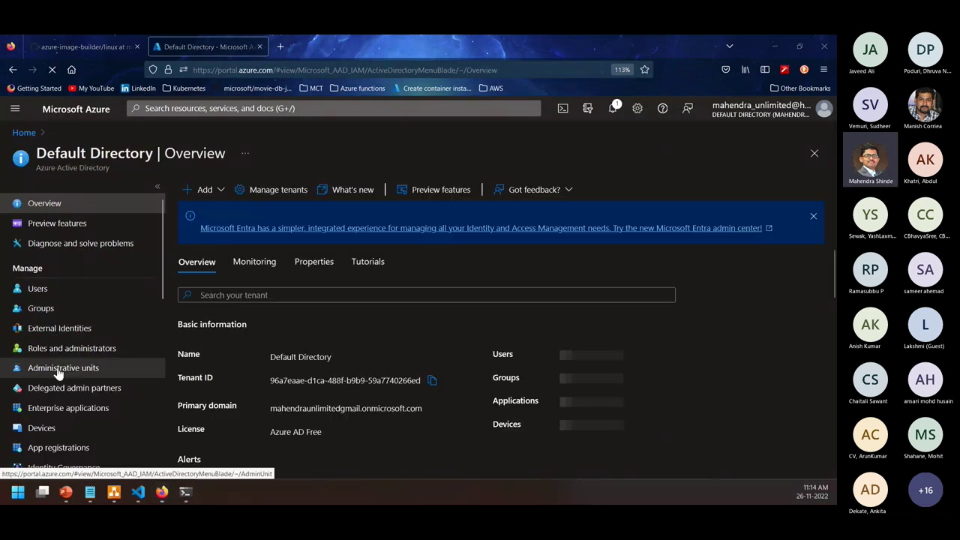
Scroll through the directory overview, then enter 'Subscr' into the resource search
scroll(98, 355, down, 3)
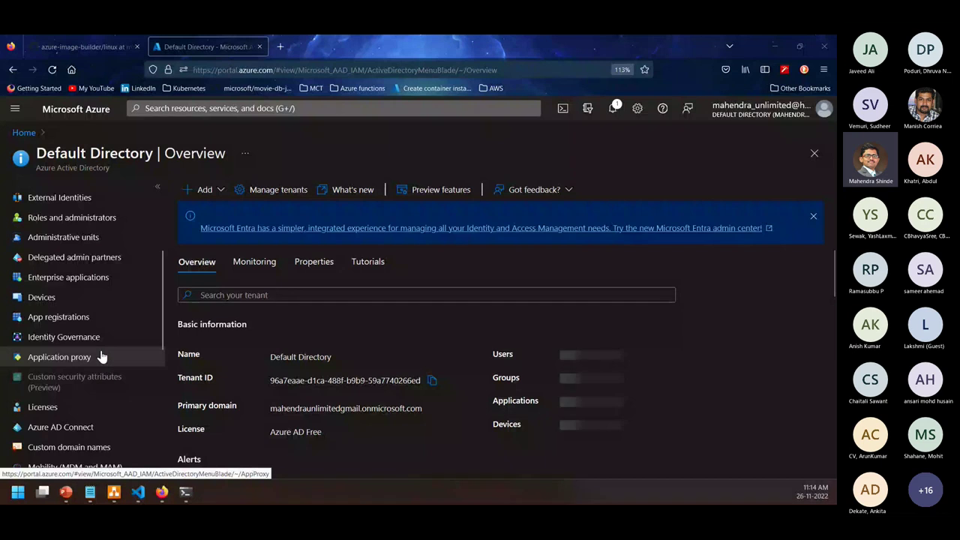
scroll(102, 357, down, 3)
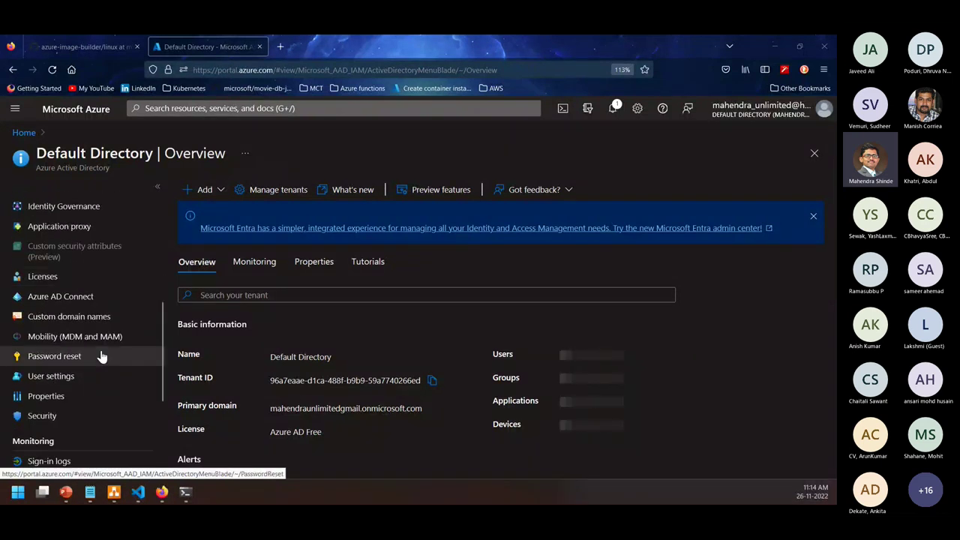
scroll(101, 357, up, 6)
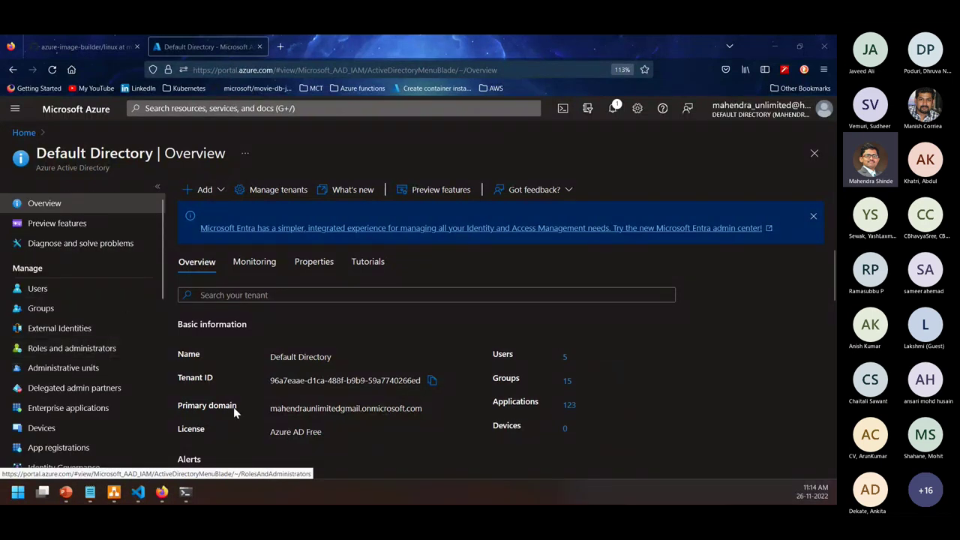
click(262, 112)
text(Subscr)
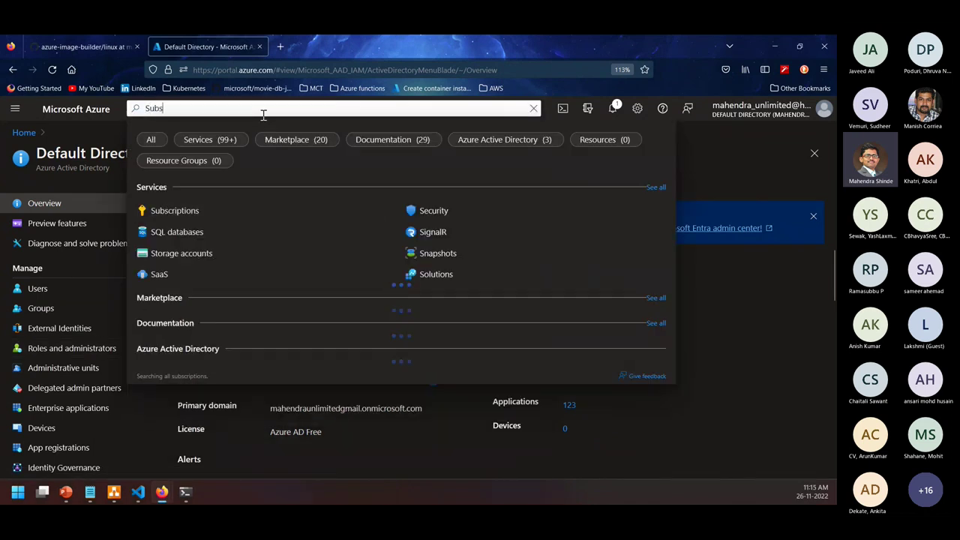
Open the Visual Studio Enterprise subscription's Access control (IAM) Roles tab
click(187, 216)
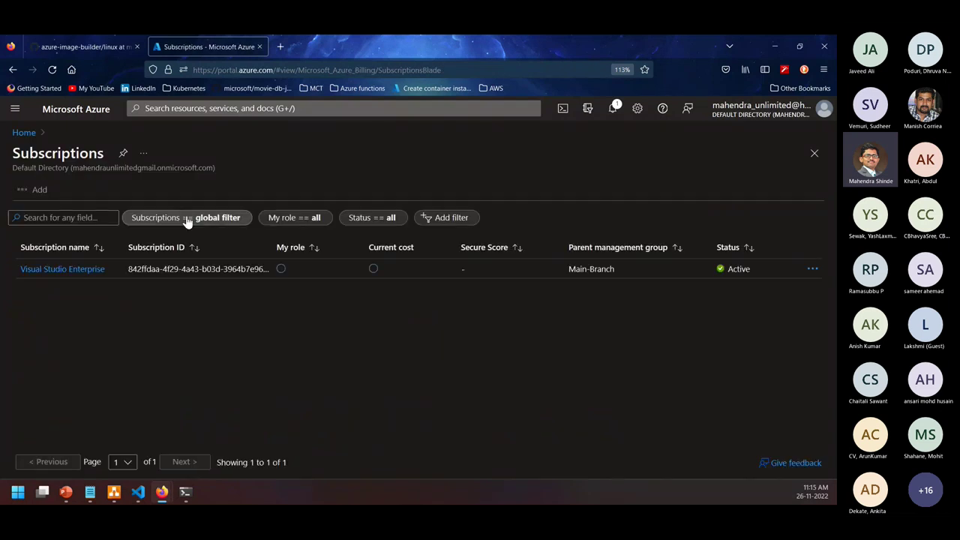
click(90, 268)
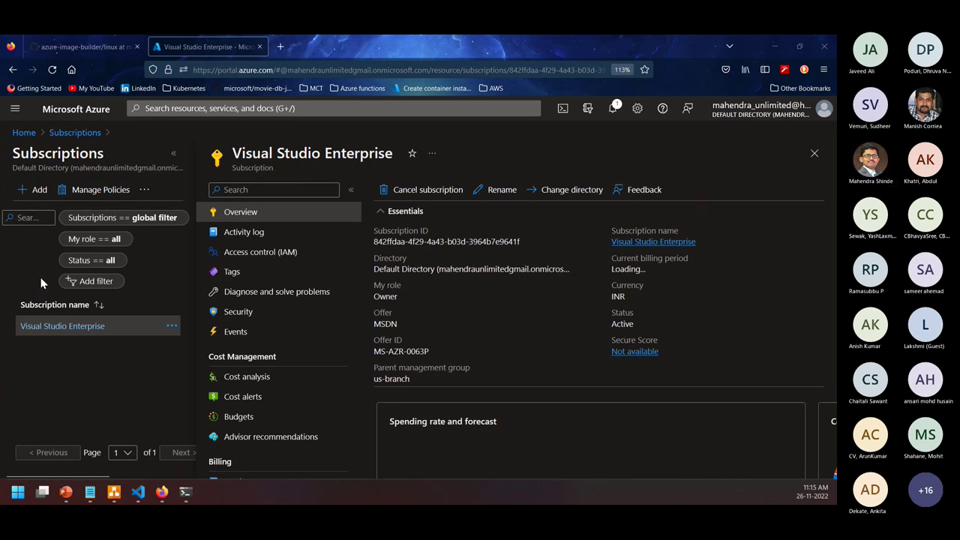
click(286, 253)
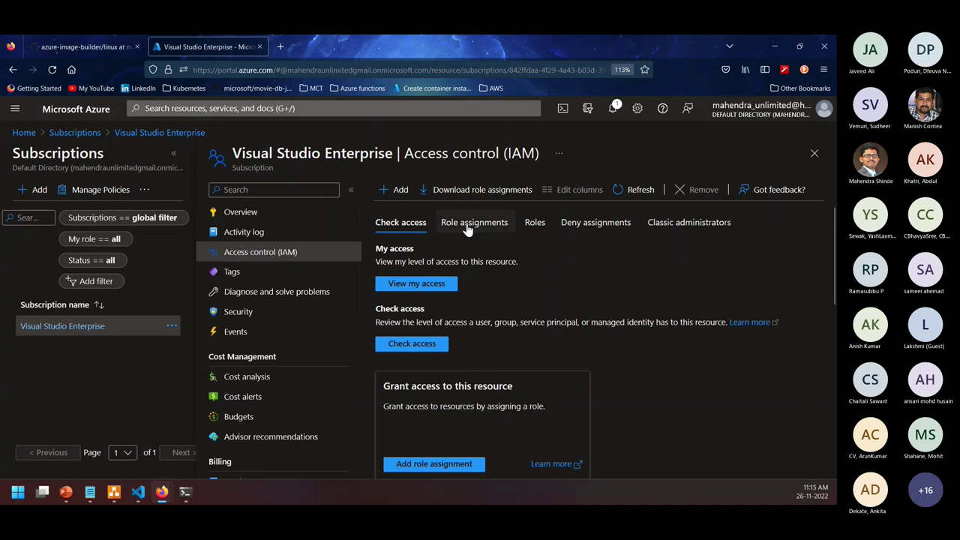
click(468, 225)
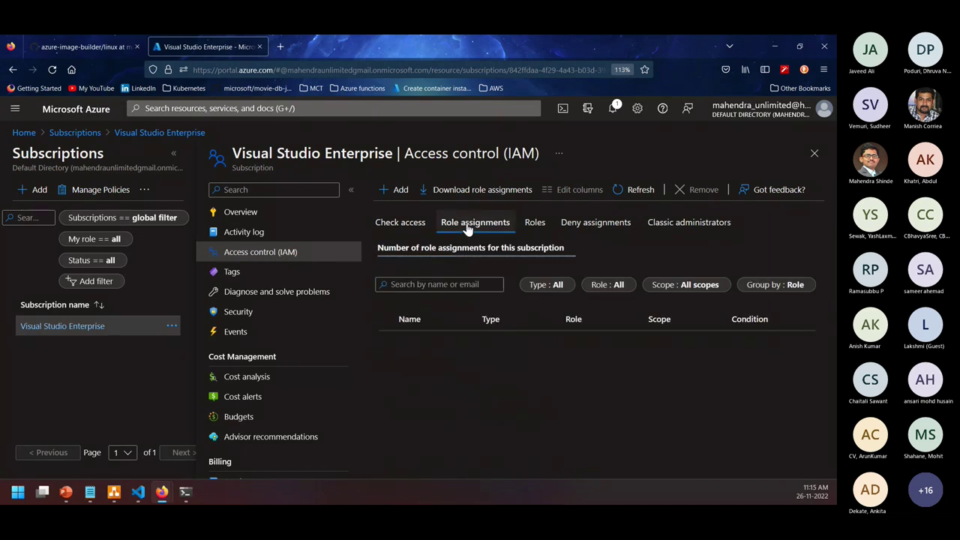
click(537, 226)
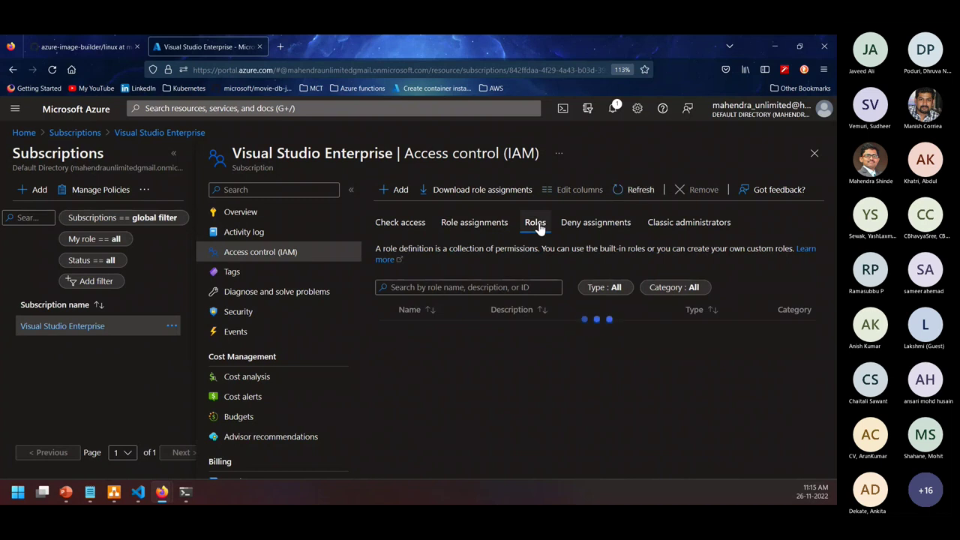
Collapse the sidebar and scroll through the subscription's built-in role definitions
click(351, 192)
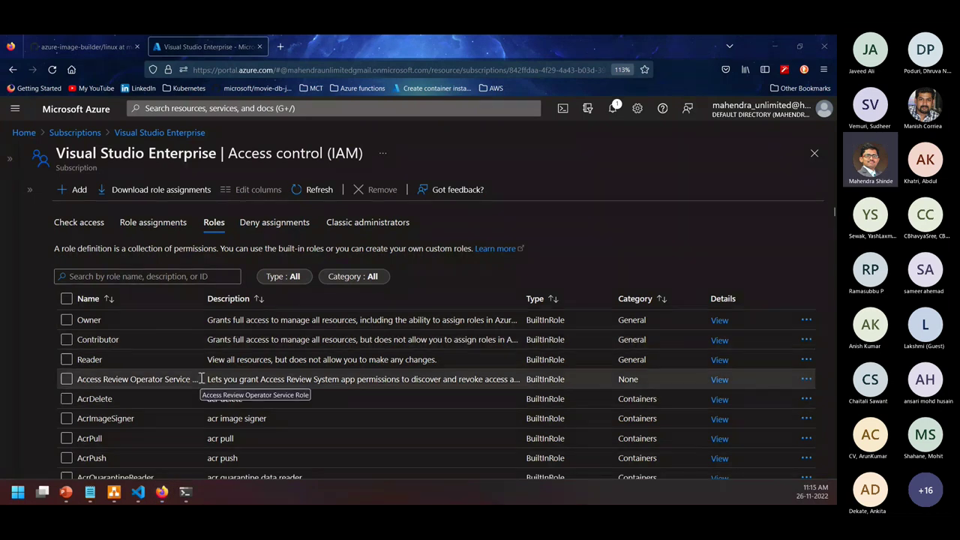
scroll(278, 383, down, 5)
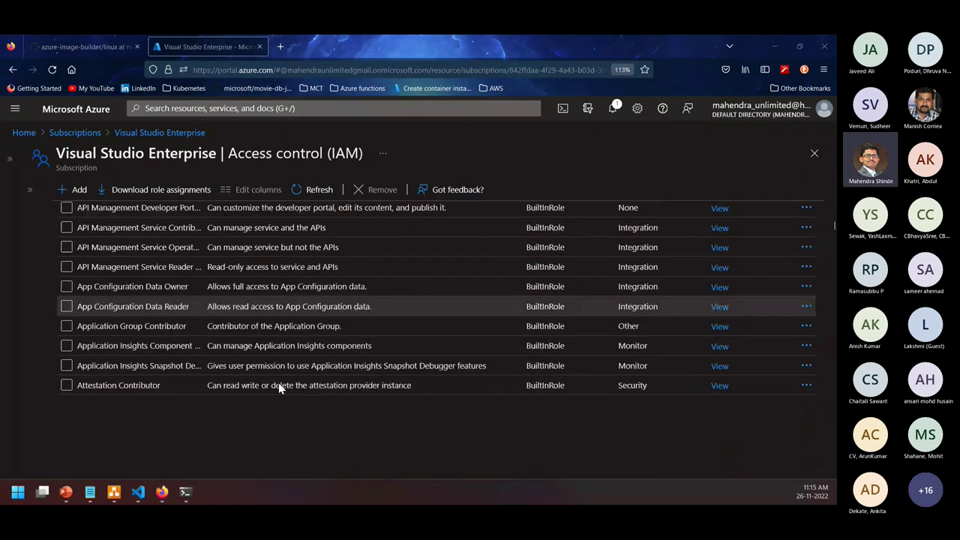
scroll(278, 387, down, 10)
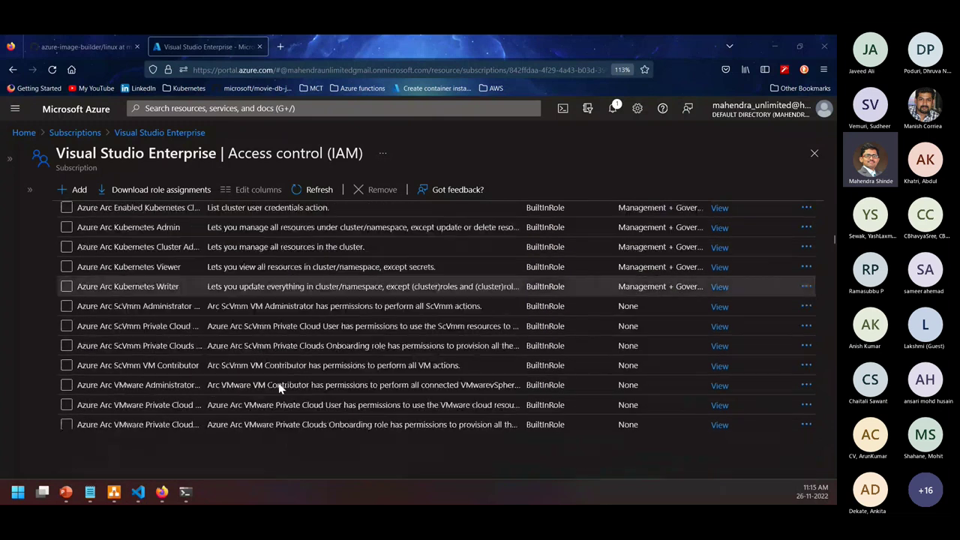
scroll(278, 382, down, 10)
scroll(278, 386, down, 10)
scroll(278, 384, down, 5)
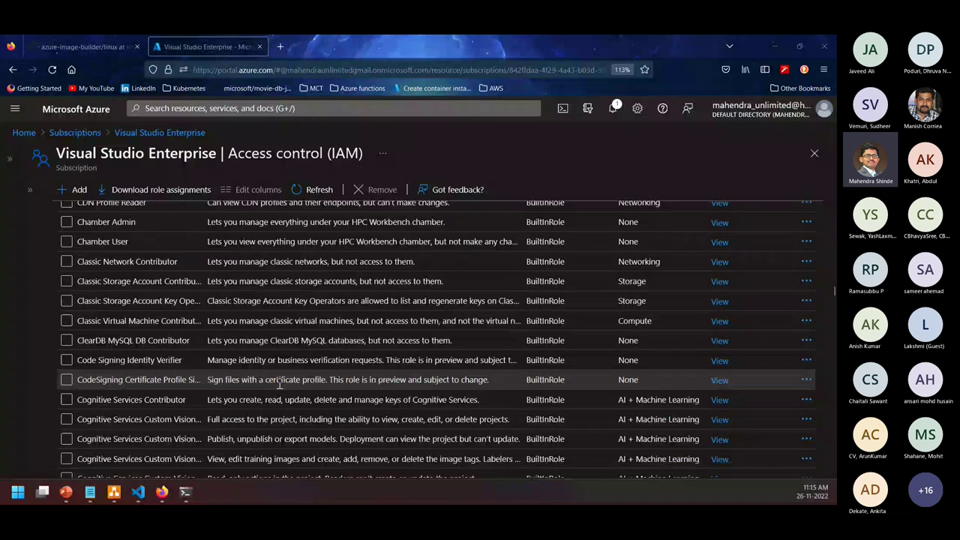
scroll(279, 384, down, 5)
scroll(332, 407, down, 10)
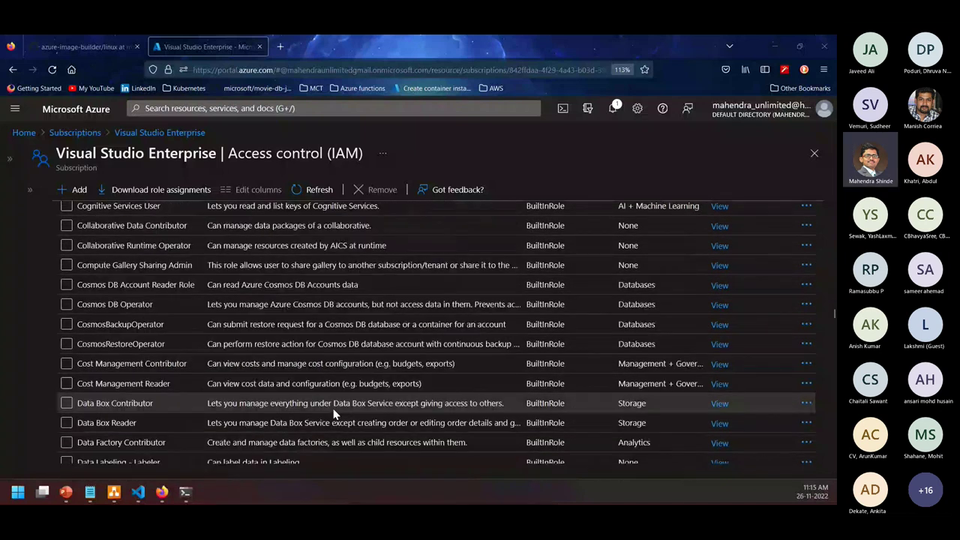
scroll(334, 407, down, 5)
scroll(333, 407, down, 10)
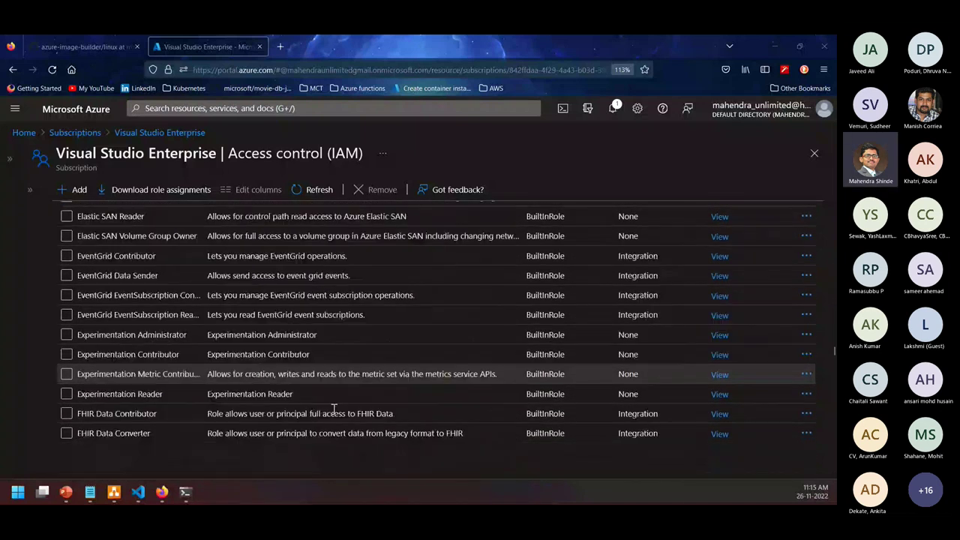
click(184, 494)
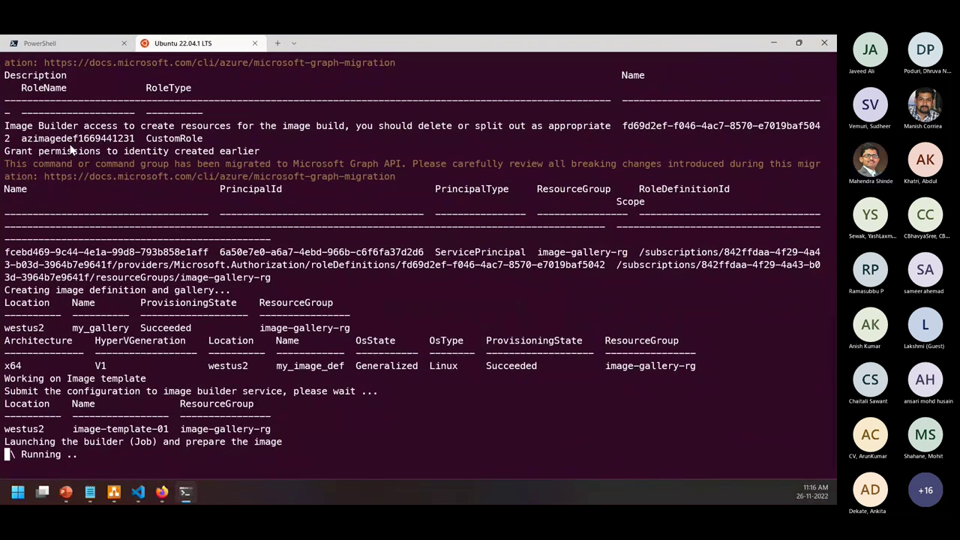
double_click(48, 140)
key(ctrl+c)
right_click(56, 143)
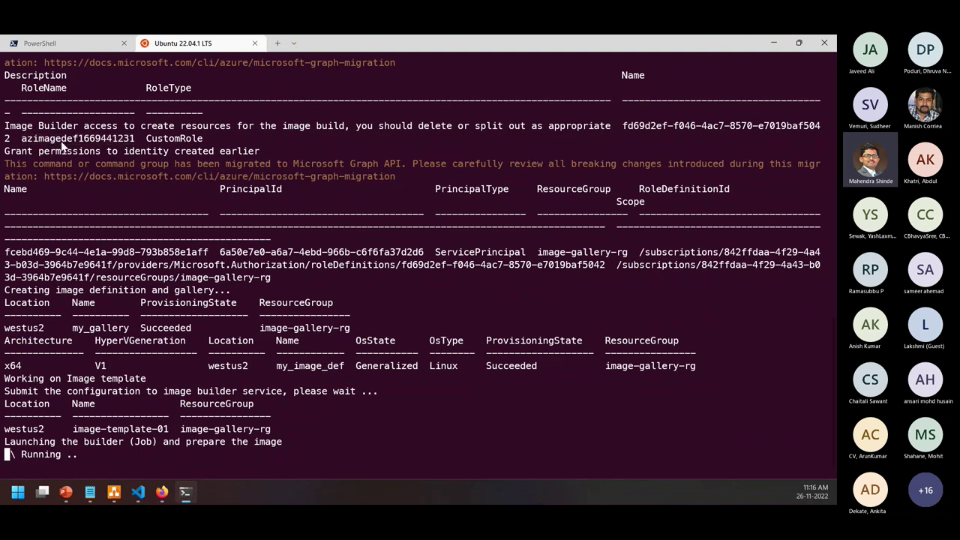
click(773, 43)
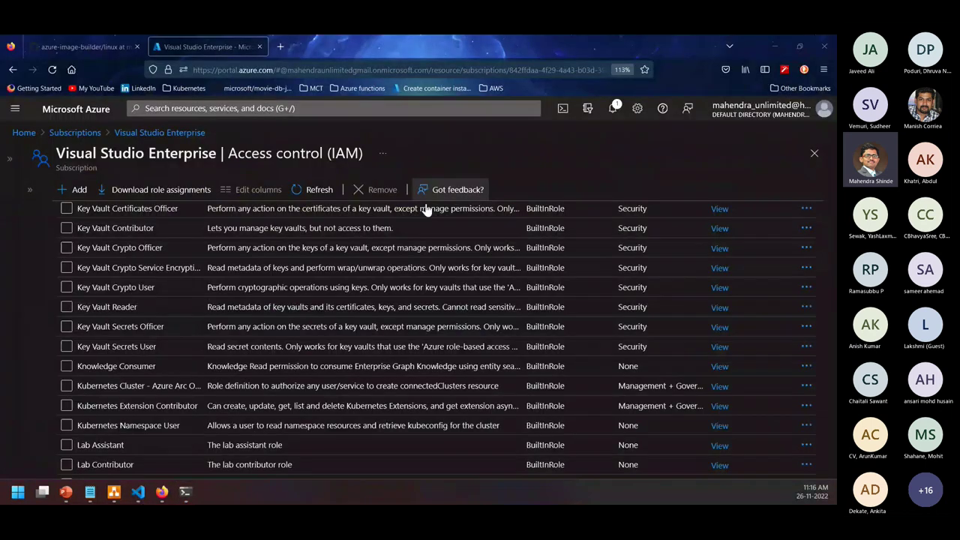
scroll(300, 283, up, 20)
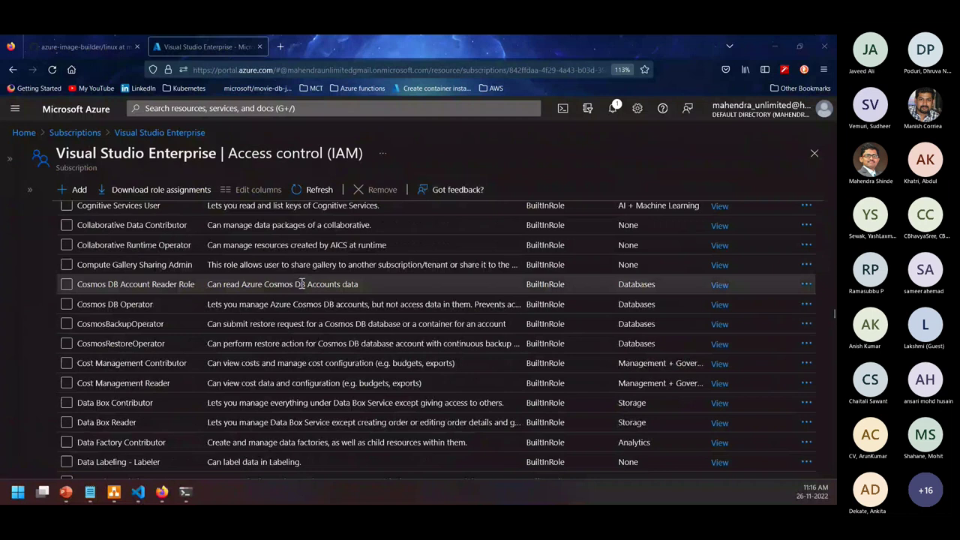
scroll(302, 284, up, 20)
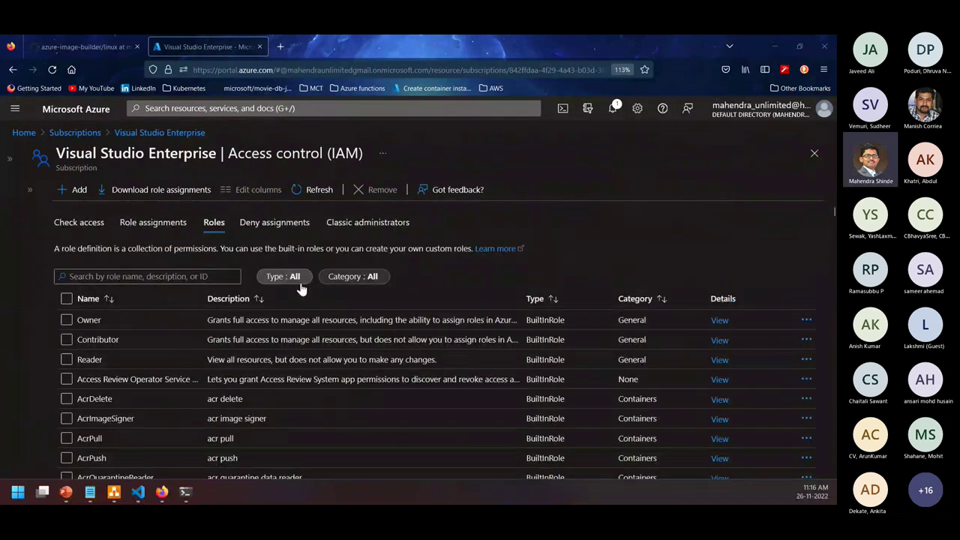
click(186, 277)
key(ctrl+v)
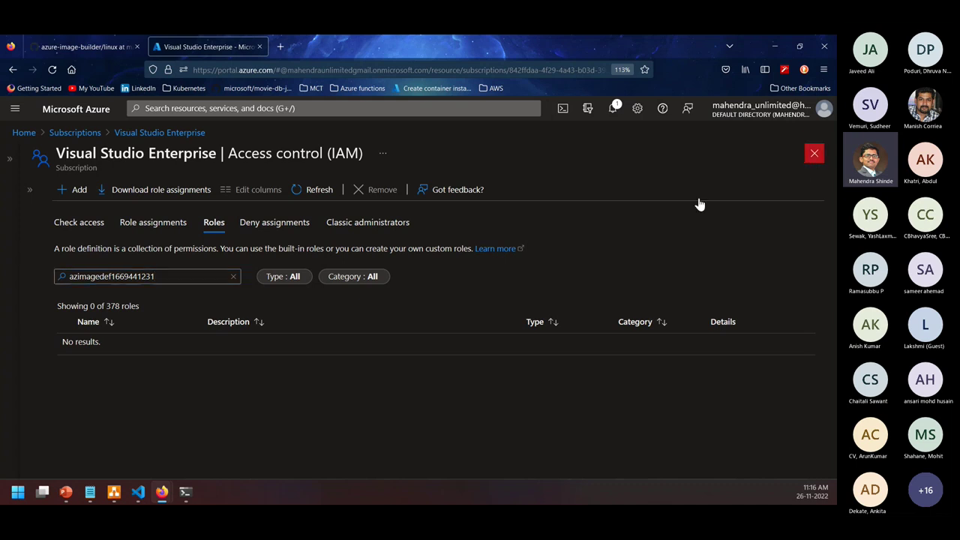
click(815, 154)
click(201, 108)
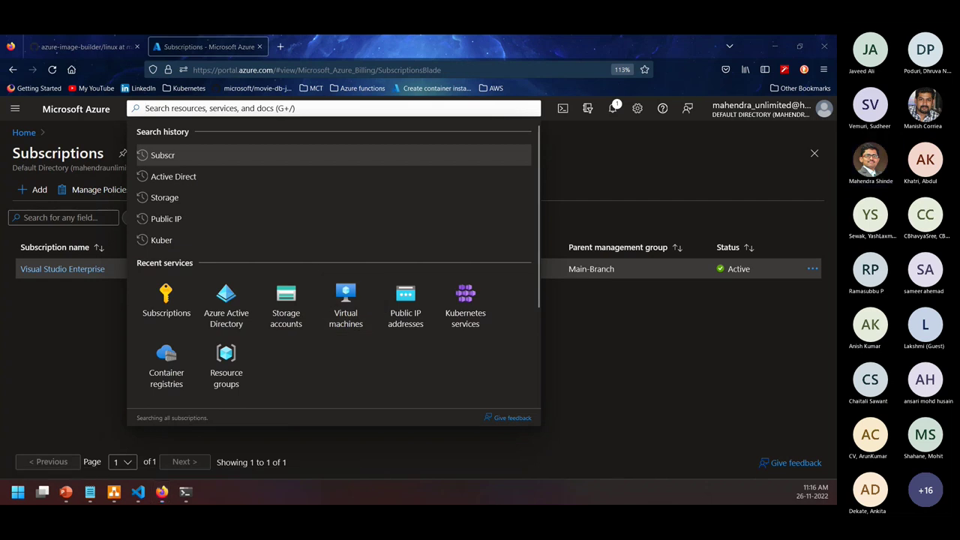
Open the role assignments under image-gallery-rg's Access control (IAM)
click(226, 367)
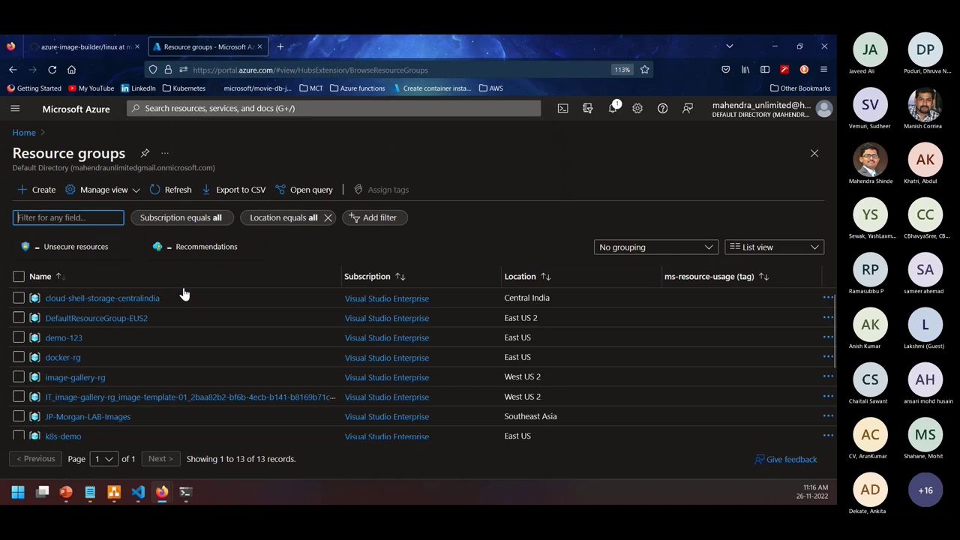
scroll(125, 368, down, 2)
click(98, 315)
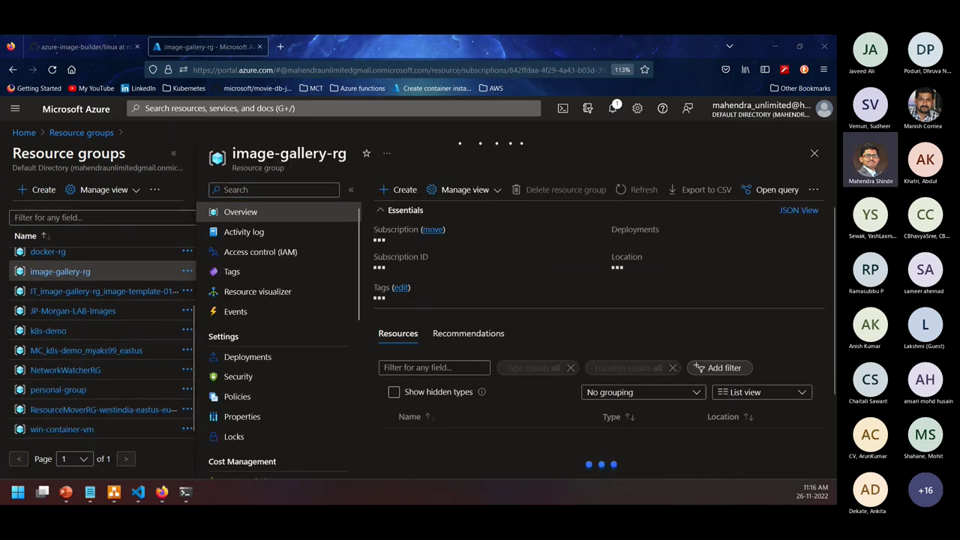
click(285, 251)
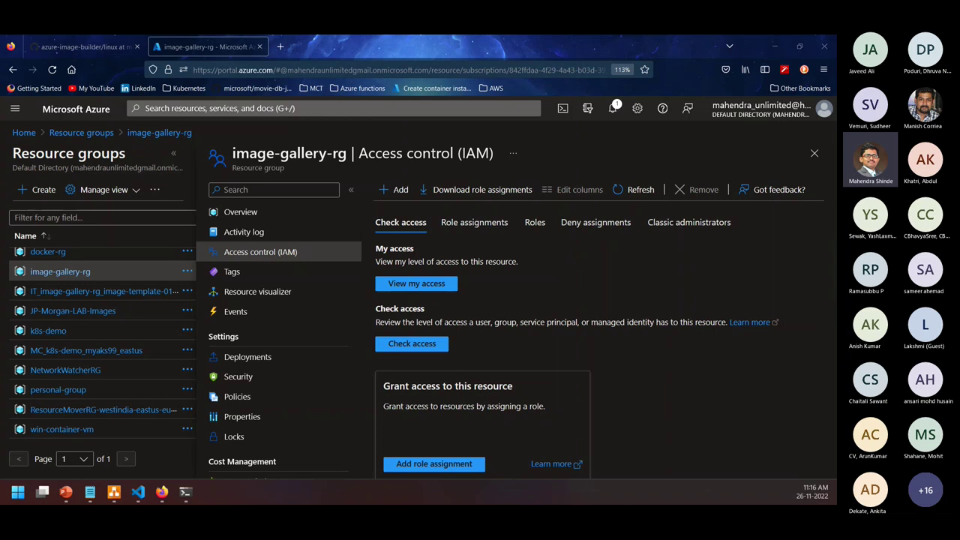
click(483, 225)
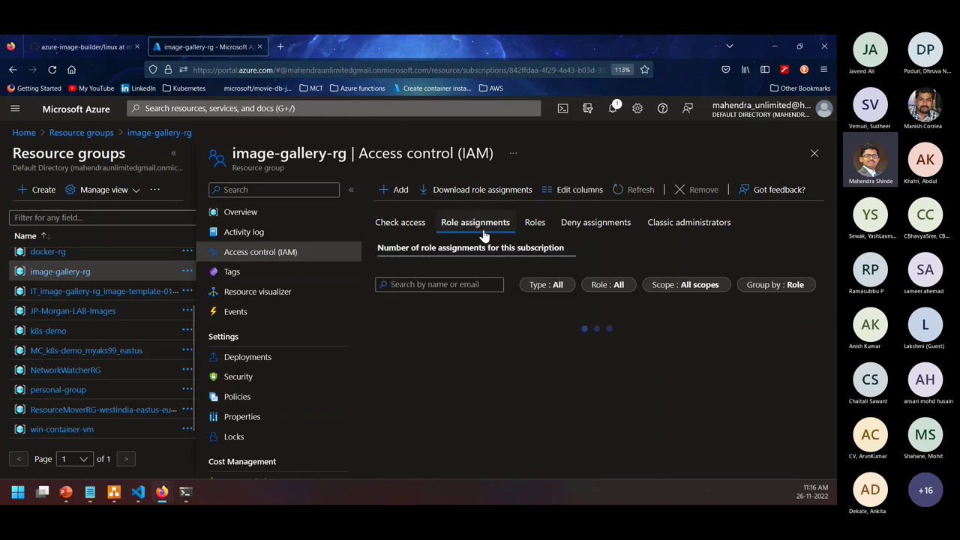
click(173, 154)
click(265, 304)
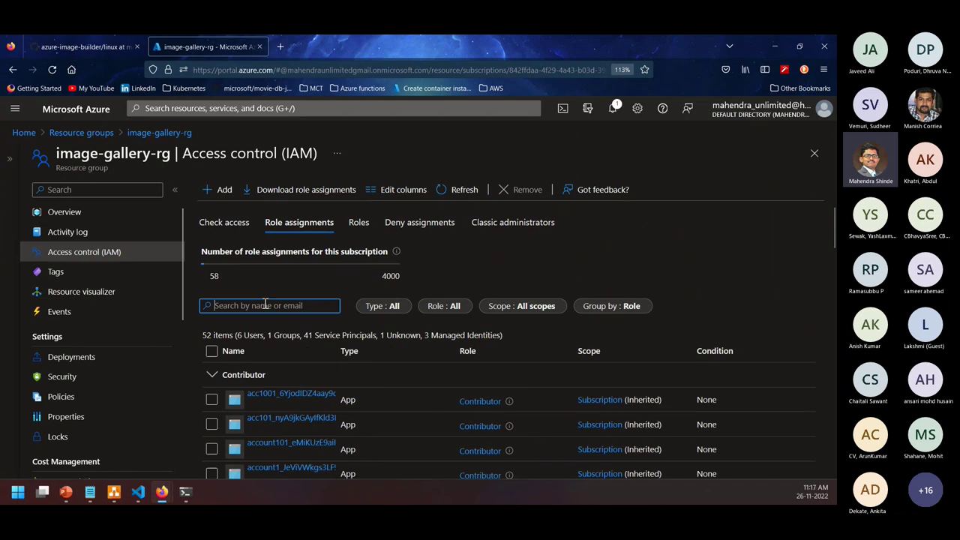
key(ctrl+v)
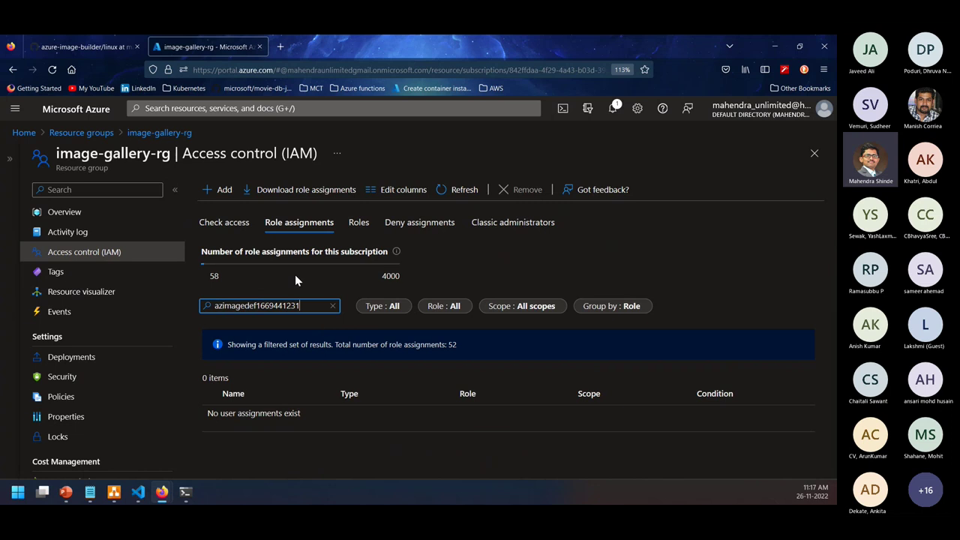
click(453, 191)
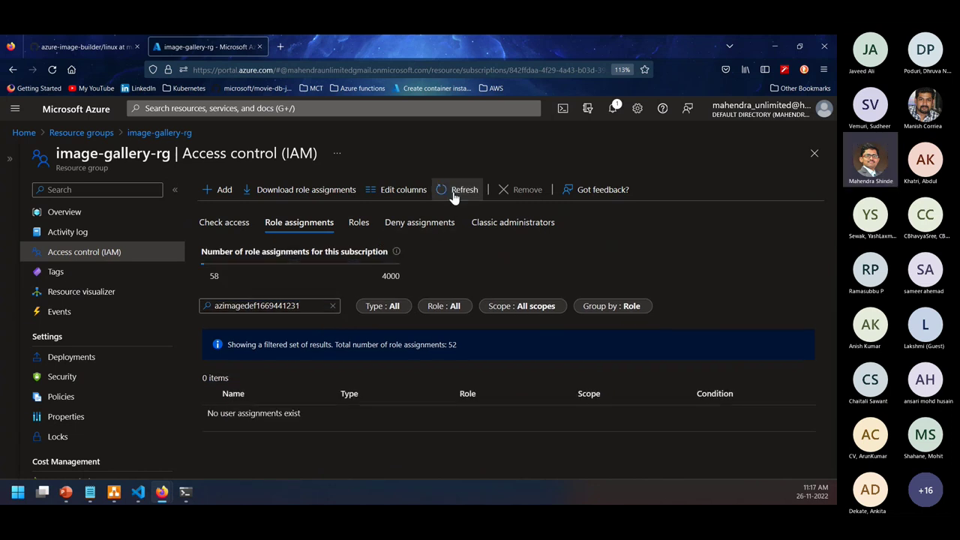
click(453, 191)
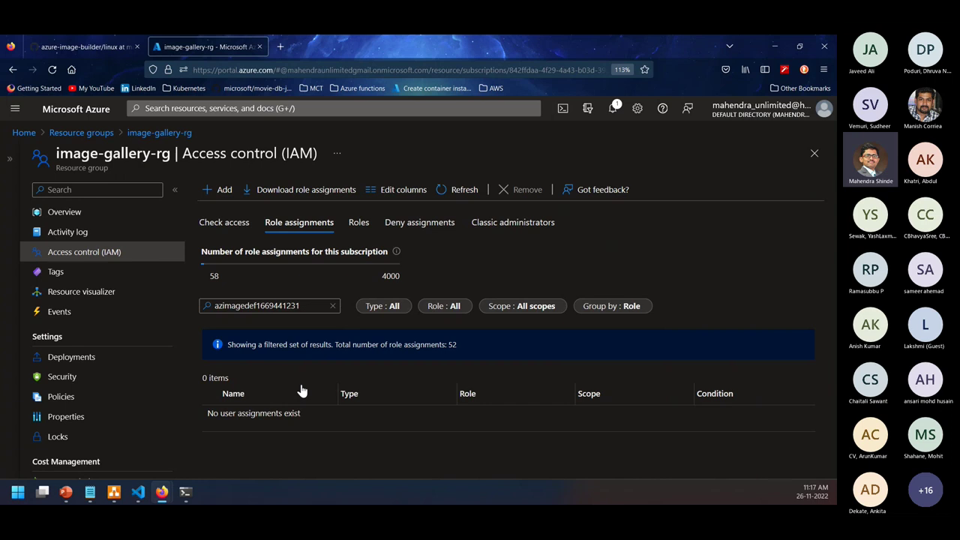
click(332, 305)
scroll(372, 385, down, 2)
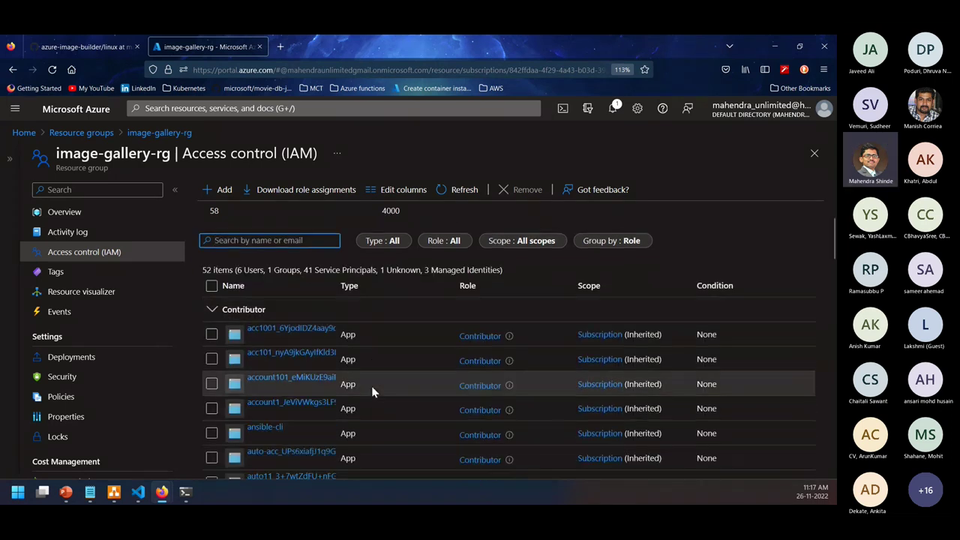
scroll(371, 386, down, 5)
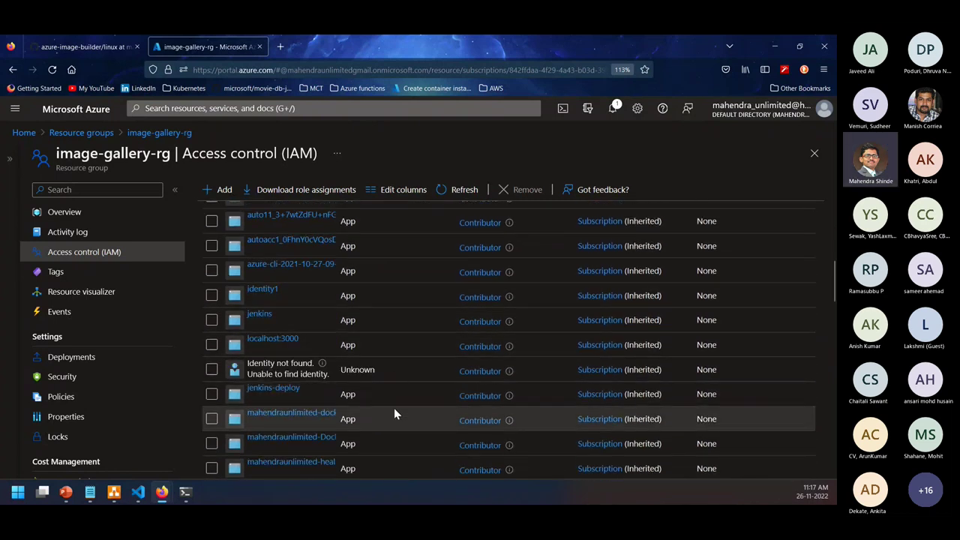
scroll(395, 411, down, 1)
scroll(384, 413, down, 3)
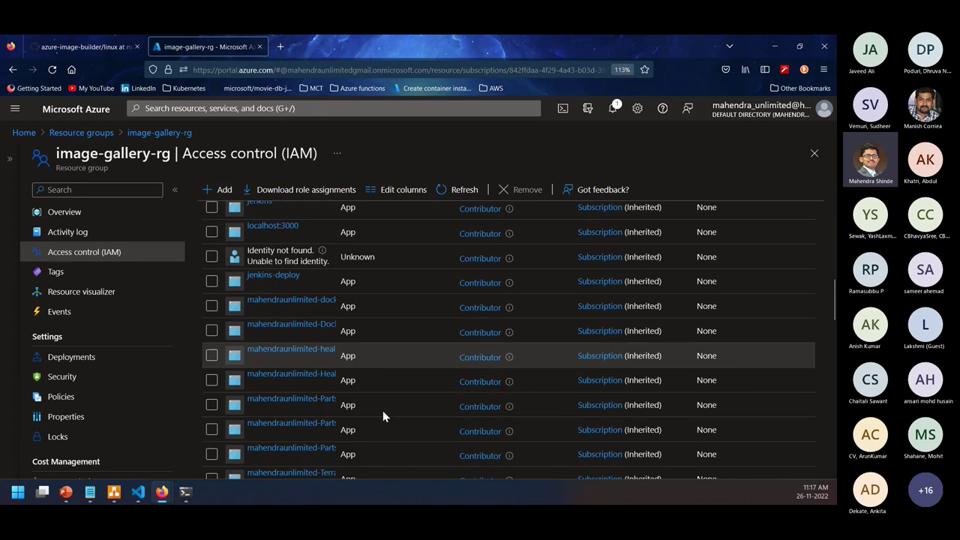
scroll(382, 413, down, 2)
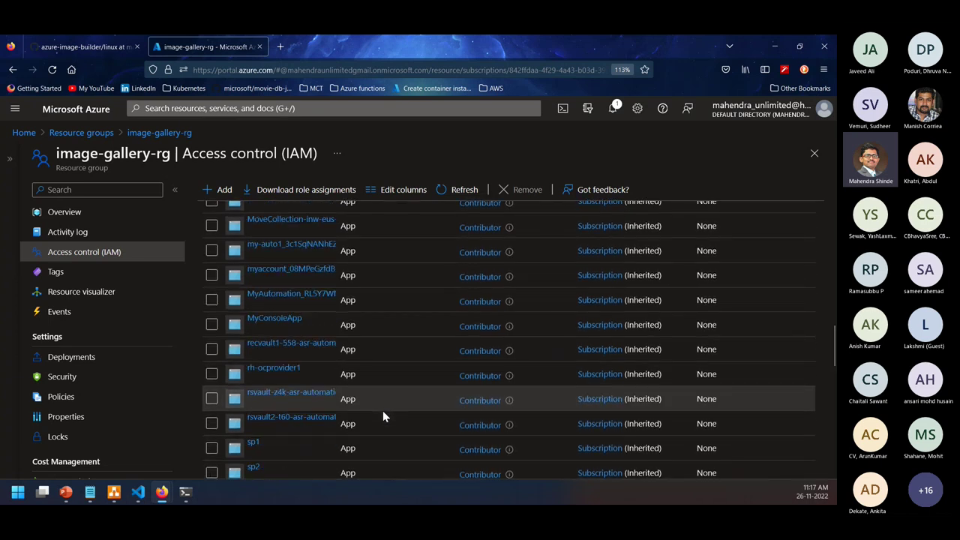
scroll(383, 417, down, 3)
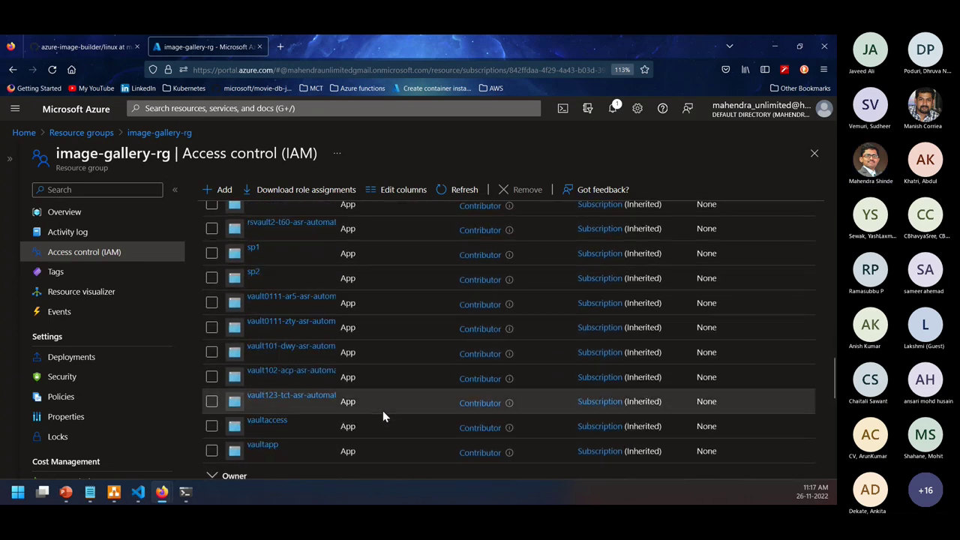
scroll(382, 410, up, 20)
click(277, 308)
key(ctrl+v)
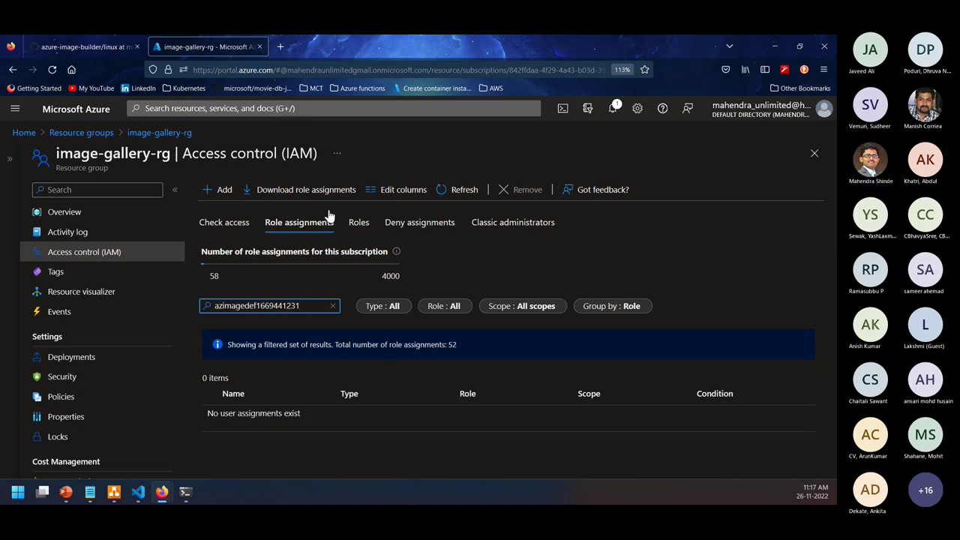
click(765, 46)
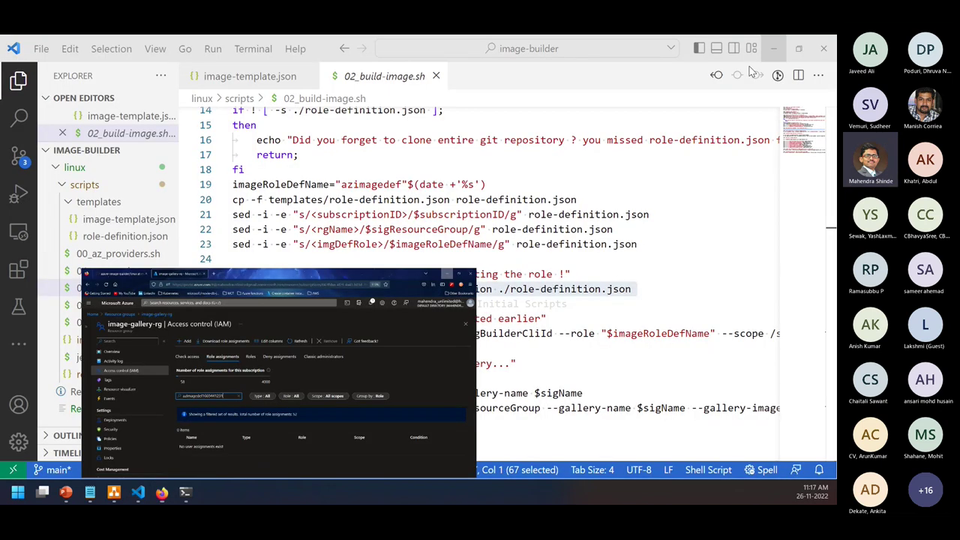
click(187, 492)
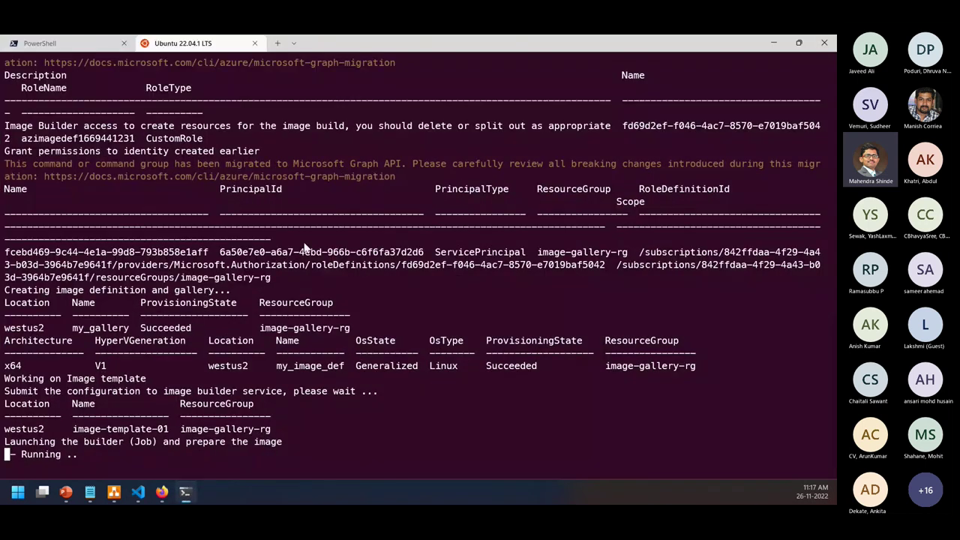
drag(22, 444, 294, 458)
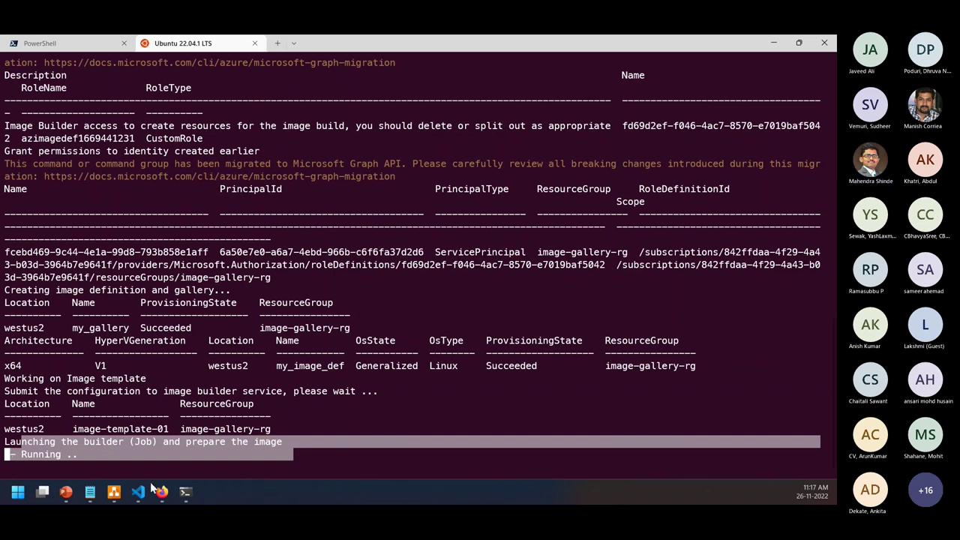
mouse_move(165, 494)
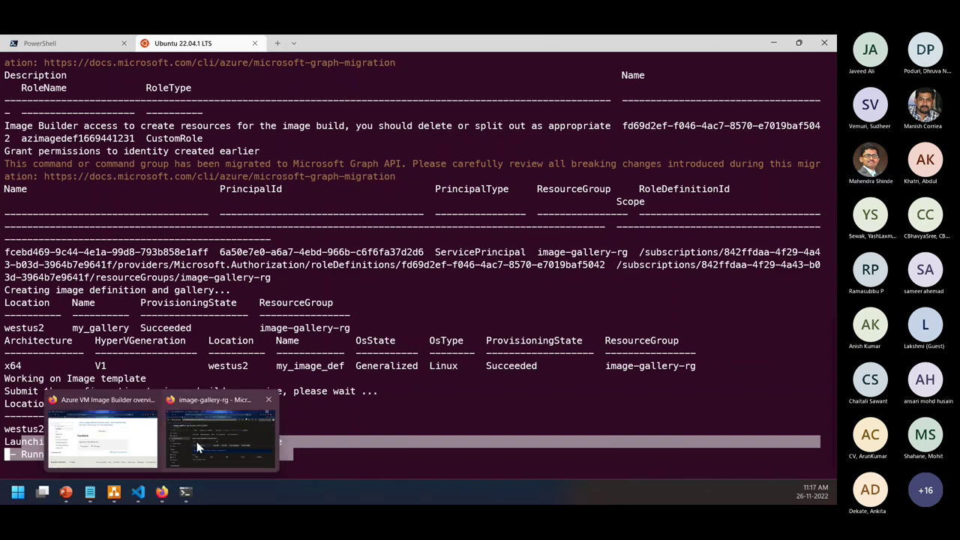
click(187, 465)
click(213, 112)
Open the my_image_def image definition in the my_gallery compute gallery
text(Gall)
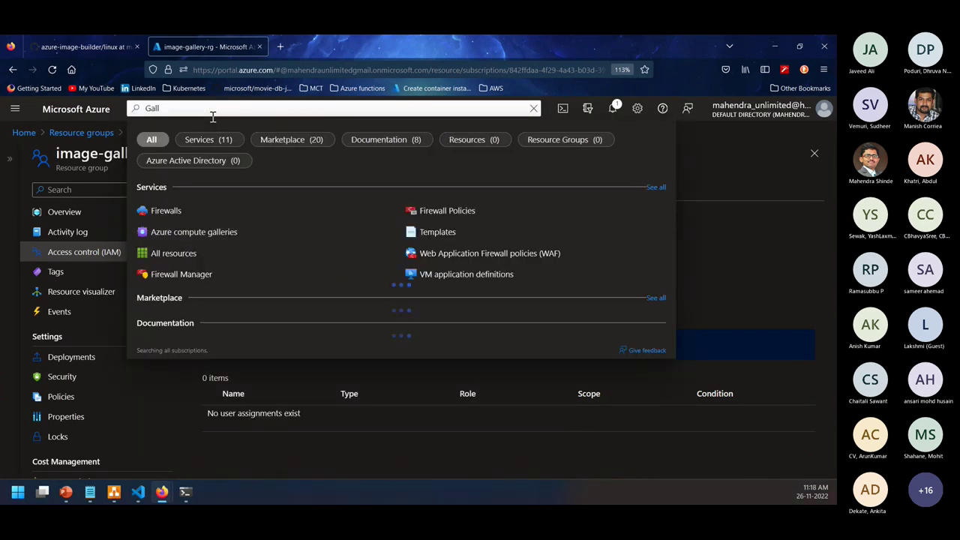
text(ery)
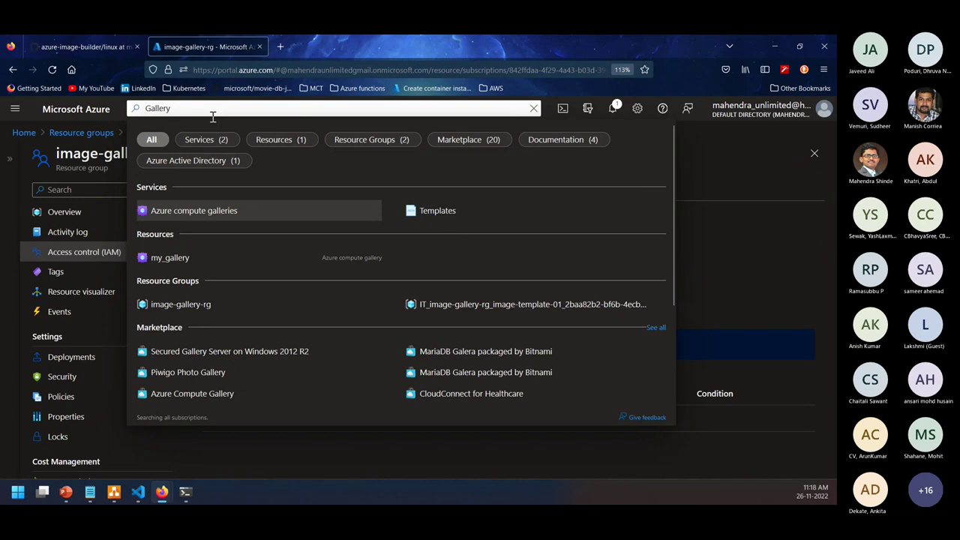
click(166, 208)
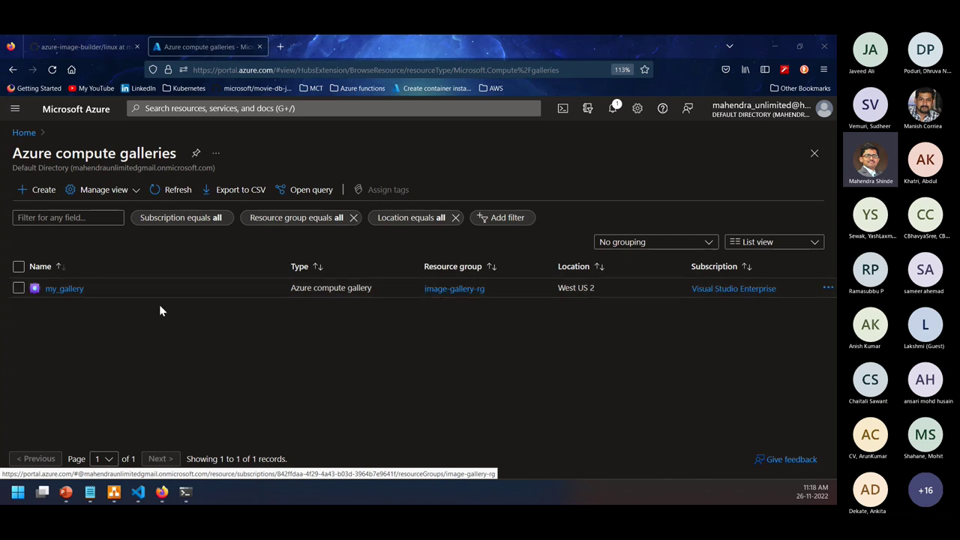
click(80, 292)
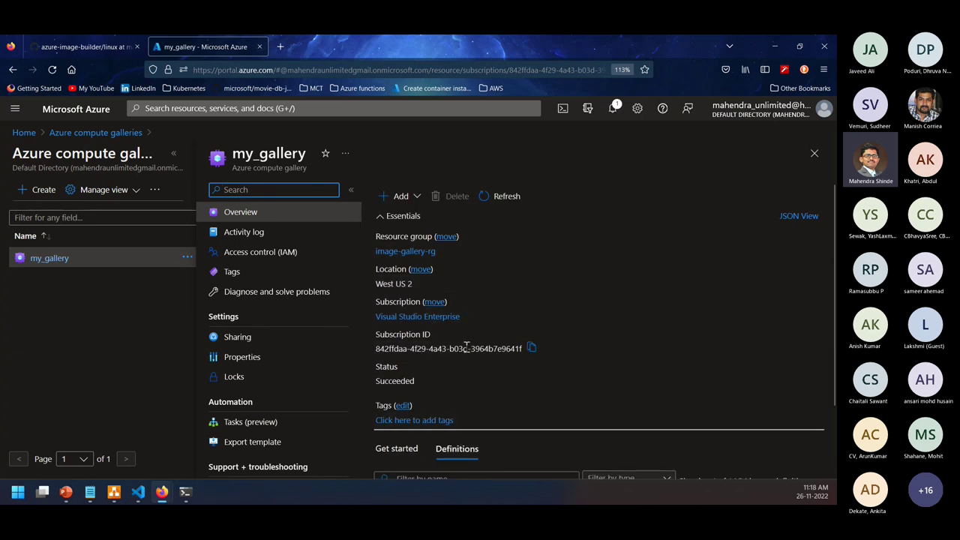
click(173, 153)
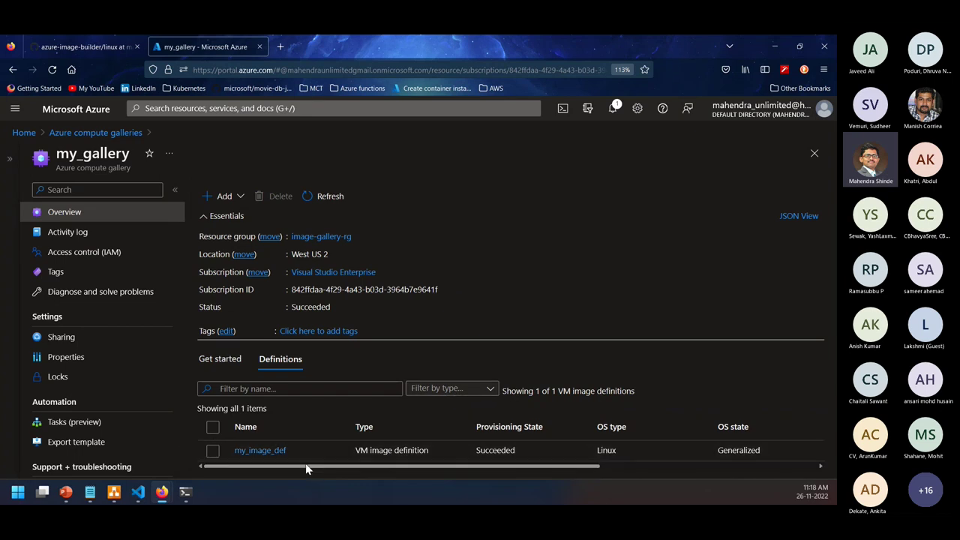
click(268, 450)
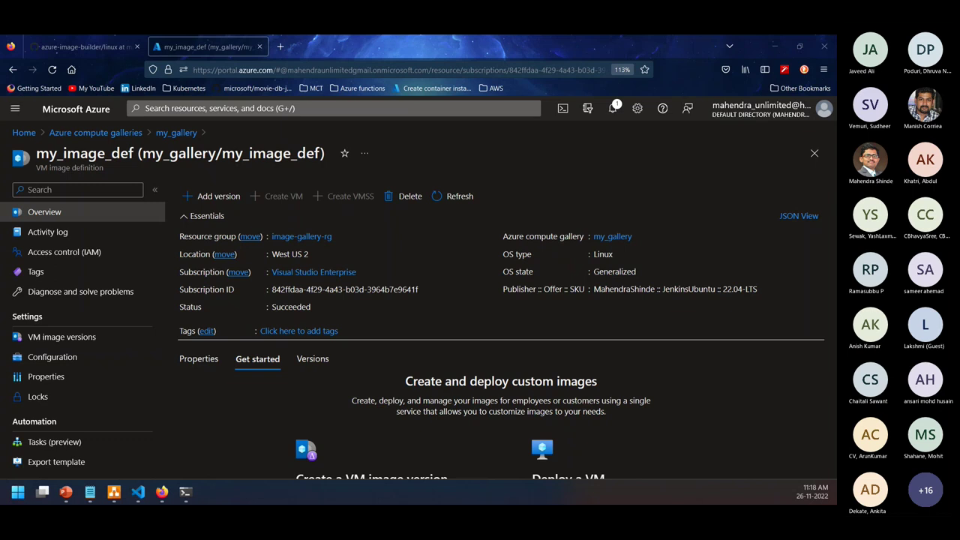
List my_image_def's VM image versions, finding none yet, then return to the Ubuntu terminal
scroll(495, 380, down, 3)
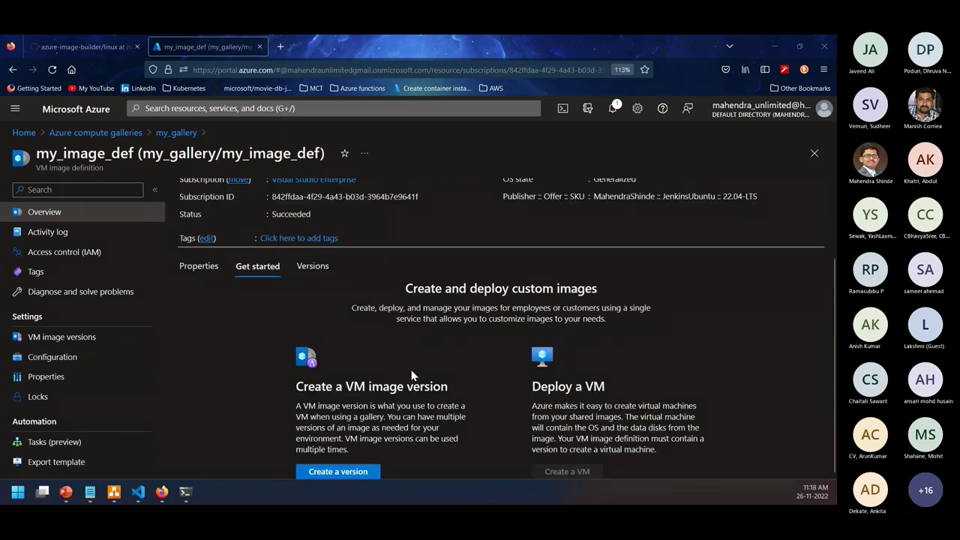
click(320, 271)
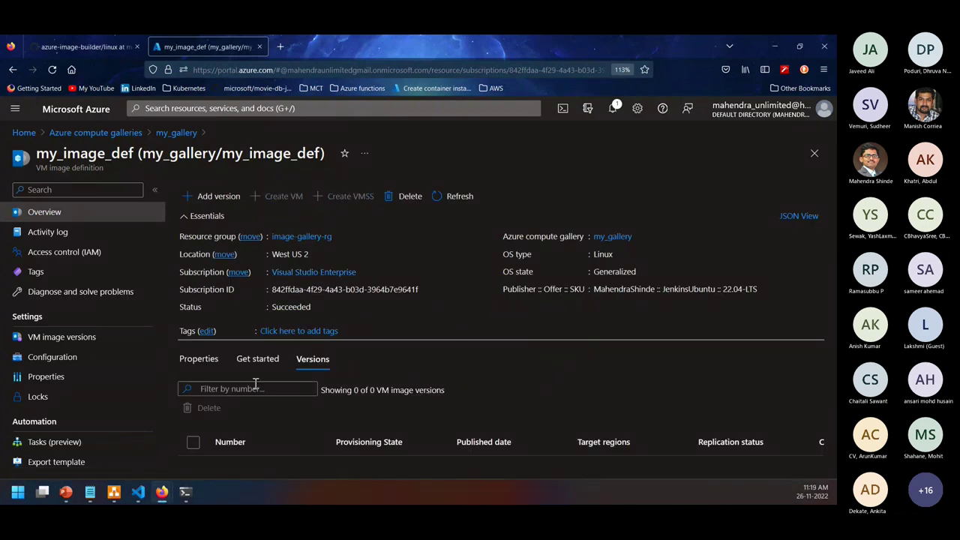
click(100, 341)
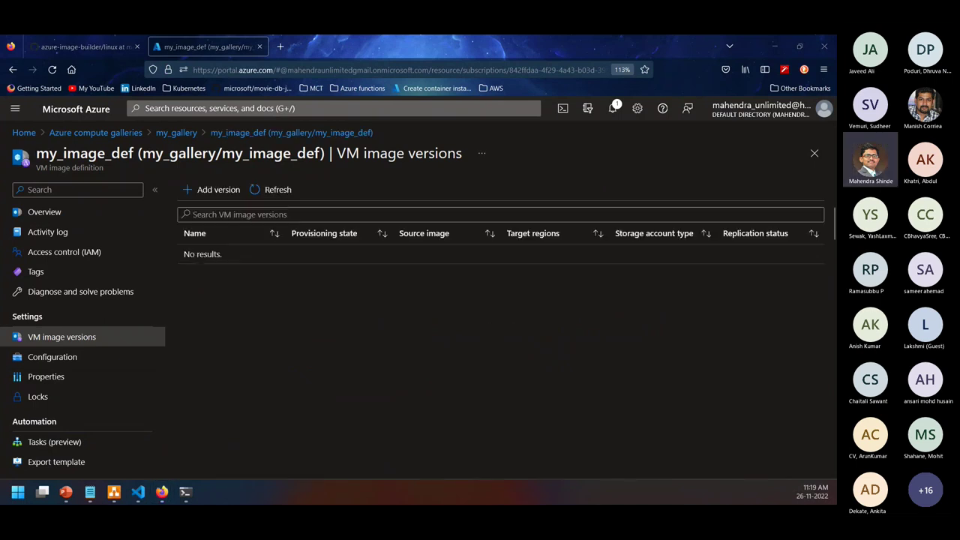
click(186, 495)
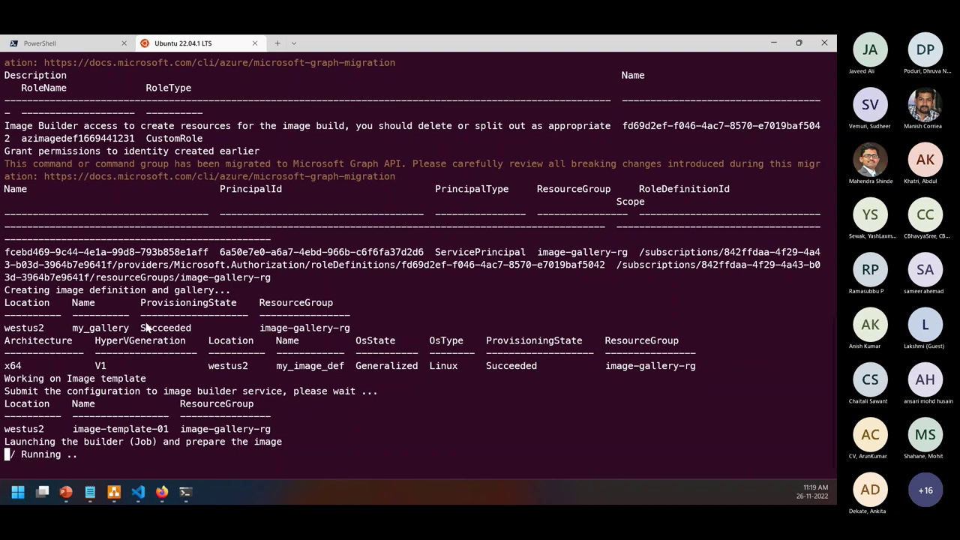
scroll(431, 362, up, 3)
scroll(430, 362, up, 1)
scroll(429, 359, down, 4)
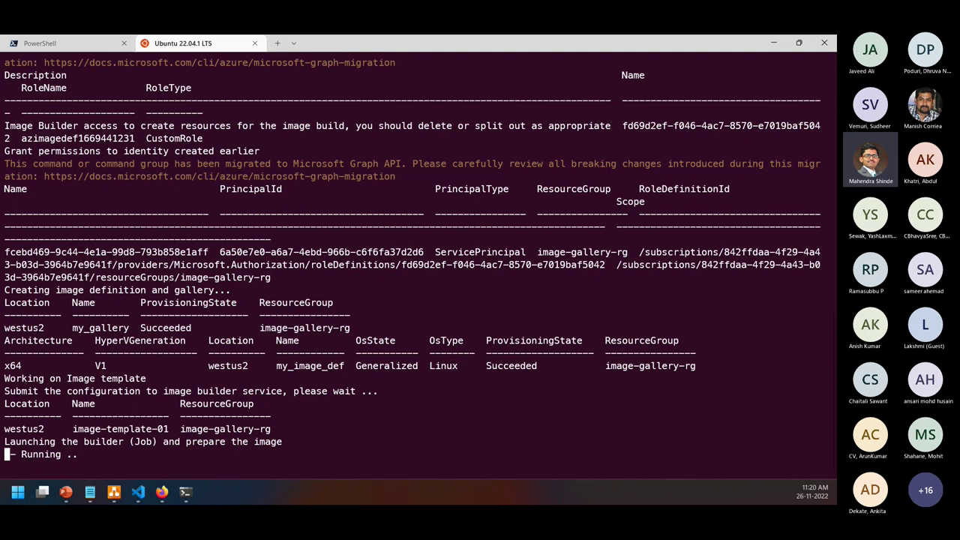
Copy the $(az account show ...) subscription ID lookup from line 13 of 01_setenv.sh
click(142, 493)
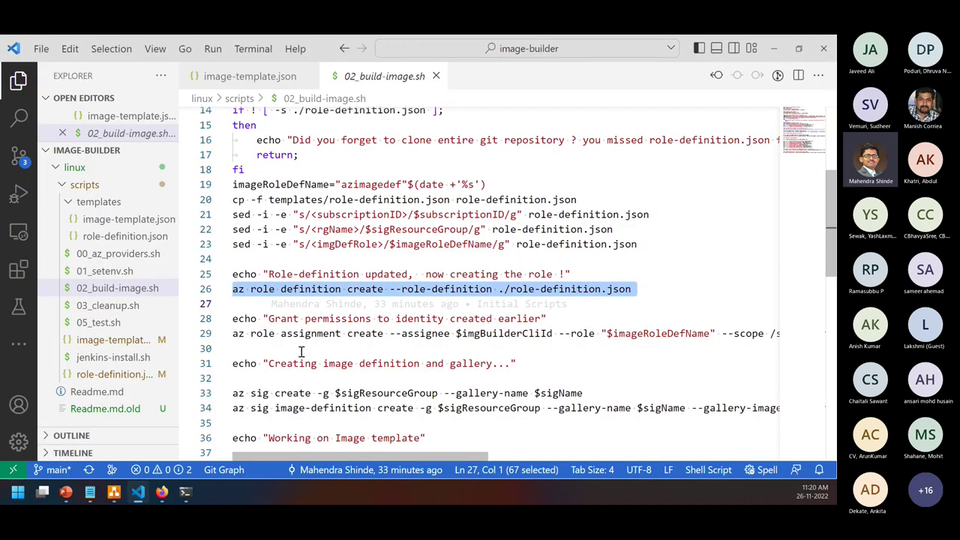
click(131, 271)
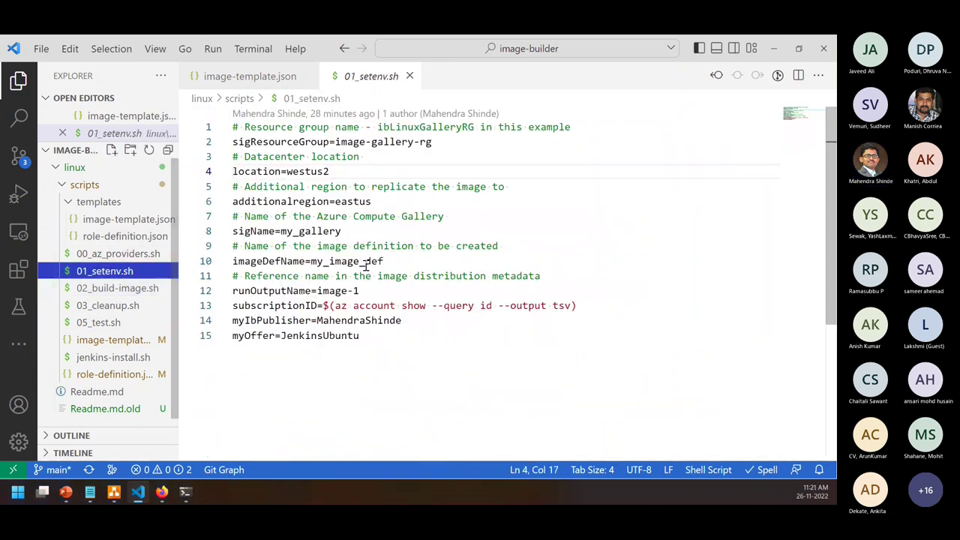
drag(323, 307, 593, 305)
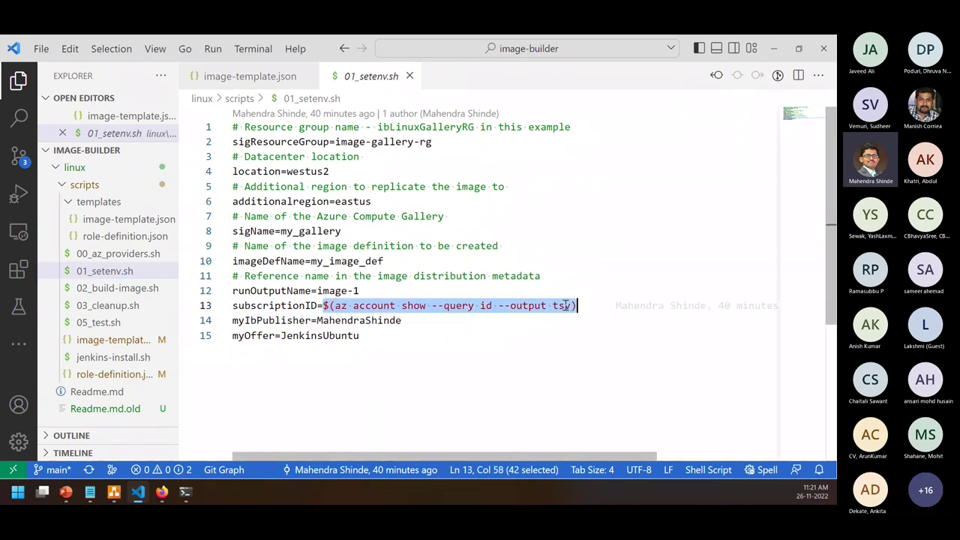
right_click(567, 306)
mouse_move(577, 208)
click(592, 188)
View image-template.json, then open the 02_build-image.sh build script
key(alt+Tab)
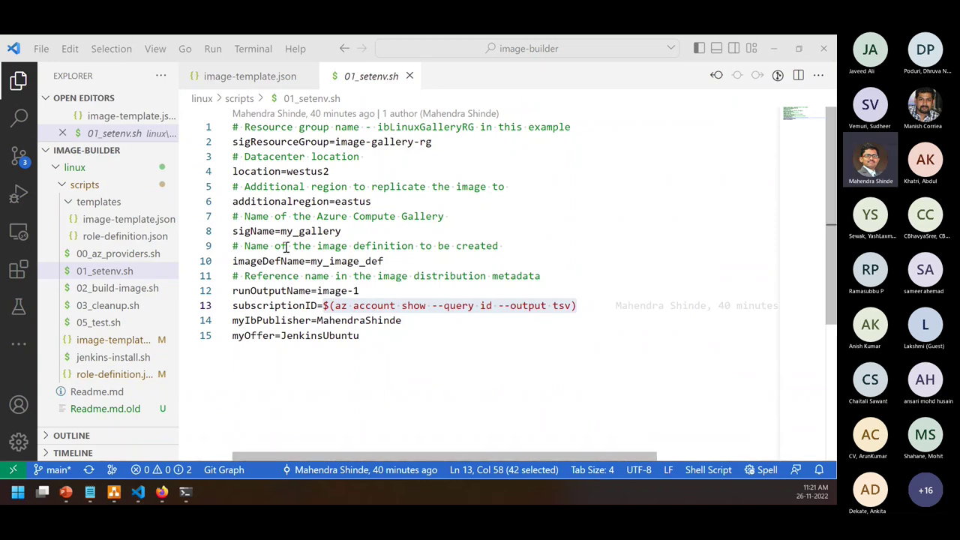
click(248, 79)
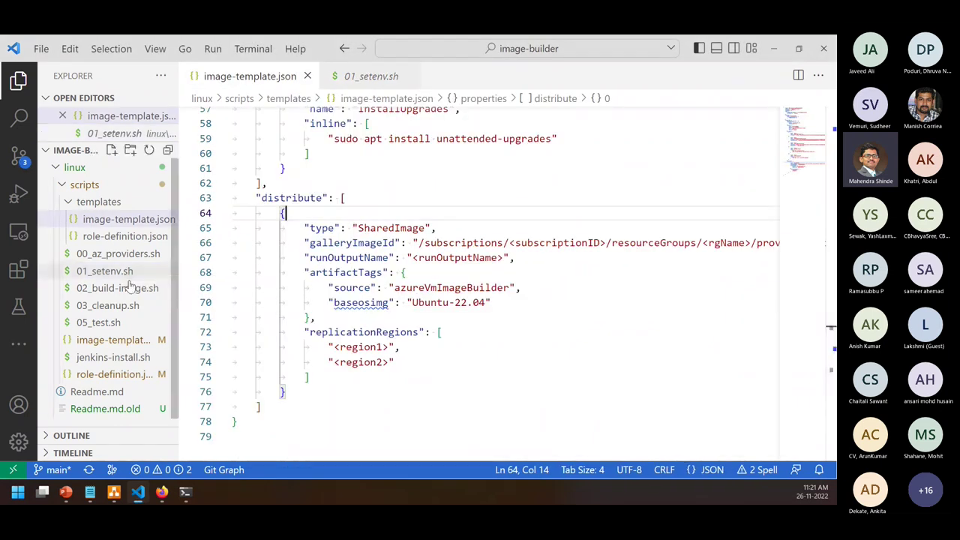
click(105, 287)
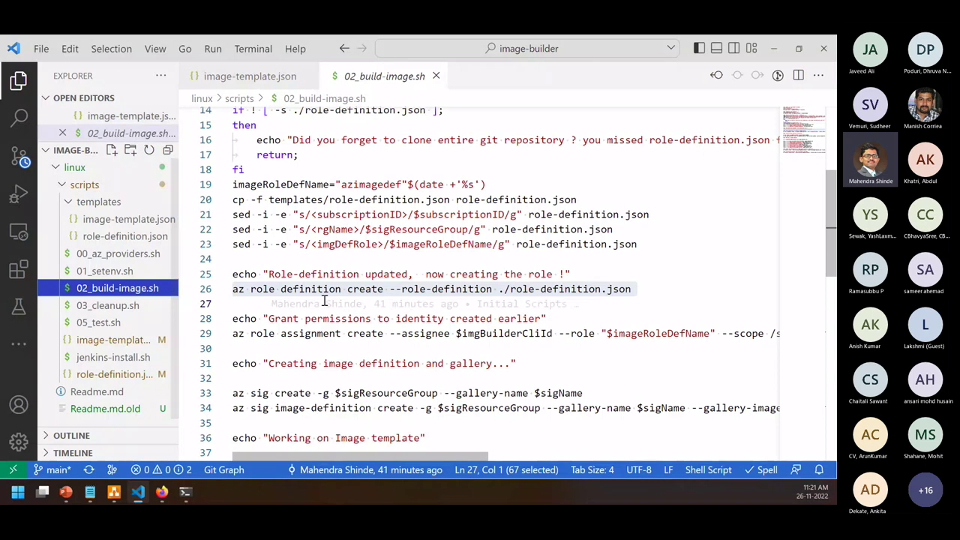
Select the role-definition create command on line 26 and the role assignment command on line 29
click(391, 289)
key(Home)
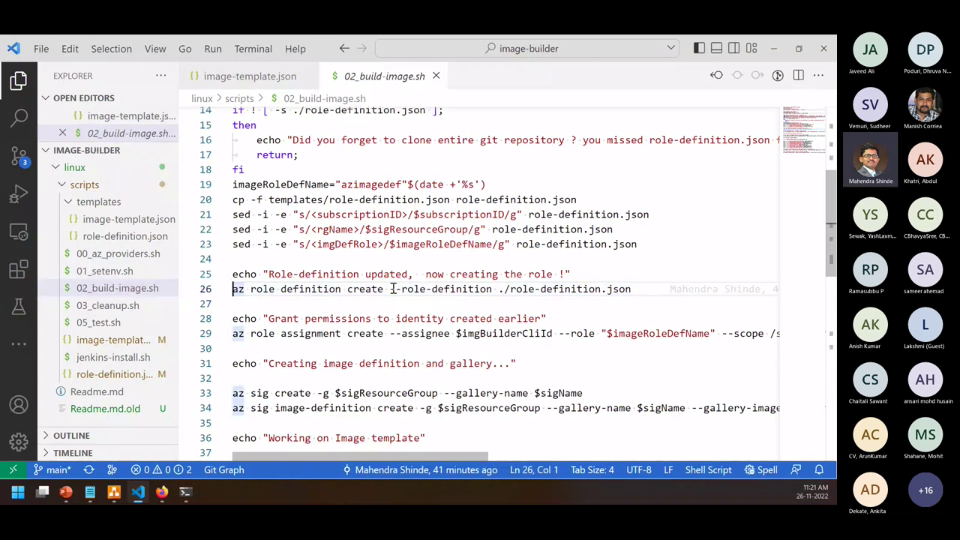
key(shift+End)
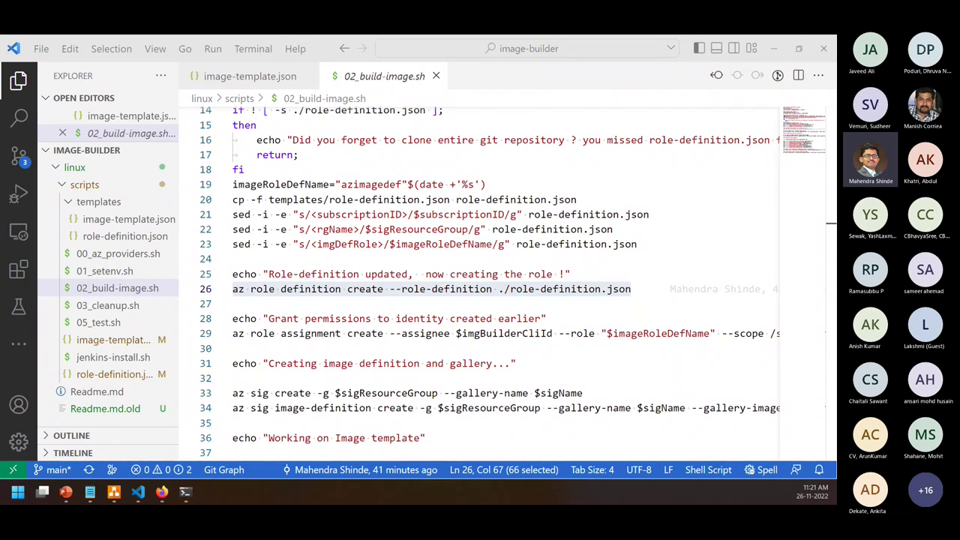
click(349, 336)
key(Home)
key(shift+End)
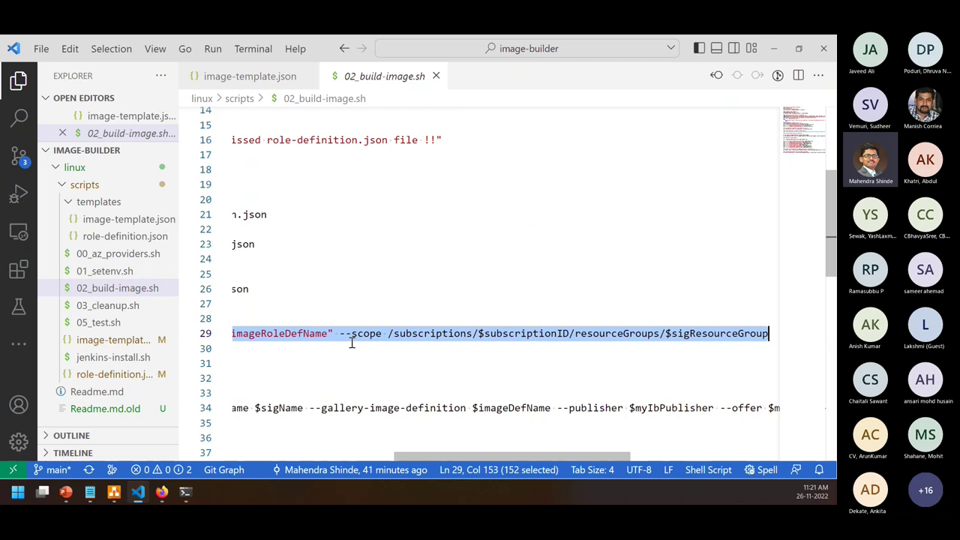
Select the role creation lines 25–26, then the role assignment lines 28–29
key(alt+Tab)
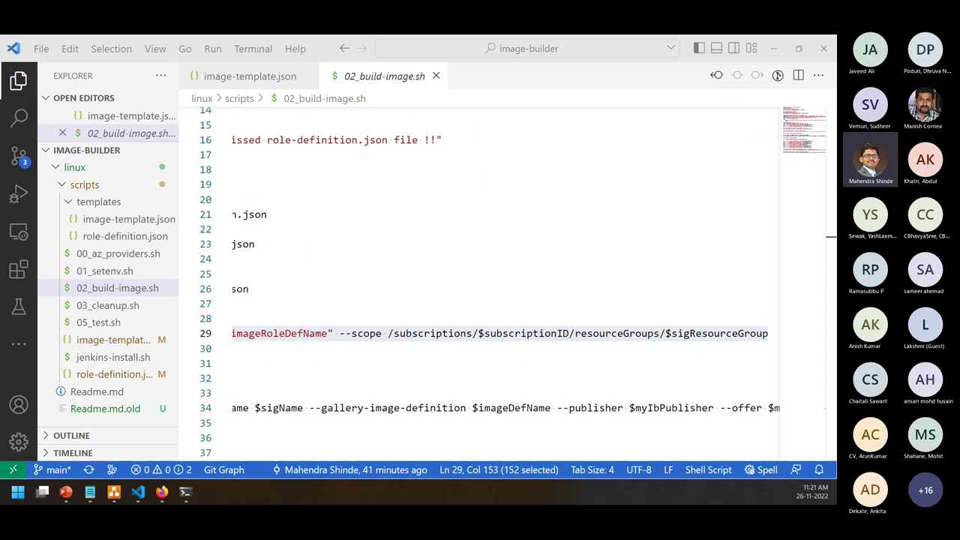
click(450, 333)
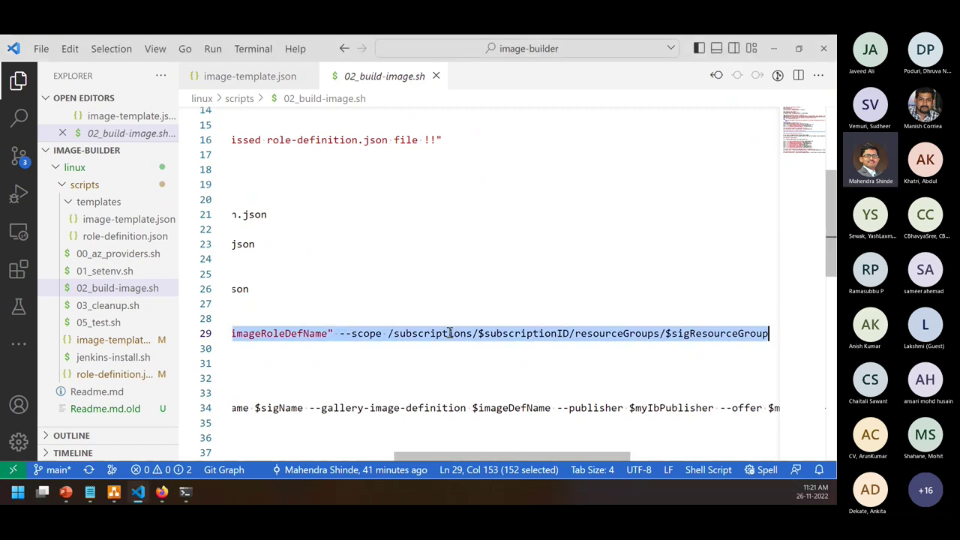
key(Home)
key(Up)
key(Up)
key(Up)
key(Up)
key(Down)
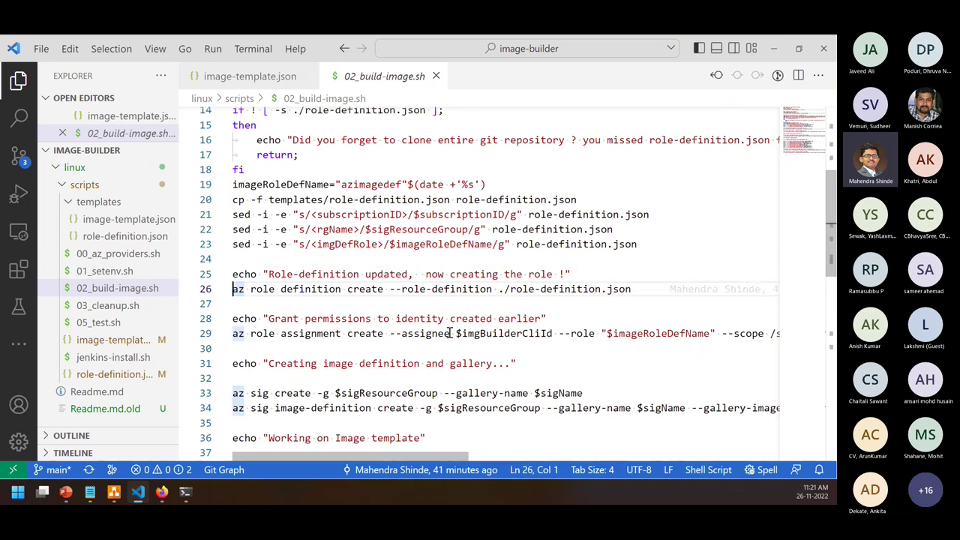
key(Up)
key(shift+Down)
key(shift+Down)
key(Down)
key(Down)
key(Up)
key(shift+Down)
key(shift+Down)
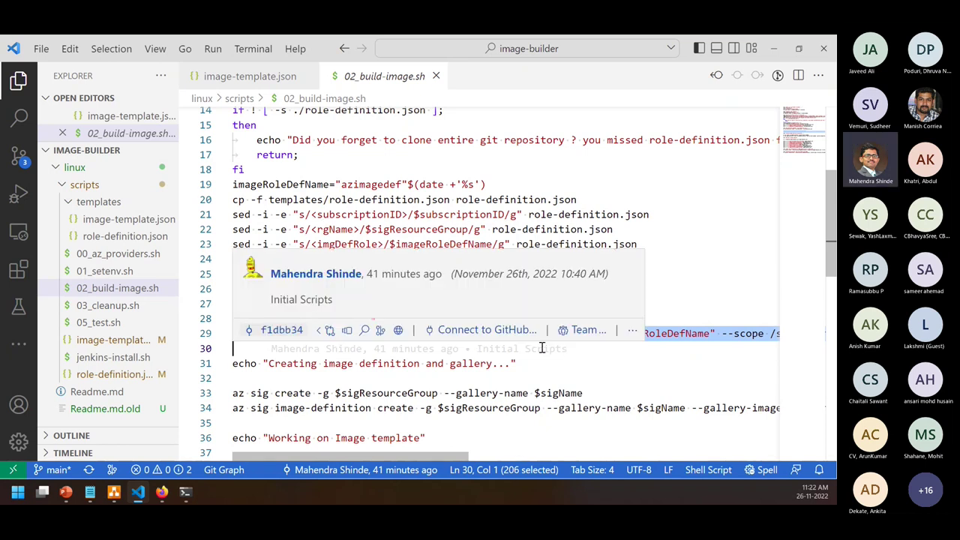
Check where imageRoleDefName is used, then select the gallery and image definition commands on lines 33–34
click(702, 333)
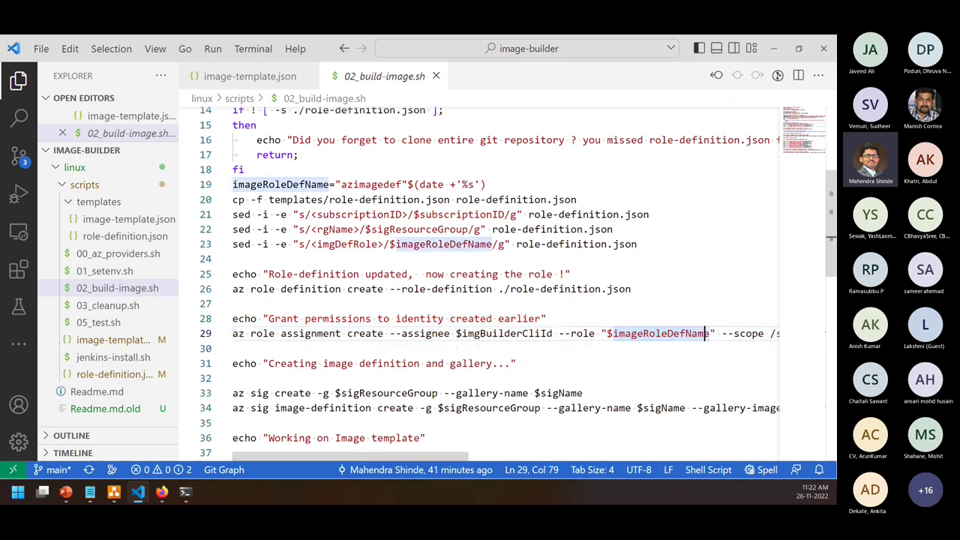
key(End)
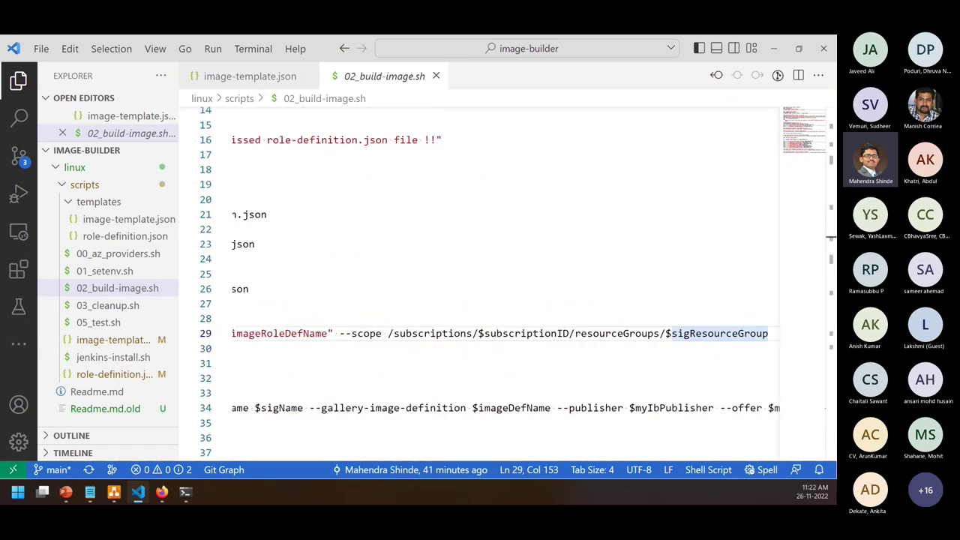
key(Home)
key(Down)
key(Down)
key(Down)
key(Down)
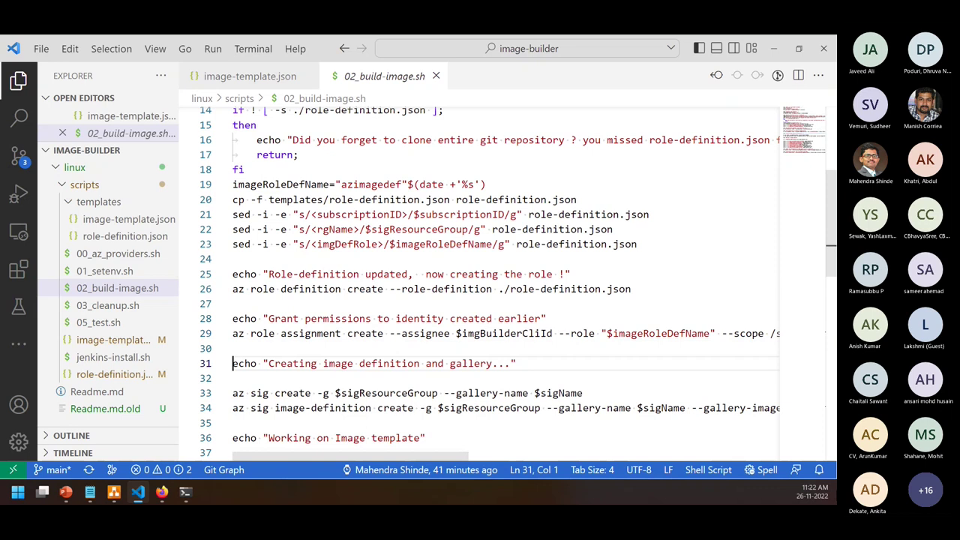
key(shift+Down)
key(shift+Down)
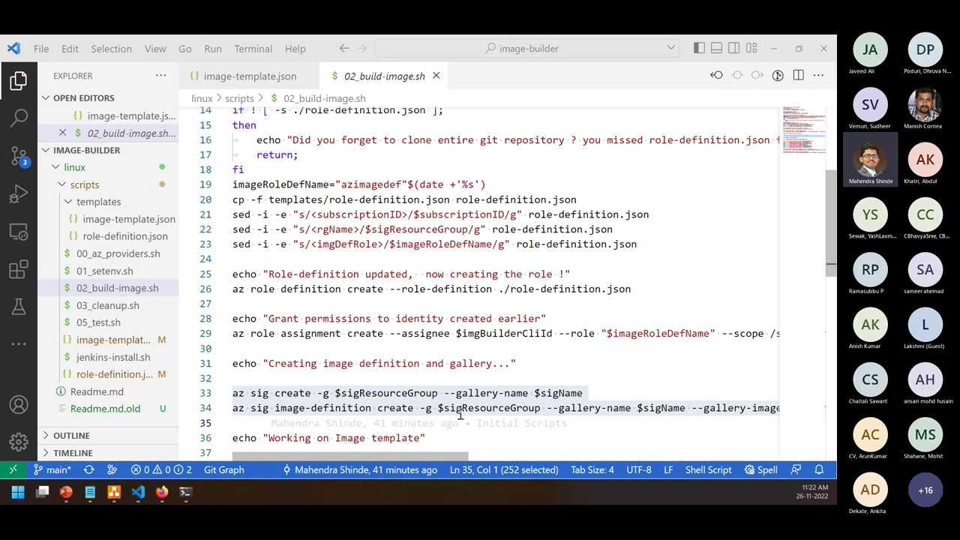
scroll(460, 417, down, 3)
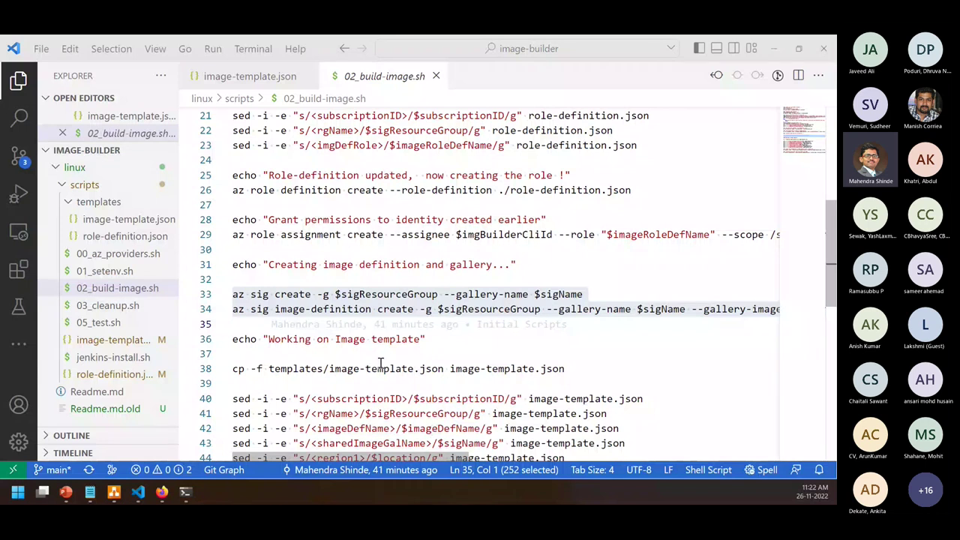
Close 02_build-image.sh and open the generated scripts/image-template.json at line 8
scroll(381, 368, down, 1)
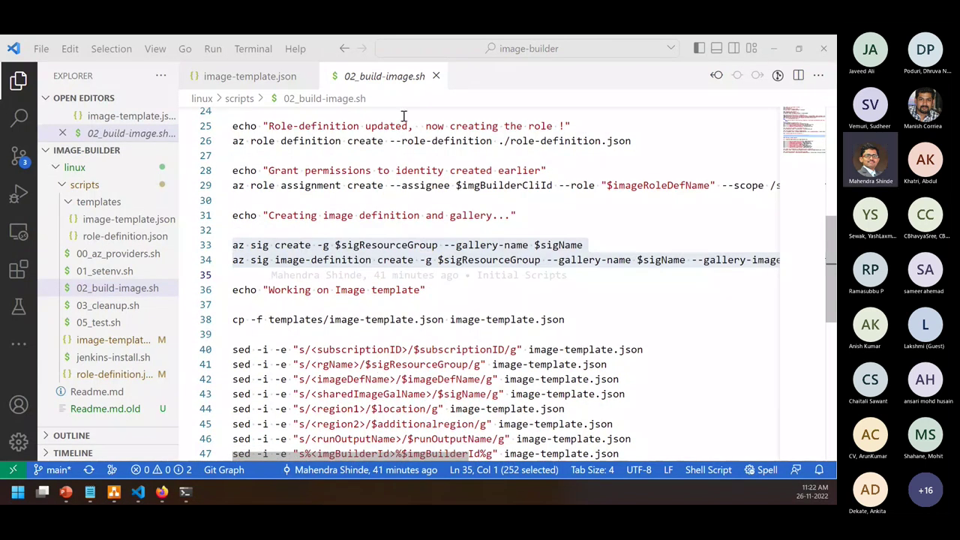
click(436, 76)
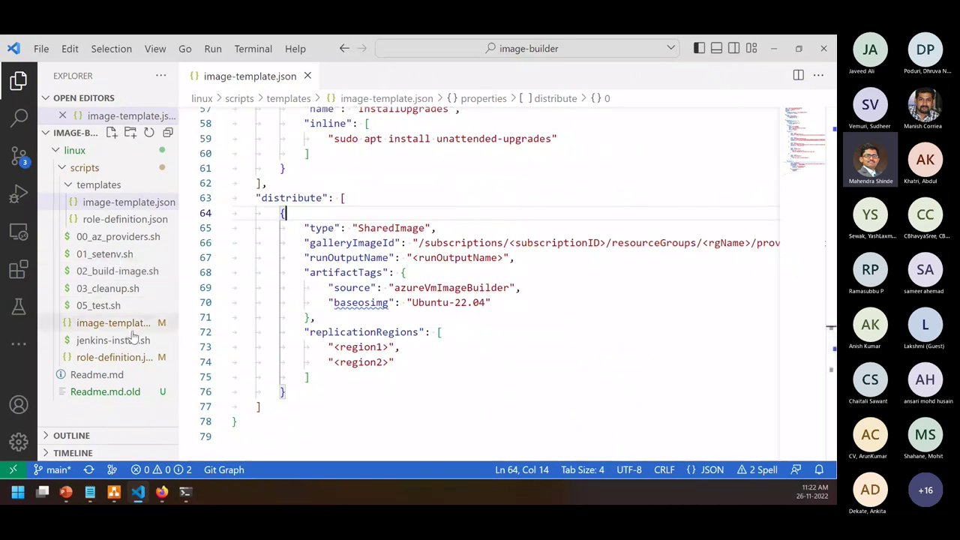
click(128, 327)
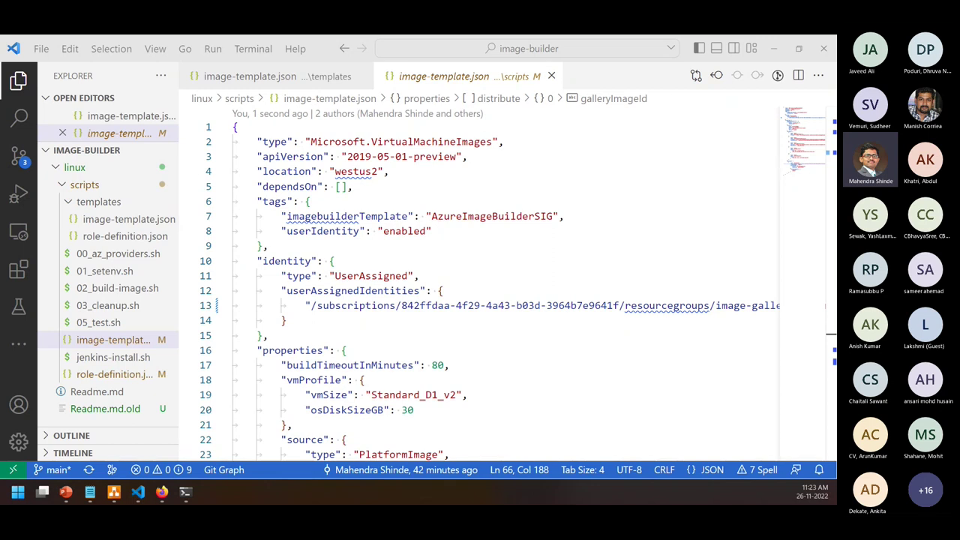
click(548, 236)
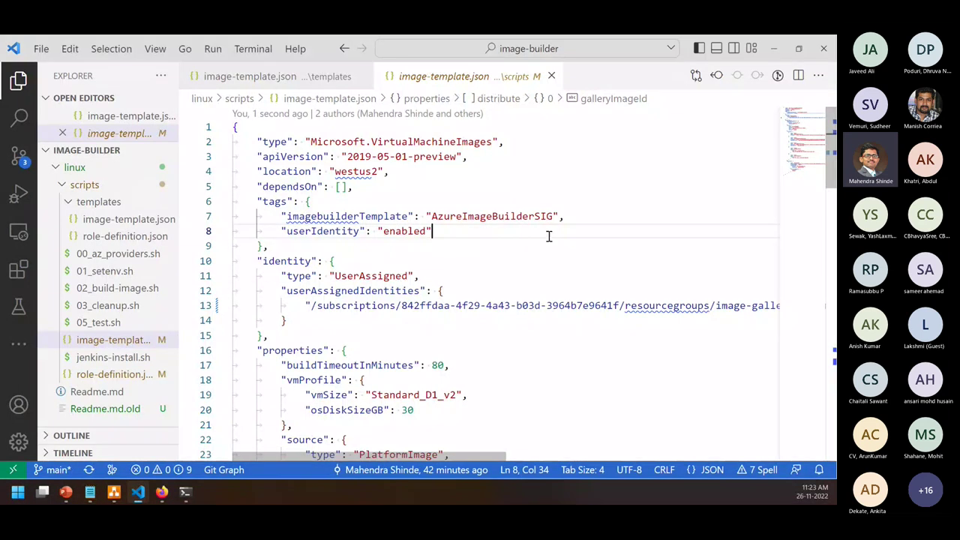
triple_click(454, 141)
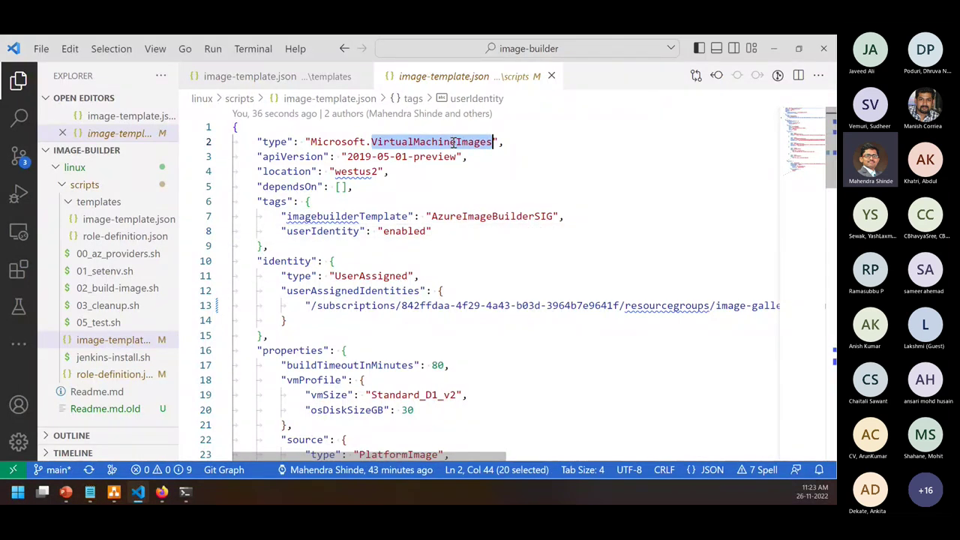
triple_click(498, 216)
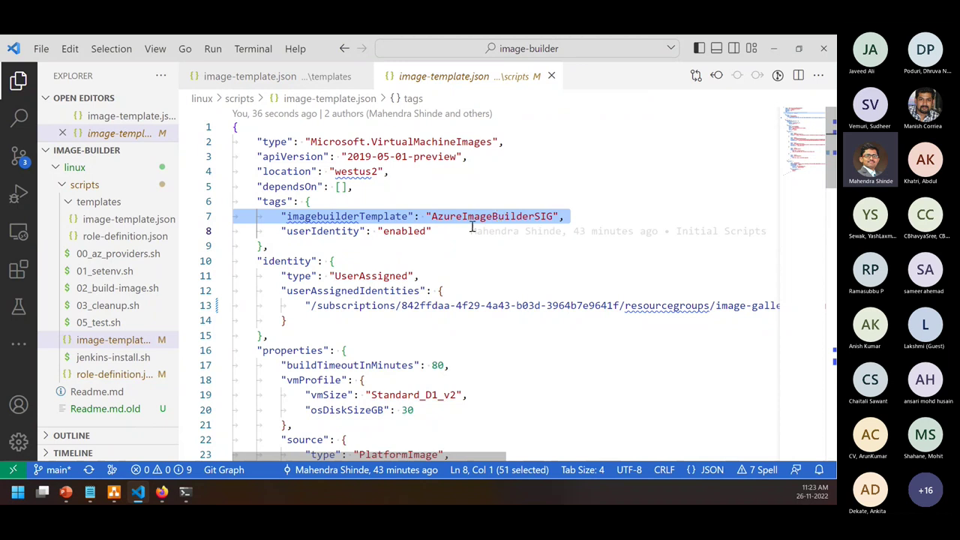
triple_click(422, 231)
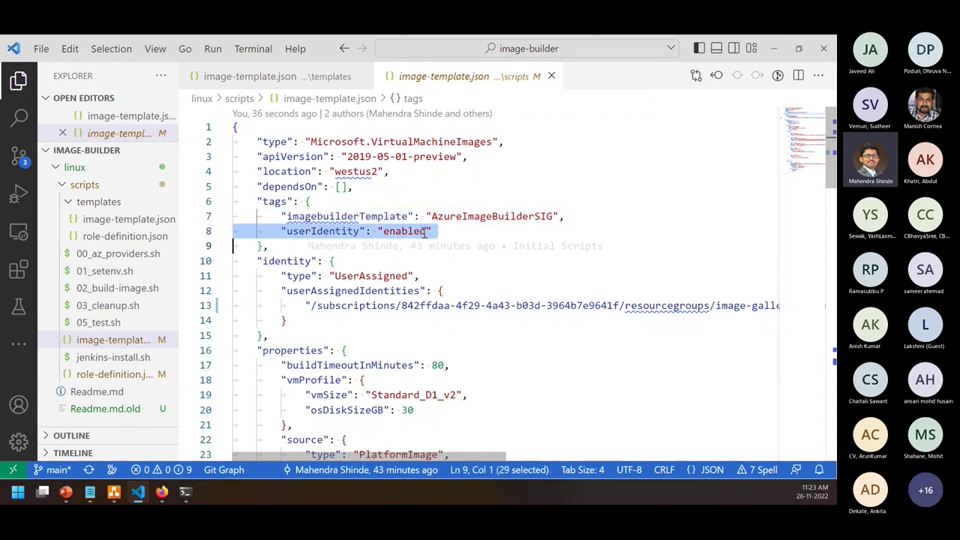
triple_click(436, 306)
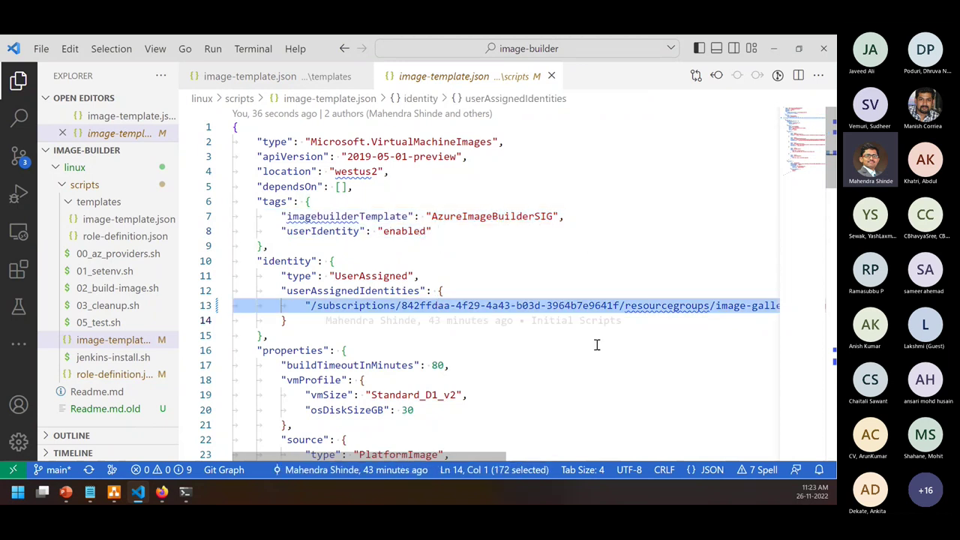
key(End)
key(Up)
key(End)
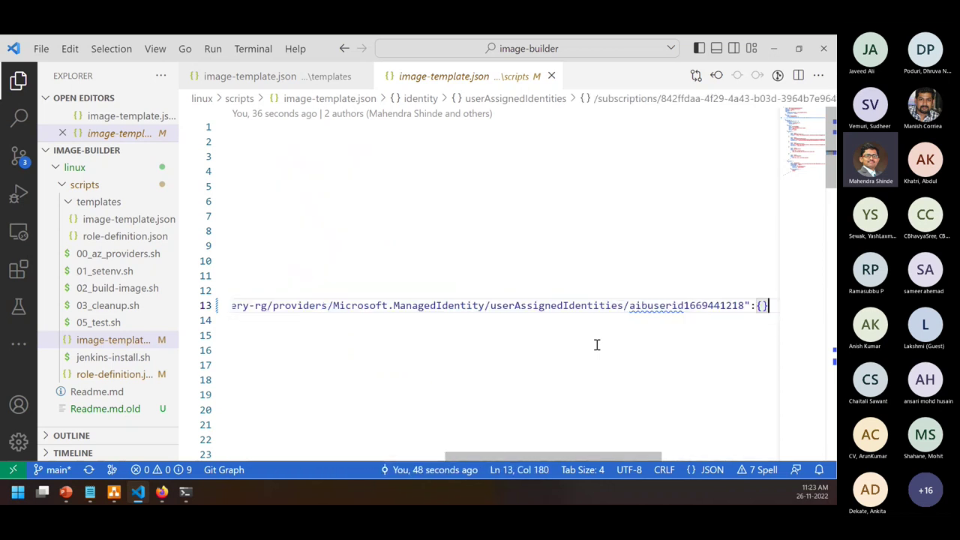
key(Home)
key(Home)
key(Down)
key(Down)
key(Down)
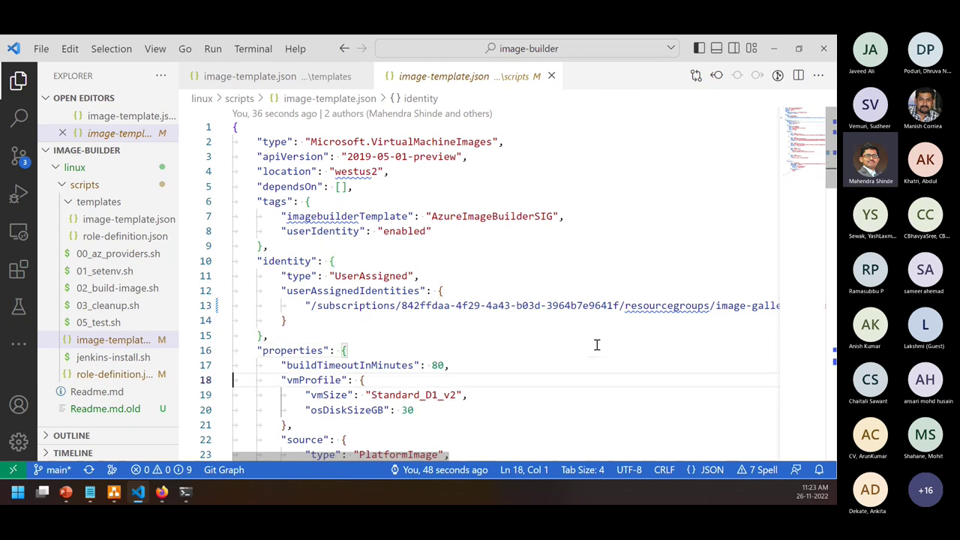
key(Up)
key(Up)
key(Up)
key(shift+End)
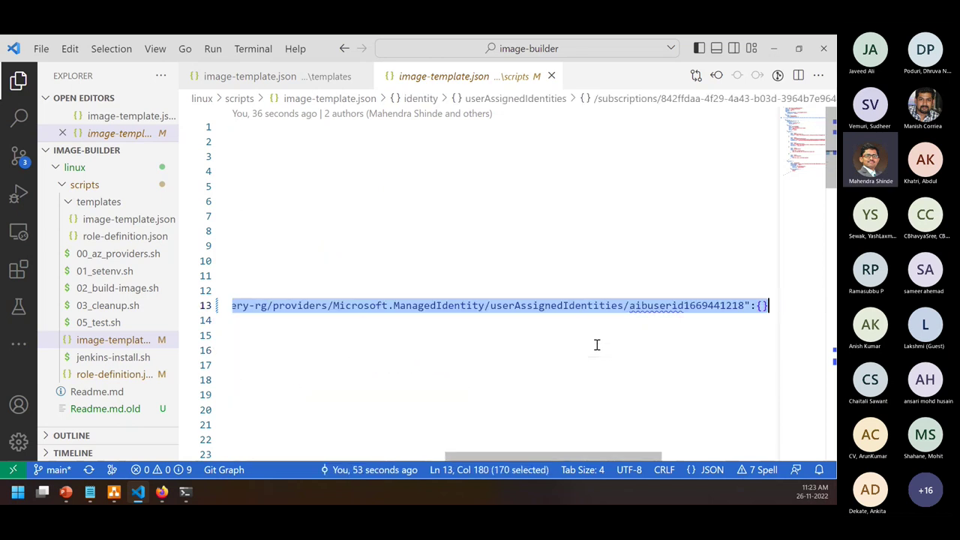
key(Down)
key(Down)
key(Down)
key(Down)
key(Down)
key(Down)
key(Down)
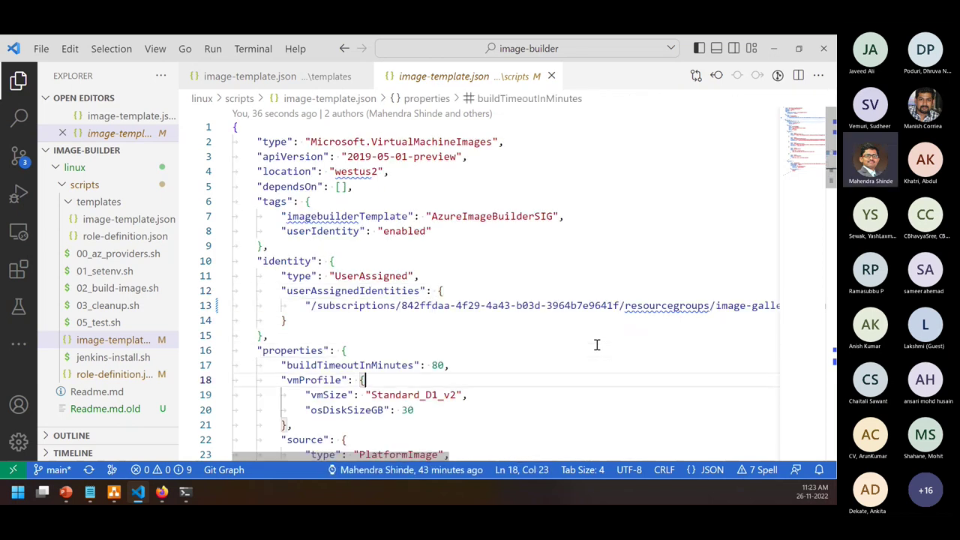
key(Down)
key(Down)
key(Down)
key(Down)
key(Down)
key(Down)
key(Up)
key(Up)
key(Up)
key(Up)
key(Up)
key(Up)
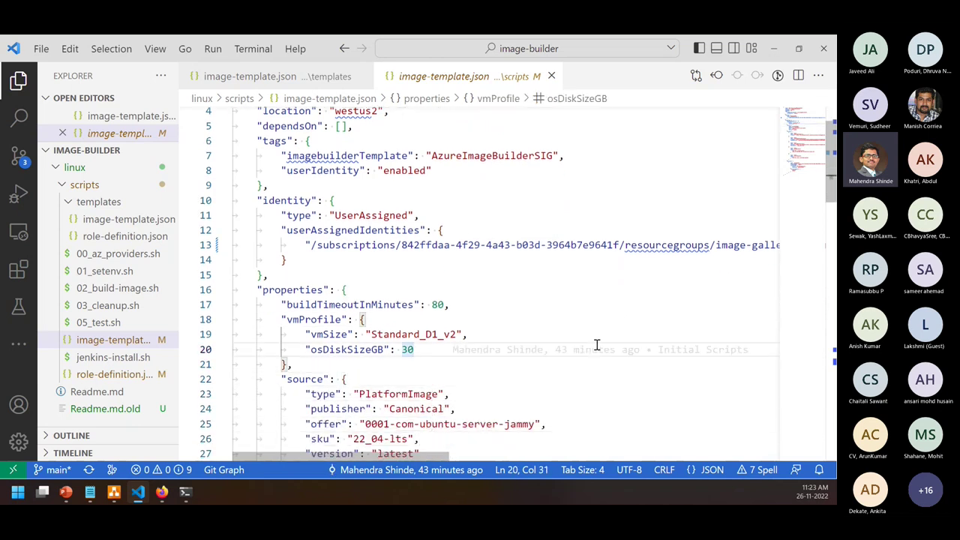
key(Up)
key(Up)
key(Up)
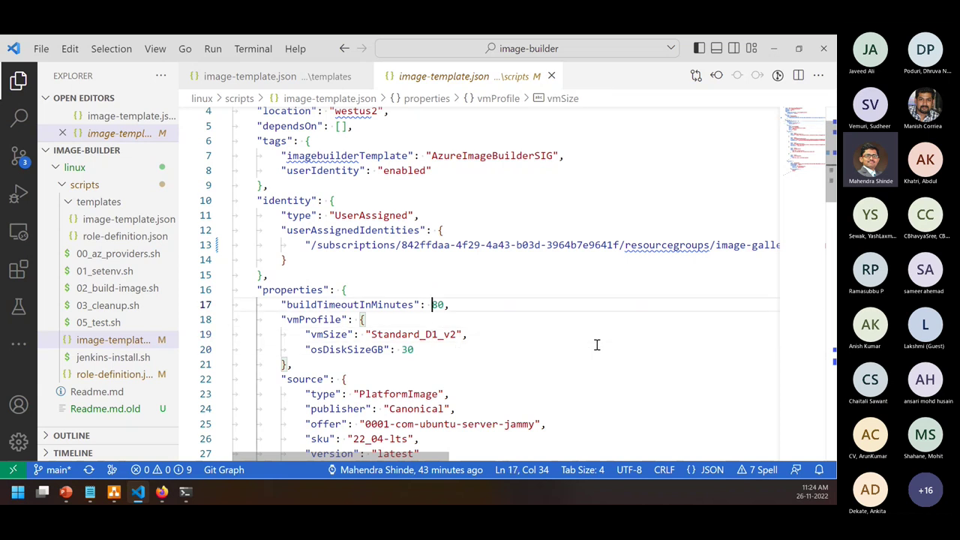
key(Home)
key(shift+End)
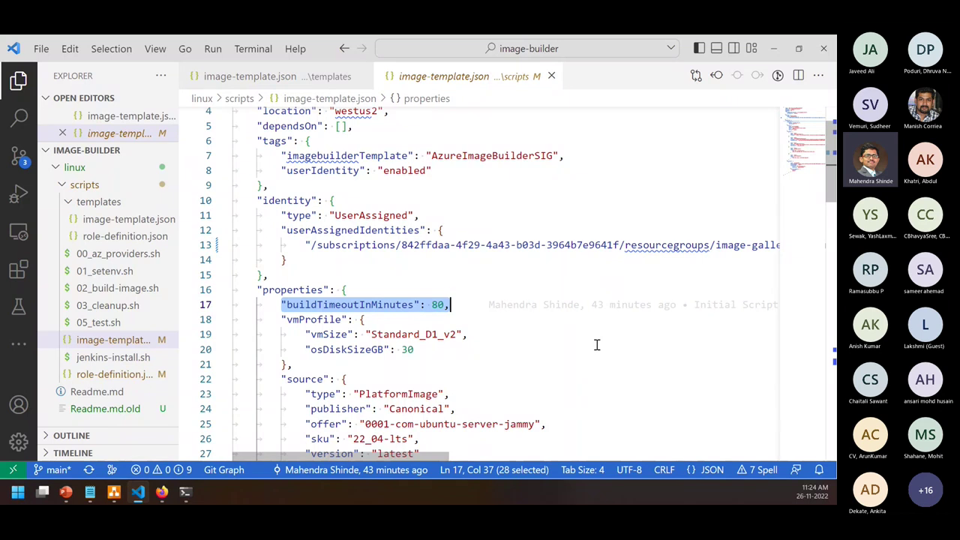
Highlight the source image values: publisher Canonical, offer, sku and version latest
scroll(596, 345, down, 1)
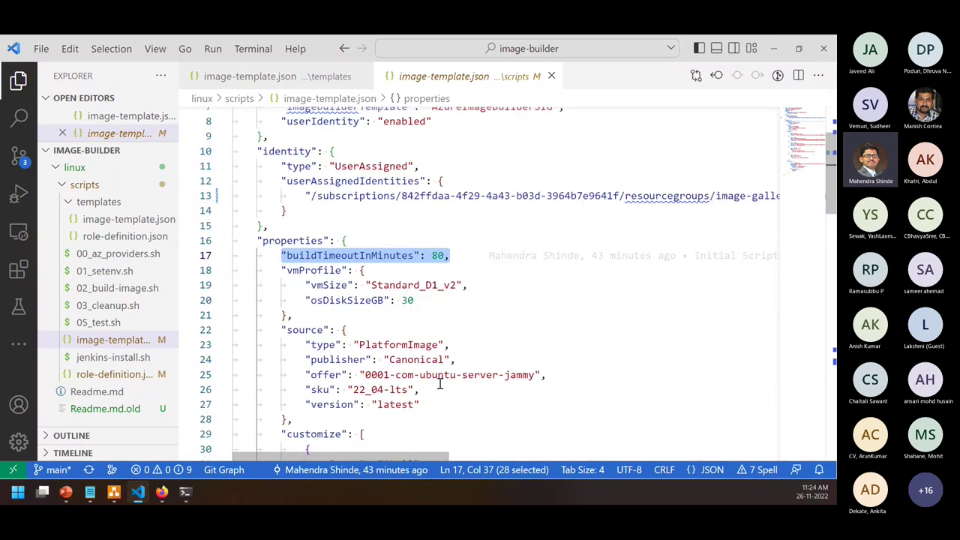
double_click(422, 361)
triple_click(424, 377)
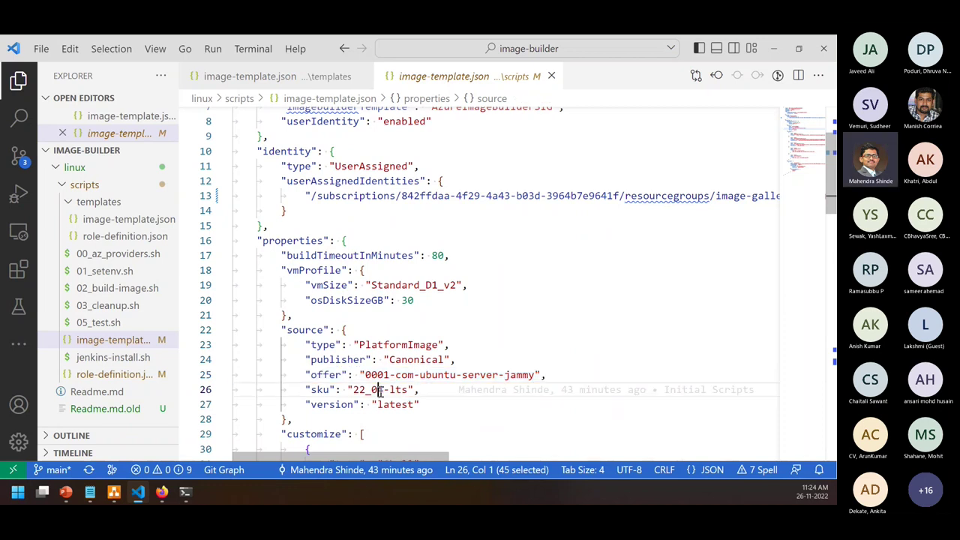
triple_click(409, 390)
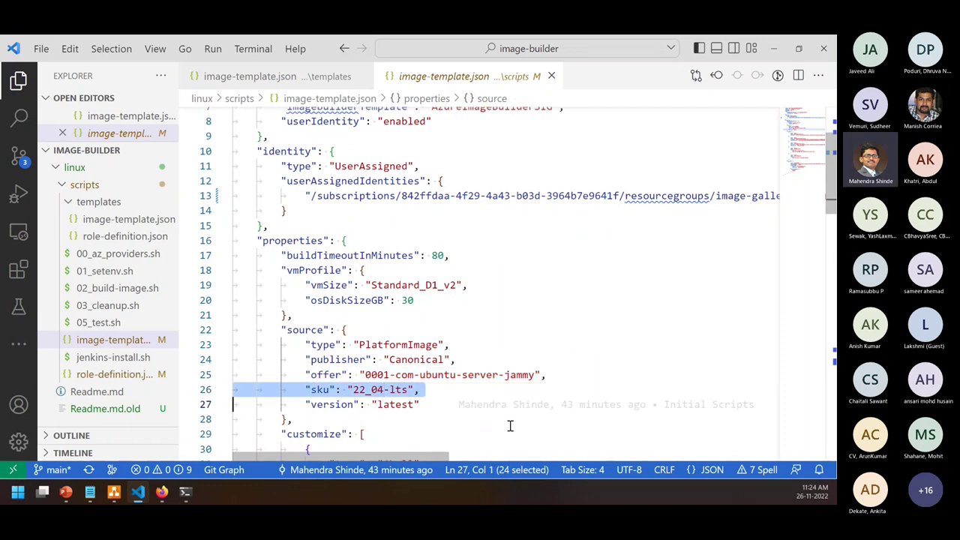
double_click(397, 405)
Review the customize section's scriptUri entries, then bring the build terminal forward
scroll(400, 409, down, 2)
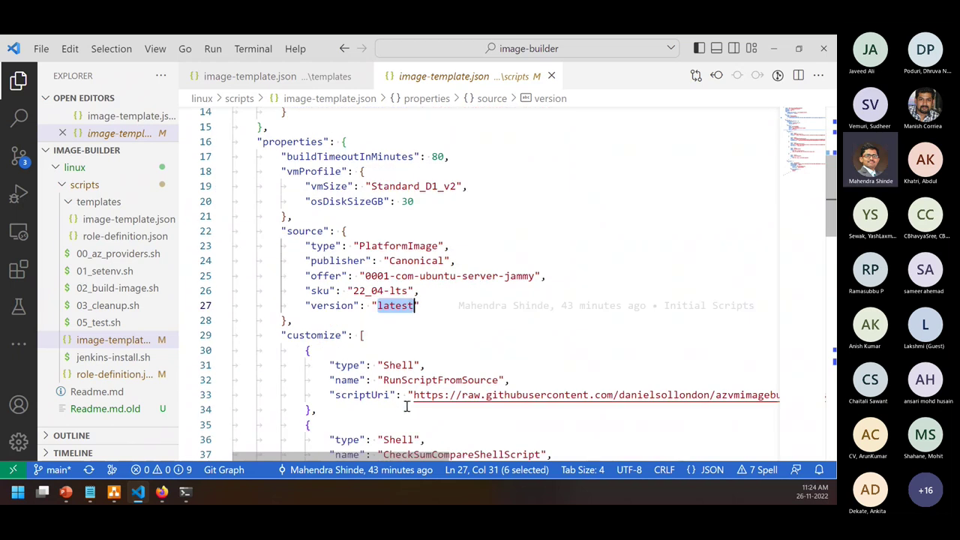
scroll(439, 382, down, 2)
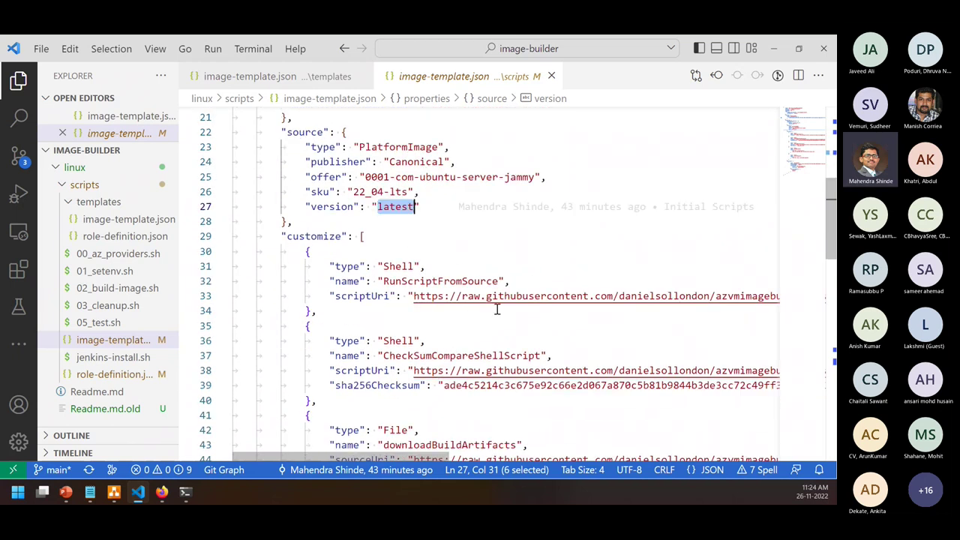
click(559, 300)
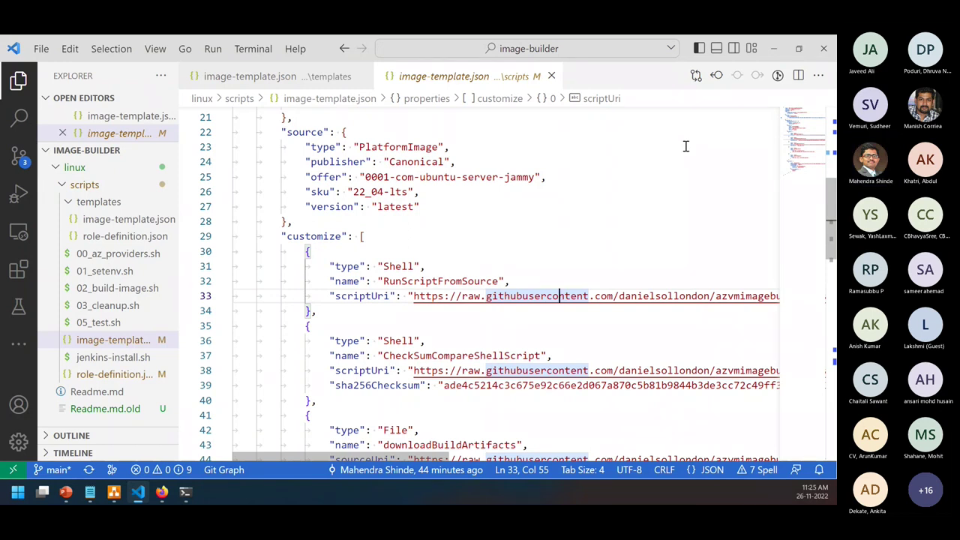
click(581, 223)
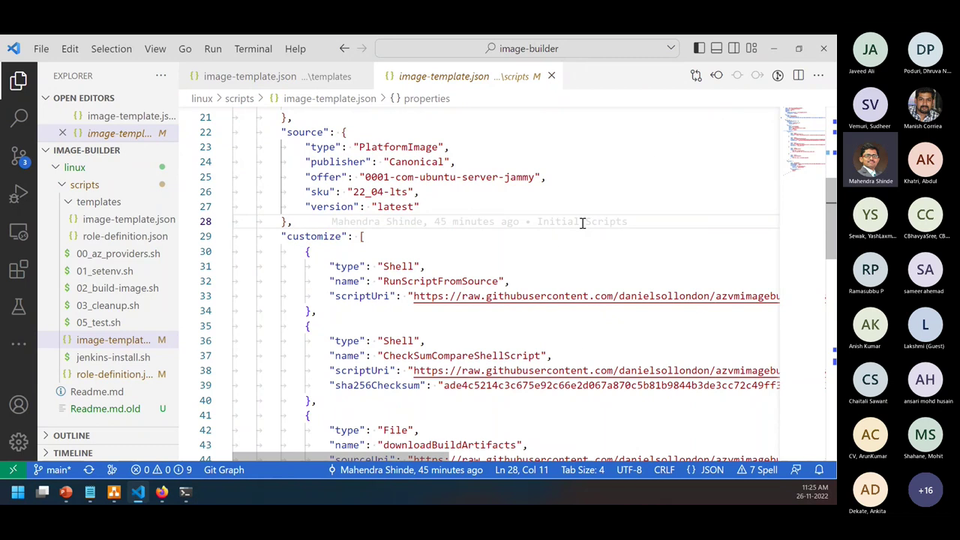
click(188, 495)
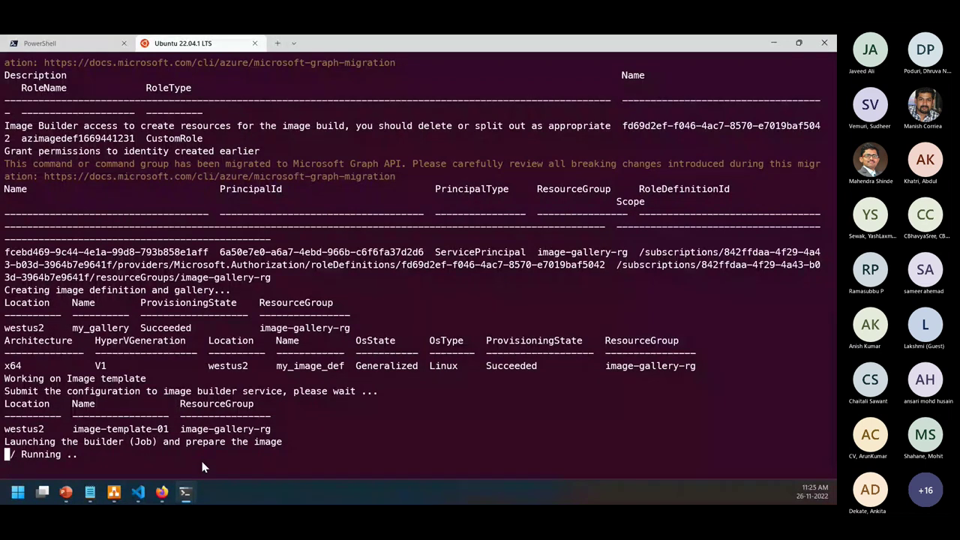
Bring the Mozilla Firefox window showing customizeScript.sh to the front
mouse_move(161, 492)
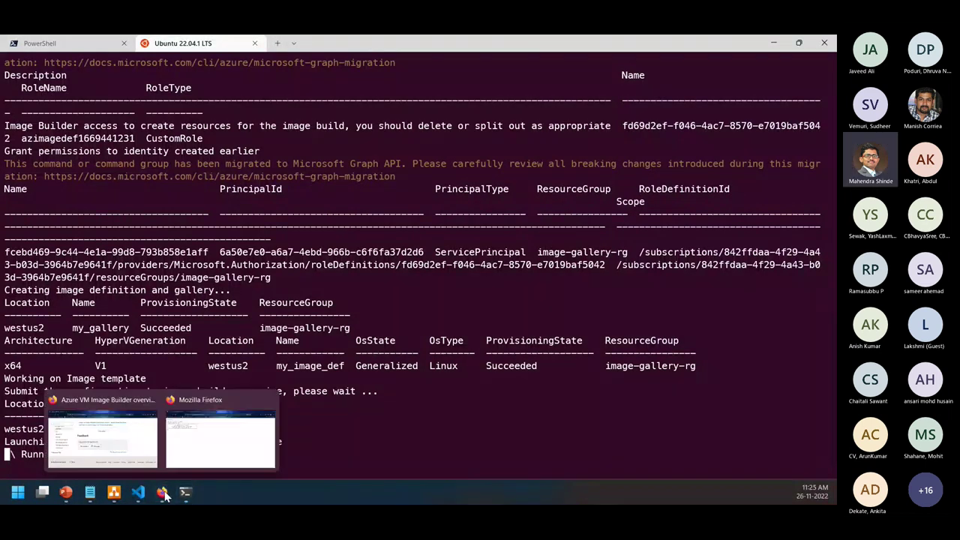
click(198, 440)
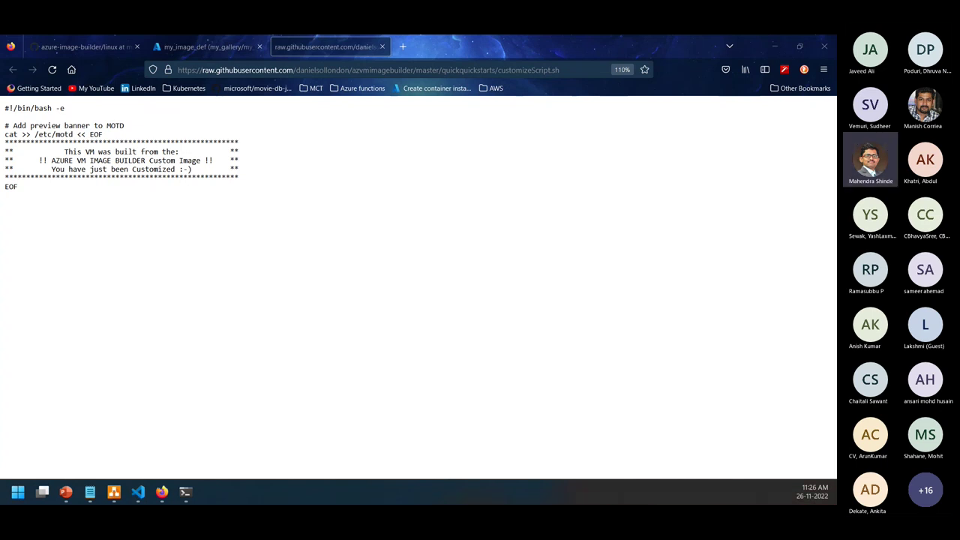
Close Task Manager and the customizeScript.sh tab, then refresh the my_image_def image versions list
drag(0, 157, 436, 150)
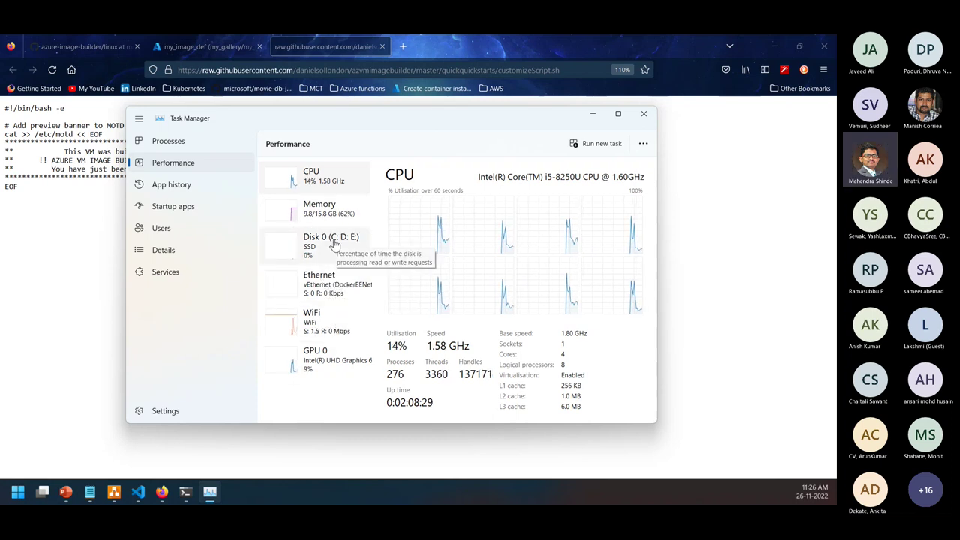
click(643, 114)
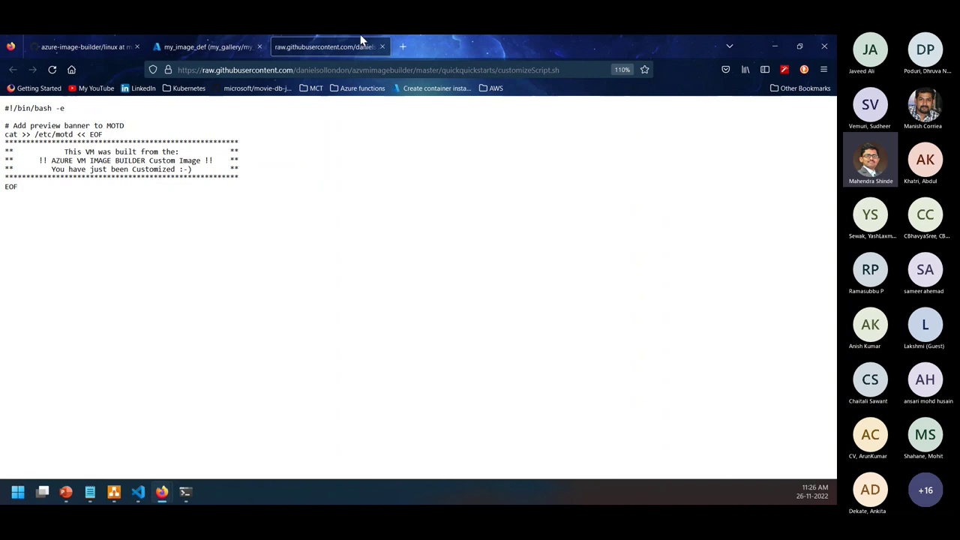
click(383, 47)
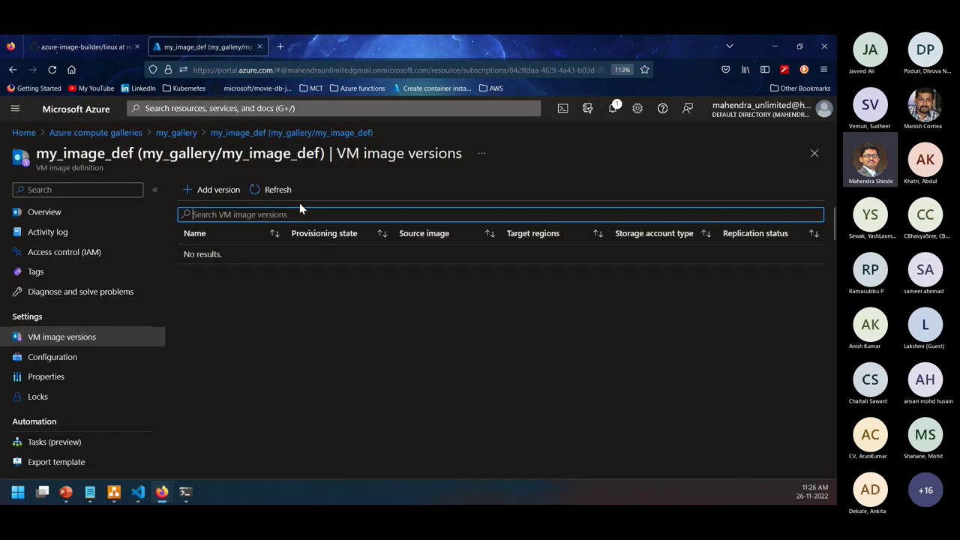
click(279, 194)
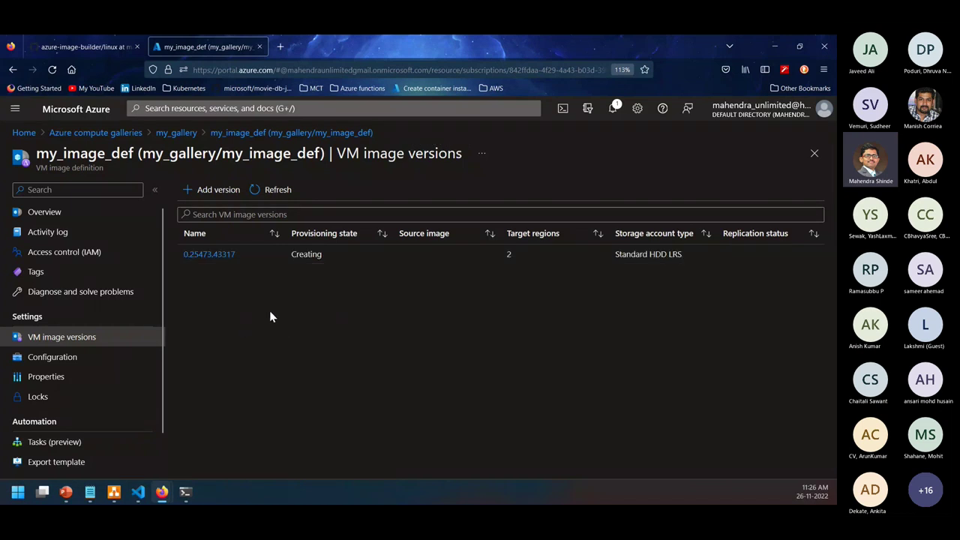
Open image version 0.25473.43317 to see its Creating status
click(212, 255)
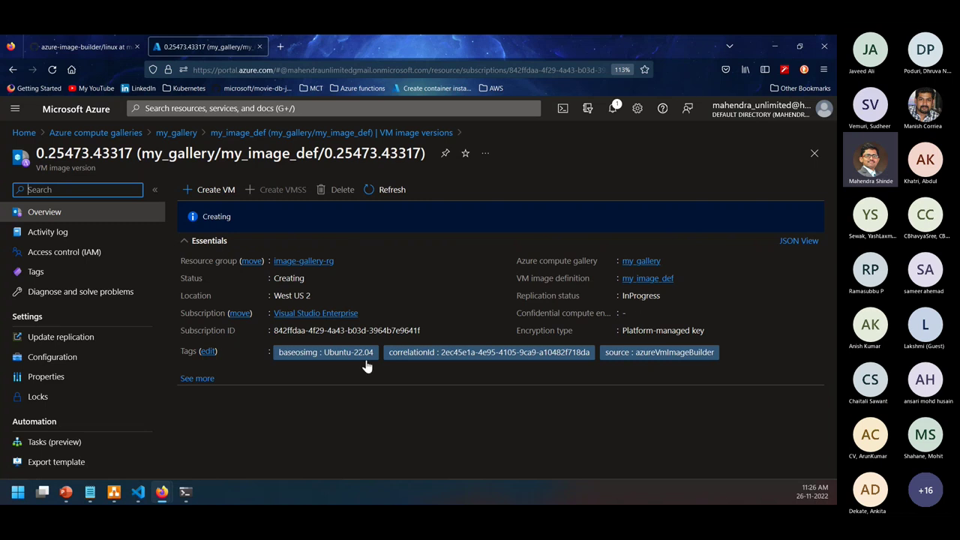
scroll(75, 408, down, 1)
scroll(113, 397, up, 1)
double_click(223, 216)
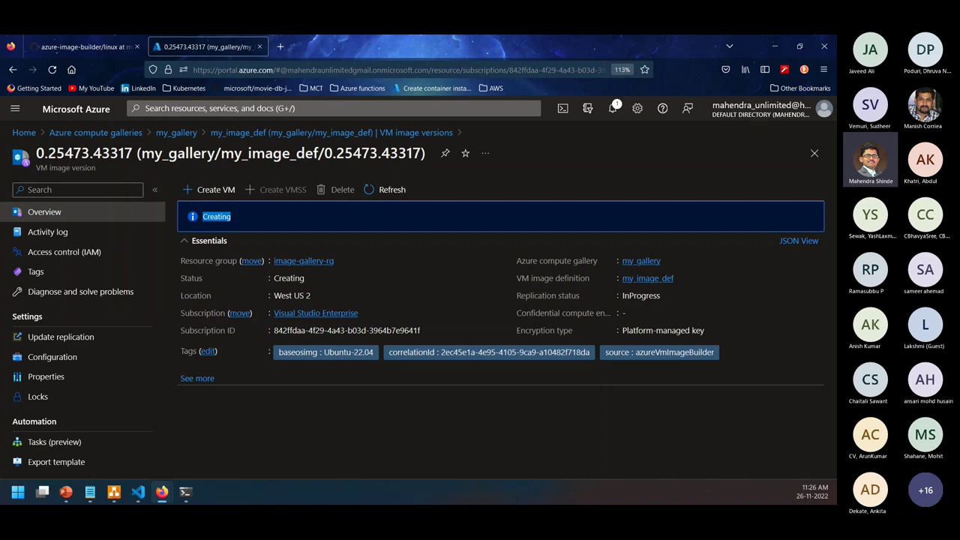
key(alt+Tab)
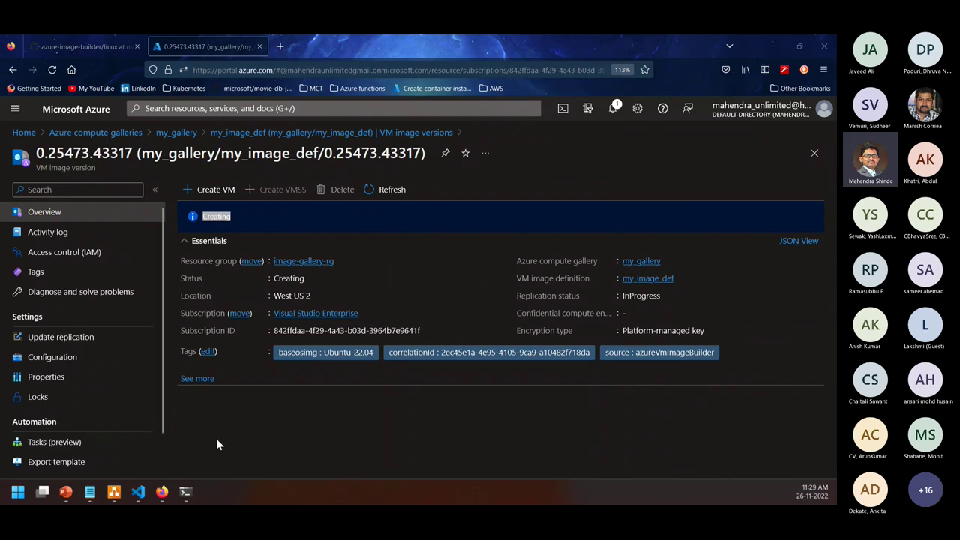
click(90, 491)
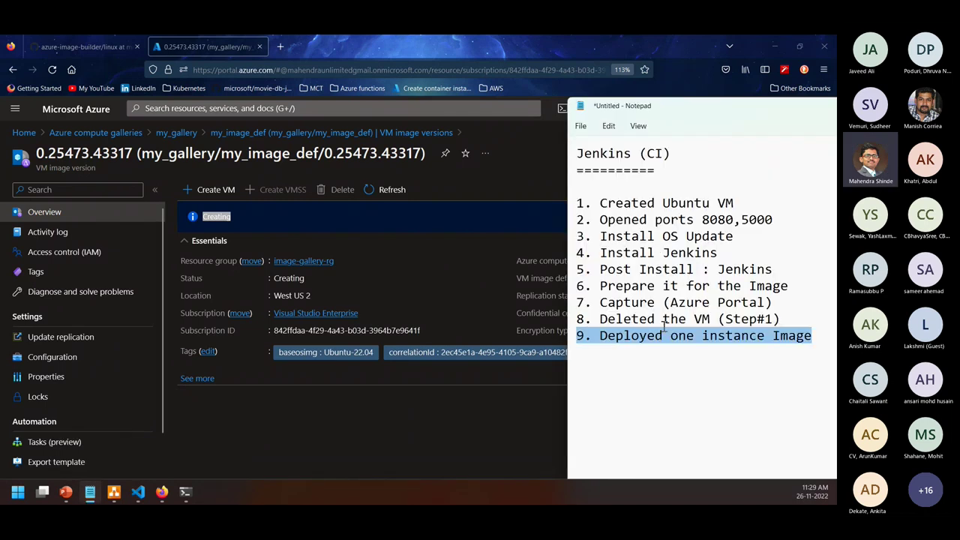
Replace the old Jenkins notes with '1. Check the prividers registration status' and blank lines below
click(677, 371)
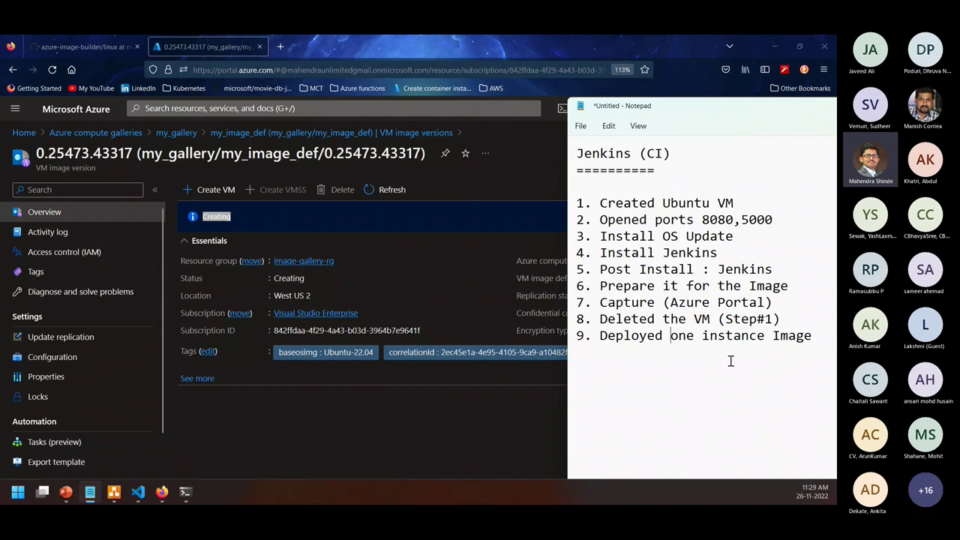
key(ctrl+a)
key(Delete)
text(1. )
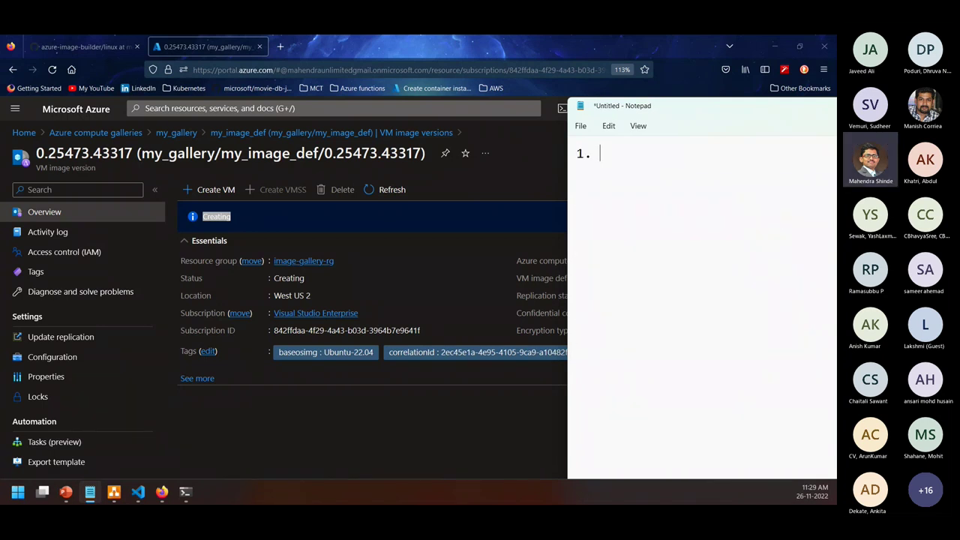
text(Check the resource)
key(BackSpace)
key(BackSpace)
key(BackSpace)
key(BackSpace)
key(BackSpace)
key(BackSpace)
key(BackSpace)
key(BackSpace)
text(prividers )
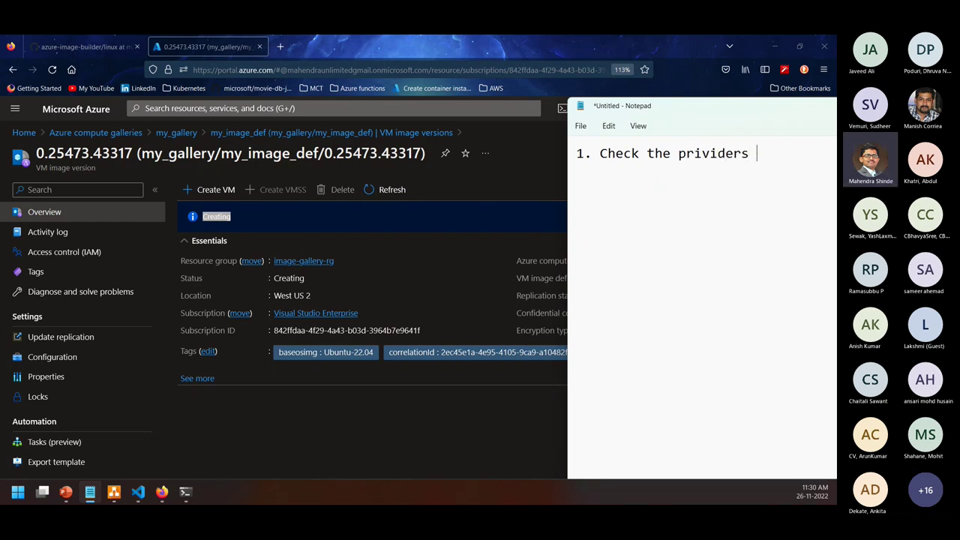
text(registratio)
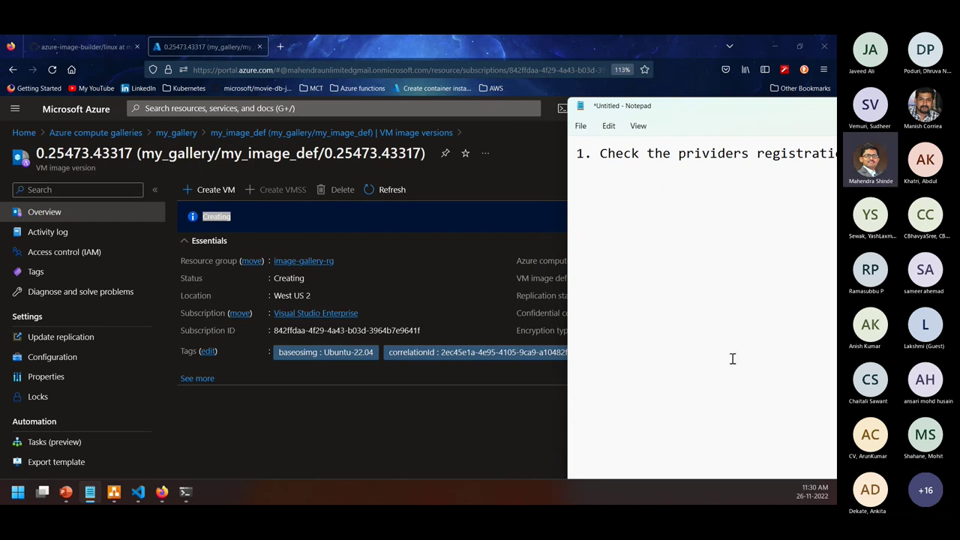
drag(725, 106, 478, 111)
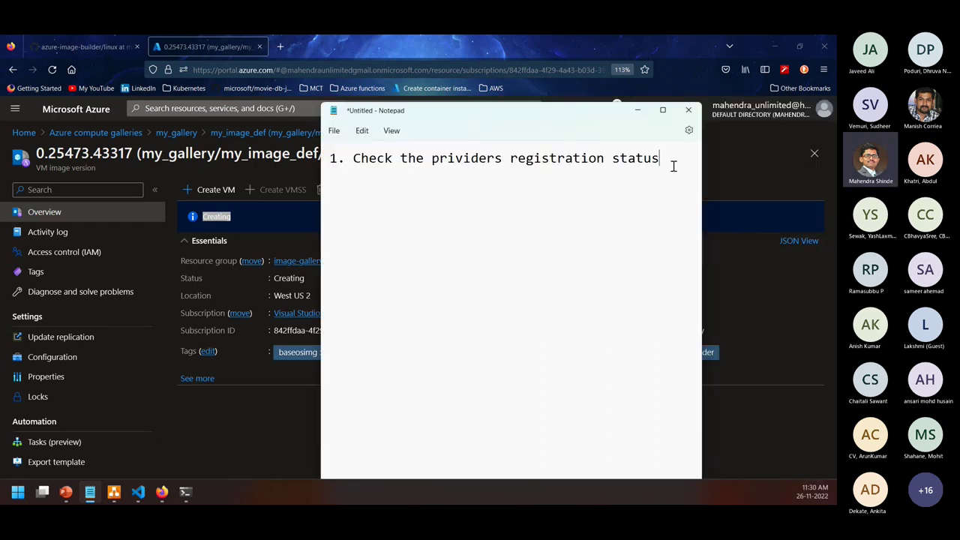
key(Return)
key(Return)
Copy the az provider show command from line 1 of 00_az_providers.sh into the Notepad note
click(138, 492)
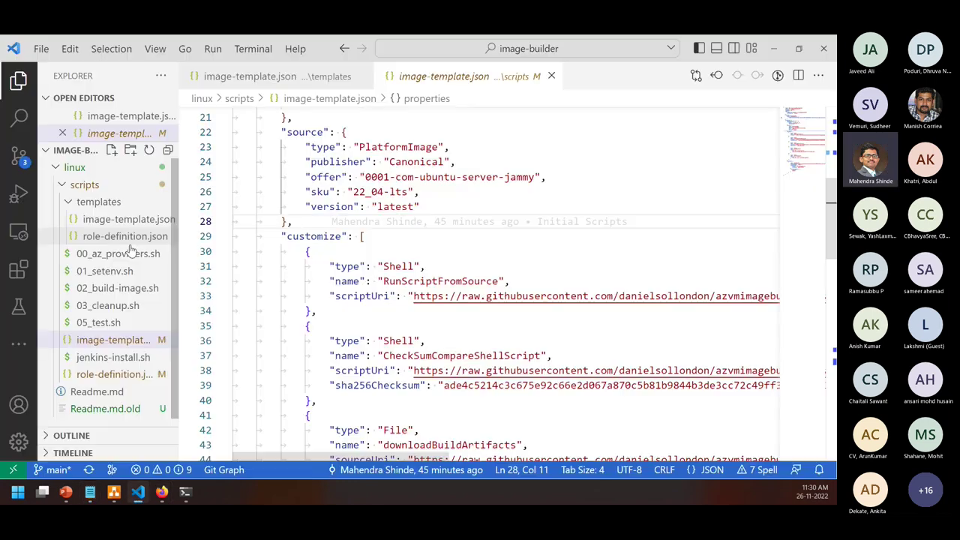
click(118, 254)
scroll(332, 221, up, 5)
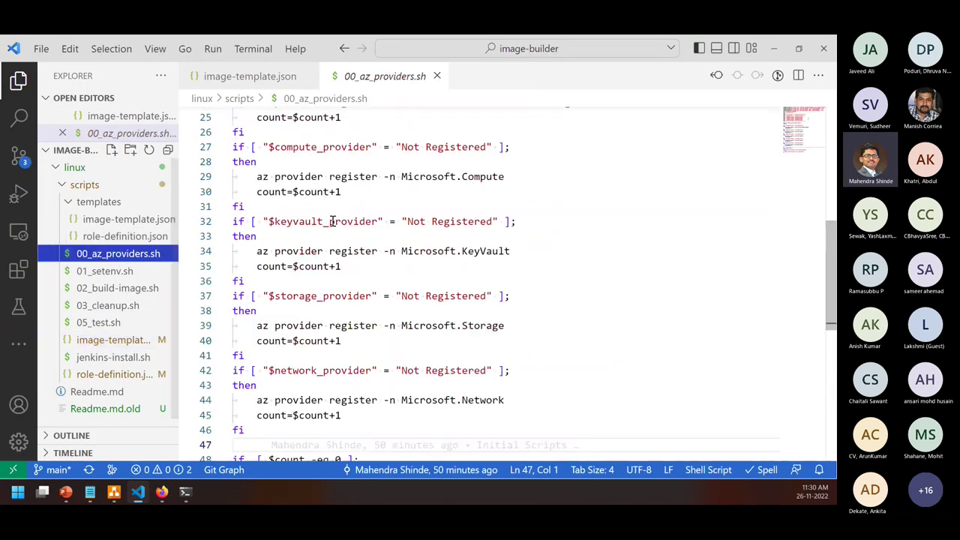
scroll(333, 221, up, 8)
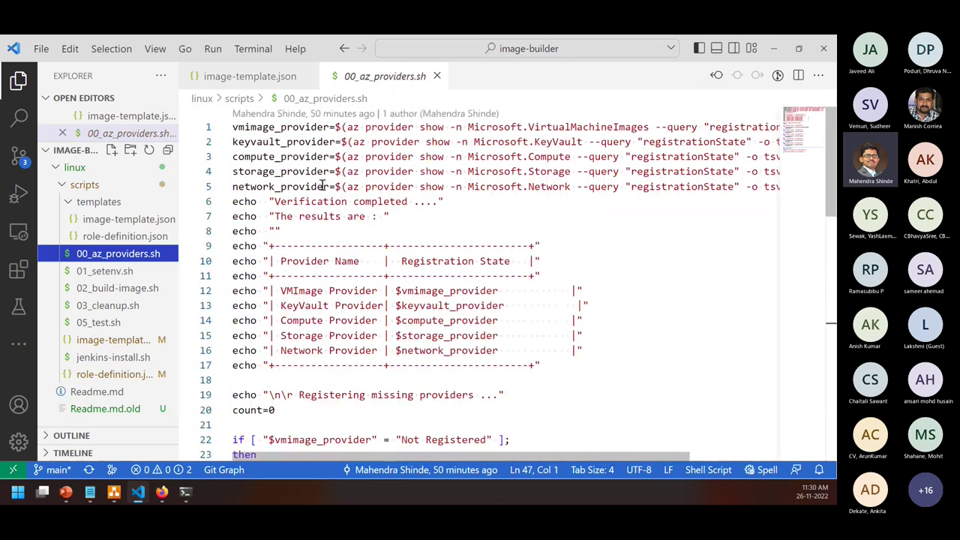
click(347, 127)
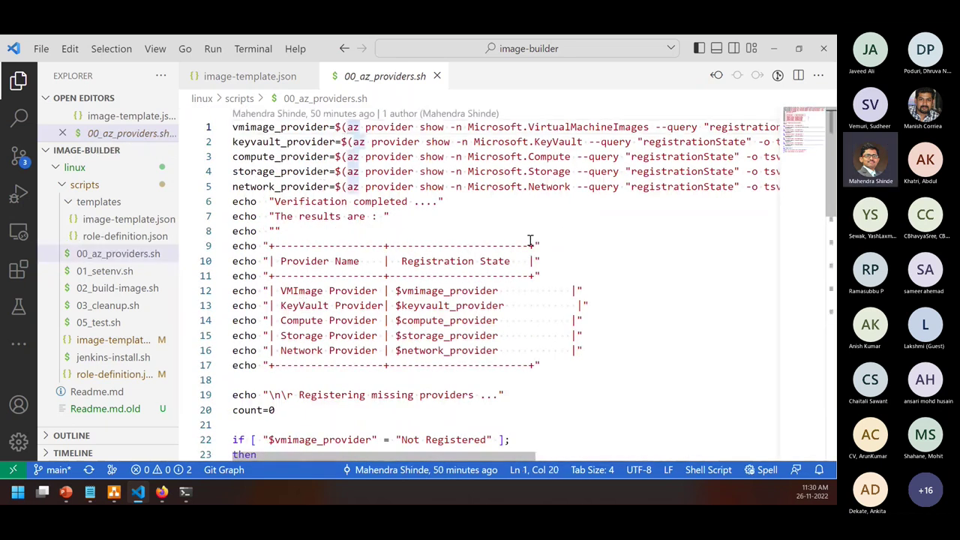
key(shift+End)
key(shift+Left)
key(ctrl+c)
key(alt+Tab)
key(ctrl+v)
Maximize Notepad and paste the az provider show command onto five lines
key(alt+space)
key(Escape)
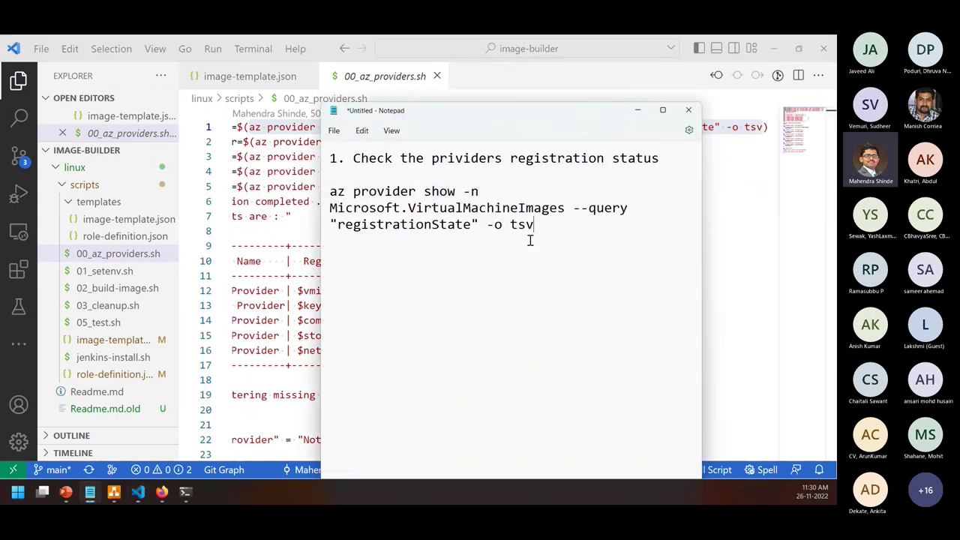
click(660, 111)
key(Return)
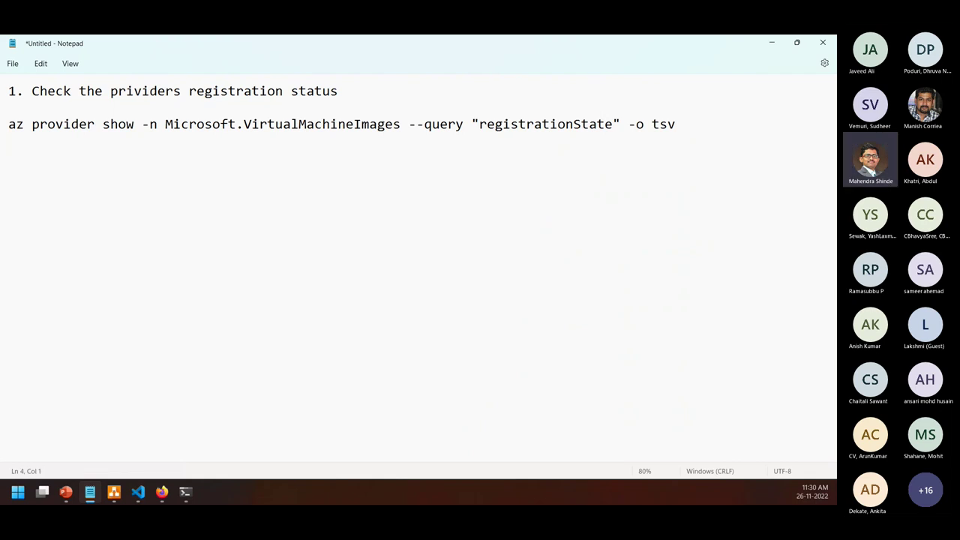
key(ctrl+v)
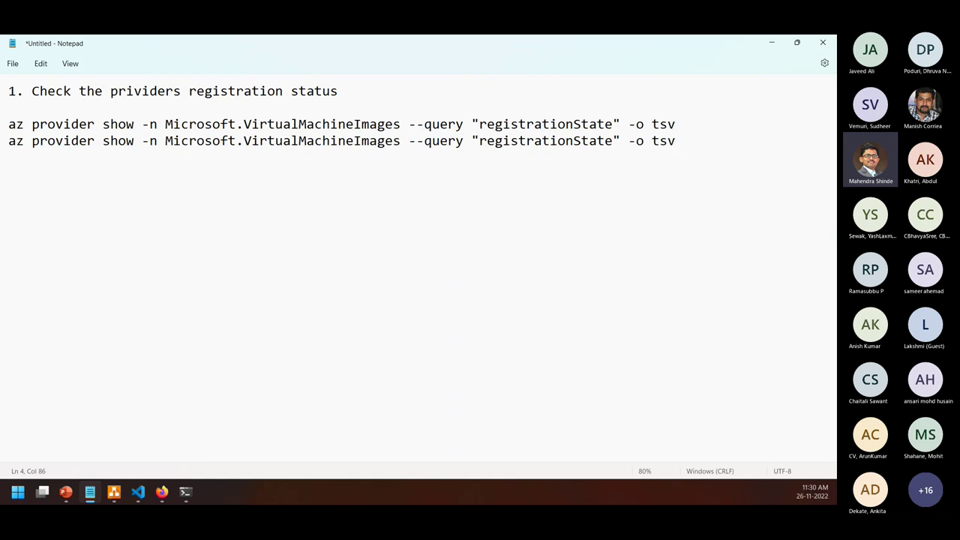
key(Return)
key(ctrl+v)
key(Return)
key(ctrl+v)
key(Return)
key(ctrl+v)
Change the provider name to KeyVault in the second show command and Compute in the third
click(675, 173)
key(Up)
key(Up)
key(Home)
key(Right)
key(Right)
key(Right)
key(Right)
key(Right)
key(Right)
key(Right)
key(Right)
key(Right)
key(Right)
key(Right)
key(Right)
key(Right)
key(Right)
key(Right)
key(Right)
key(Right)
key(Right)
key(Right)
key(Right)
key(Right)
key(Right)
key(Right)
key(shift+Right)
key(shift+Right)
key(shift+Right)
key(shift+Right)
key(shift+Right)
key(shift+Right)
key(shift+Right)
key(shift+Right)
key(shift+Right)
key(shift+Right)
key(shift+Right)
key(shift+Right)
key(shift+Right)
key(shift+Right)
key(shift+Right)
key(shift+Right)
key(shift+Right)
key(shift+Right)
key(shift+Right)
key(shift+Right)
key(shift+Left)
text(KeyVault)
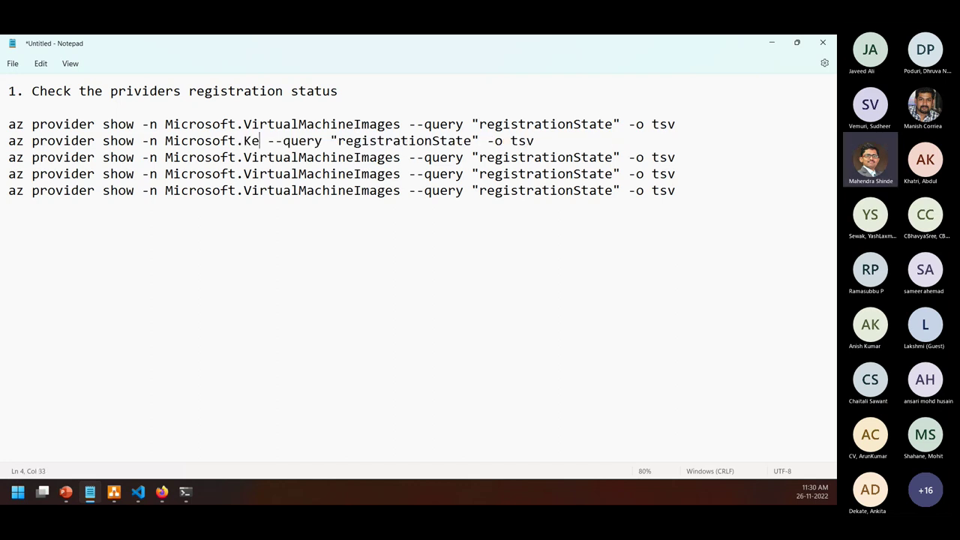
key(Down)
key(Left)
key(Left)
key(Left)
key(Left)
key(Left)
key(Left)
key(Left)
key(Left)
key(shift+Right)
key(shift+Right)
key(shift+Right)
key(shift+Right)
key(shift+Right)
key(shift+Right)
key(shift+Right)
key(shift+Right)
key(shift+Right)
key(shift+Right)
key(shift+Right)
key(shift+Right)
key(shift+Right)
key(shift+Right)
key(shift+Right)
key(shift+Right)
key(shift+Right)
key(shift+Right)
key(shift+Right)
key(shift+Right)
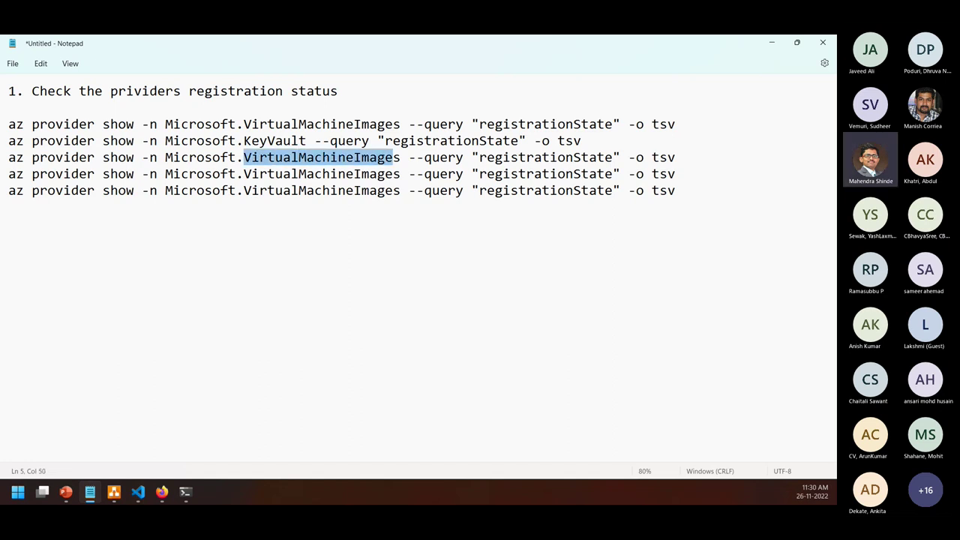
text(Compute)
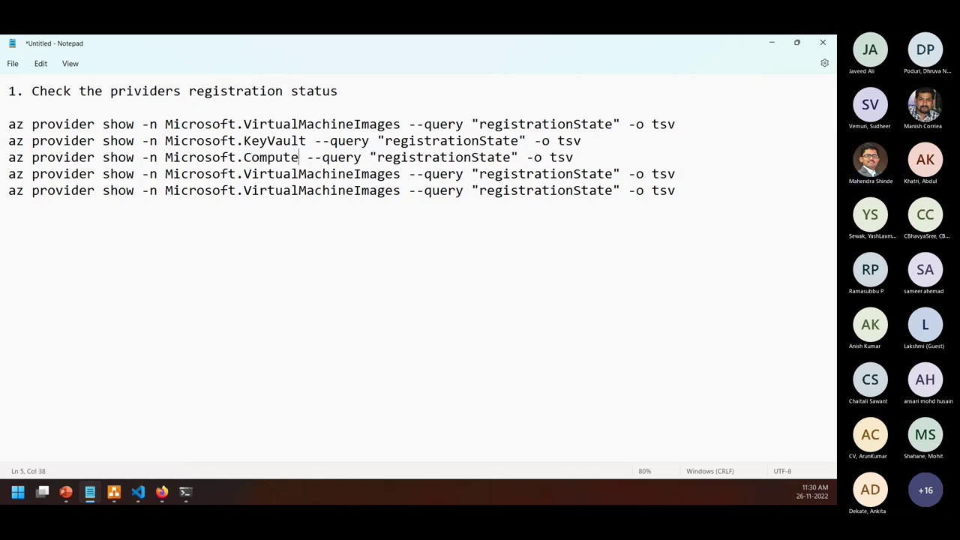
Change the fourth and fifth show commands' provider names to Storage and Network
key(Down)
key(Left)
key(Left)
key(Left)
key(Left)
key(Left)
key(Left)
key(Left)
key(Left)
key(Right)
key(shift+Right)
key(shift+Right)
key(shift+Right)
key(shift+Right)
key(shift+Right)
key(shift+Right)
key(shift+Right)
key(shift+Right)
key(shift+Right)
key(shift+Right)
key(shift+Right)
key(shift+Right)
key(shift+Right)
key(shift+Right)
key(shift+Right)
key(shift+Right)
key(shift+Right)
key(shift+Right)
key(shift+Right)
key(shift+Right)
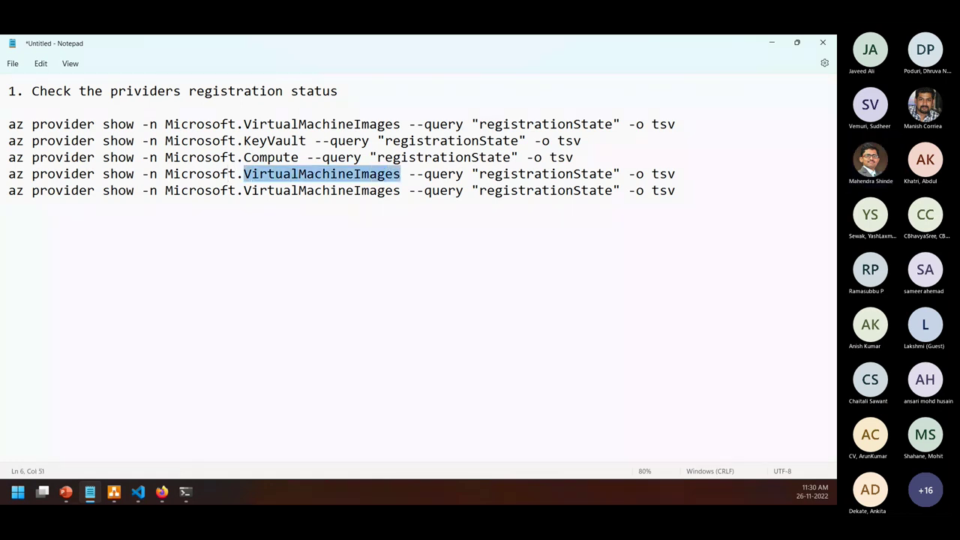
text(Storage)
key(Down)
key(Left)
key(Left)
key(Left)
key(Left)
key(Left)
key(Left)
key(Left)
key(shift+Right)
key(shift+Right)
key(shift+Right)
key(shift+Right)
key(shift+Right)
key(shift+Right)
key(shift+Right)
key(shift+Right)
key(shift+Right)
key(shift+Right)
key(shift+Right)
key(shift+Right)
key(shift+Right)
key(shift+Right)
key(shift+Right)
key(shift+Right)
key(shift+Right)
key(shift+Right)
key(shift+Right)
key(shift+Right)
key(BackSpace)
key(alt+Tab)
key(alt+Tab)
text(Network)
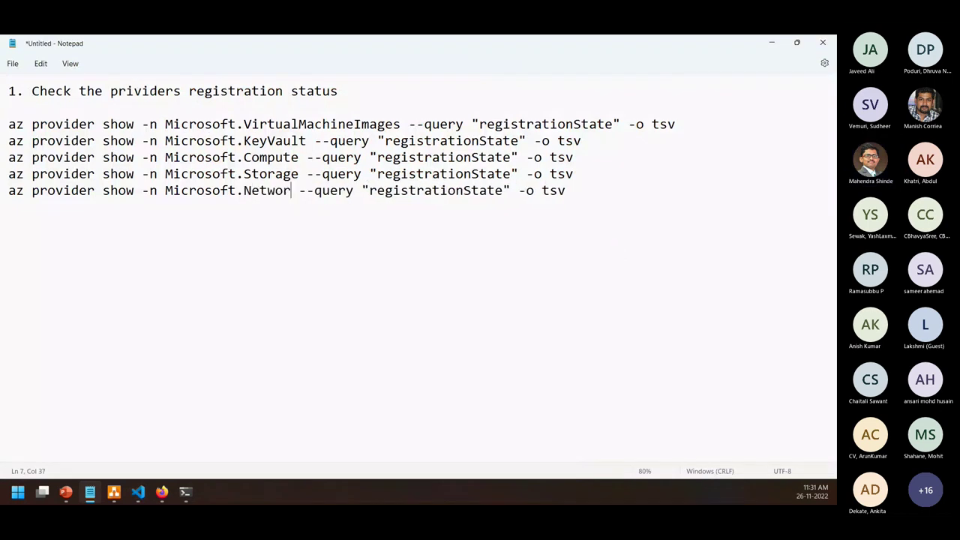
Add step 2: 'If of these providers are NOT REGISTERED then Register them:'
key(Return)
text(2. )
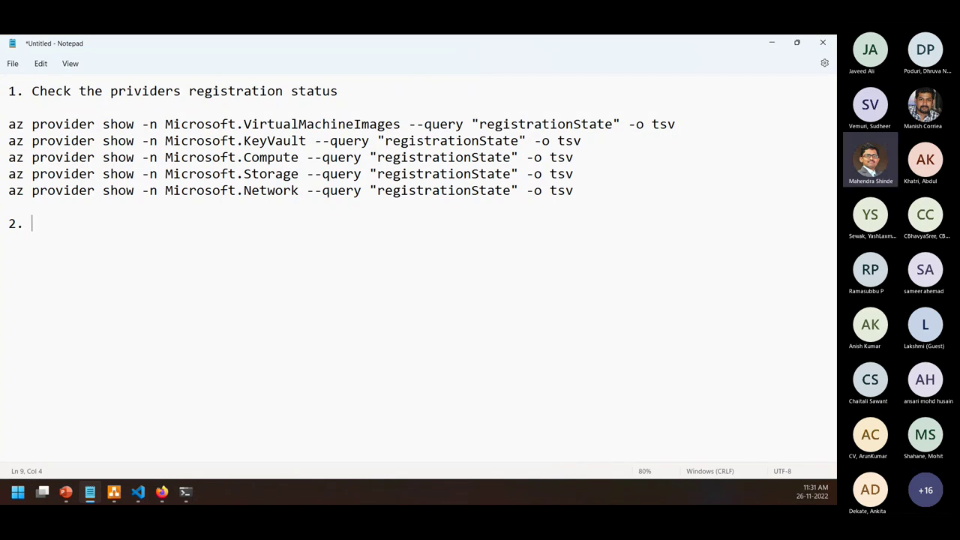
text(If of these providers ar)
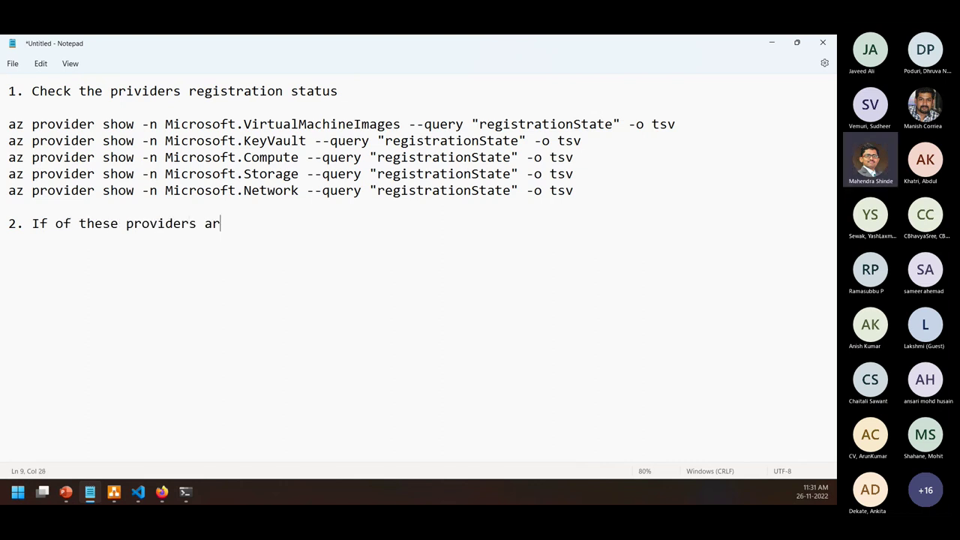
text(e NOT REGISTERED t)
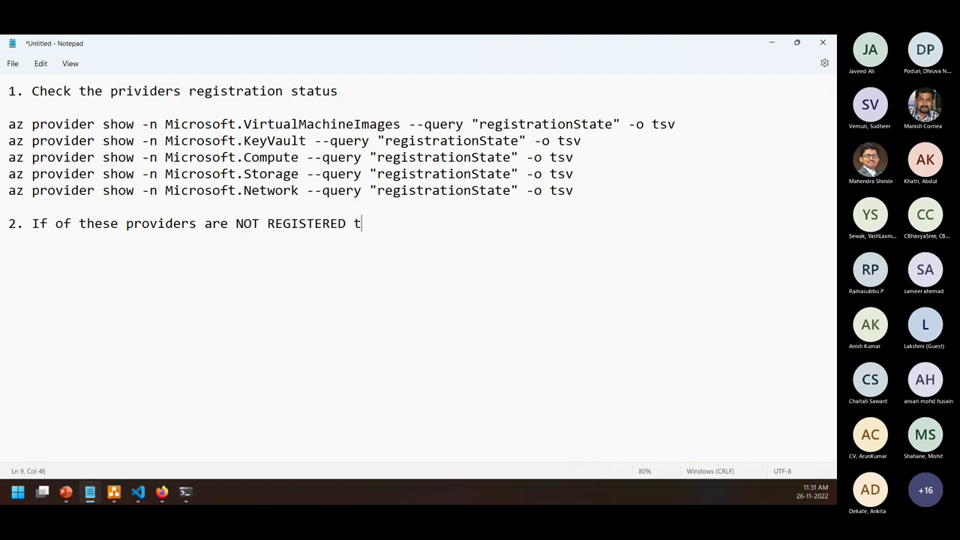
text(hen Registr)
key(BackSpace)
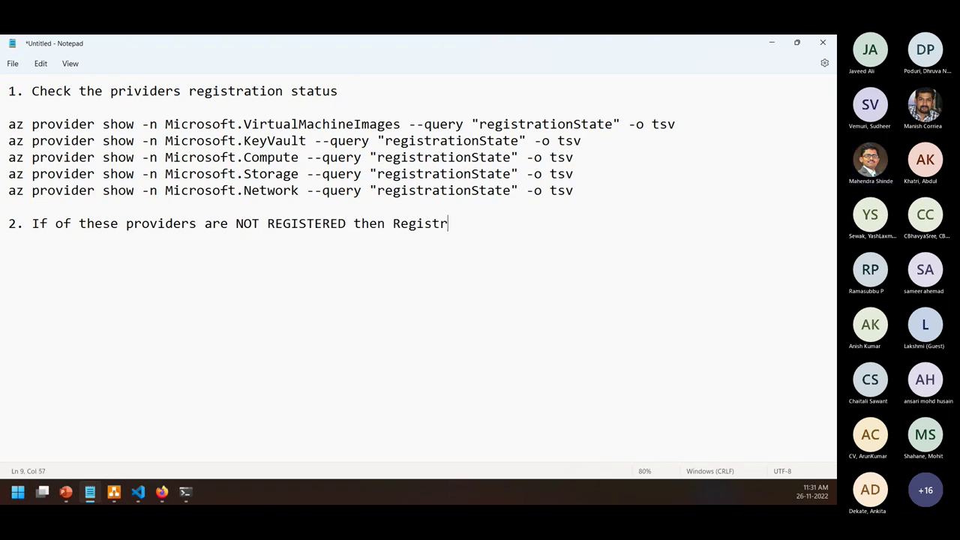
text(er them)
key(Return)
key(BackSpace)
text(:)
key(Return)
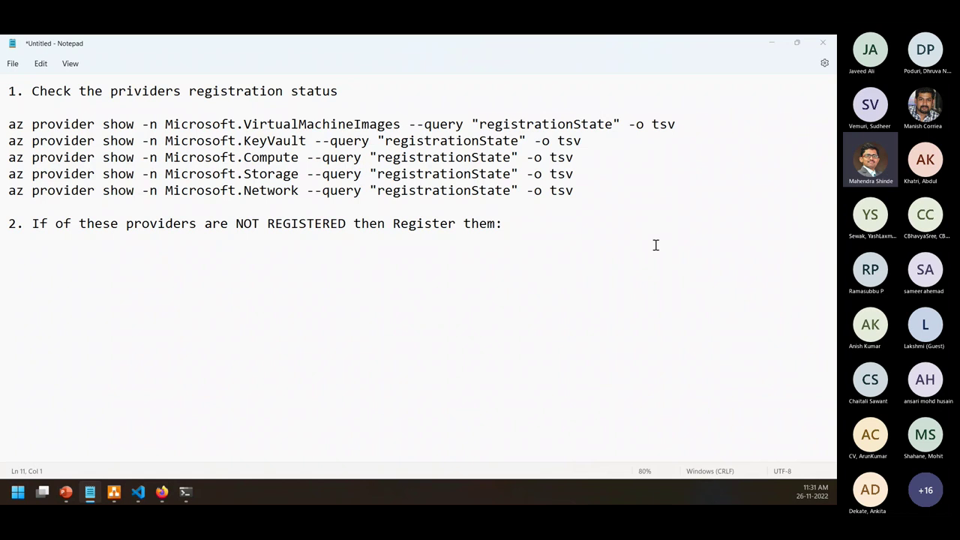
key(alt+Tab)
scroll(440, 279, down, 2)
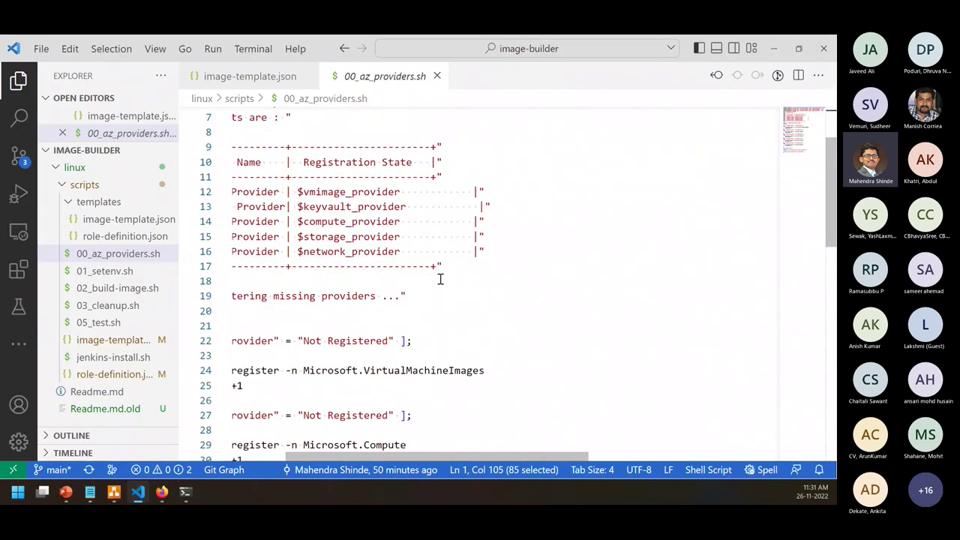
scroll(304, 273, down, 2)
Copy the az provider register command on line 24 of 00_az_providers.sh, then minimize VS Code
click(407, 273)
key(Home)
key(shift+End)
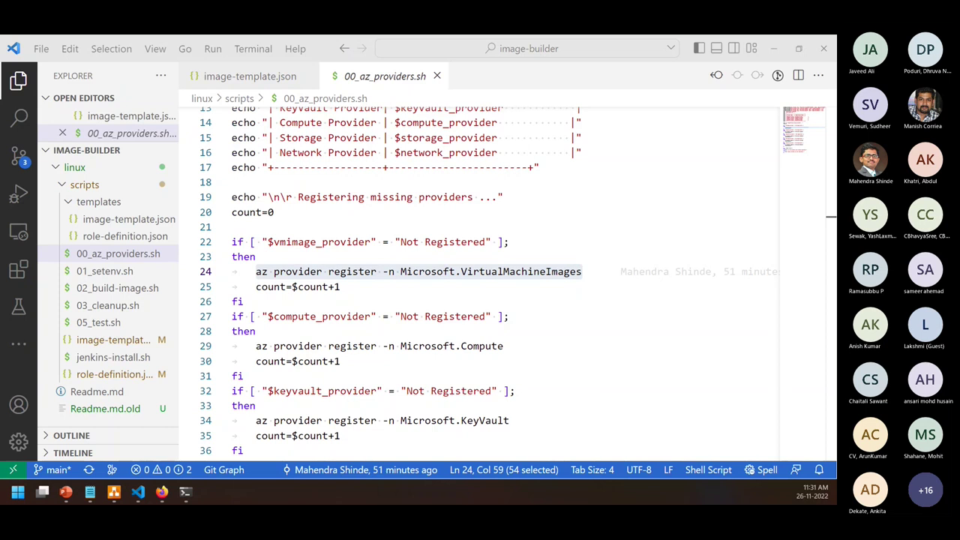
right_click(362, 266)
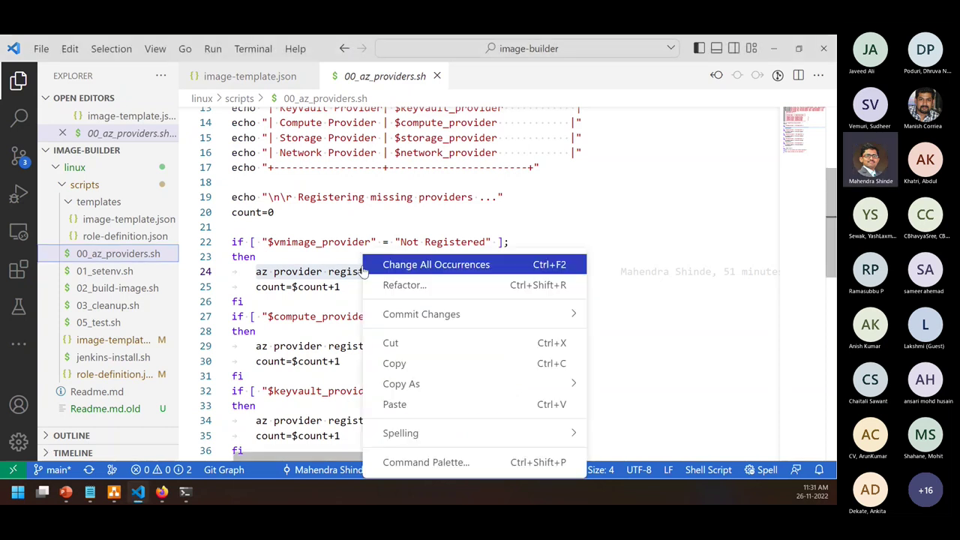
click(407, 361)
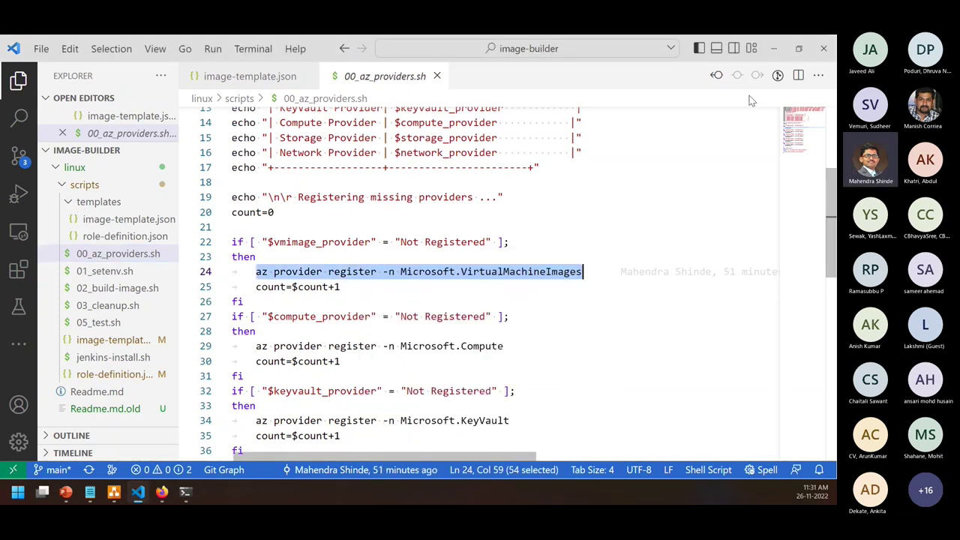
click(774, 45)
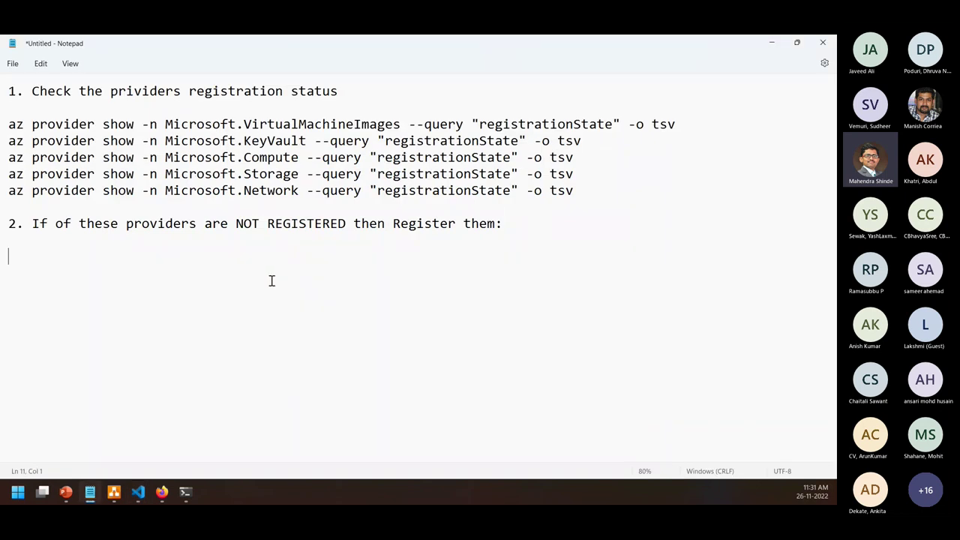
Paste the az provider register command on five lines under step 2
key(ctrl+v)
key(Return)
key(ctrl+v)
key(Return)
key(ctrl+v)
key(Return)
key(ctrl+v)
key(Return)
key(ctrl+v)
Change the second and third register commands' provider names to KeyVault and Compute
key(Up)
key(Up)
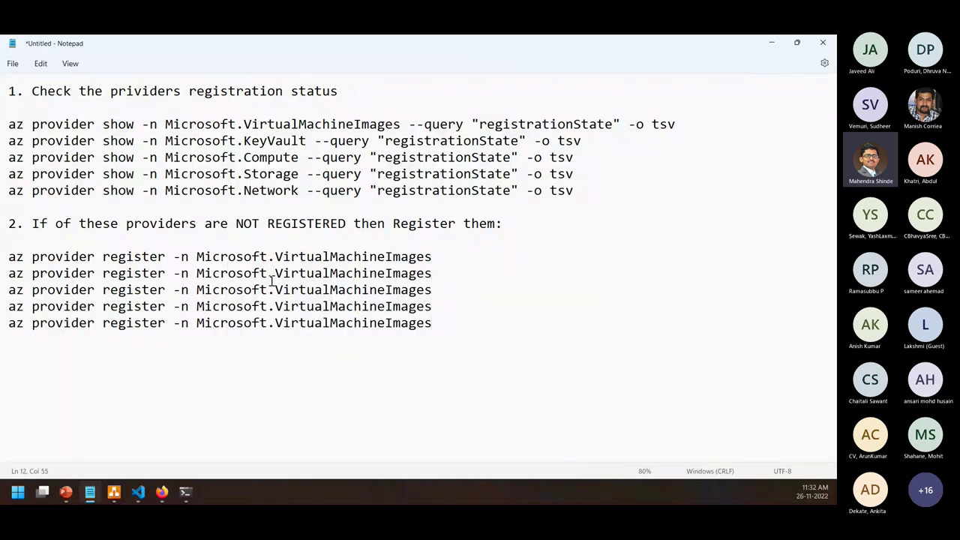
key(shift+Left)
key(shift+Left)
key(shift+Left)
key(shift+Left)
key(shift+Left)
key(shift+Left)
key(shift+Left)
key(shift+Left)
key(shift+Left)
key(shift+Left)
key(shift+Left)
key(shift+Left)
key(shift+Left)
key(shift+Left)
key(shift+Left)
key(shift+Left)
key(shift+Left)
key(shift+Left)
key(shift+Left)
key(shift+Left)
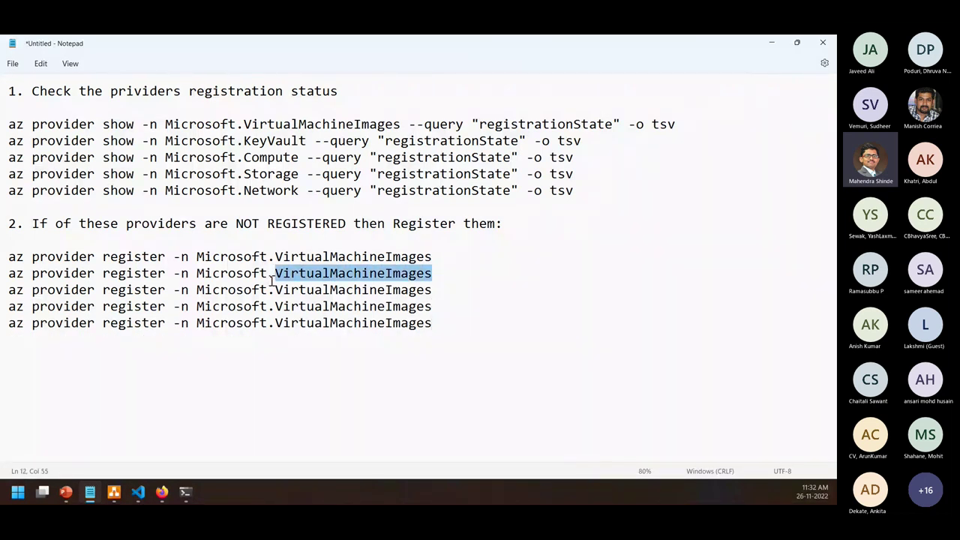
text(KeyVai)
key(BackSpace)
text(ult)
key(Down)
key(Left)
key(Left)
key(Left)
key(Left)
key(Left)
key(Left)
key(Left)
key(Left)
key(Left)
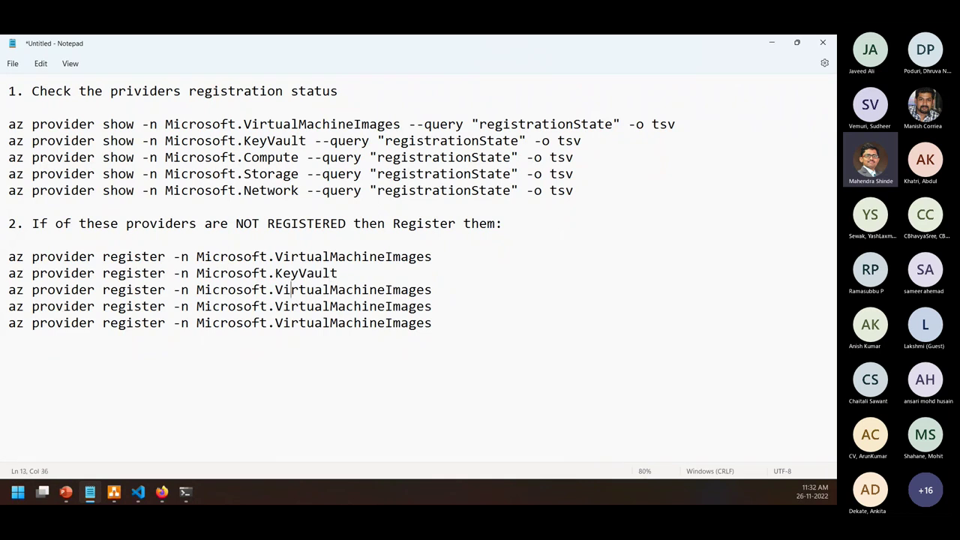
key(shift+End)
text(Compute)
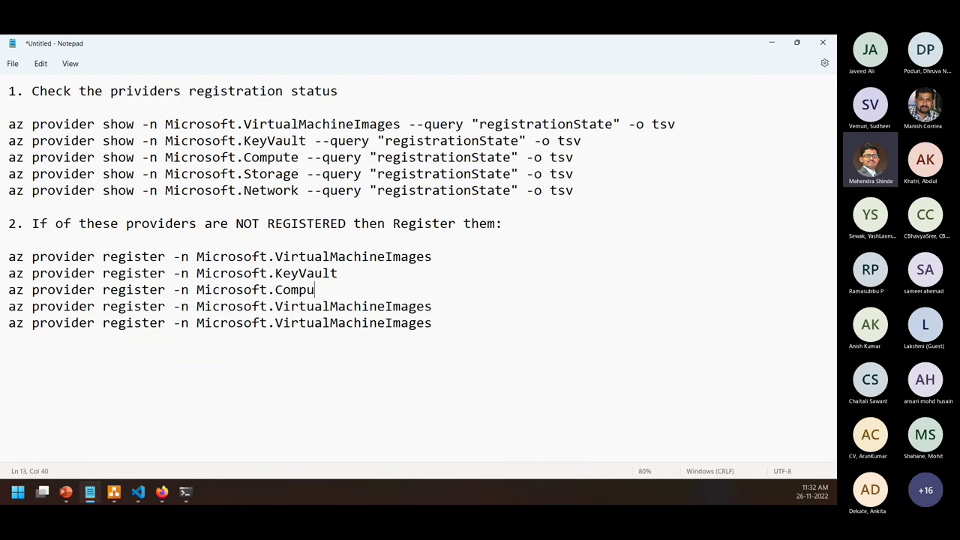
Change the fourth and fifth register commands' provider names to Storage and Network
key(Down)
key(Left)
key(Left)
key(shift+End)
text(Storage)
key(Down)
key(Left)
key(Left)
key(Left)
key(Left)
key(Left)
key(Left)
key(Left)
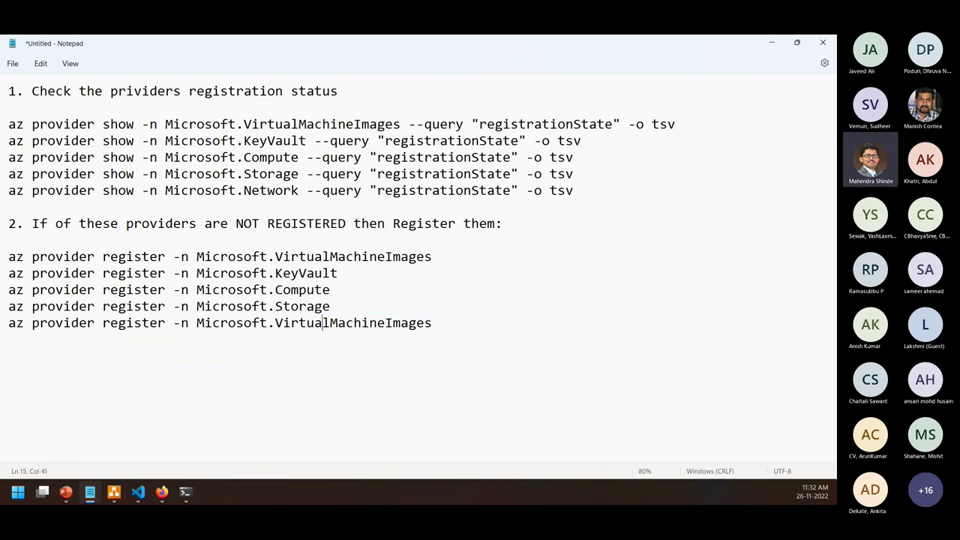
key(shift+End)
text(Network)
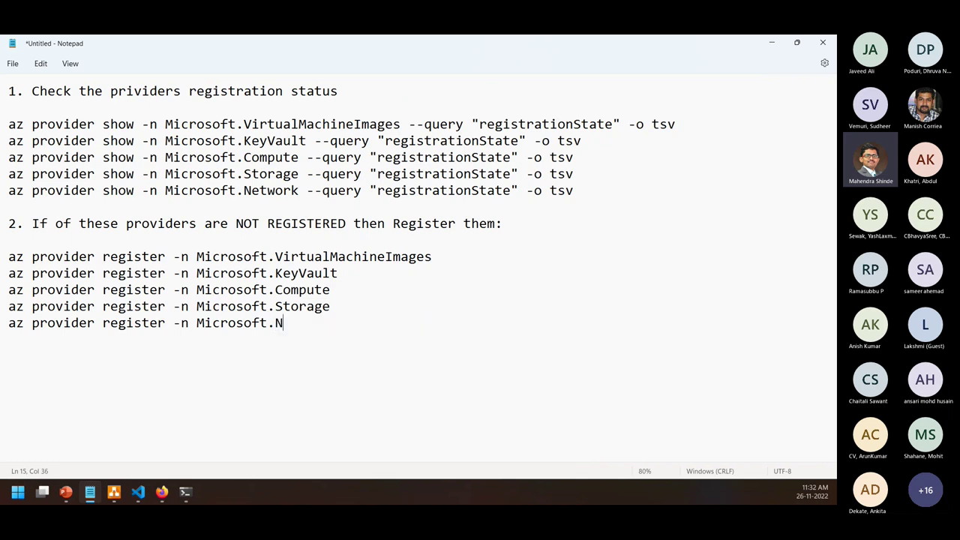
Start step 3 with '3.' on a new line, then minimize Notepad
key(Return)
key(Return)
text(3.)
scroll(345, 289, down, 2)
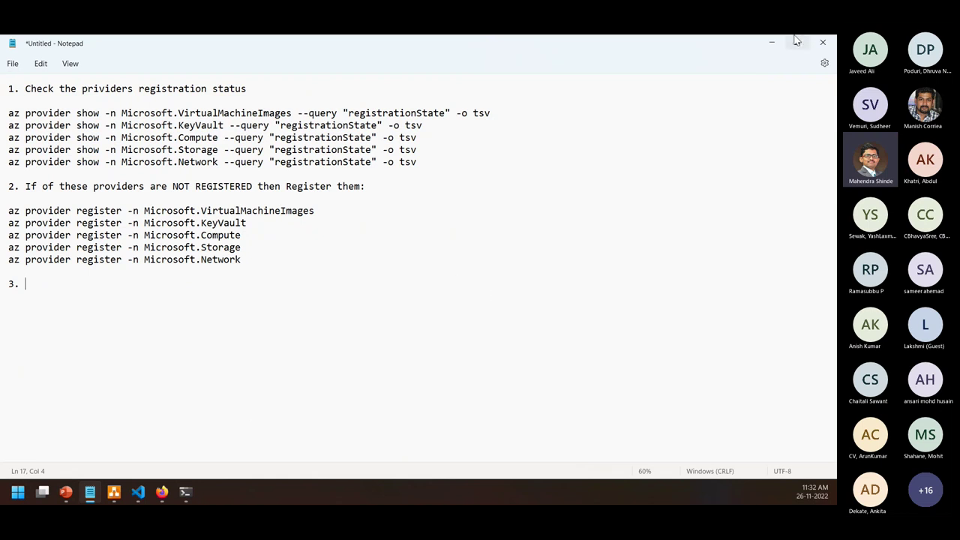
click(771, 45)
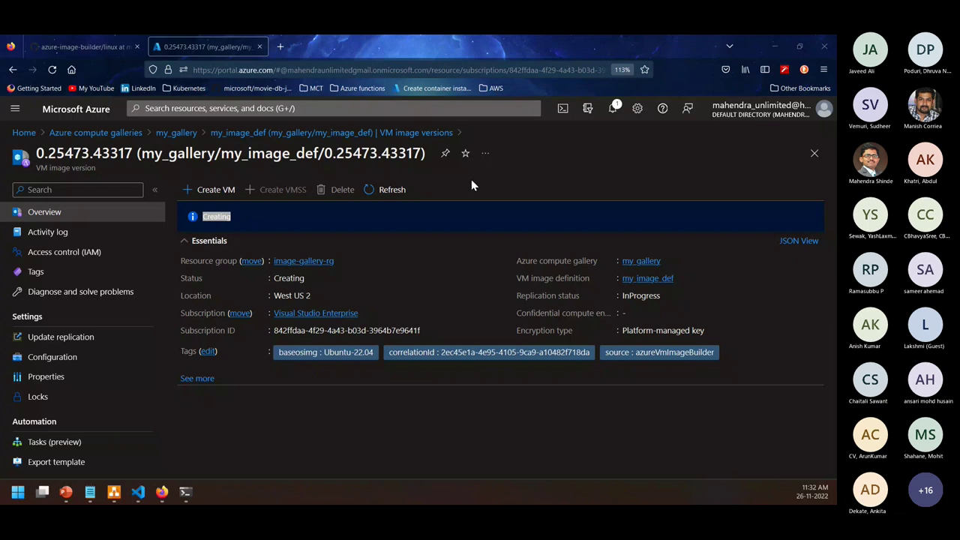
Minimize Firefox and the terminal, close 00_az_providers.sh in VS Code, and open 01_setenv.sh
click(457, 244)
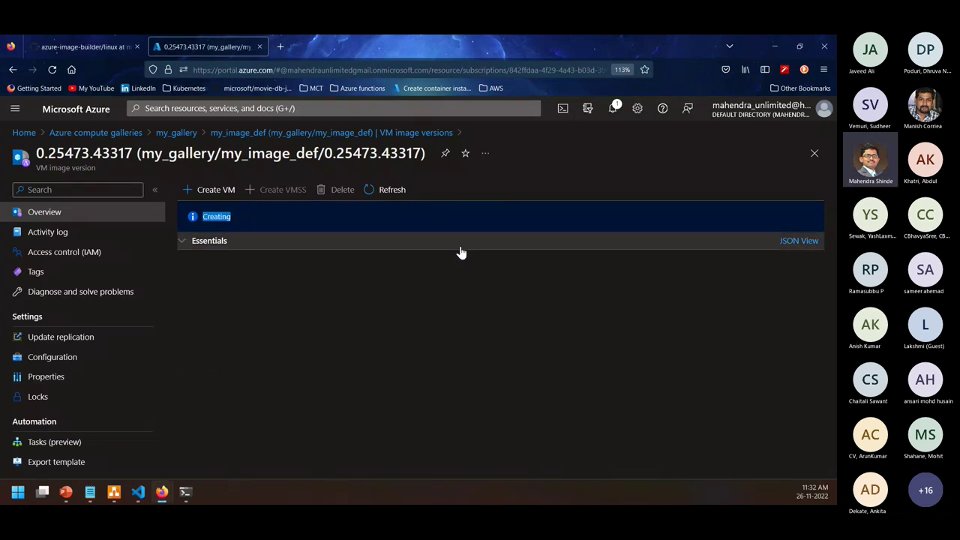
click(775, 47)
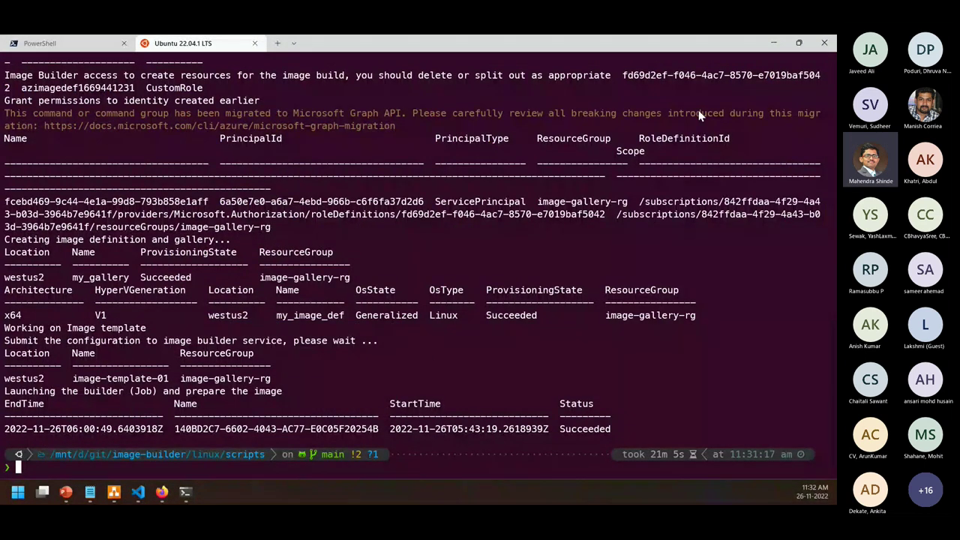
click(773, 43)
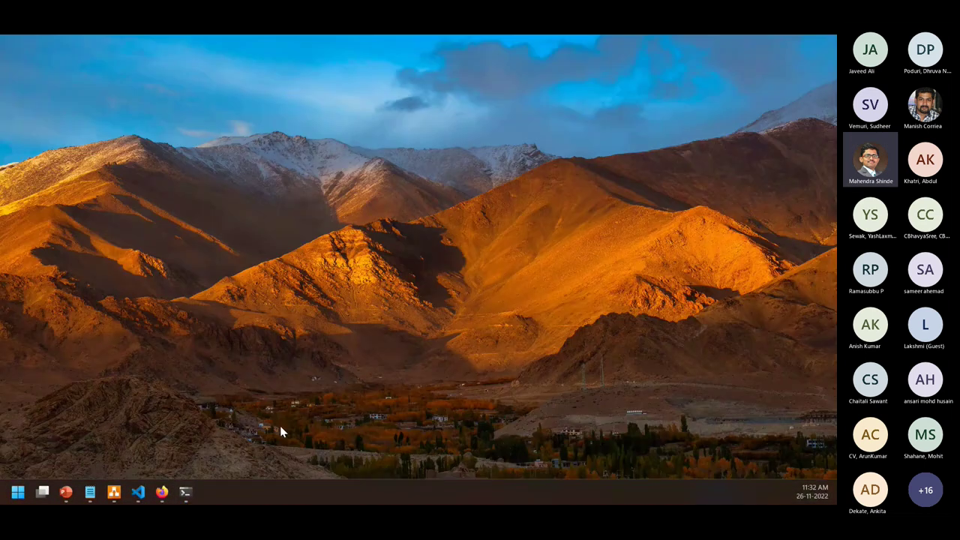
click(138, 491)
scroll(371, 268, down, 3)
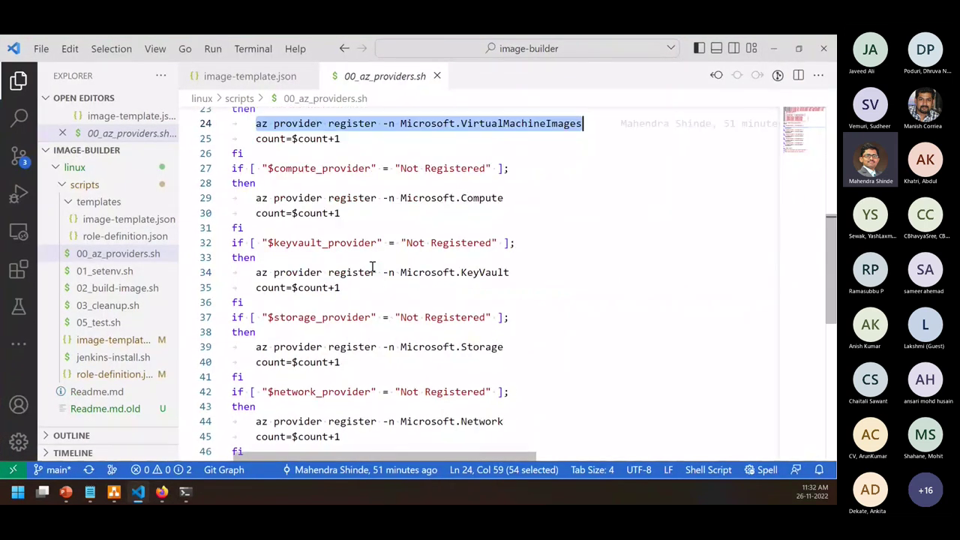
scroll(371, 268, down, 5)
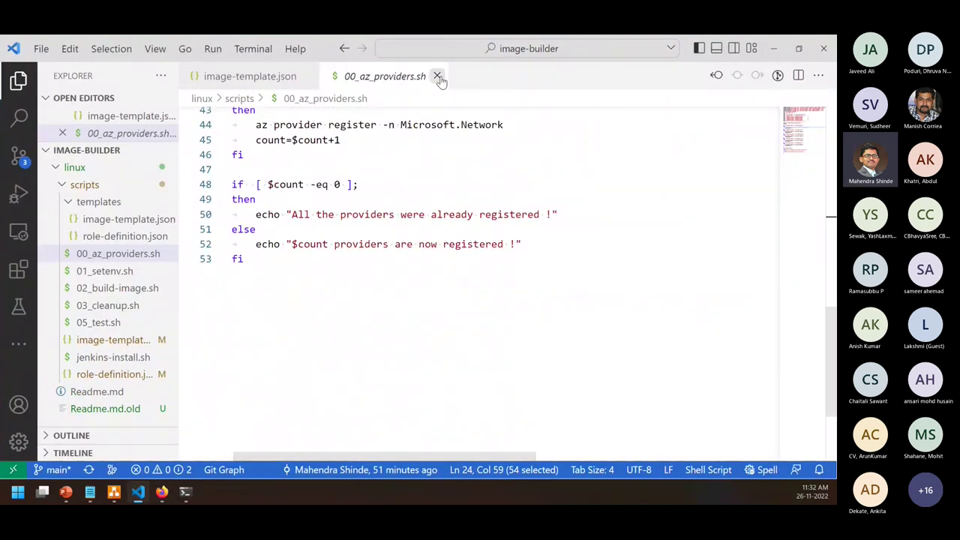
click(438, 77)
click(136, 258)
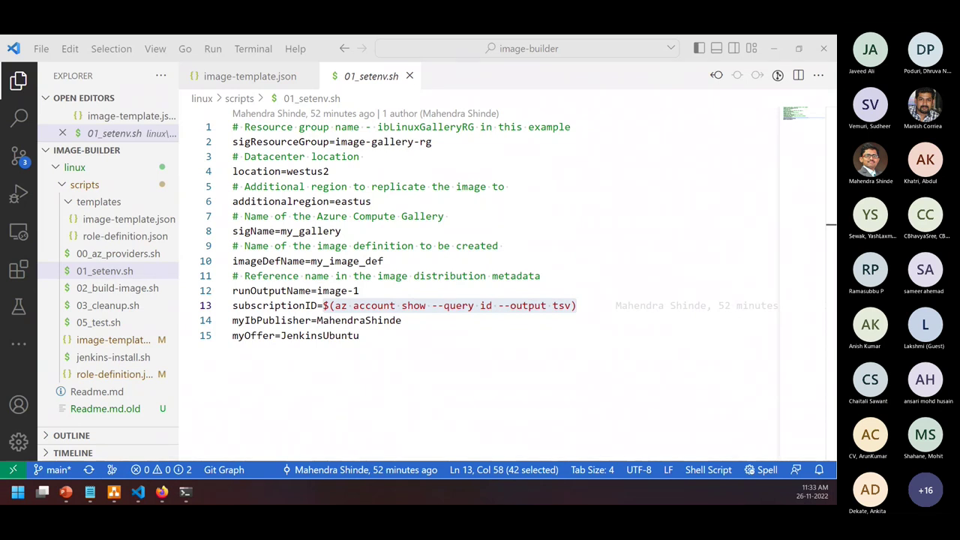
click(777, 49)
Complete the step 3 heading as 'Set the variables:' in Notepad
click(90, 492)
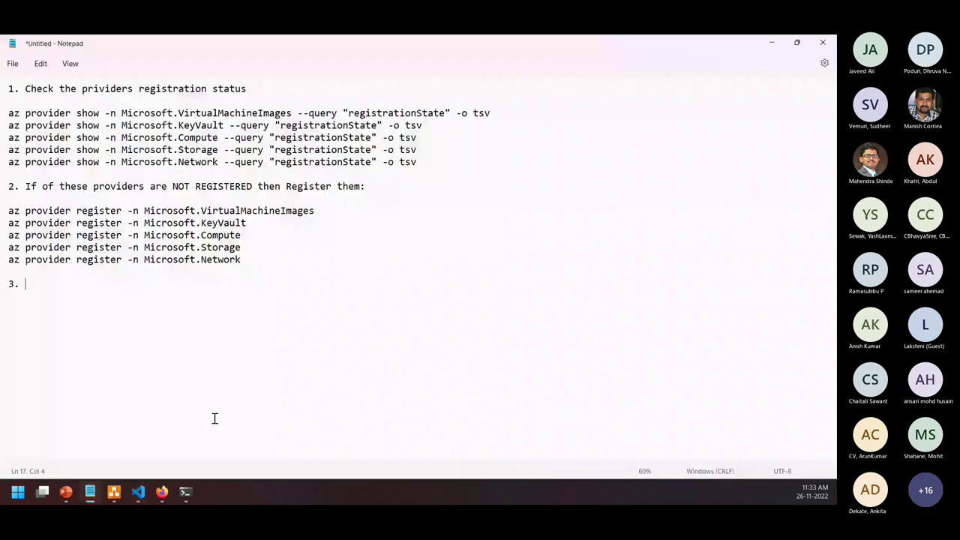
text(Set the va)
text(rcal)
key(BackSpace)
key(BackSpace)
key(BackSpace)
text(i)
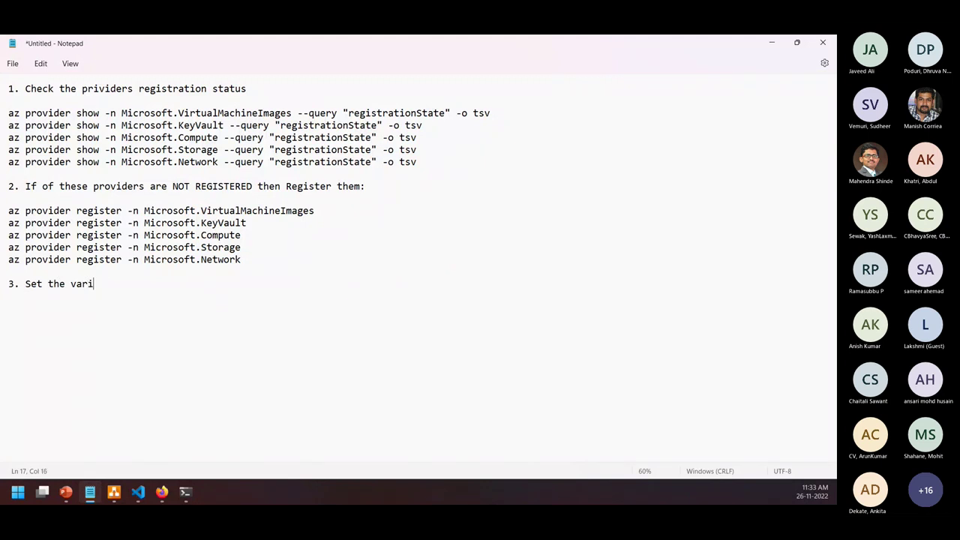
text(ables:)
key(Return)
key(Return)
Paste the nine variable assignments under step 3, removing a wrong paste and the extra blank line
text([10:56 am] Mahendra Shinde)
key(shift+Up)
key(shift+Up)
key(shift+Up)
key(BackSpace)
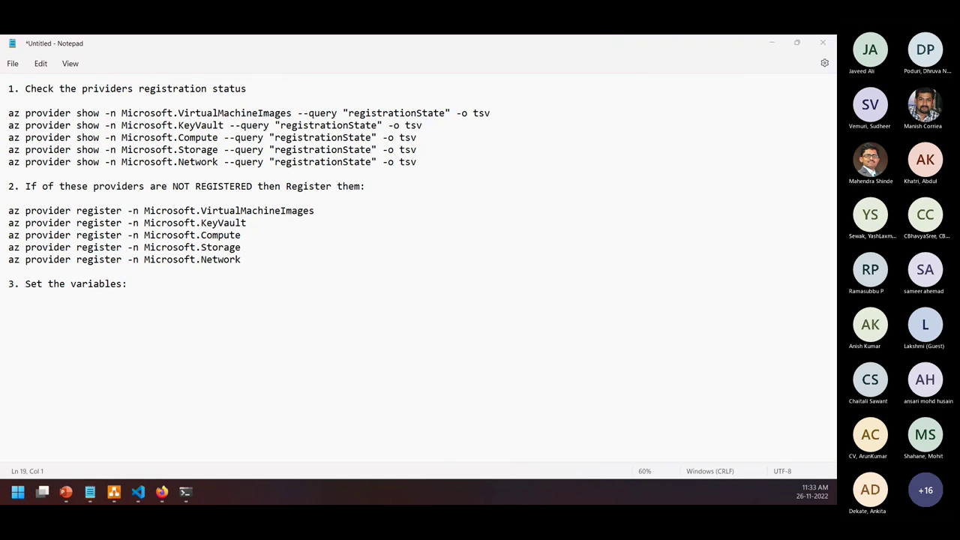
click(177, 334)
text($sigResourceGroup=image-gallery-rg $location=westus2 $additionalregion=eastus $sigName=my_gallery $imageDefName=my_image_def $runOutputName=image-1 $subscriptionID=$(az account show --query id --output tsv) $myIbPublisher=MahendraShinde $myOffer=JenkinsUbuntu)
click(88, 323)
key(BackSpace)
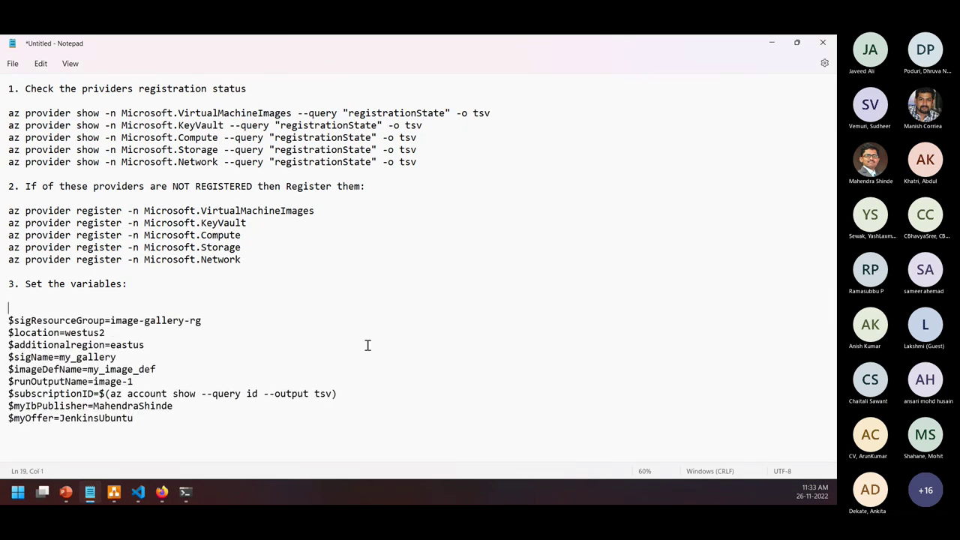
key(Delete)
key(ctrl+End)
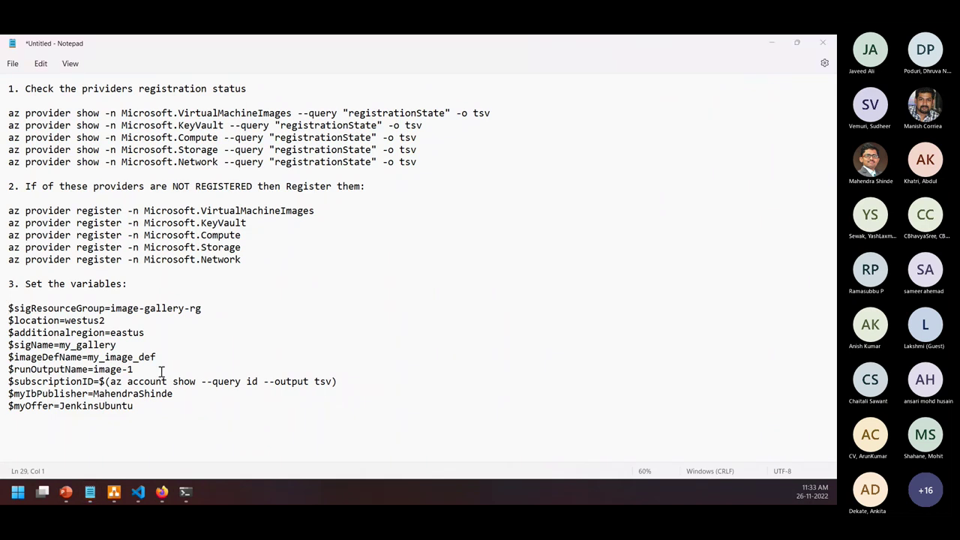
Type the step 4 heading 'Create the resource group' in the Notepad guide
text(4. )
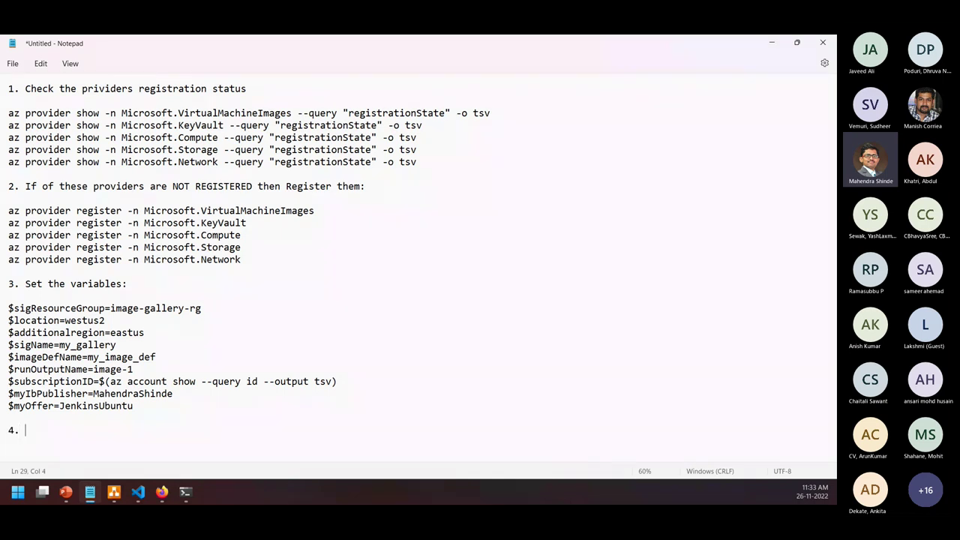
text(Create the resource group)
key(Return)
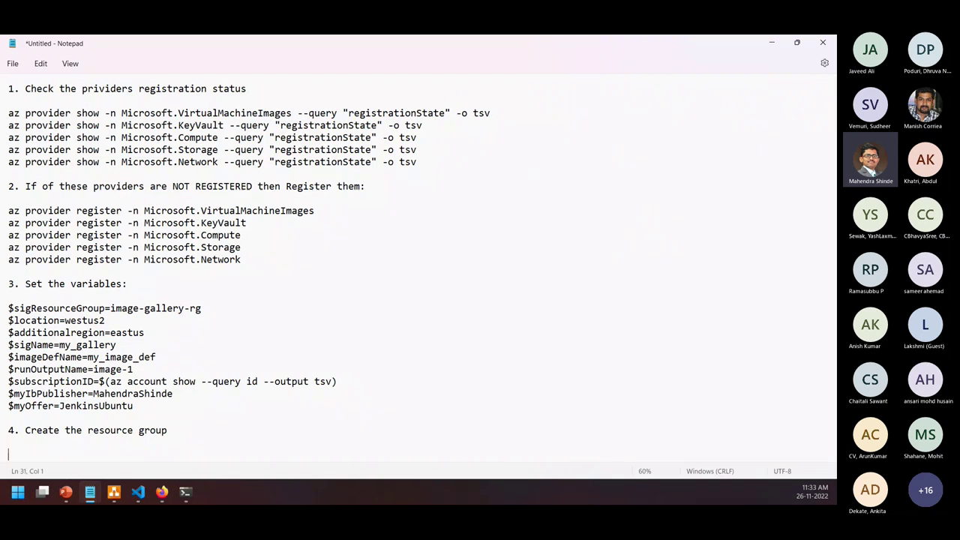
double_click(76, 309)
triple_click(76, 309)
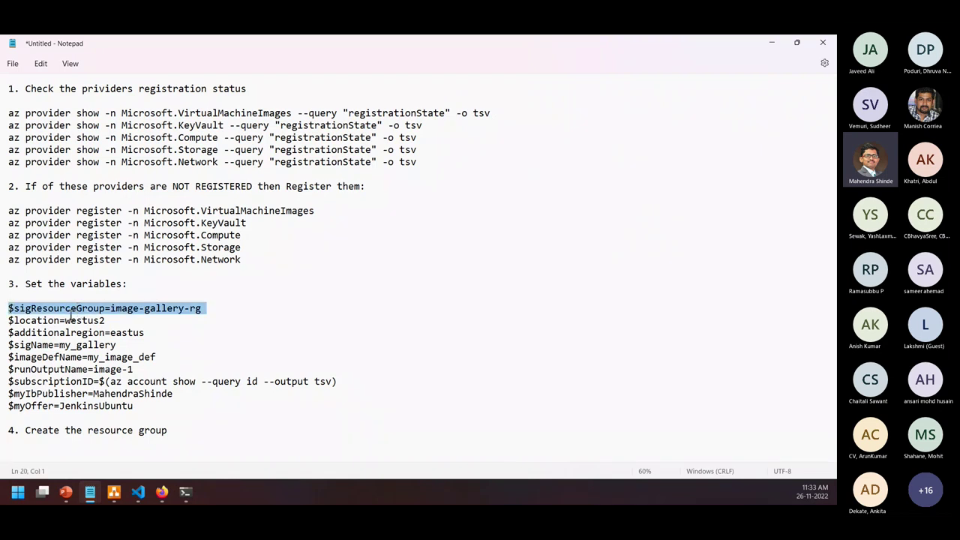
Copy the az group create line from 02_build-image.sh in VS Code
click(770, 41)
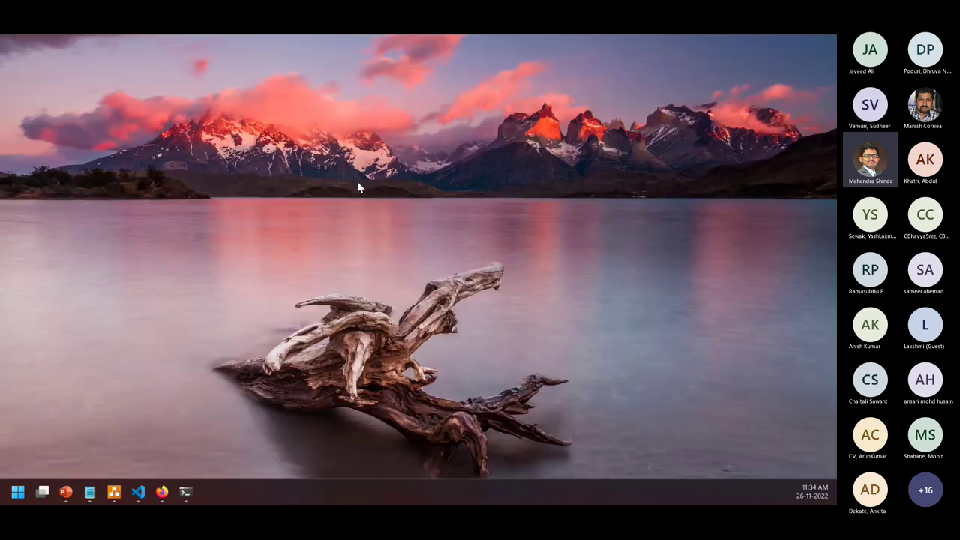
click(138, 492)
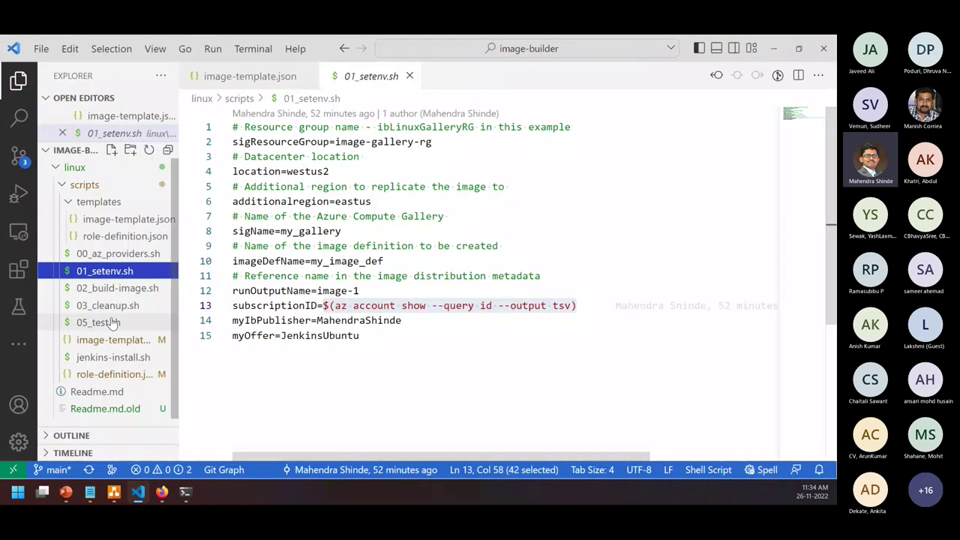
click(117, 289)
scroll(285, 210, up, 9)
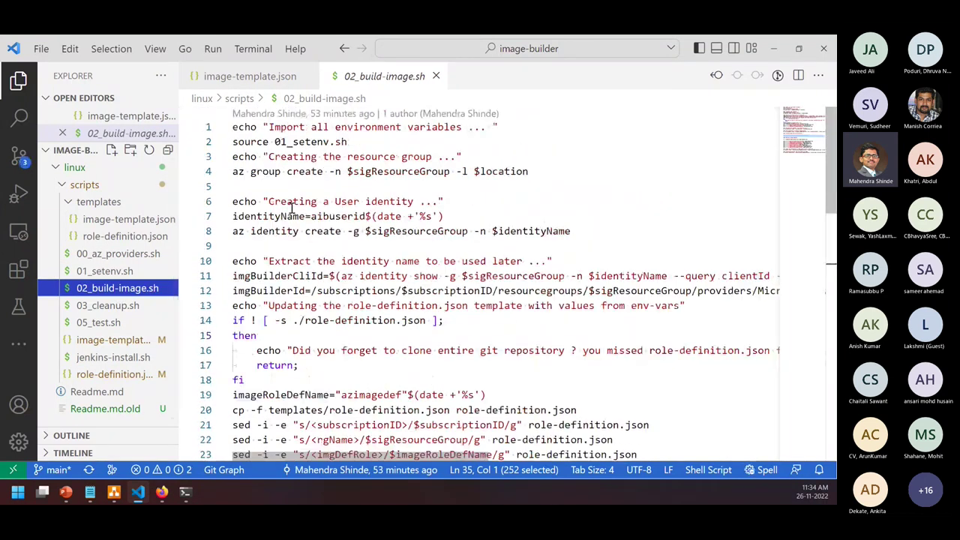
click(299, 155)
key(Home)
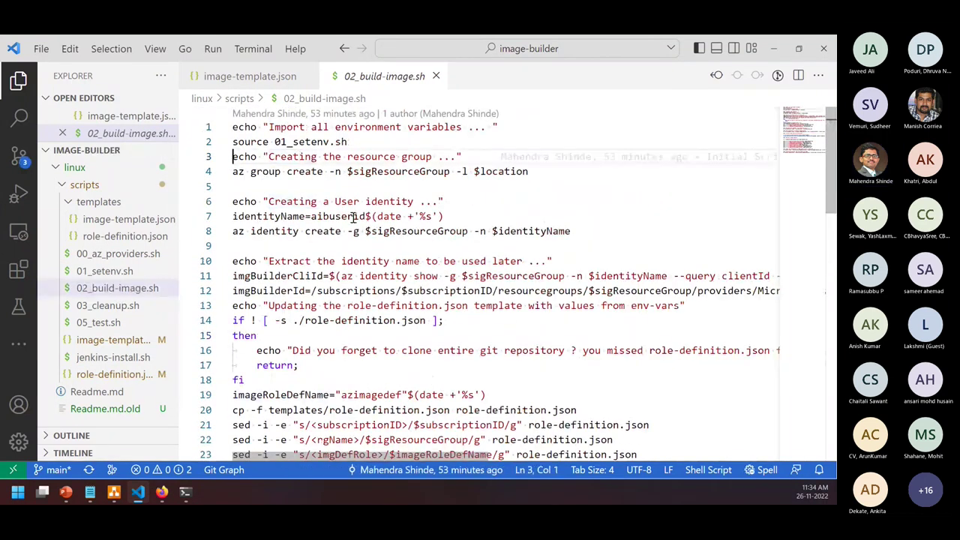
key(Down)
key(shift+End)
key(ctrl+c)
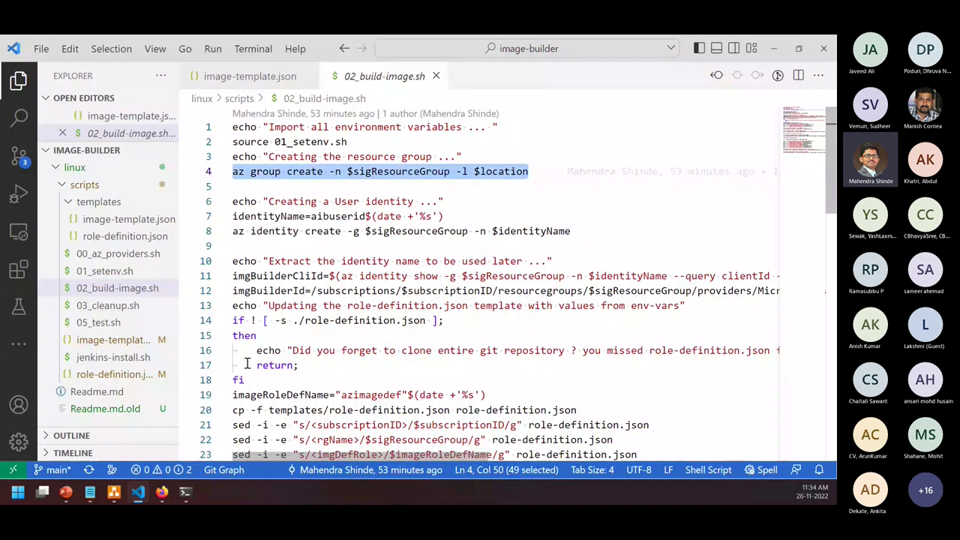
Paste az group create -n $sigResourceGroup -l $location under the step 4 heading
click(90, 492)
click(171, 451)
key(ctrl+v)
key(Return)
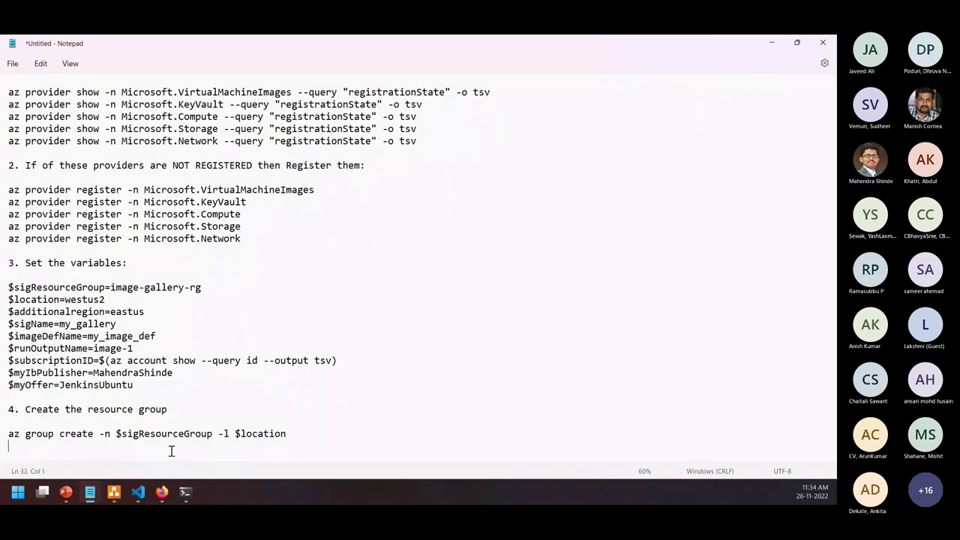
scroll(292, 355, up, 1)
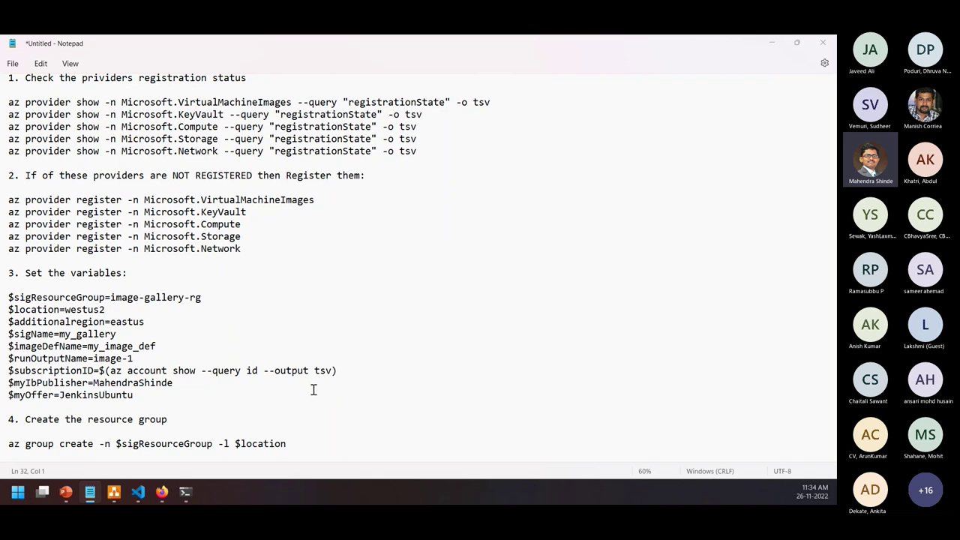
Copy the two identity-creation lines from the build script and start a line for step 5
key(alt+Tab)
click(337, 201)
key(Home)
key(Down)
key(shift+Down)
key(shift+Down)
key(ctrl+c)
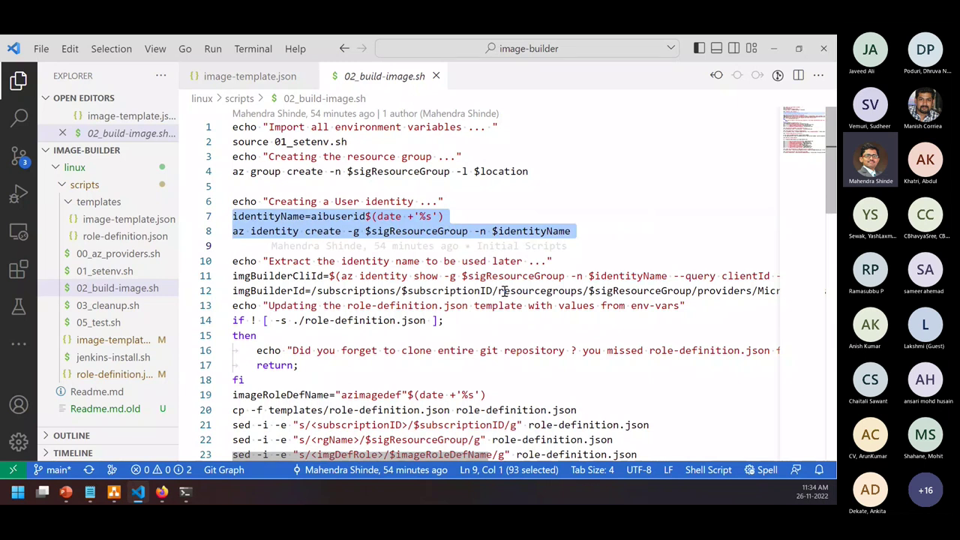
key(alt+Tab)
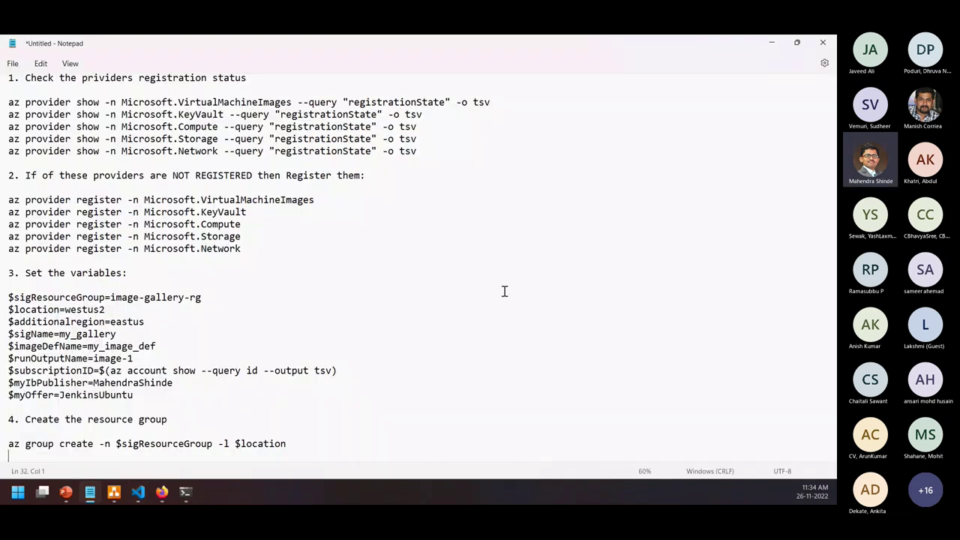
key(Return)
Add step 5 'Create new User identity' with the pasted identityName and az identity create lines
text(5. )
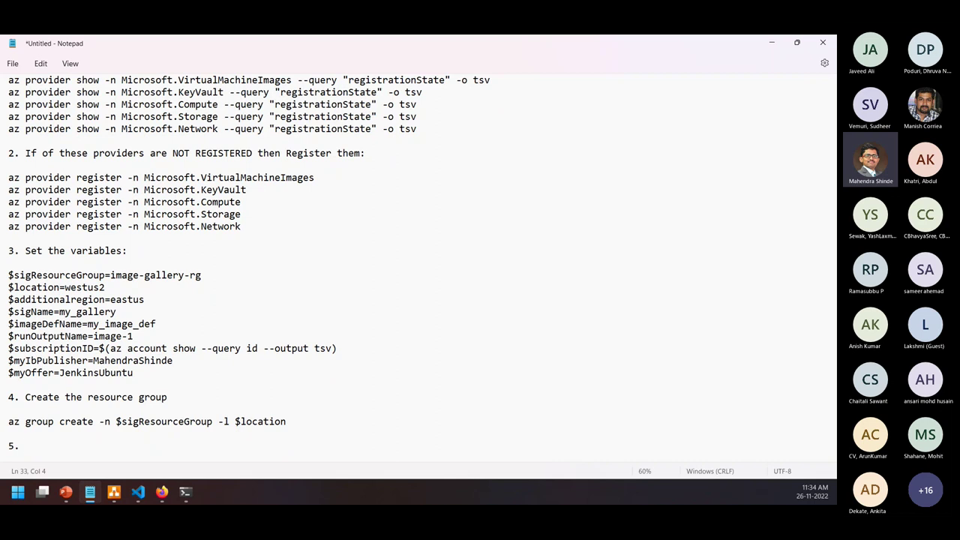
text(Create new User identity)
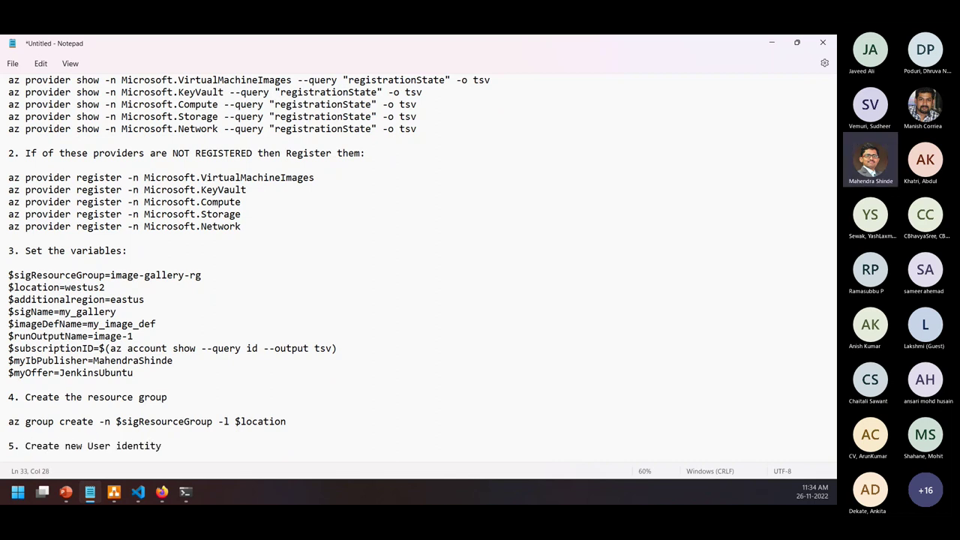
key(Return)
key(Return)
key(ctrl+v)
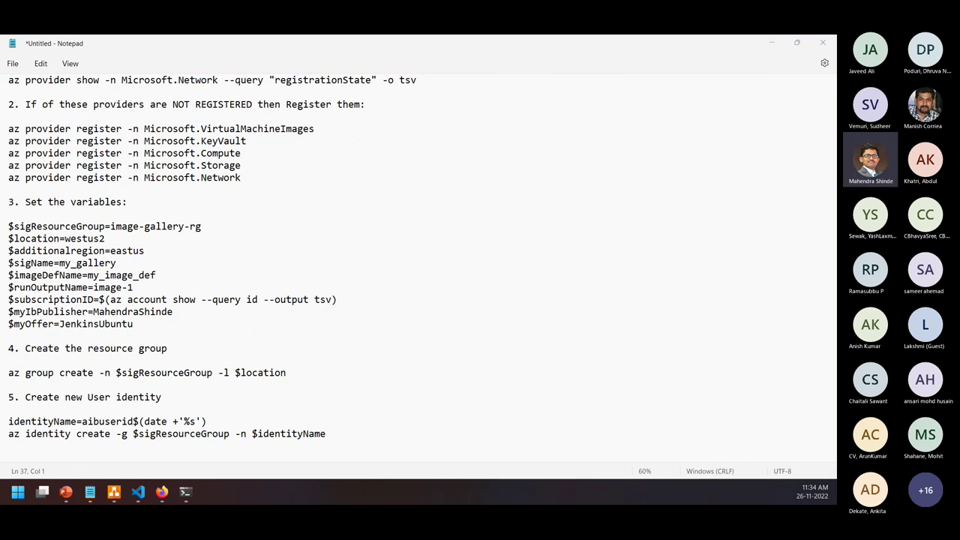
drag(207, 423, 82, 422)
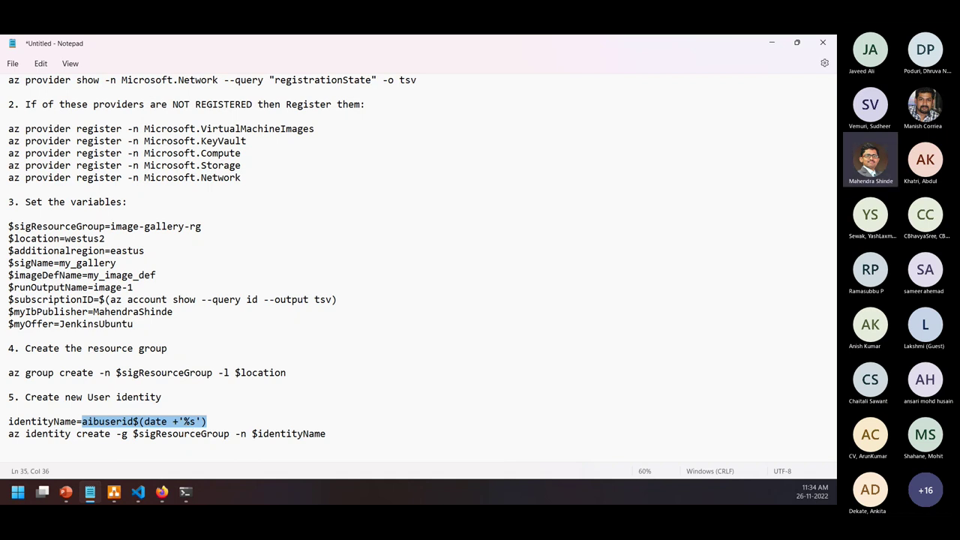
click(343, 441)
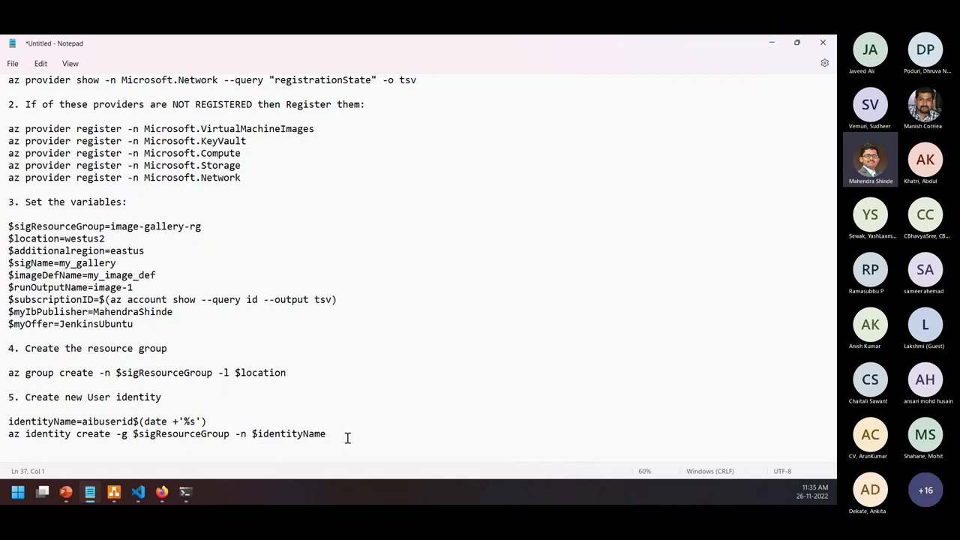
key(Return)
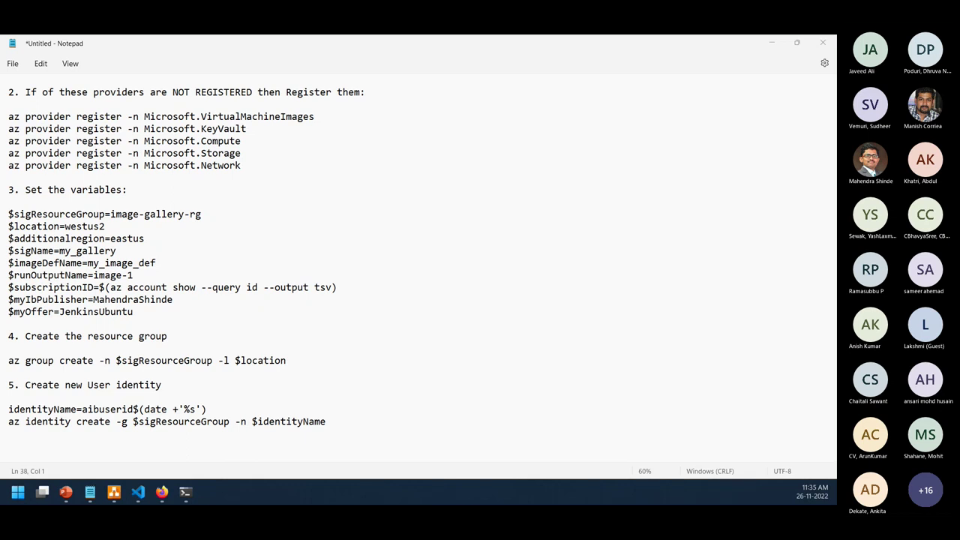
Start step 6 with '6.' in the Notepad guide and return to the build script
click(72, 445)
text(6.)
click(771, 41)
click(482, 291)
key(Home)
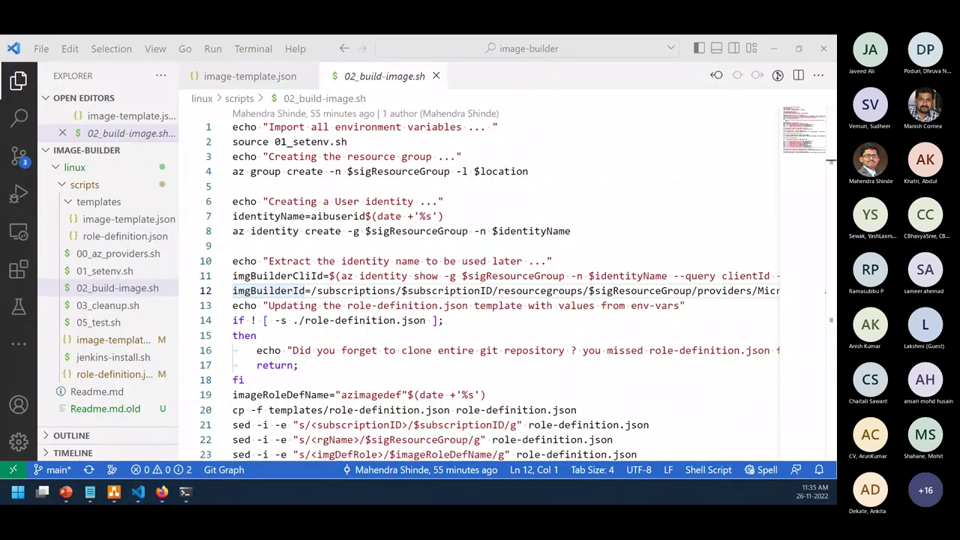
Select the imgBuilderClId and imgBuilderId lines 11–12 in 02_build-image.sh
click(468, 303)
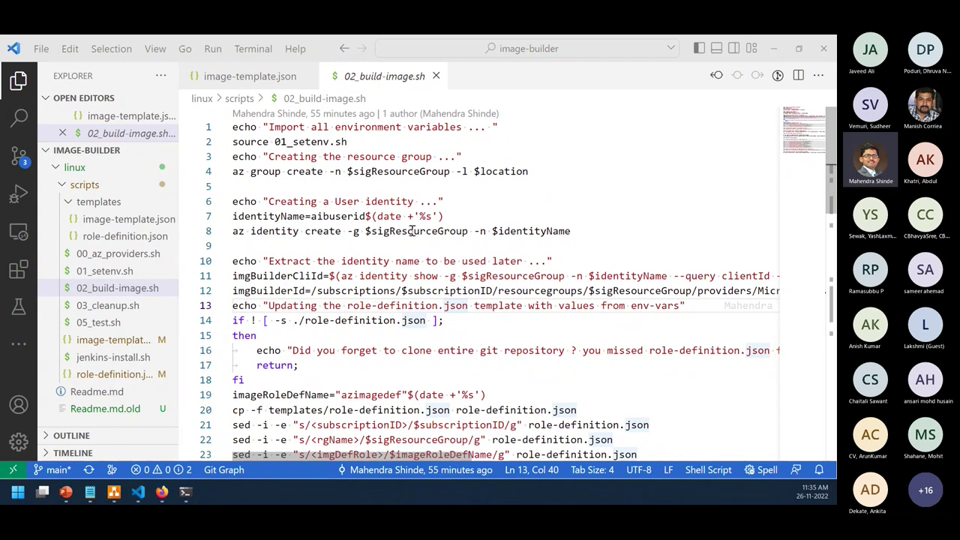
click(282, 276)
key(Home)
key(shift+Down)
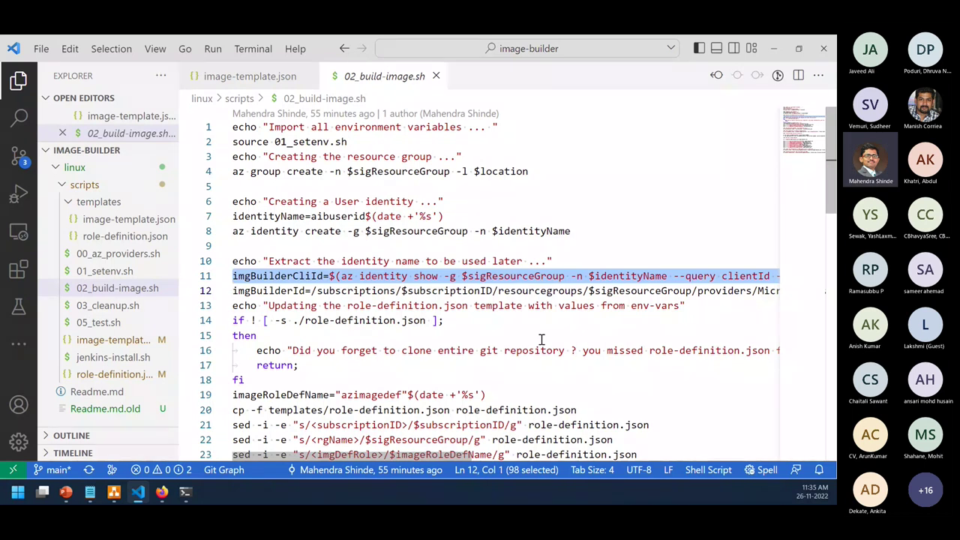
key(shift+Down)
key(ctrl+c)
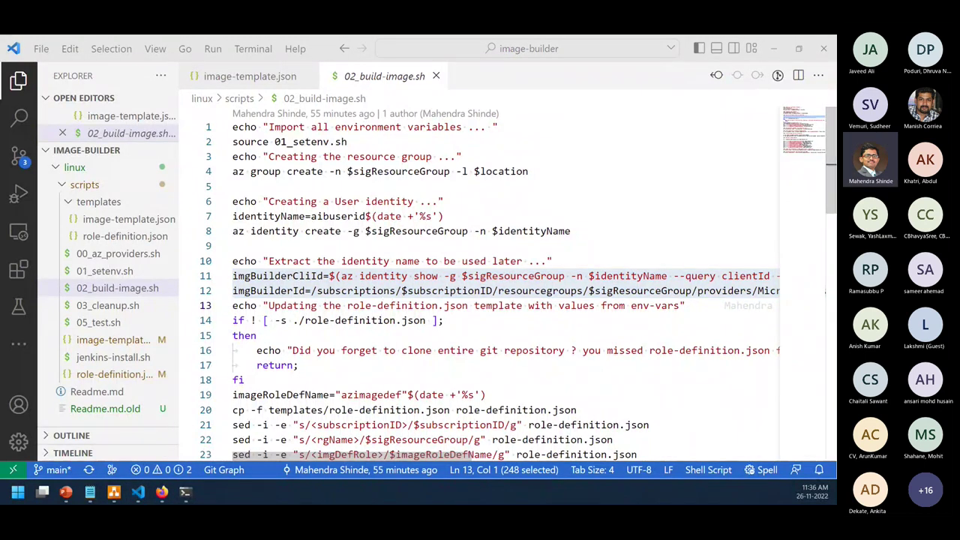
Add the step 6 heading 'Create and extract builder-id:' and paste the two builder-id commands
click(186, 492)
click(139, 492)
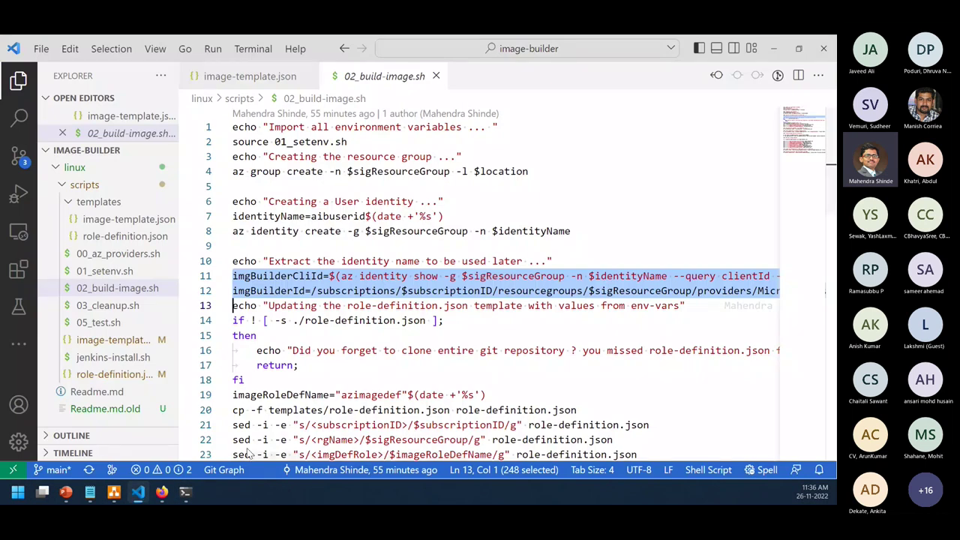
click(90, 492)
text(Create and e)
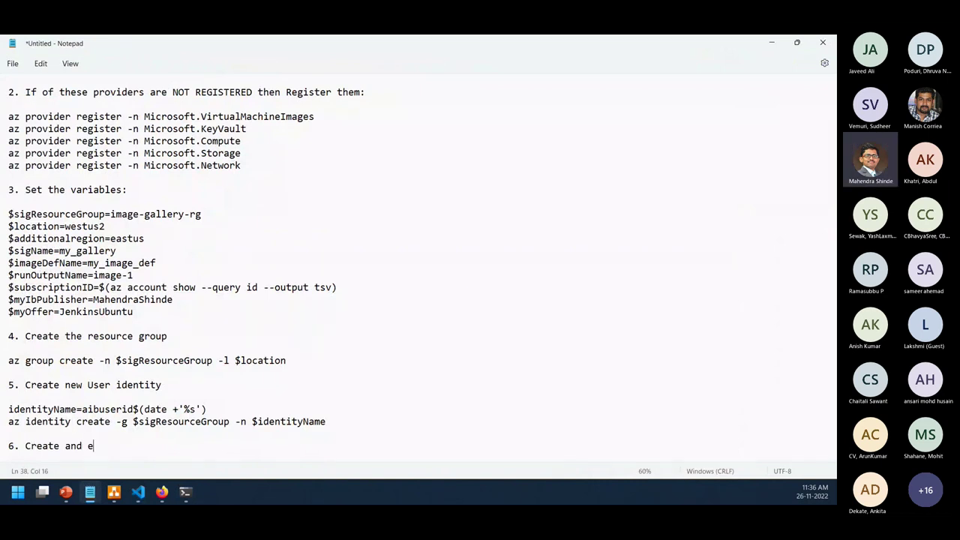
text(xtract builder-id:)
key(Return)
key(Return)
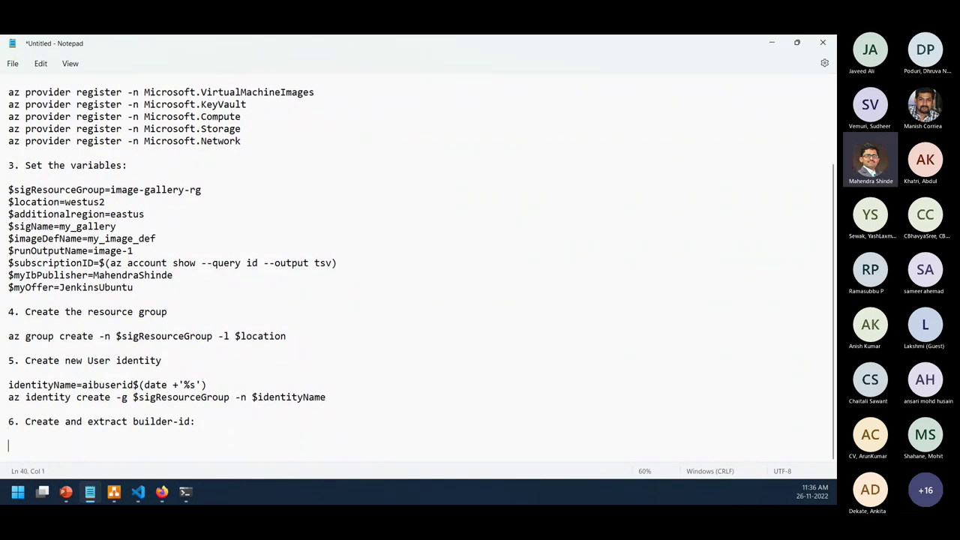
key(ctrl+v)
key(Return)
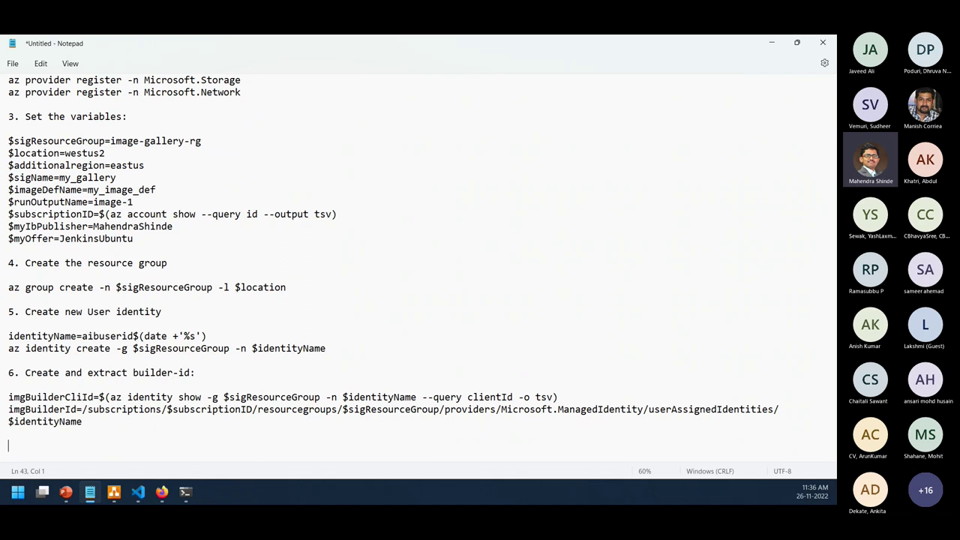
Prefix the imgBuilderClId and imgBuilderId lines with $ and begin step 7
drag(78, 412, 9, 412)
drag(96, 398, 11, 392)
click(10, 397)
text($)
click(9, 410)
text($)
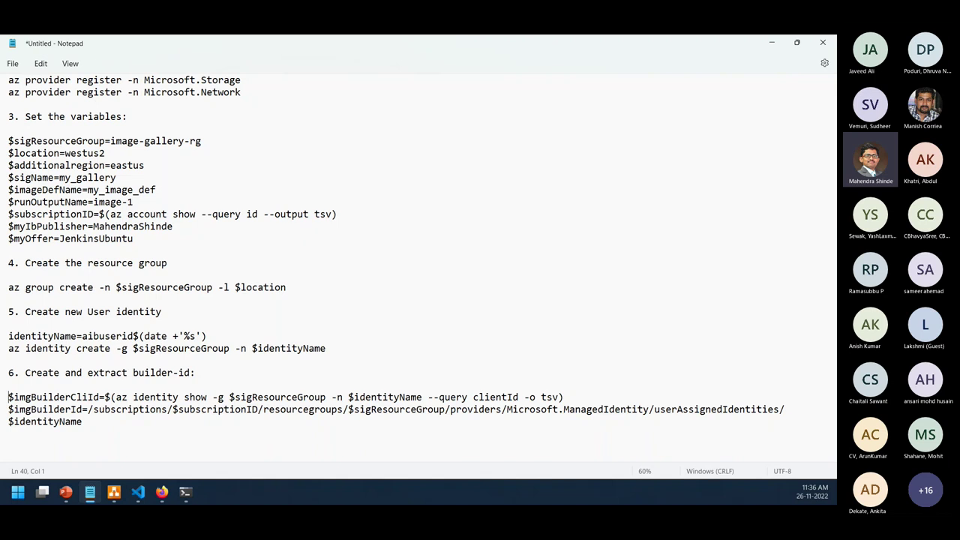
key(Down)
key(Return)
key(Return)
key(Return)
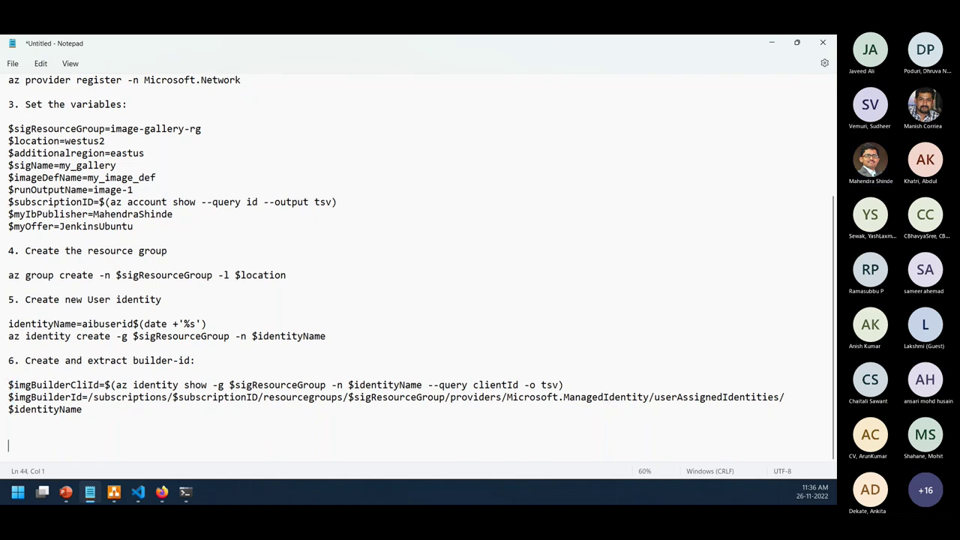
text(7.)
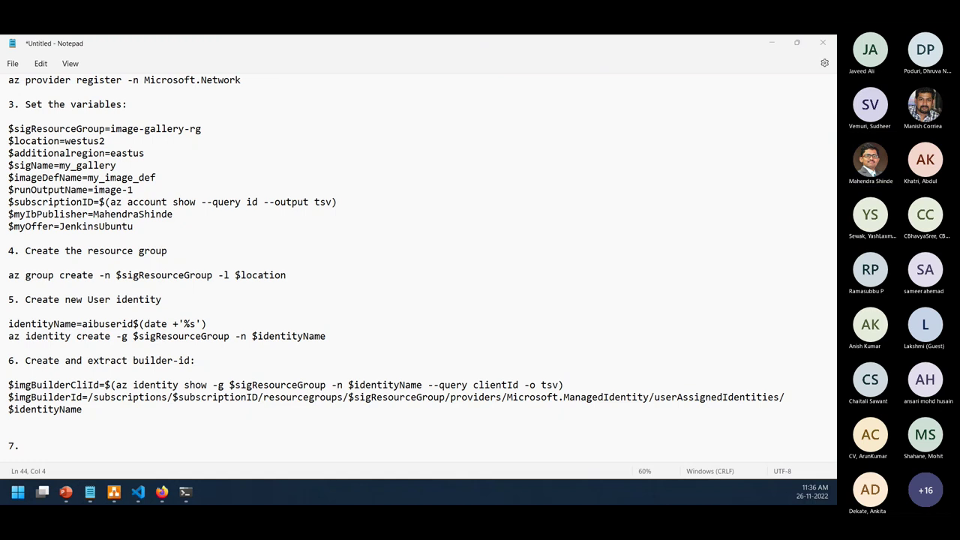
mouse_move(162, 492)
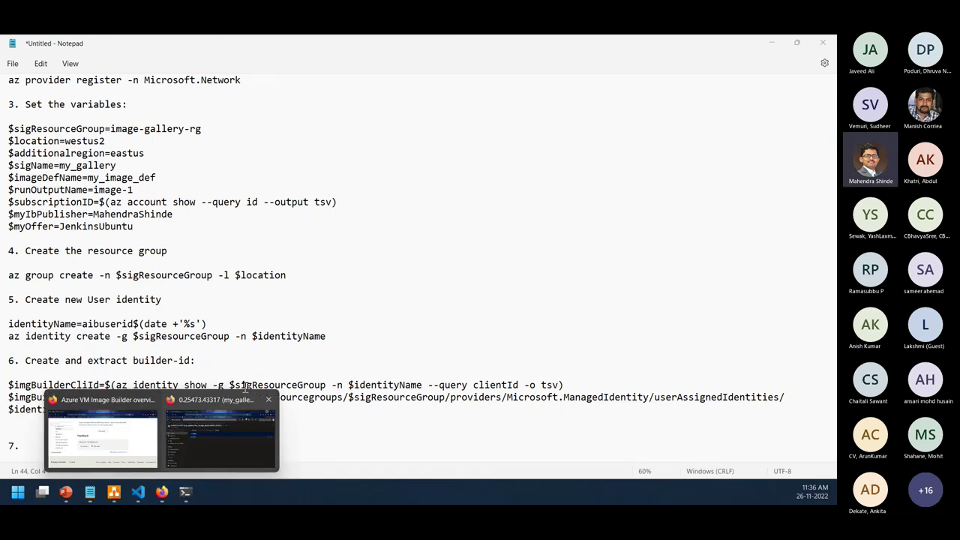
Select and copy the entire role-definition.json contents in VS Code
click(140, 493)
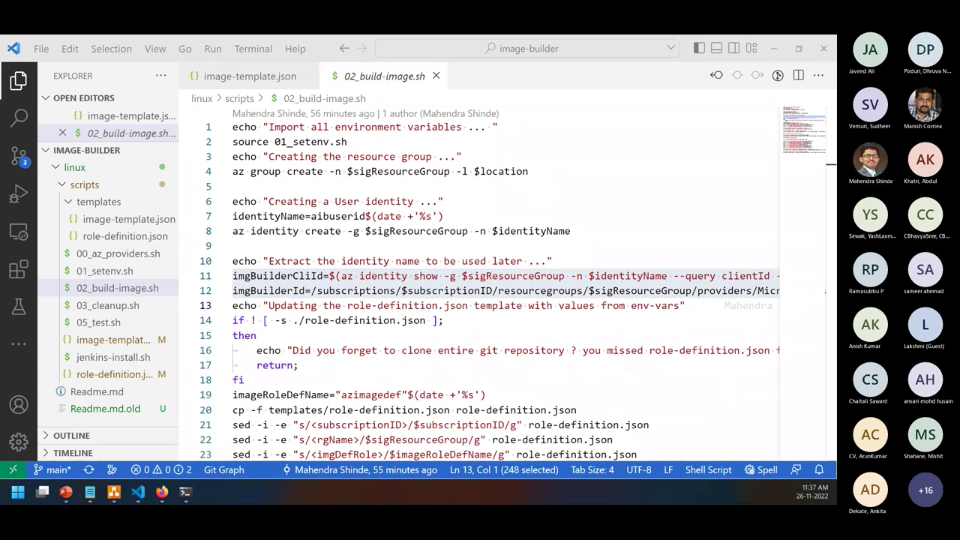
click(125, 236)
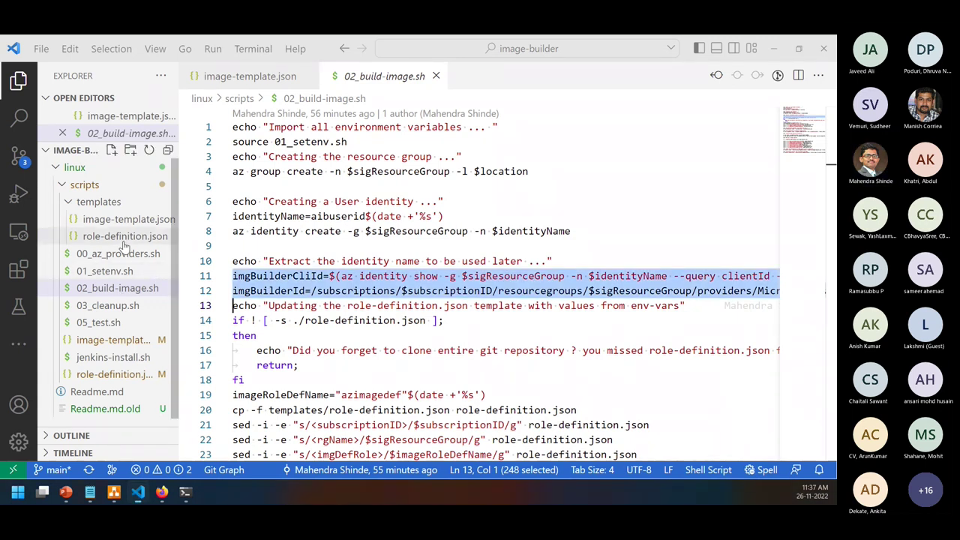
click(389, 216)
key(ctrl+a)
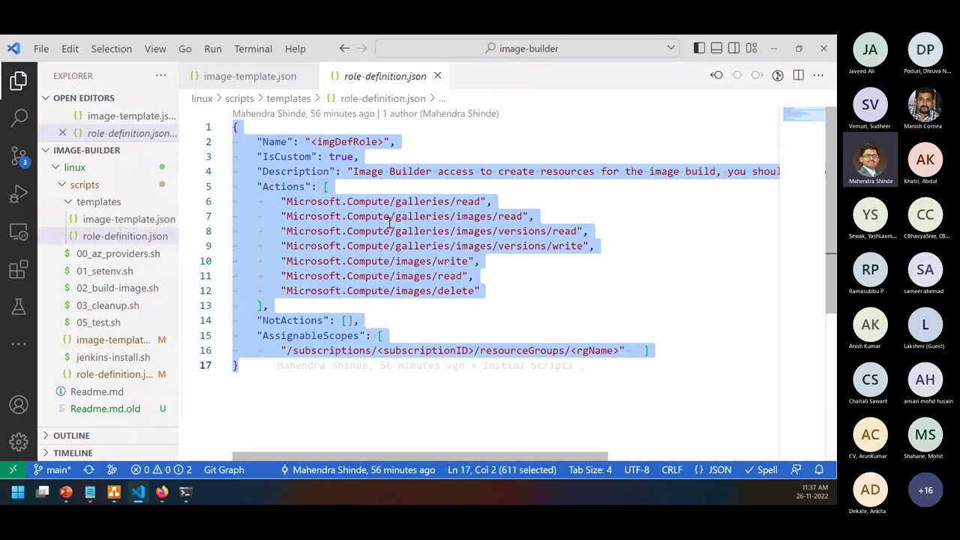
Add step 7 'Create role-defintion.json' with the pasted role-definition JSON below it
click(89, 492)
text(Create role-dei)
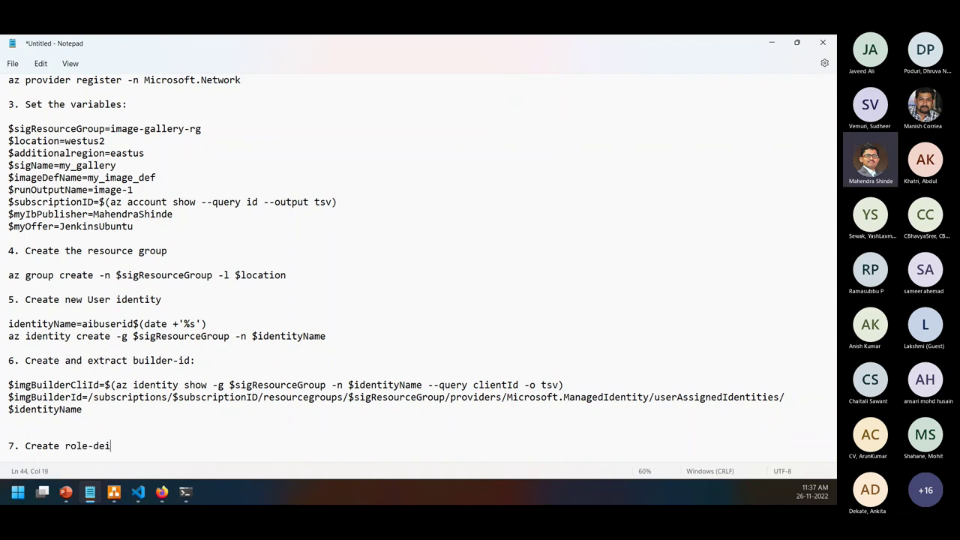
key(BackSpace)
text(fintion)
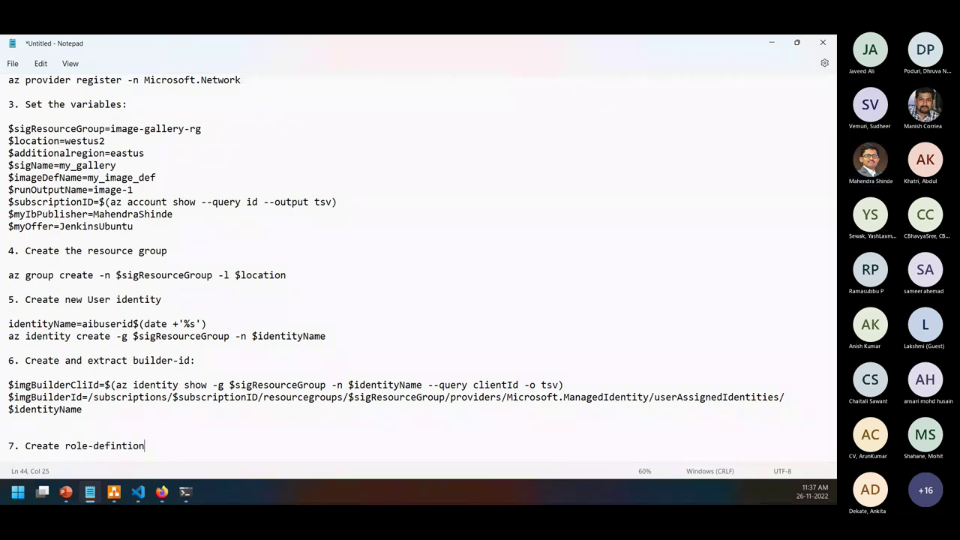
text(.json)
key(Return)
key(Return)
text({     "Name": "<imgDefRole>",     "IsCustom": true,     "Description": "Image Builder access to create resources for the image build, you should delete or split out as appropriate",     "Actions": [         "Microsoft.Compute/galleries/read",         "Microsoft.Compute/galleries/images/read",         "Microsoft.Compute/galleries/images/versions/read",         "Microsoft.Compute/galleries/images/versions/write",         "Microsoft.Compute/images/write",         "Microsoft.Compute/images/read",         "Microsoft.Compute/images/delete"     ],     "NotActions": [],     "AssignableScopes": [         "/subscriptions/<subscriptionID>/resourceGroups/<rgName>"   ] })
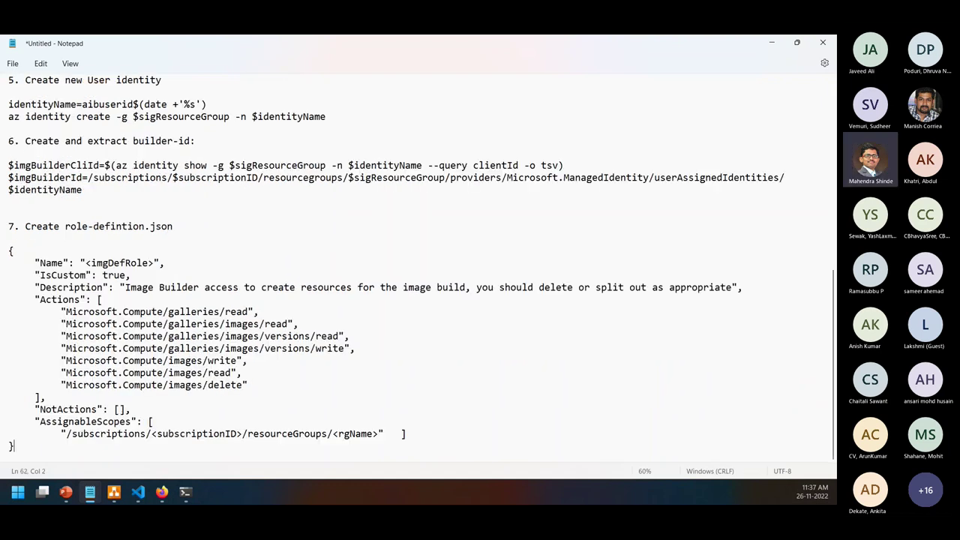
key(Return)
key(Return)
Add the step 8 heading 'Update few placeholders in JSON file' with blank lines for notes
text(8)
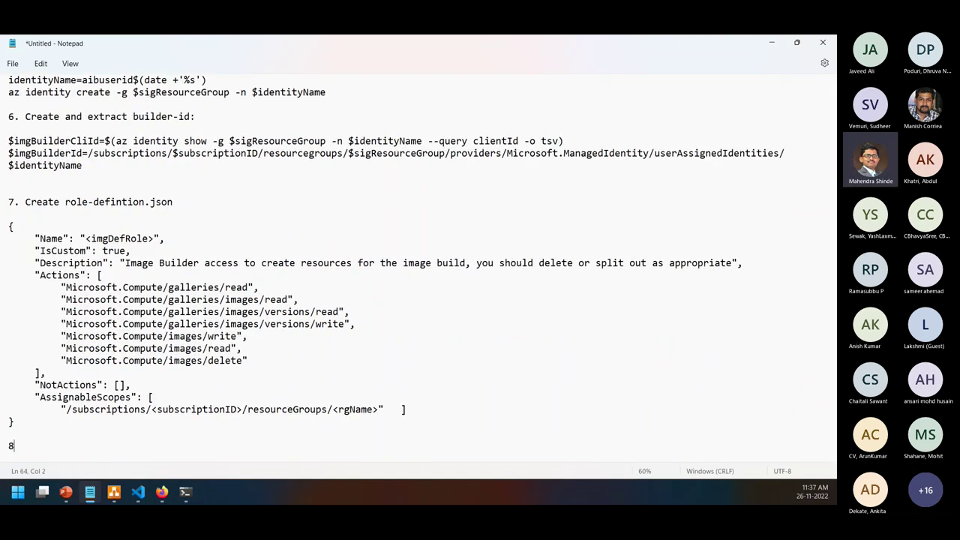
text(.  Update few placeholders i n JS)
key(BackSpace)
key(BackSpace)
text(JSON file)
key(Return)
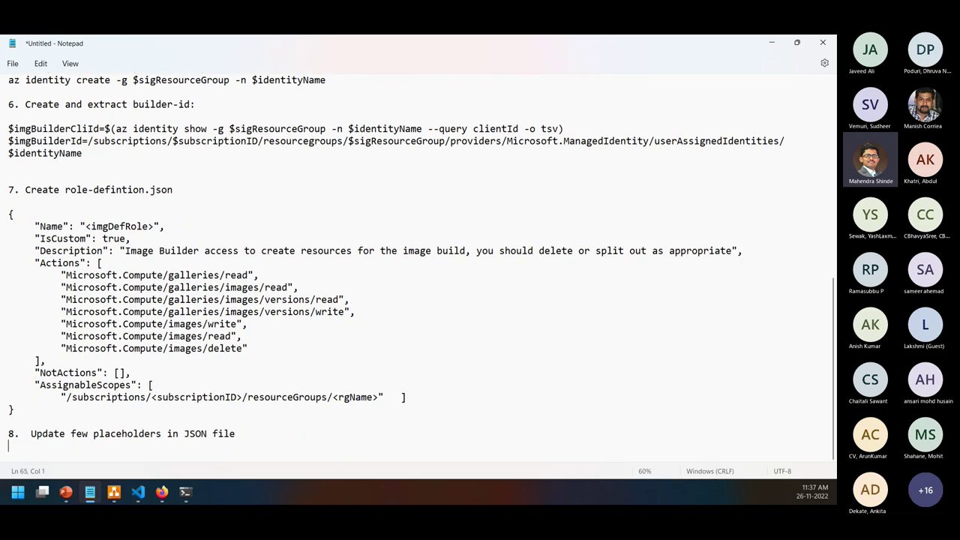
key(Return)
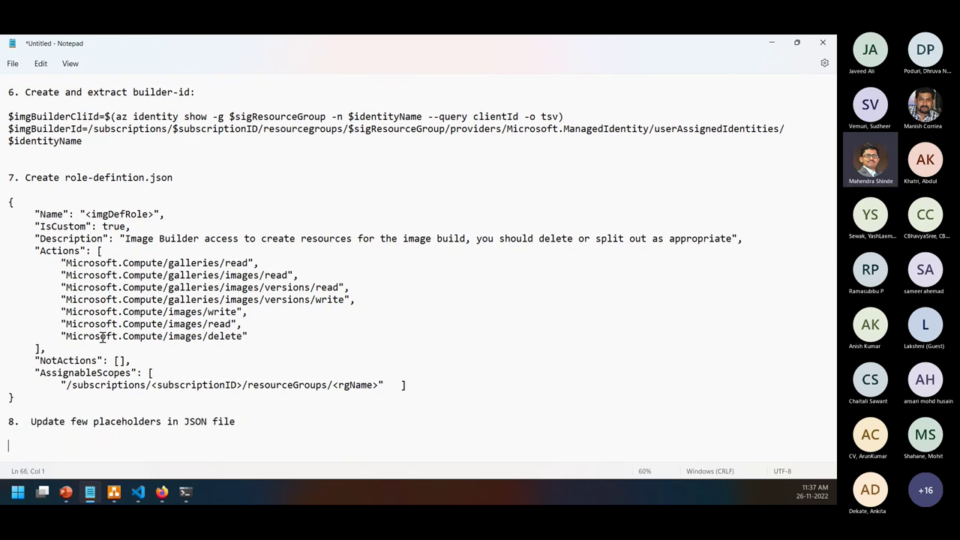
drag(86, 213, 152, 210)
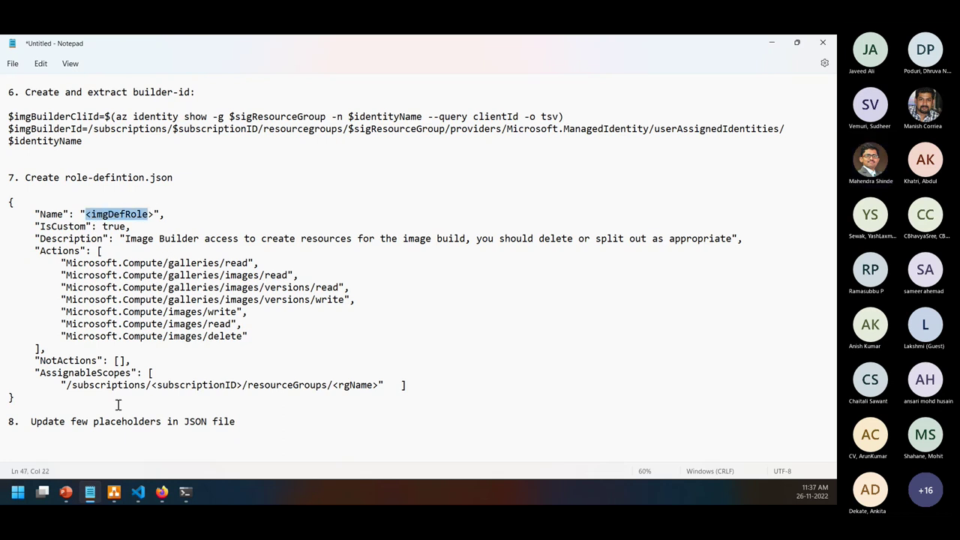
Type the note 'replace <imgDefRole> with value of $imgDefRole' under step 8
click(89, 450)
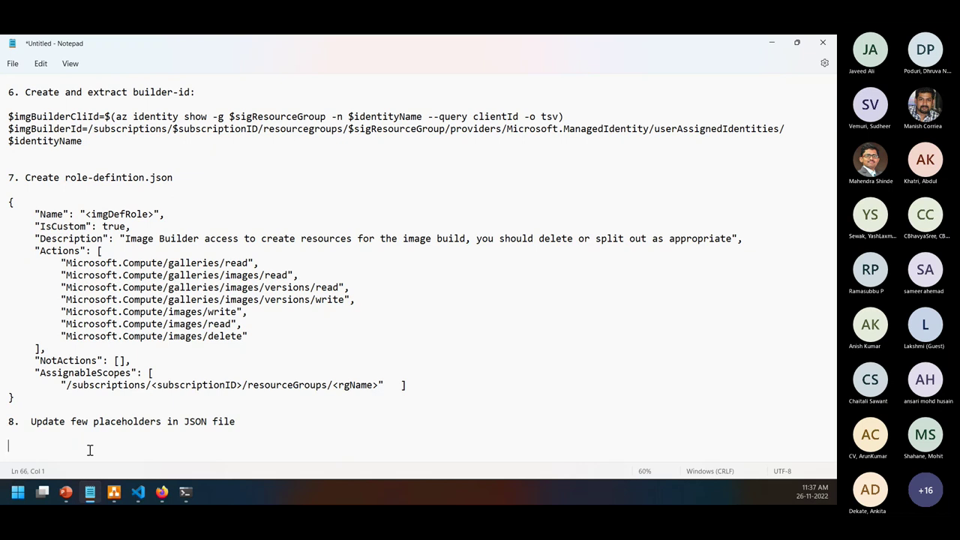
text(replace <imgDefRole> with value of )
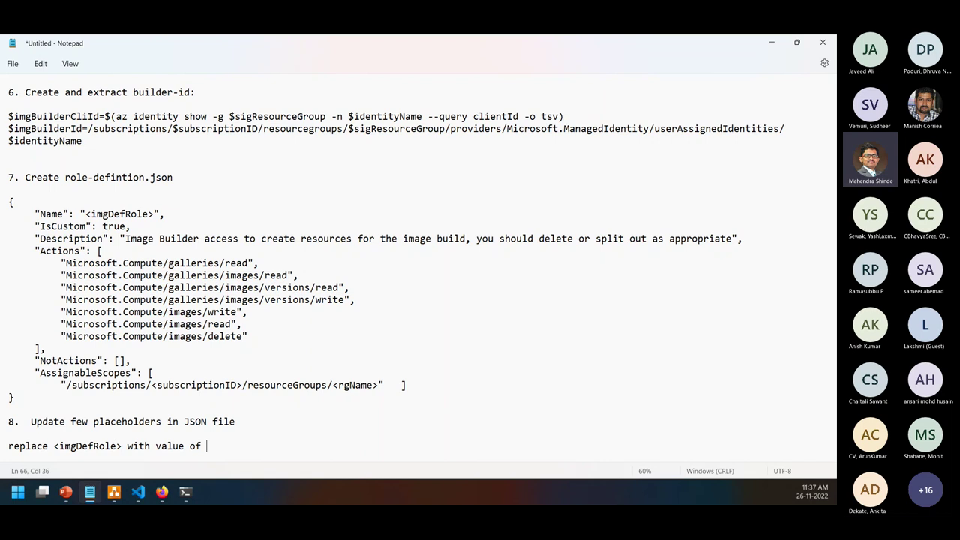
text($imgDefRole)
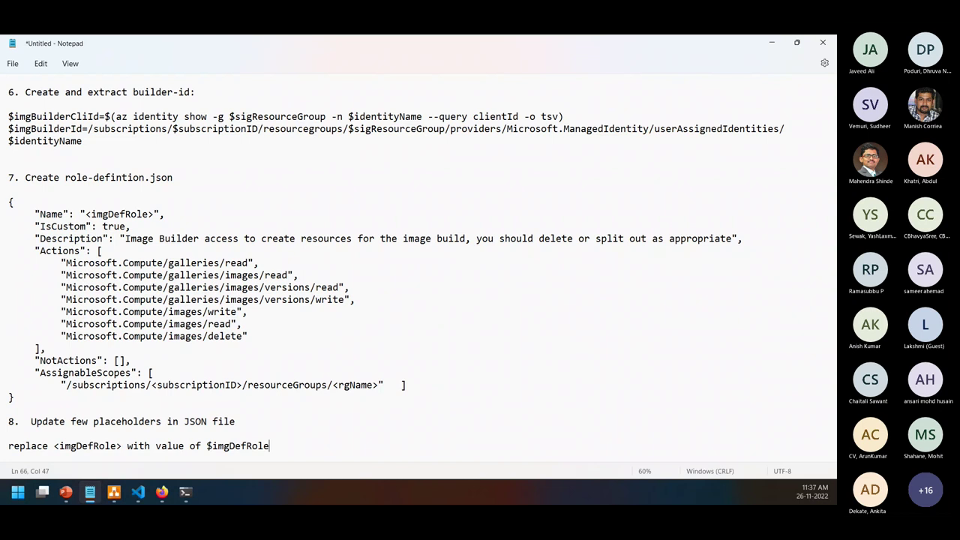
Copy $imageRoleDefName from line 23 of 02_build-image.sh and paste it over $imgDefRole
click(771, 43)
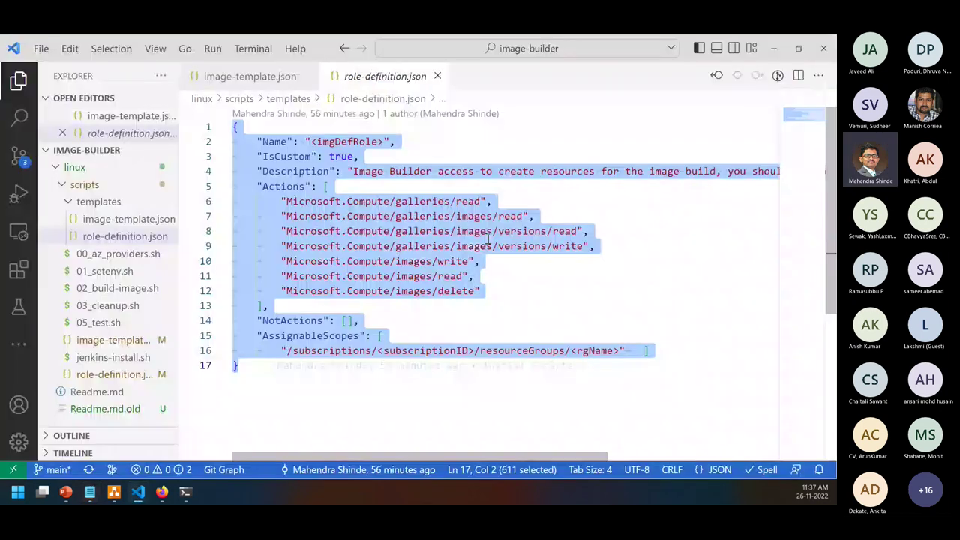
click(252, 77)
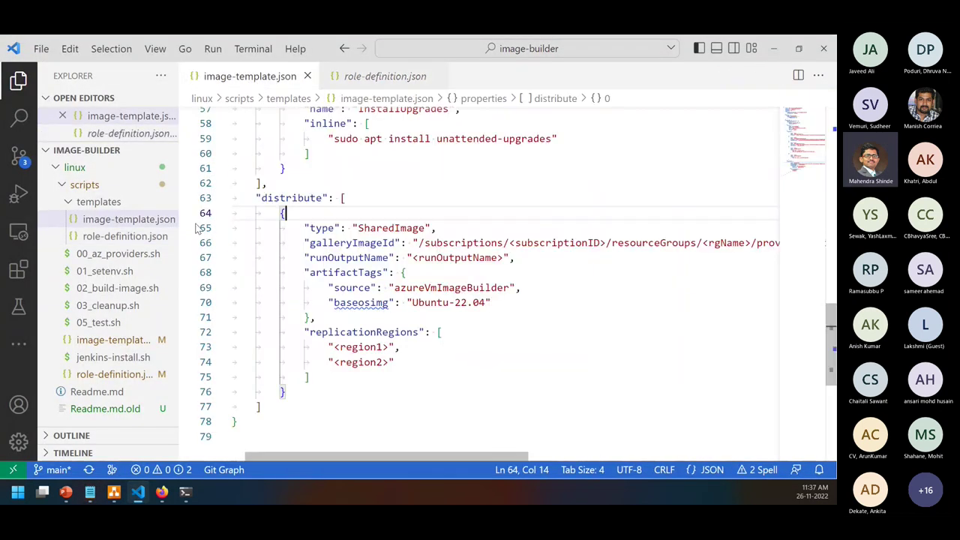
click(127, 292)
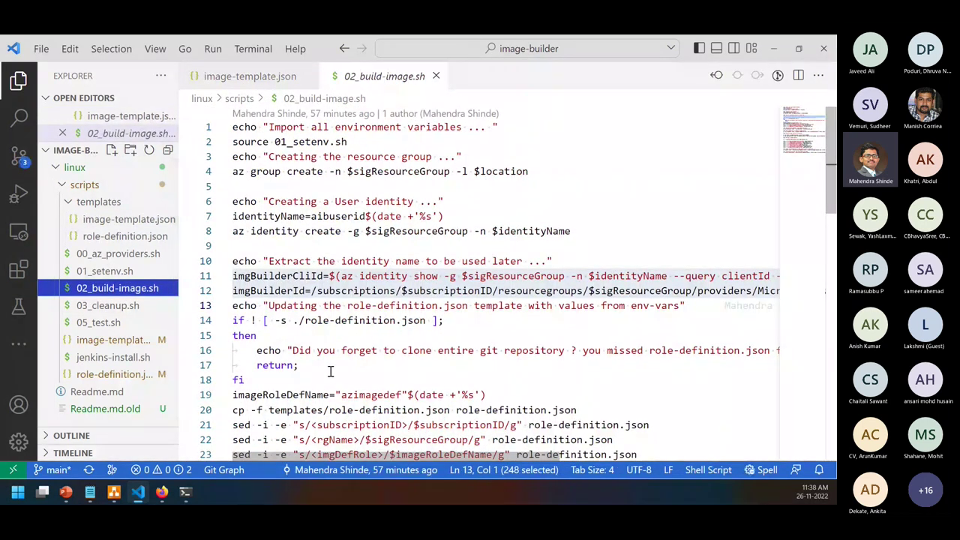
scroll(327, 360, down, 2)
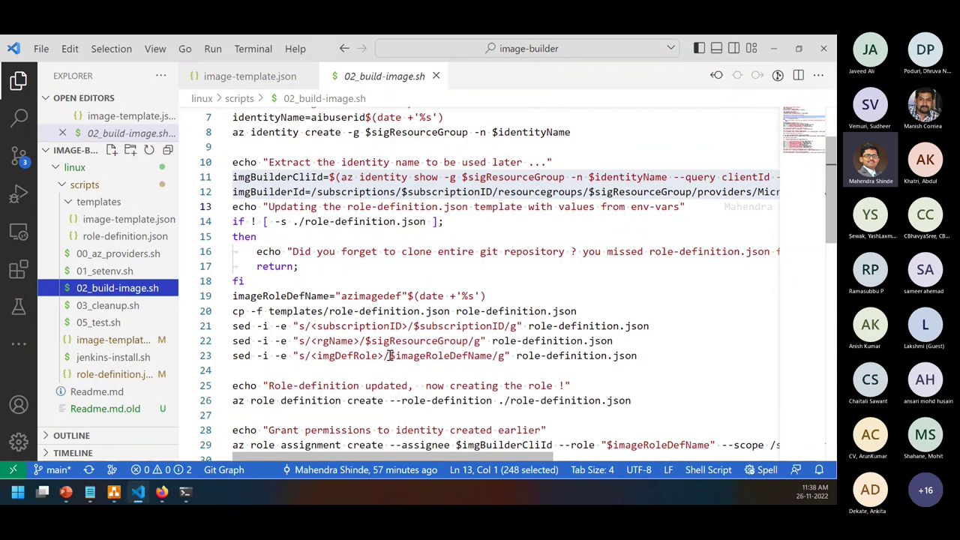
drag(389, 356, 493, 355)
key(ctrl+c)
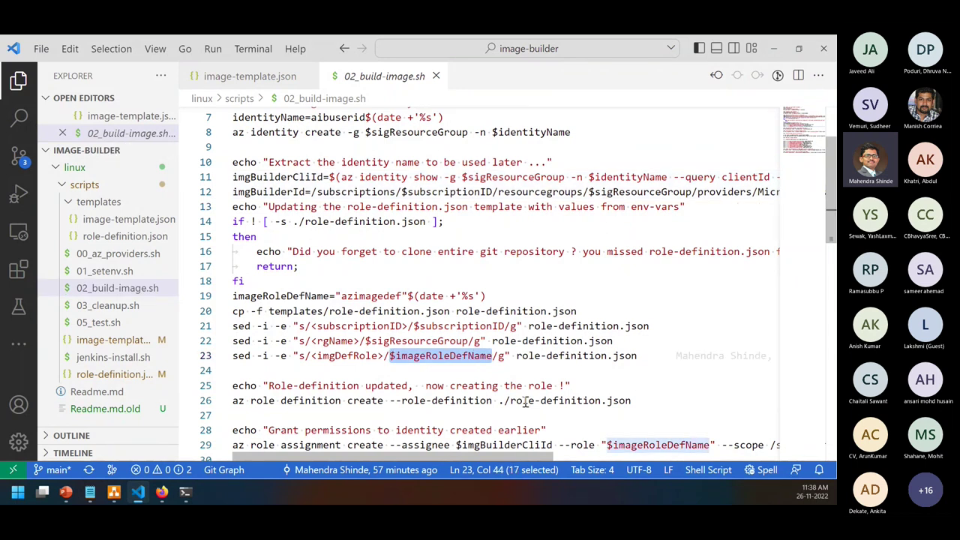
key(alt+Tab)
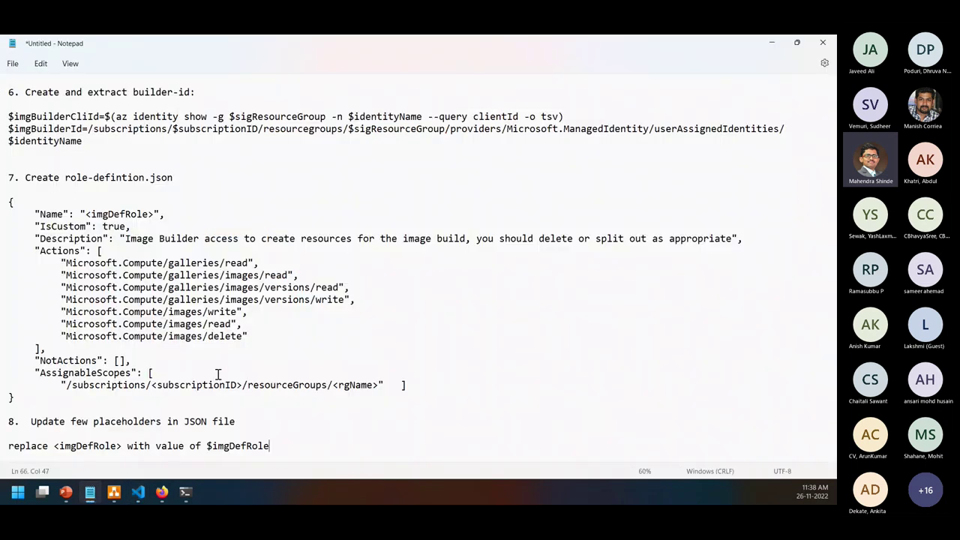
shift+click(209, 446)
drag(208, 445, 316, 454)
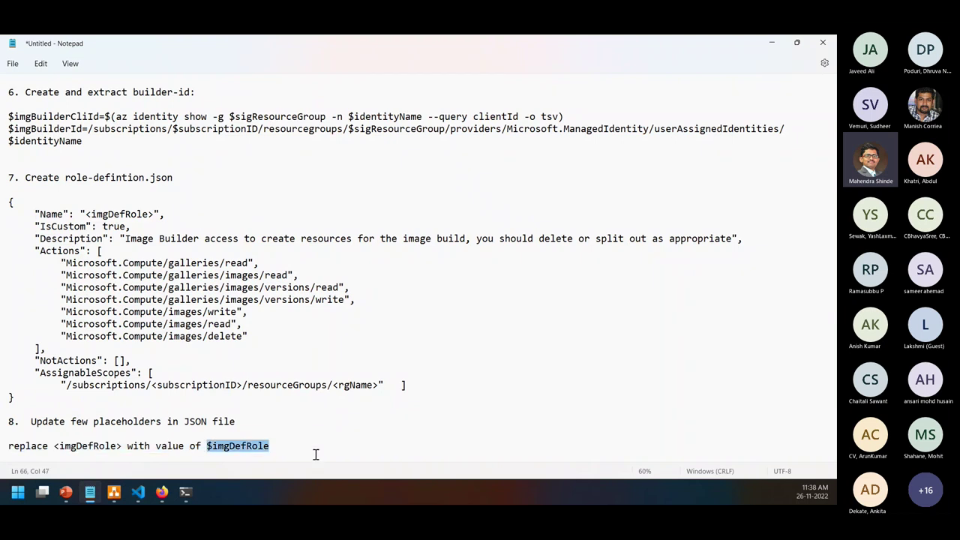
key(ctrl+v)
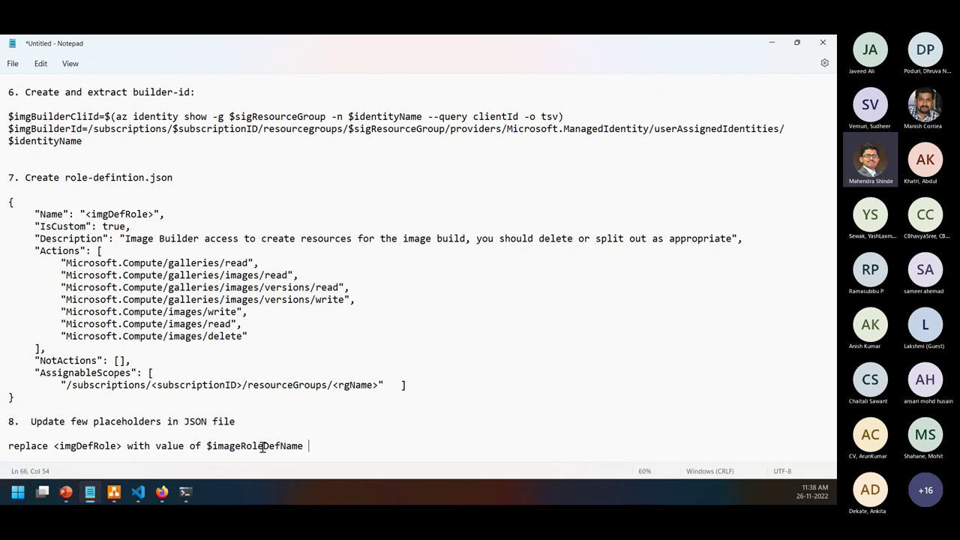
click(296, 440)
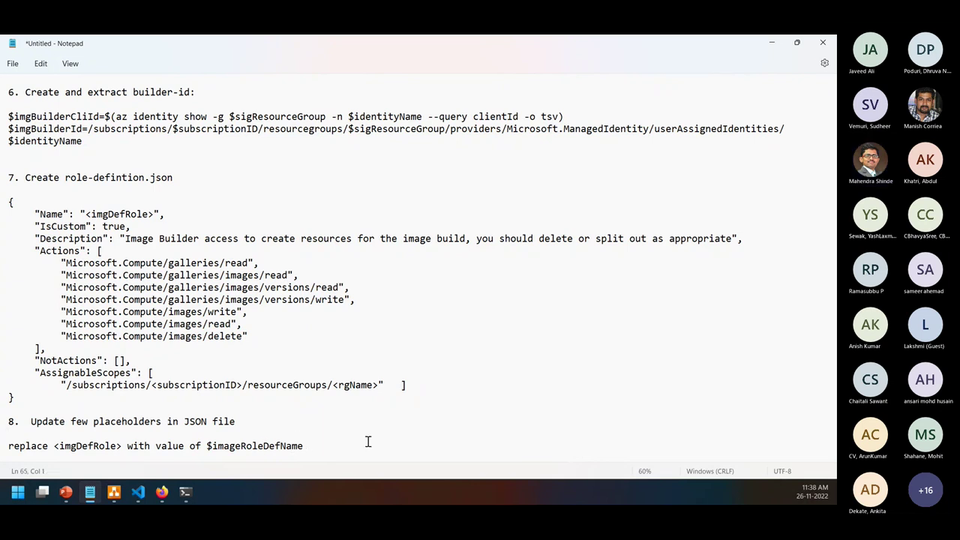
Insert an echo $imageRoleDefName line above the replace note
key(Return)
text(echo )
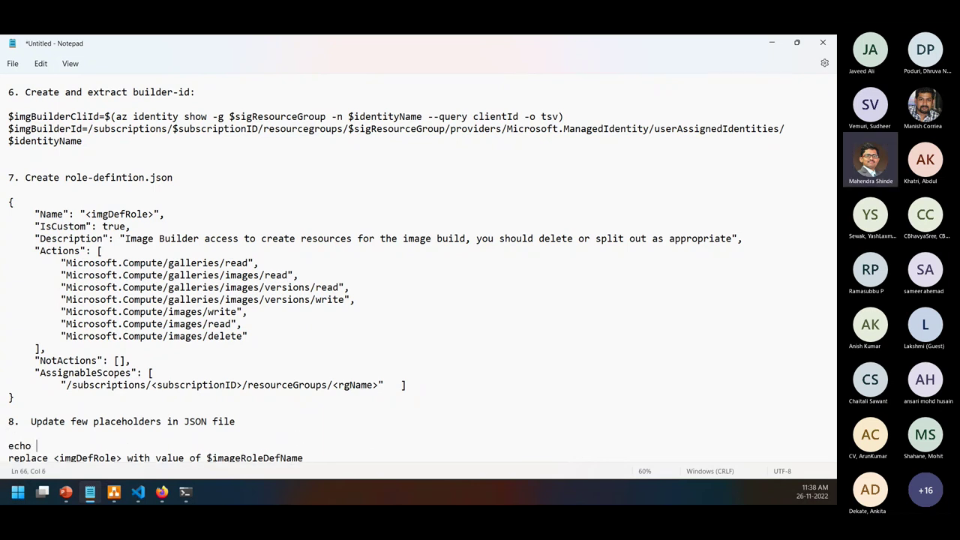
text($)
key(ctrl+v)
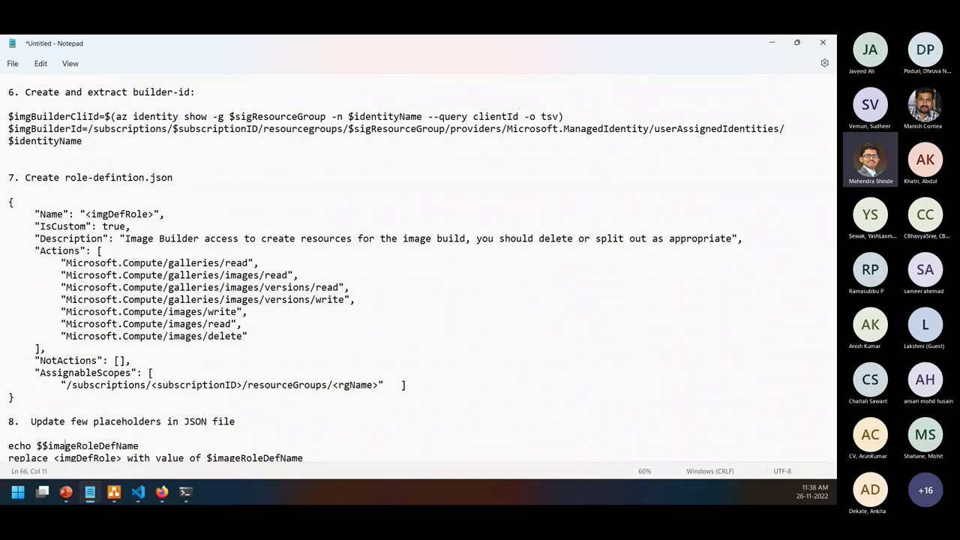
key(BackSpace)
key(Return)
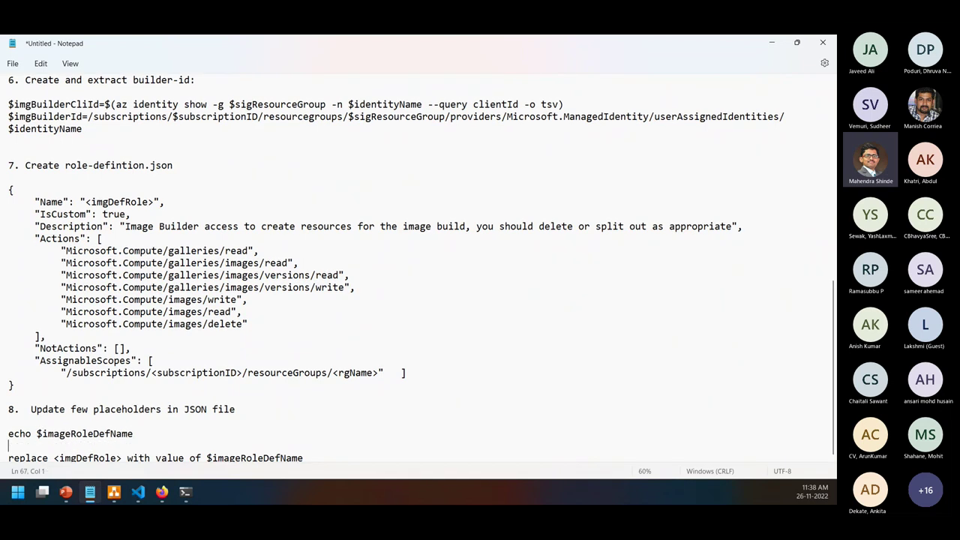
key(Down)
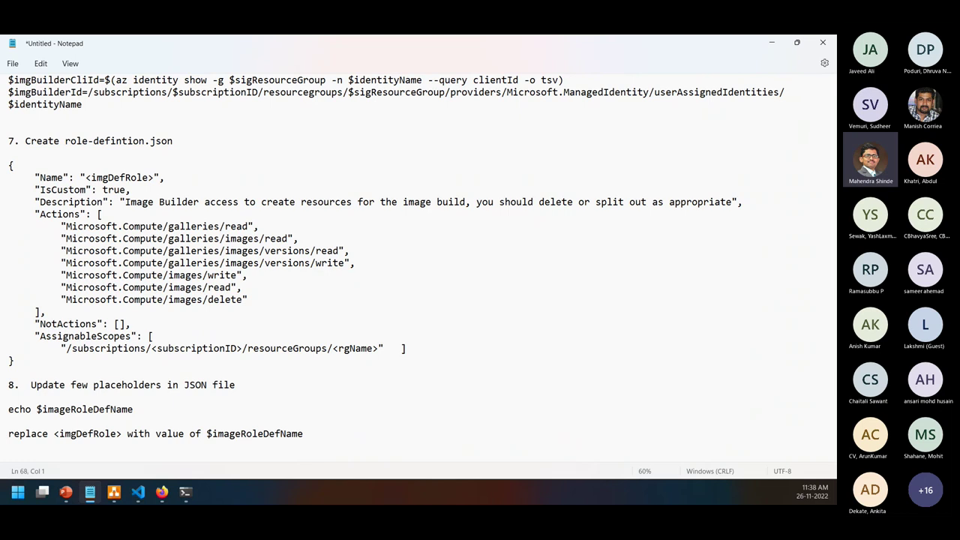
key(End)
key(Return)
key(Return)
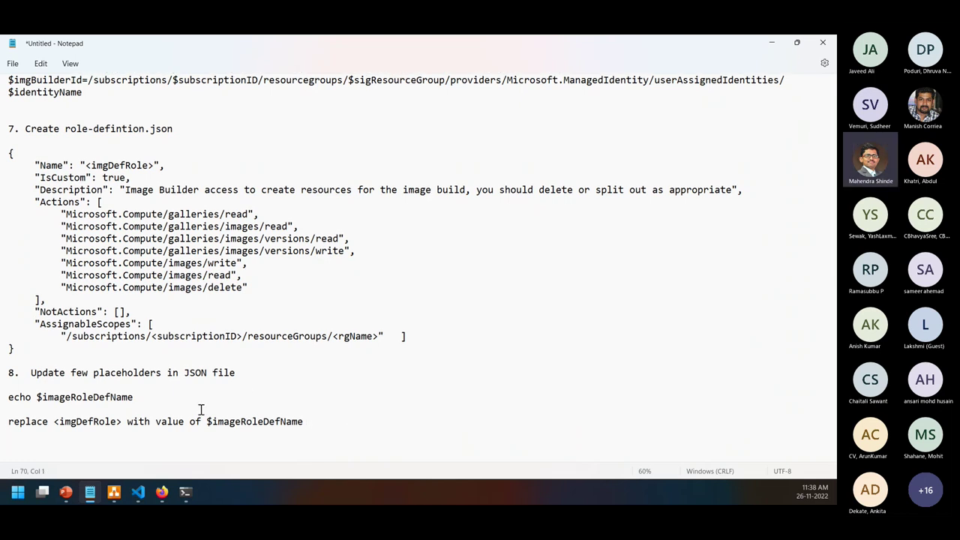
Add the note 'replace <subscriptionID> with value of $subscriptionID'
key(alt+Tab)
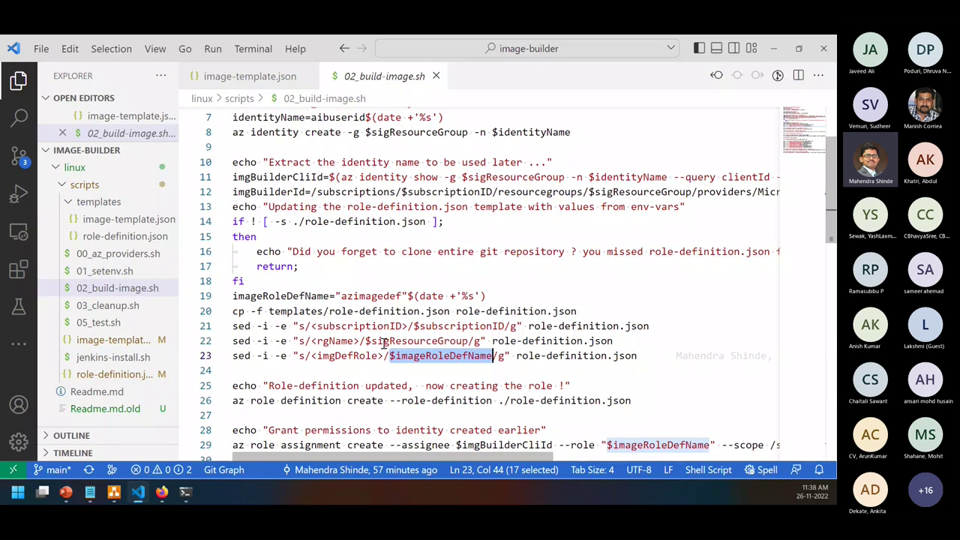
key(alt+Tab)
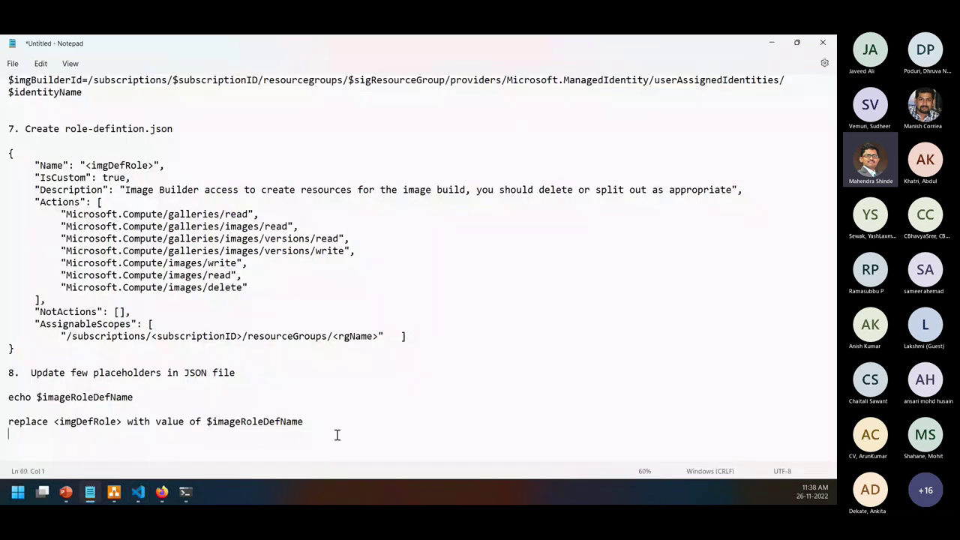
text(replace <)
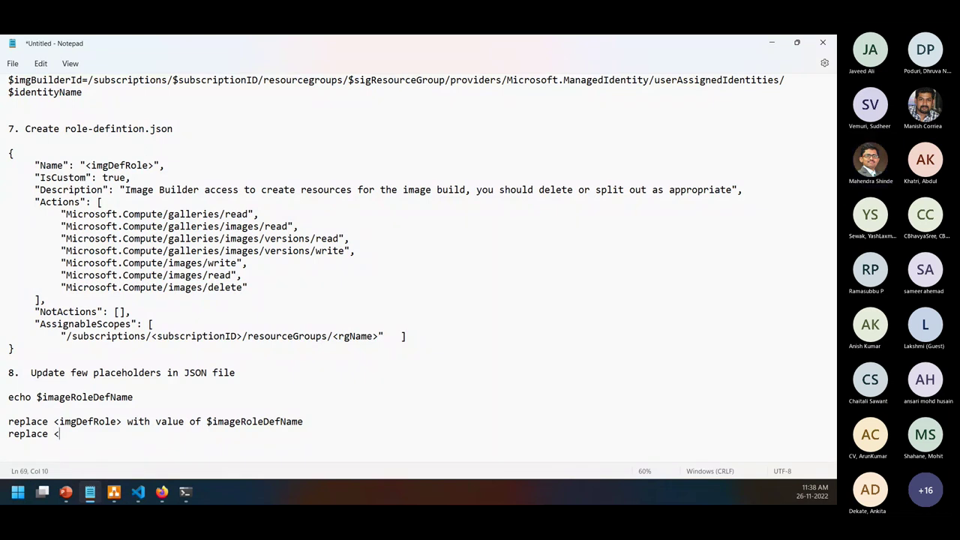
text(subscriptionID)
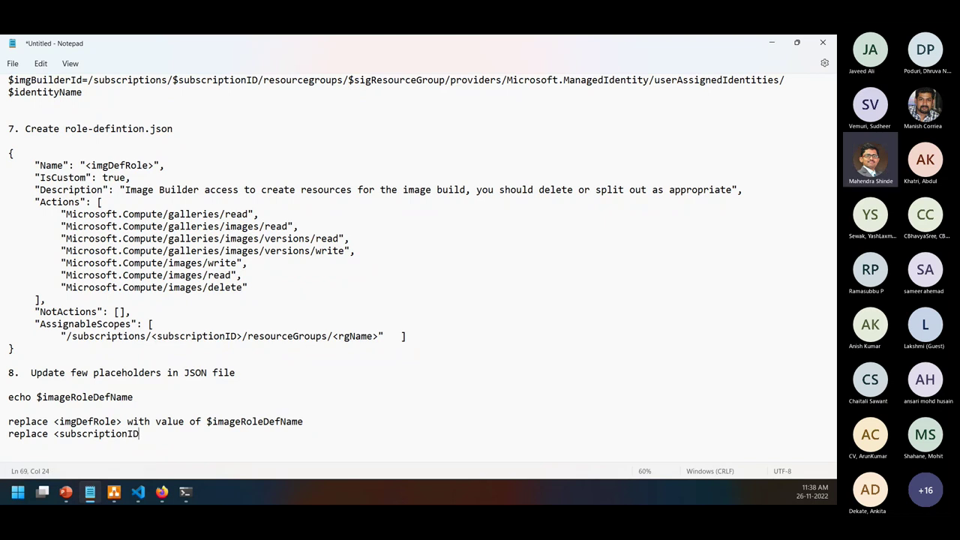
text(> with value f)
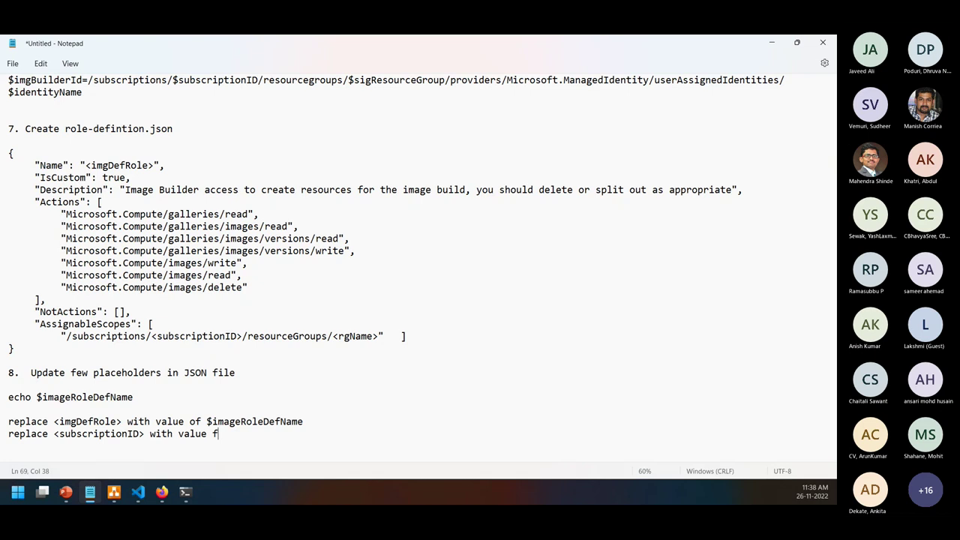
key(BackSpace)
text(of $su)
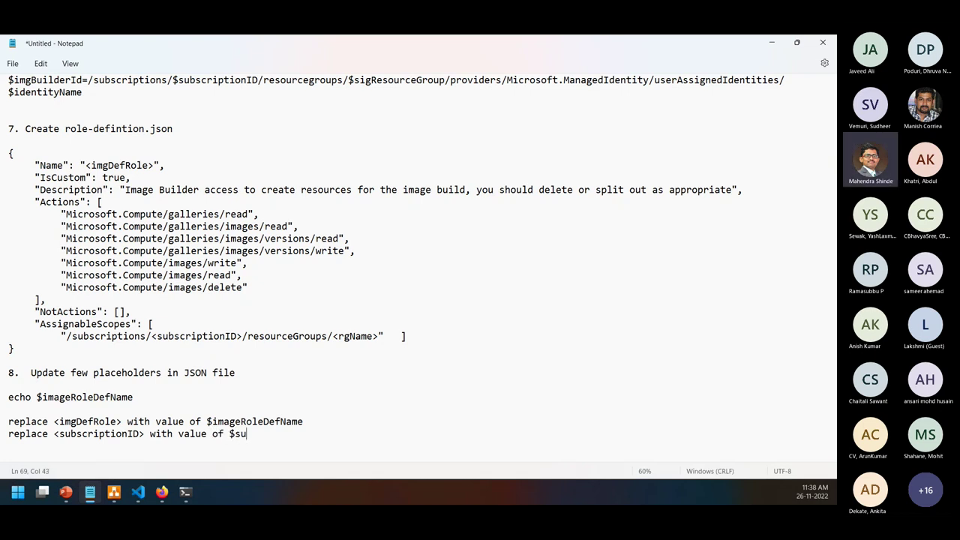
text(bscriptionID)
key(Return)
Add the note 'replace <rgName> with value of $sigResourceGroupName', checking the script
key(alt+Tab)
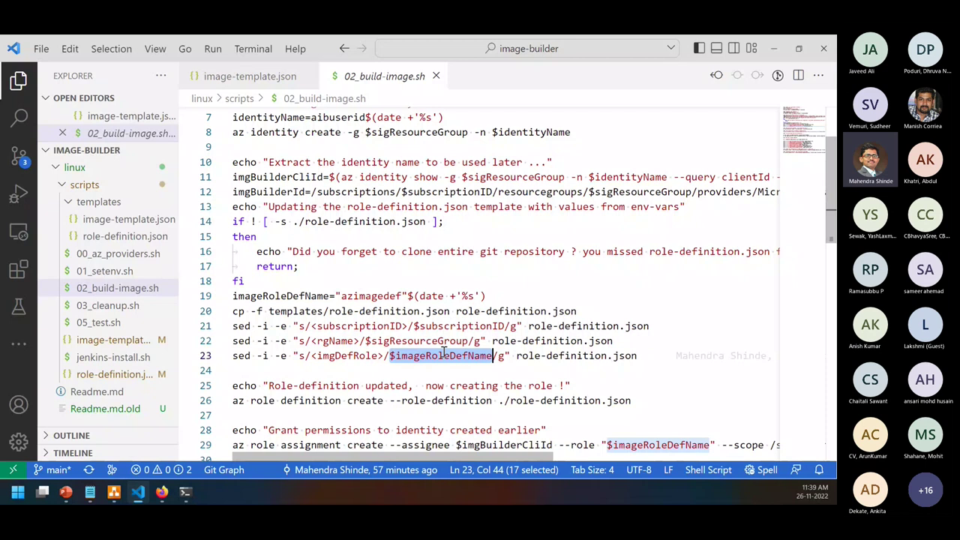
key(alt+Tab)
text(replace )
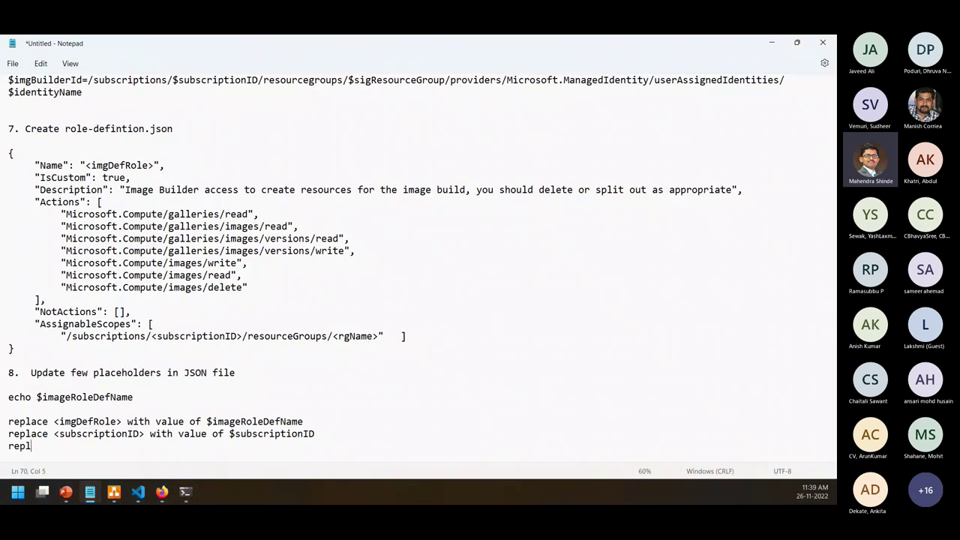
text(<rgName w)
key(BackSpace)
key(BackSpace)
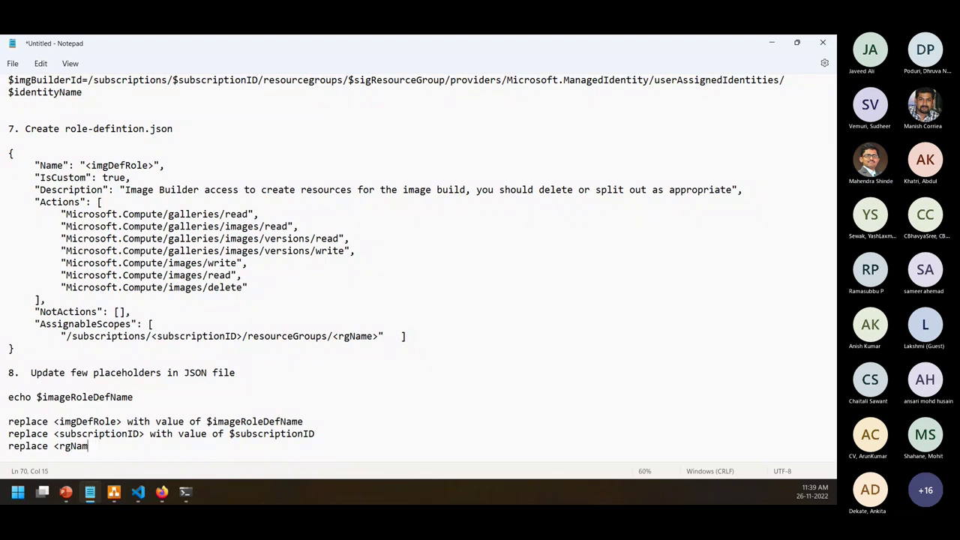
text(> with value of )
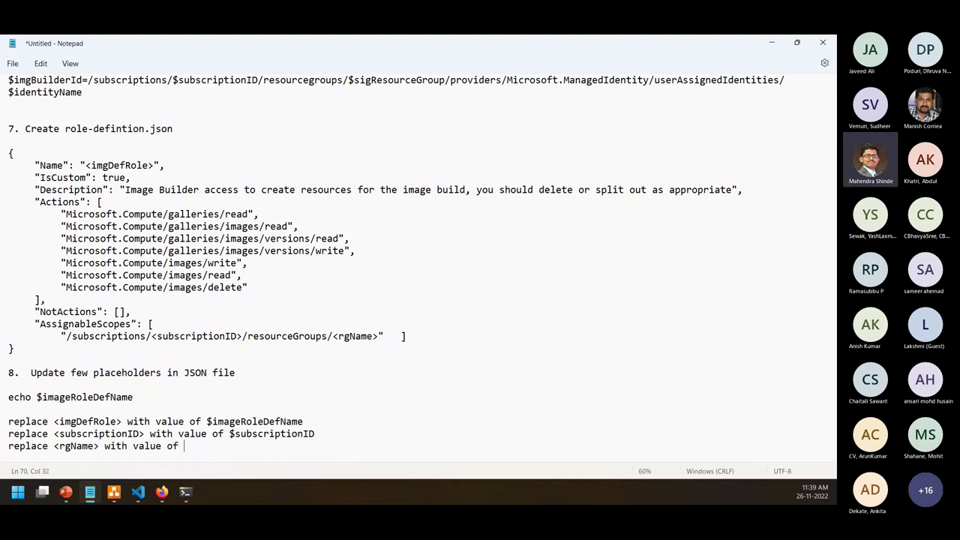
text($)
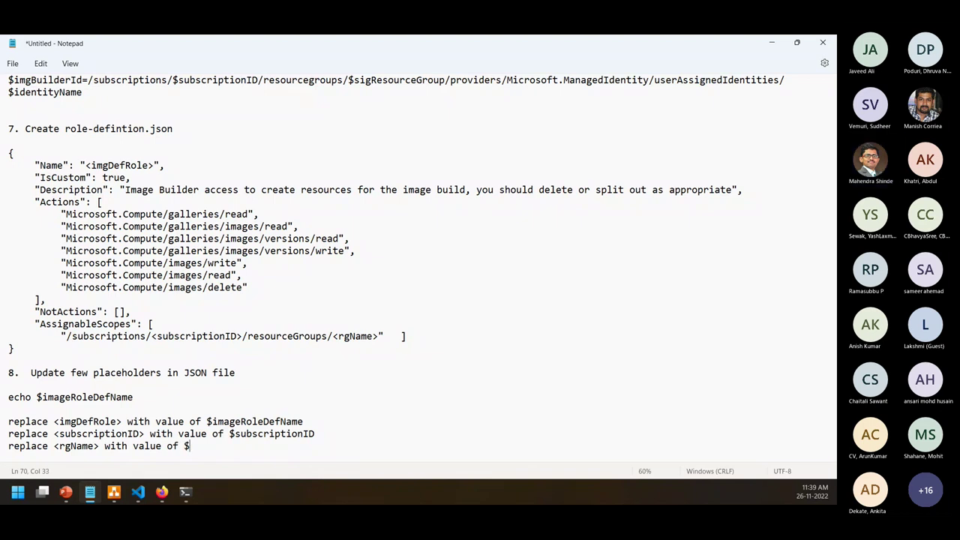
text(sigResourceGroup)
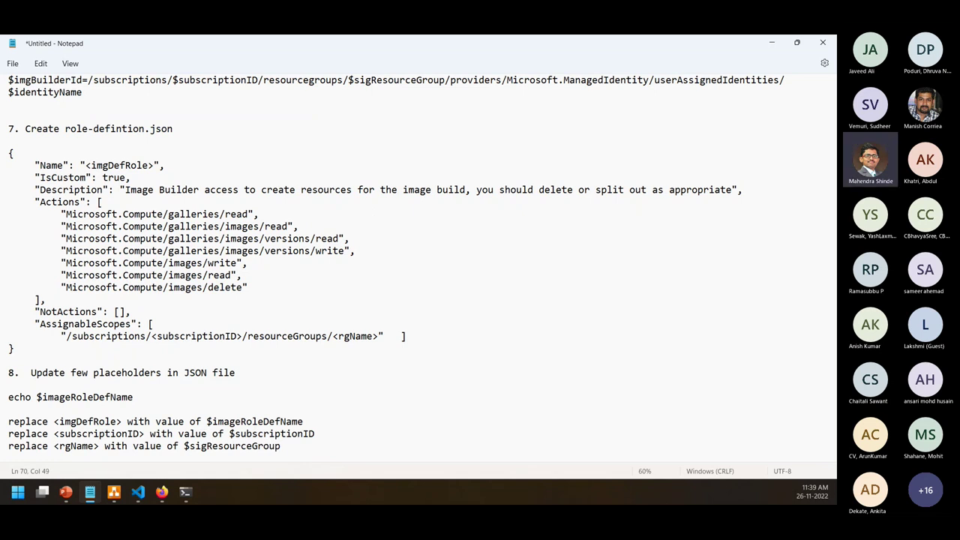
text(Name)
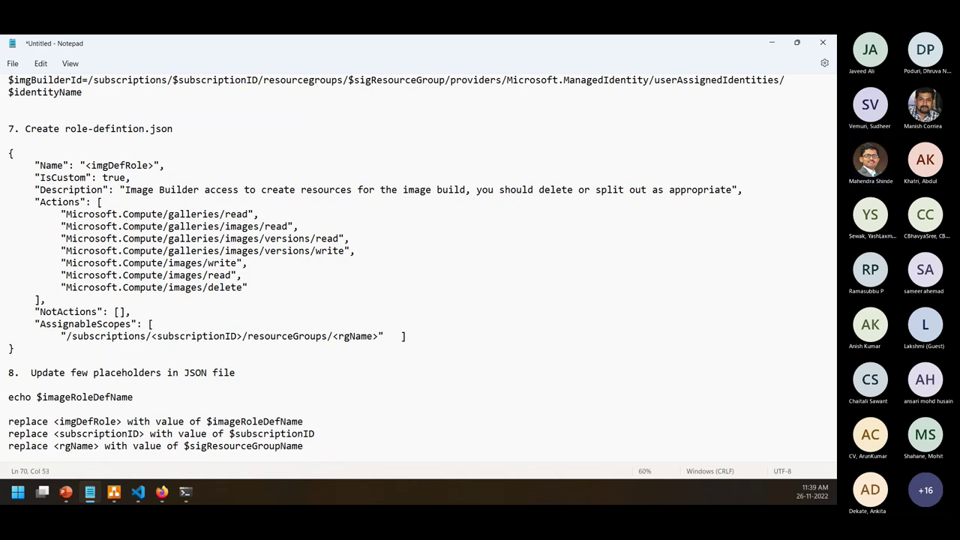
key(alt+Tab)
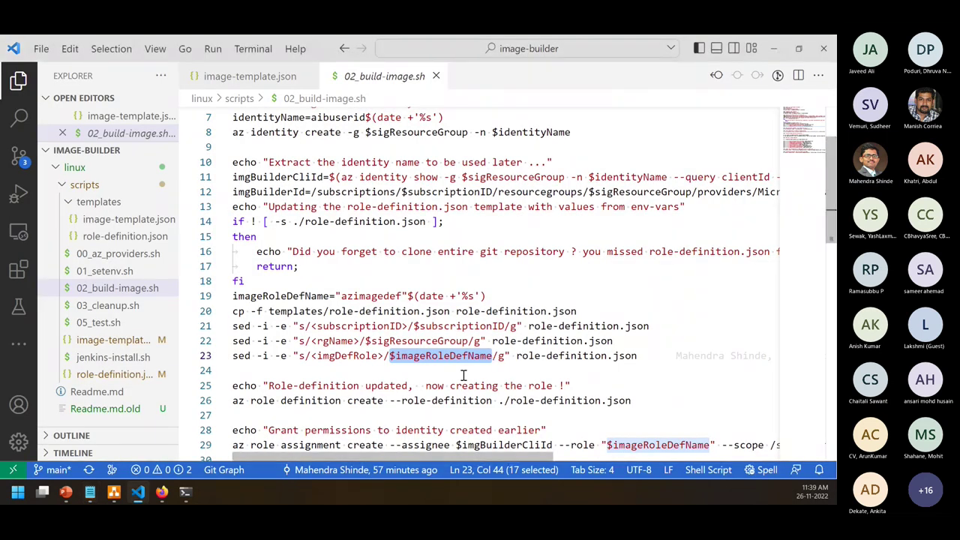
key(alt+Tab)
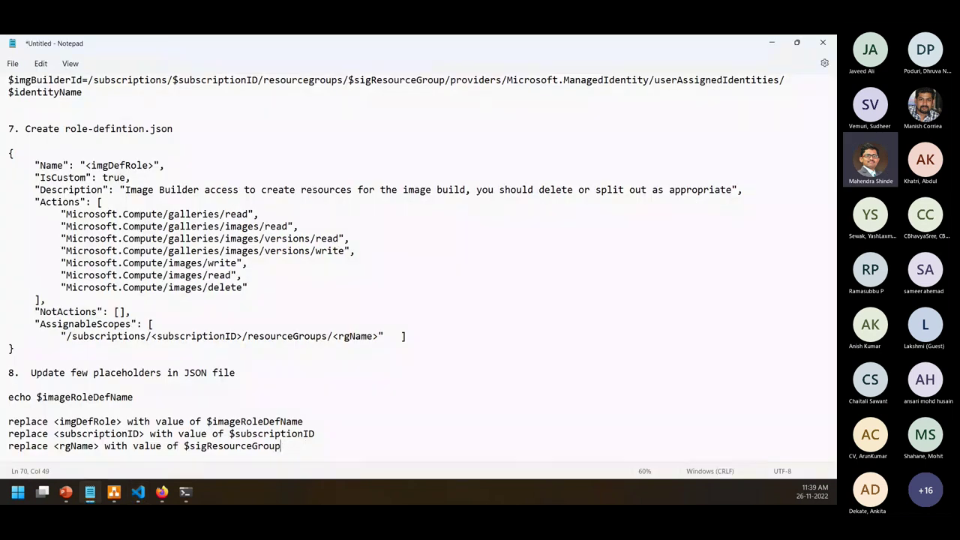
scroll(420, 274, down, 1)
click(134, 385)
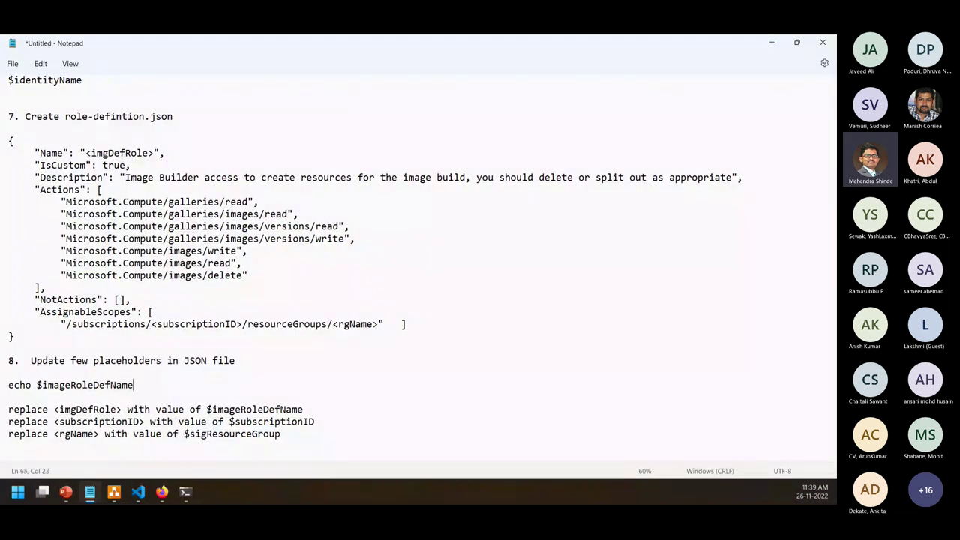
Append $subscriptionID and $sigResourceGroup to the echo line and add a 'Save the changes' note
text($ subscriptionID $ )
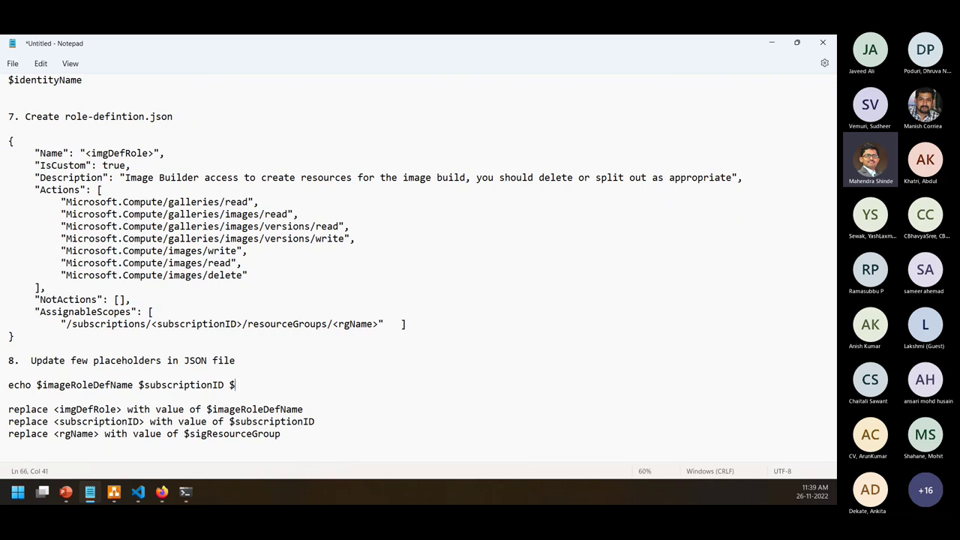
text(igResourceGroup)
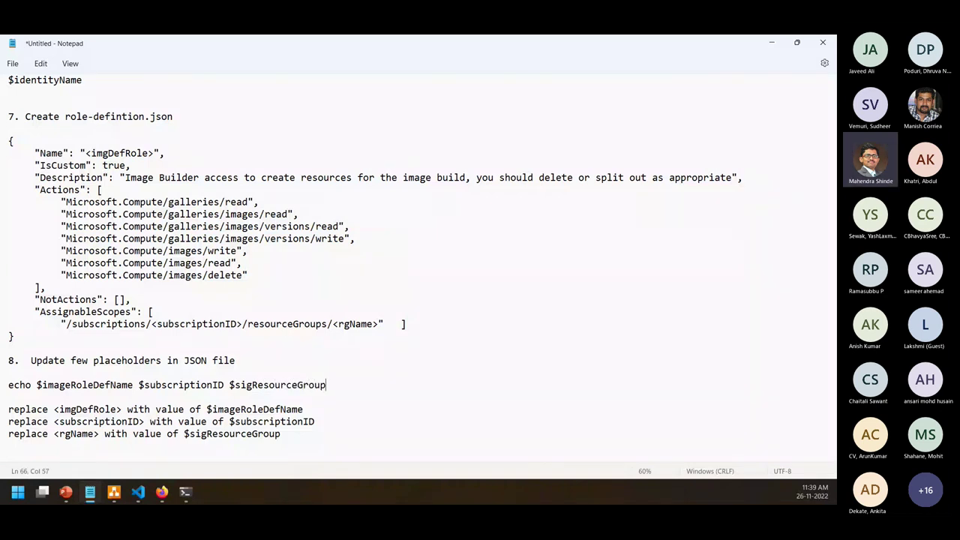
click(280, 433)
key(Return)
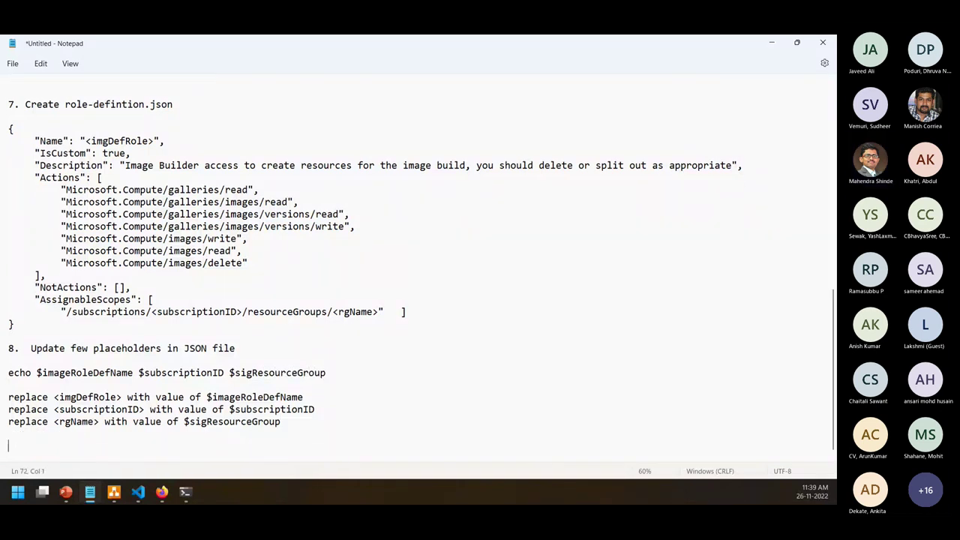
key(BackSpace)
text(Save the changes)
text(.)
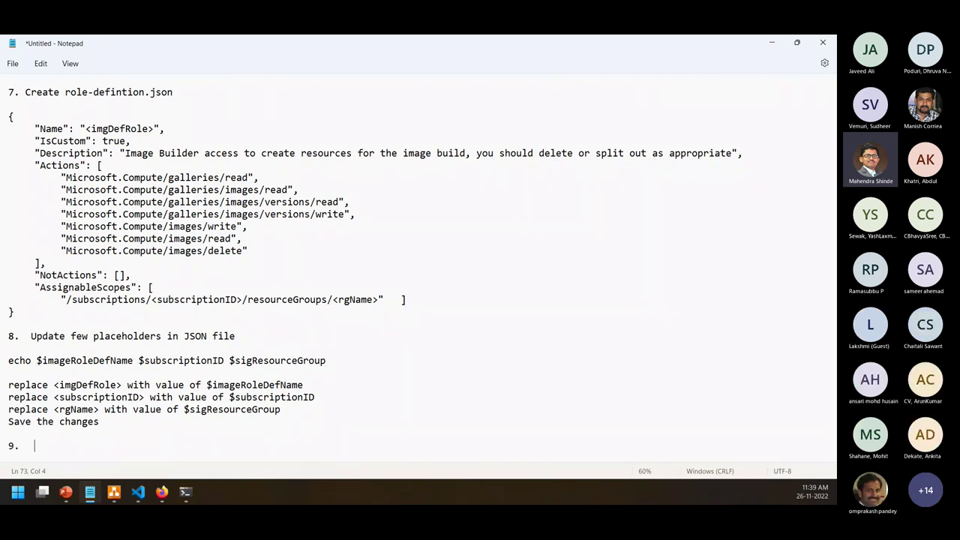
key(alt+Tab)
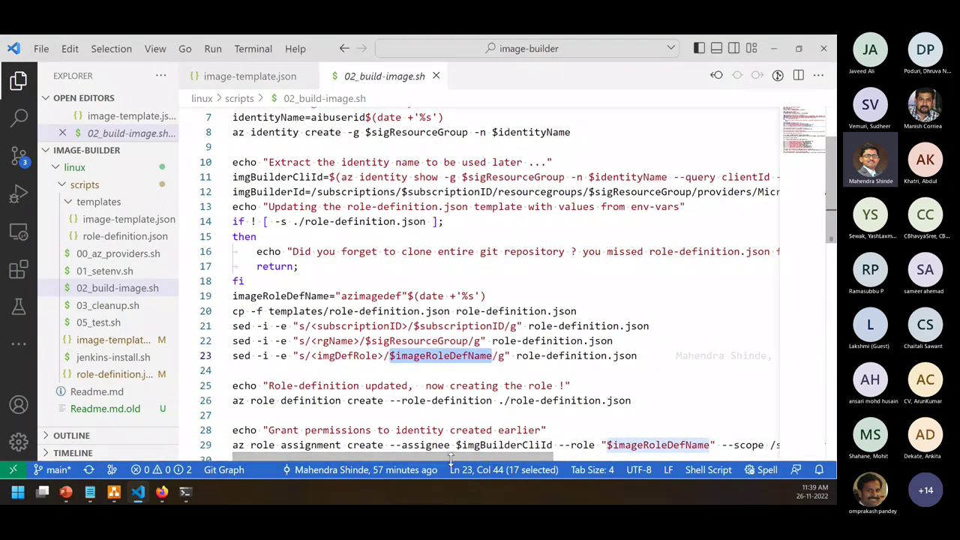
click(425, 371)
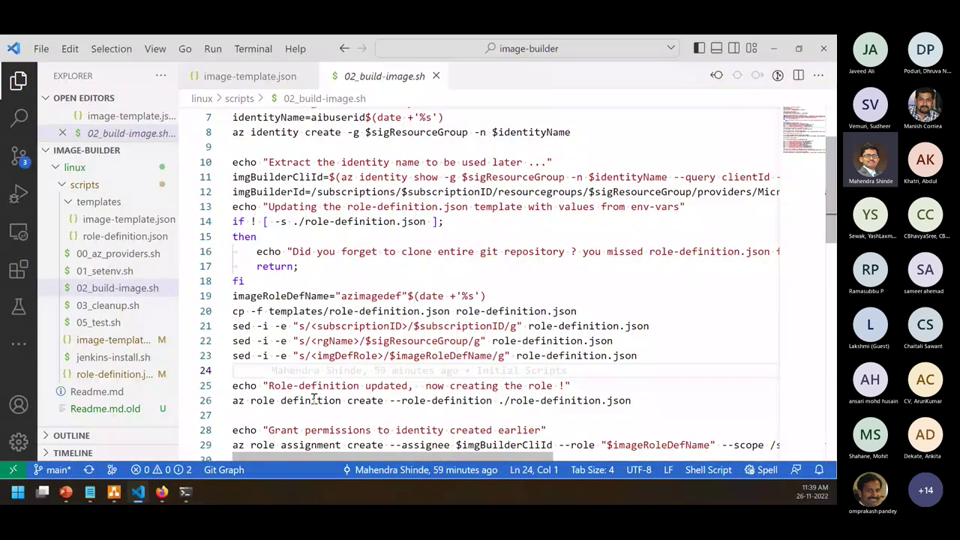
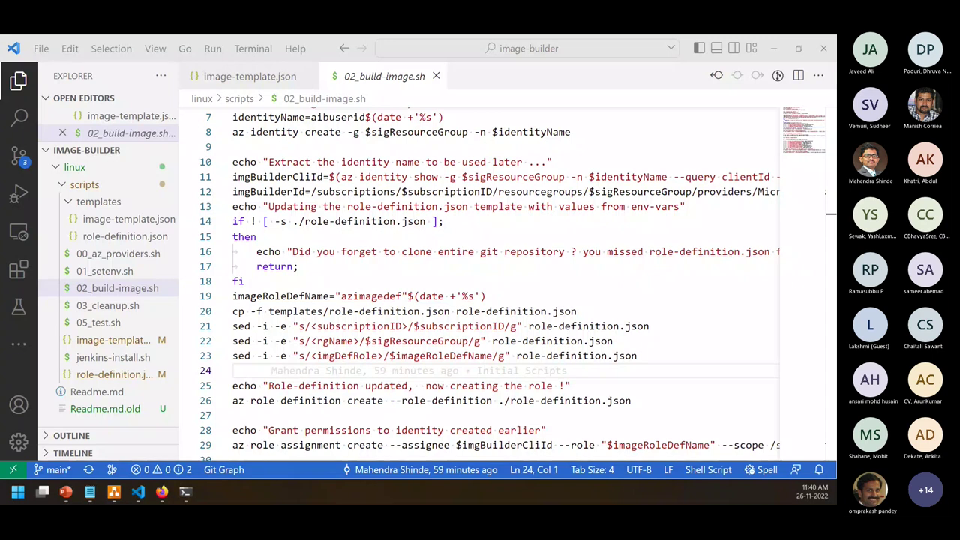
Copy the az role definition create command from line 26 of 02_build-image.sh
triple_click(315, 401)
key(ctrl+c)
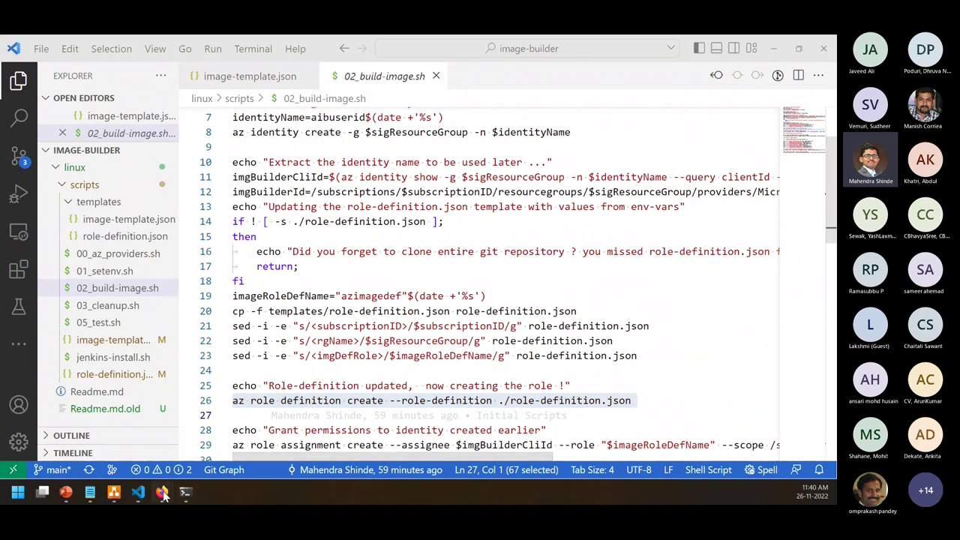
mouse_move(186, 492)
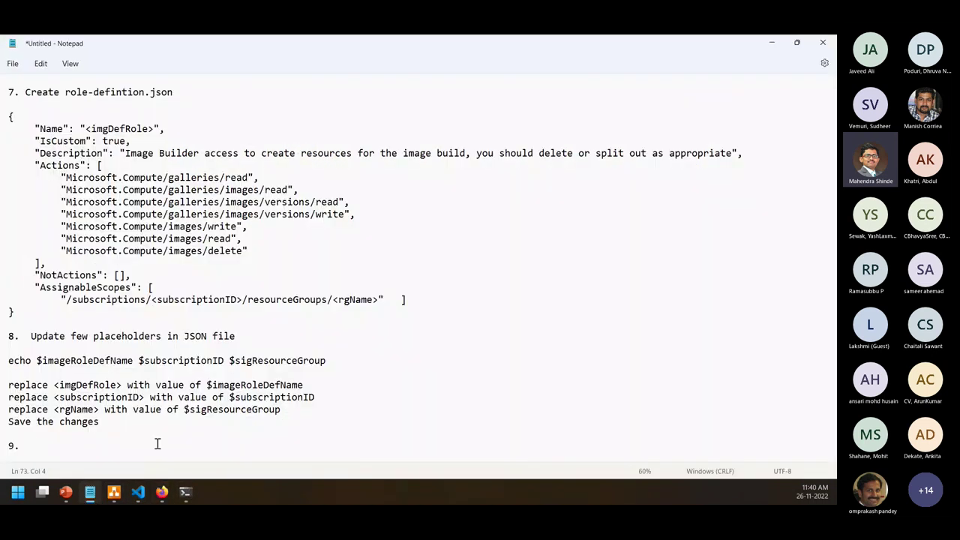
Add step 9, 'Use "role-definition.json" (Updated) to create new Azure Role', with the pasted command
text(Use "role-definition.j)
key(BackSpace)
text(json")
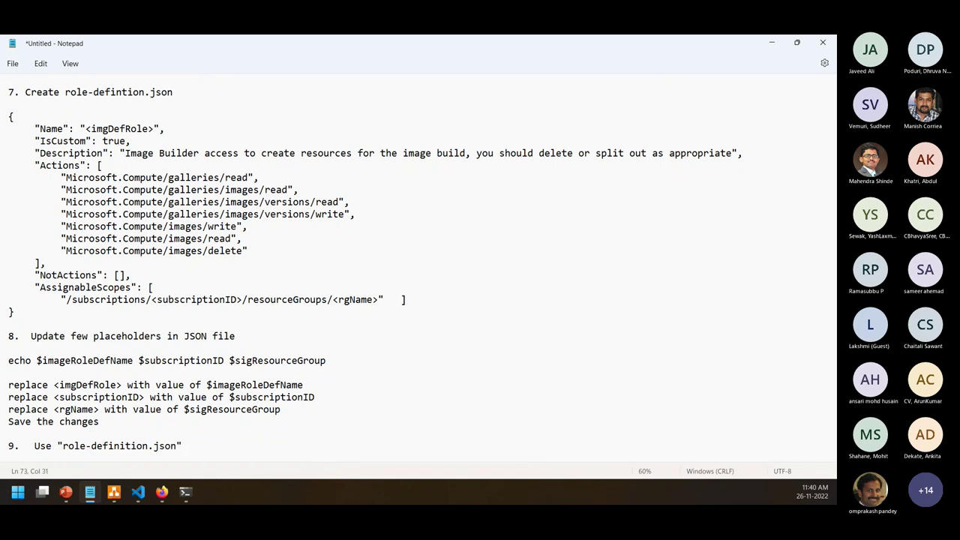
text( (p)
key(BackSpace)
text(Updated) to create new)
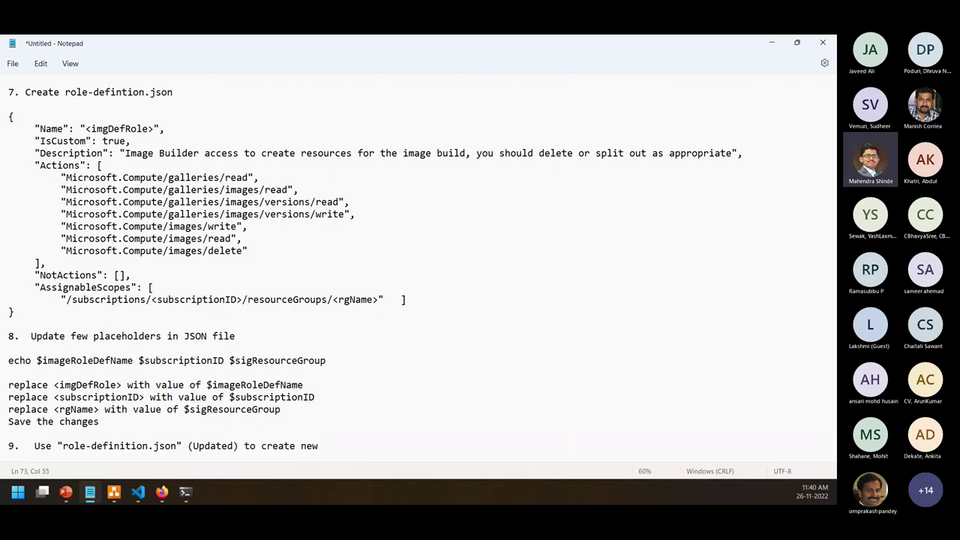
text( Azure Role)
key(Return)
key(Return)
key(ctrl+v)
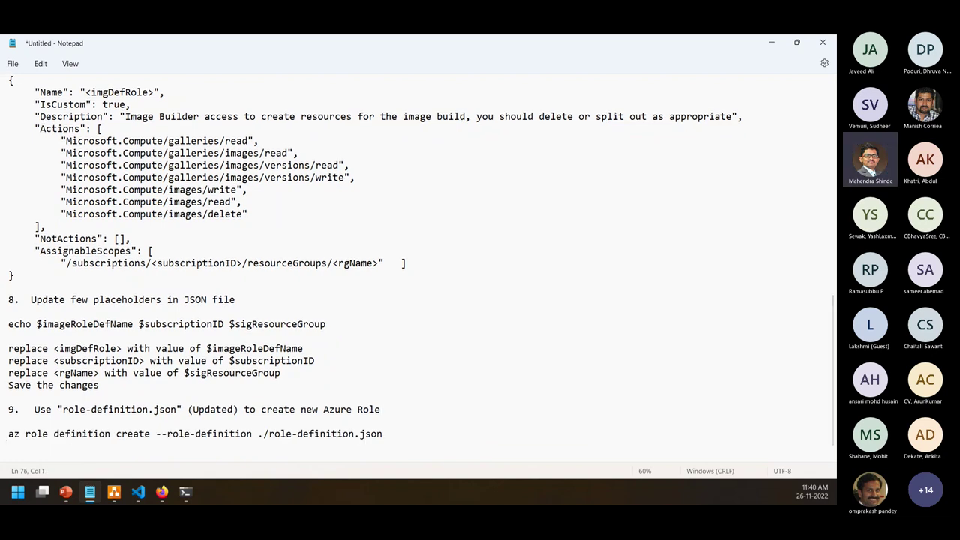
key(shift+End)
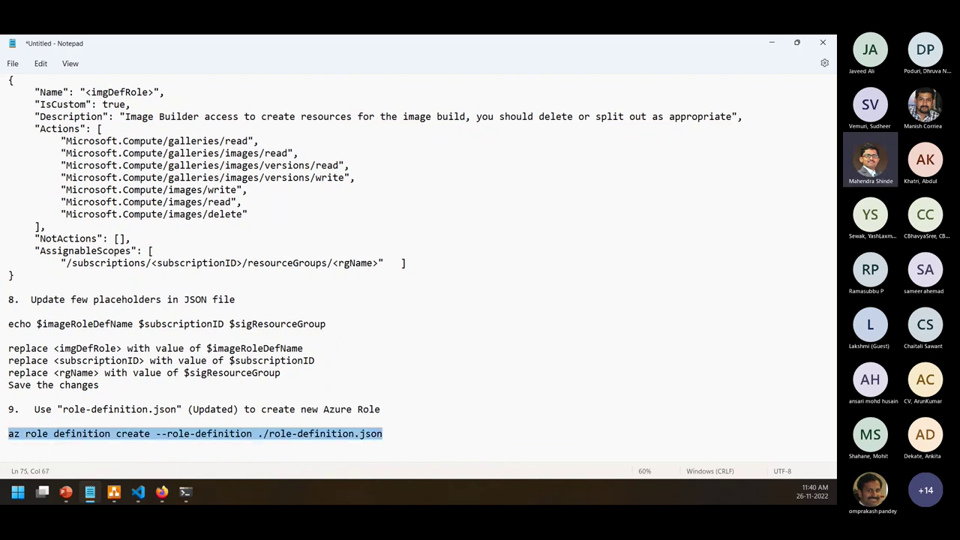
key(End)
key(shift+Left)
key(shift+Left)
key(shift+Left)
key(shift+Left)
key(shift+Left)
key(shift+Left)
key(shift+Left)
key(shift+Left)
key(shift+Left)
key(shift+Left)
key(shift+Left)
key(shift+Left)
key(shift+Left)
key(shift+Left)
key(shift+Left)
key(shift+Left)
key(shift+Left)
key(shift+Left)
key(shift+Left)
key(shift+Left)
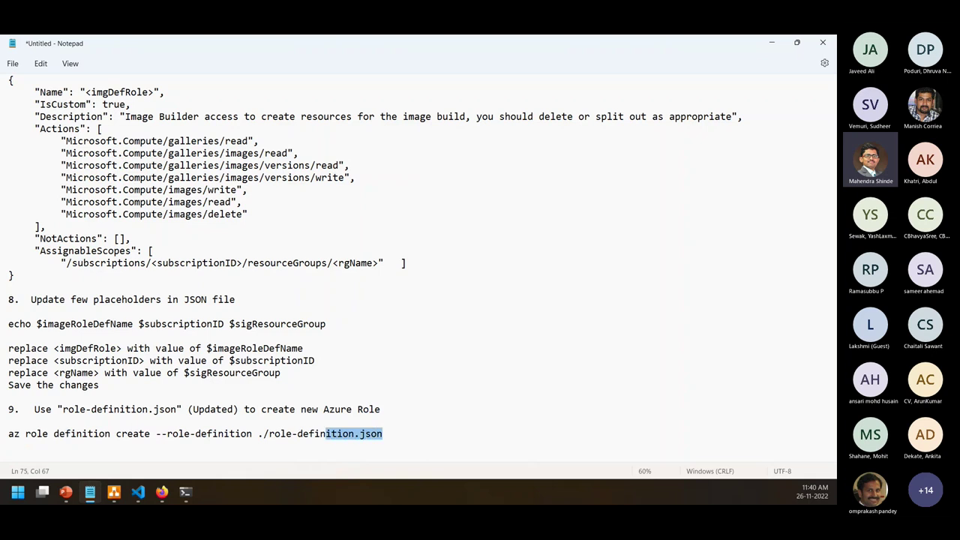
key(shift+Right)
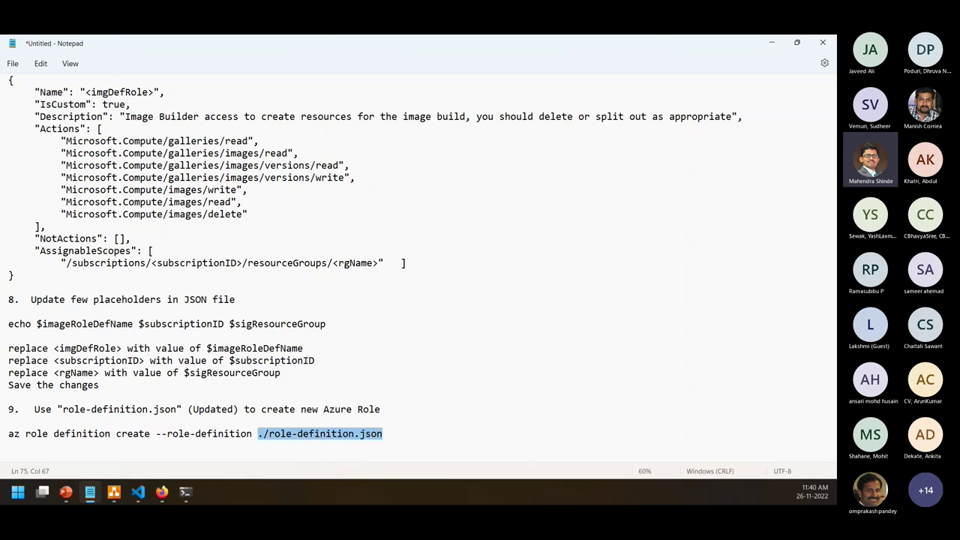
click(8, 446)
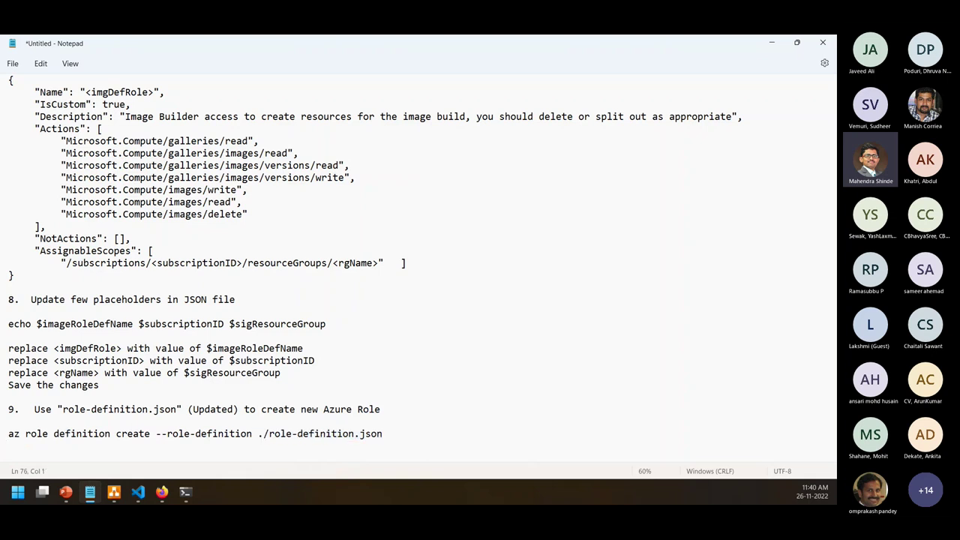
key(Return)
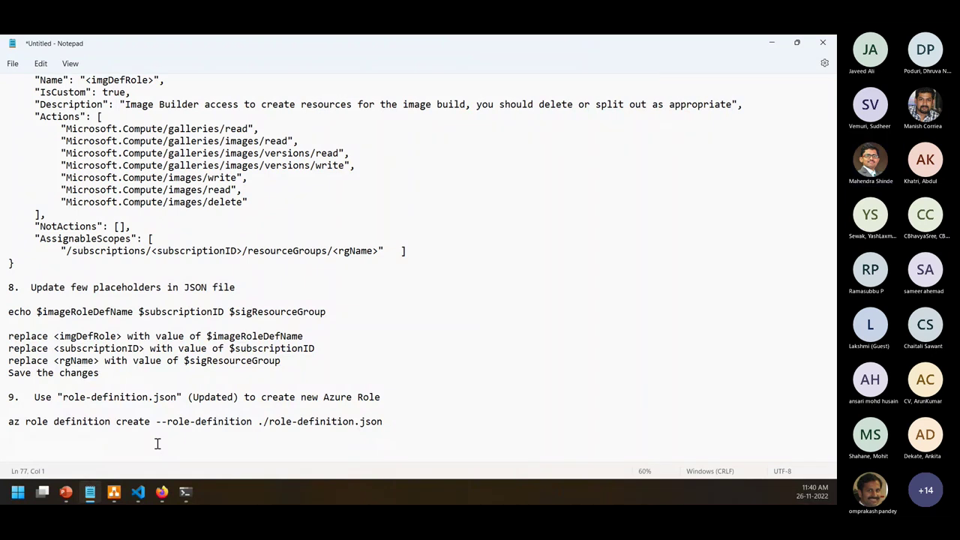
Save the notes to the Desktop as 'steps' and minimize Notepad
key(ctrl+a)
click(166, 431)
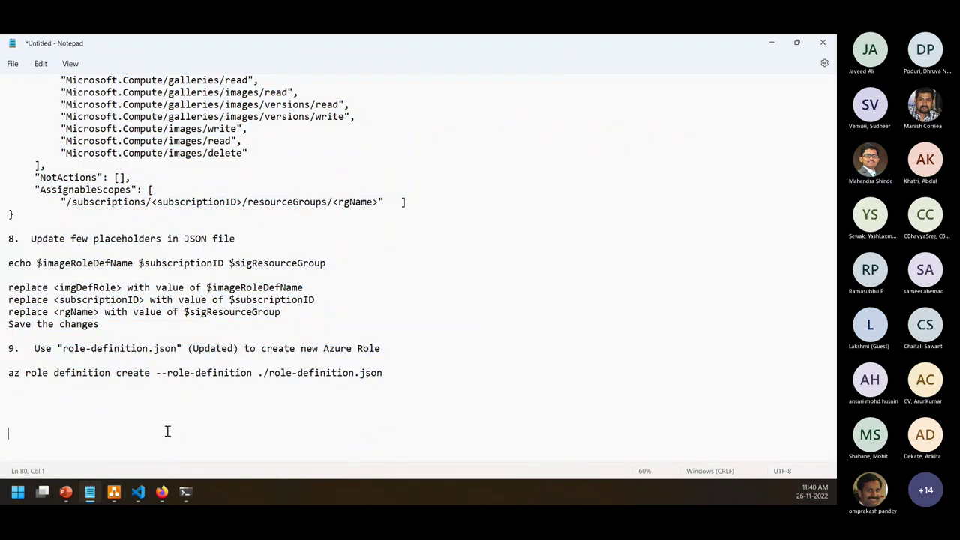
key(ctrl+s)
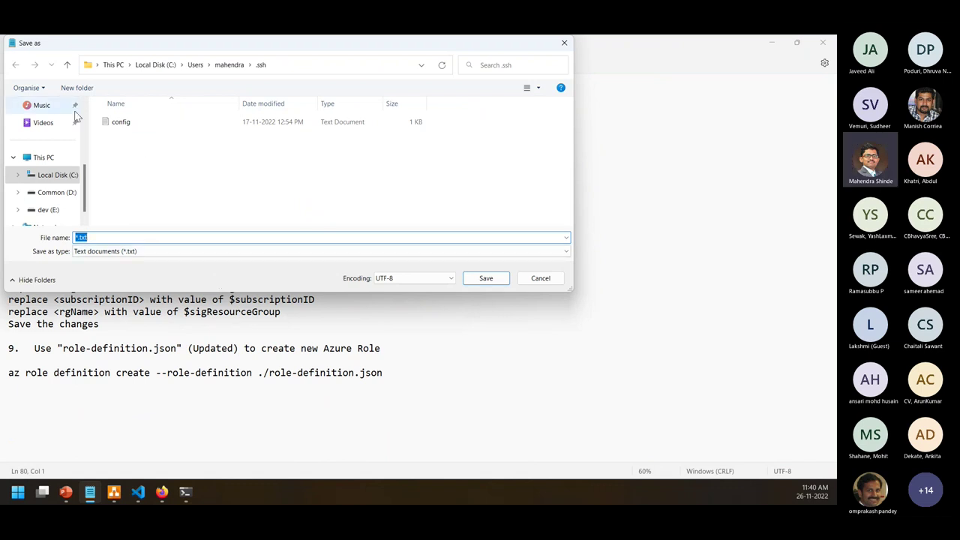
scroll(51, 187, up, 1)
scroll(51, 150, up, 3)
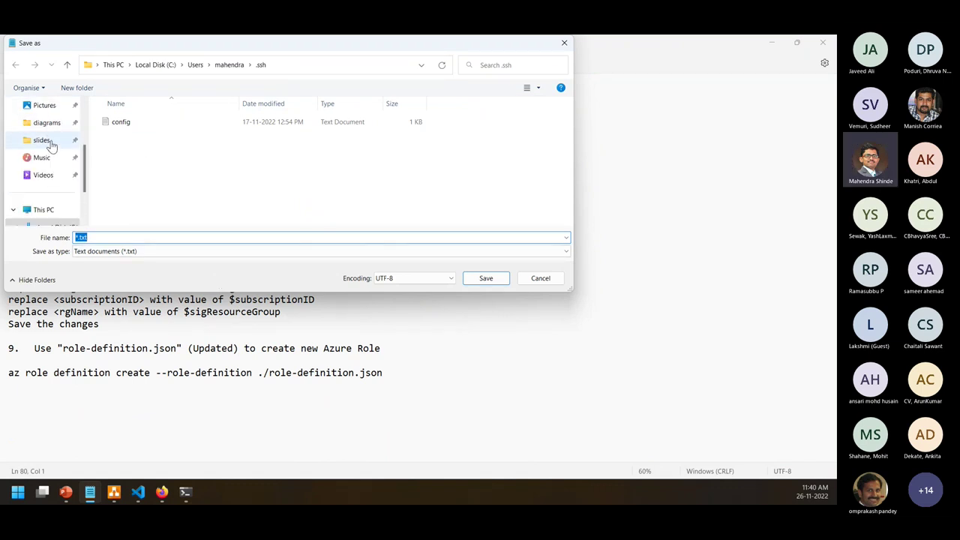
click(44, 123)
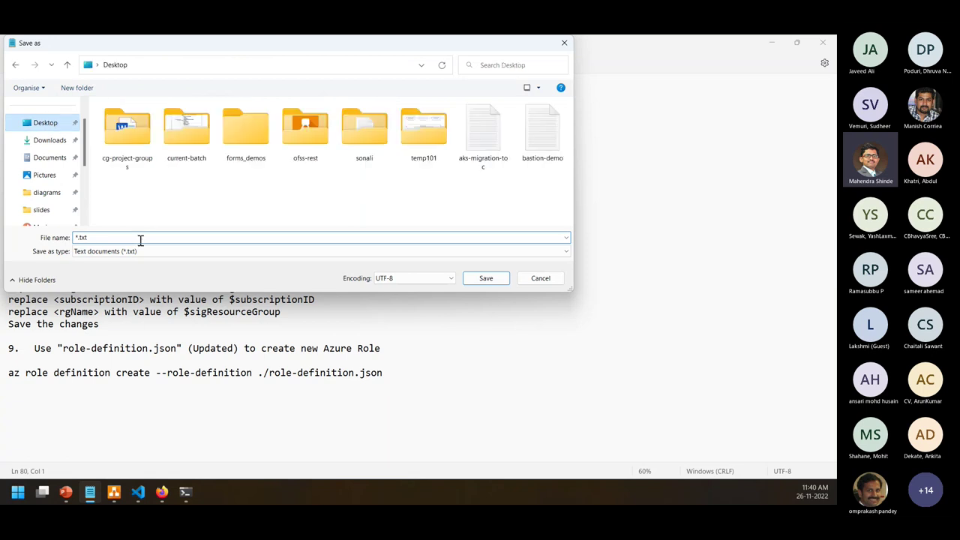
text(steps)
key(Return)
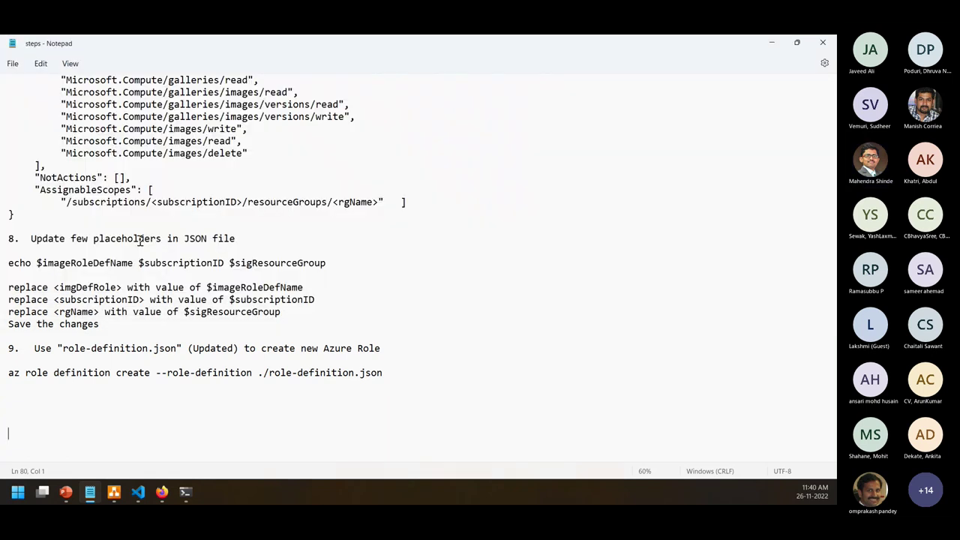
click(66, 405)
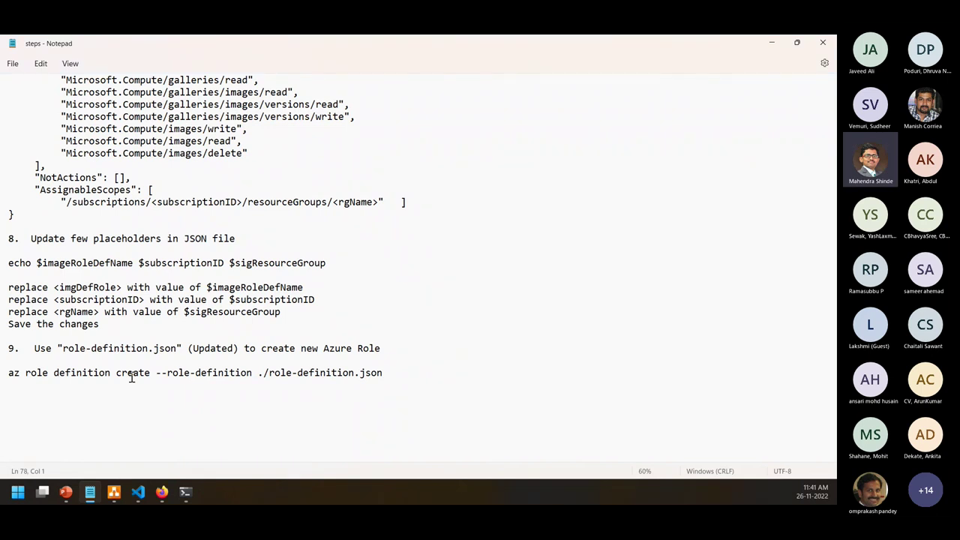
click(778, 40)
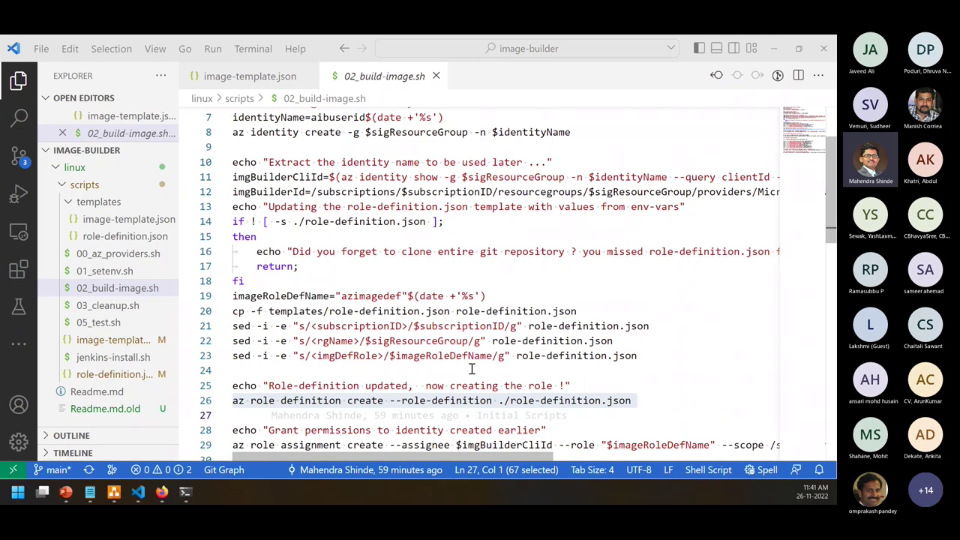
Copy the az role assignment create command on line 29 and return to the steps notes
scroll(471, 368, down, 3)
drag(395, 297, 389, 297)
key(Home)
key(shift+End)
key(ctrl+c)
key(alt+Tab)
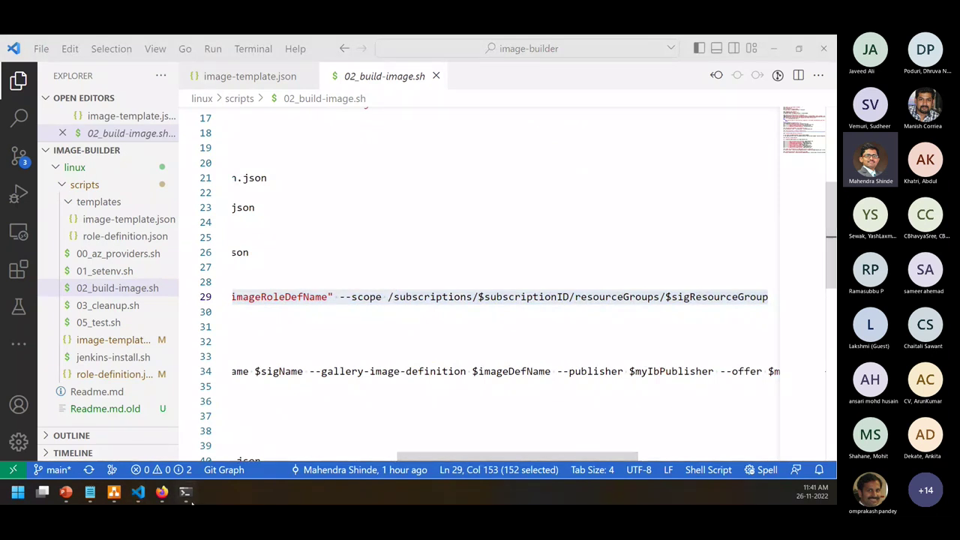
key(alt+Tab)
click(138, 492)
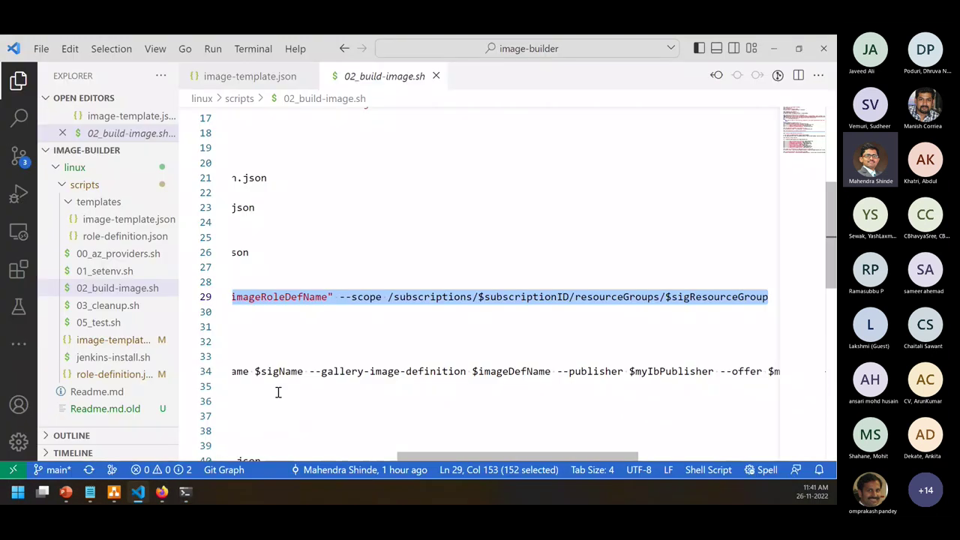
key(alt+Tab)
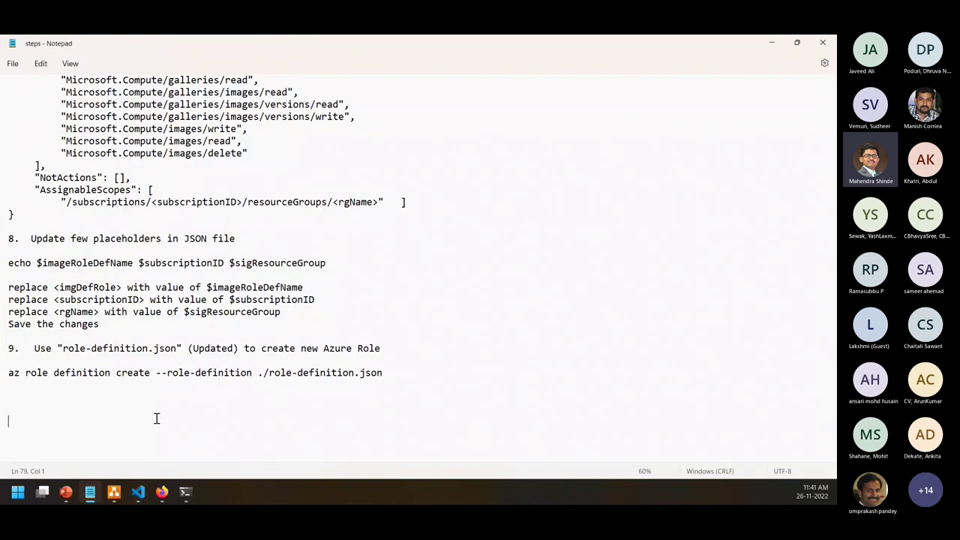
Add step 10, 'Assign the role to newly created idenity:', followed by the az role assignment create command
text(10. Assign the )
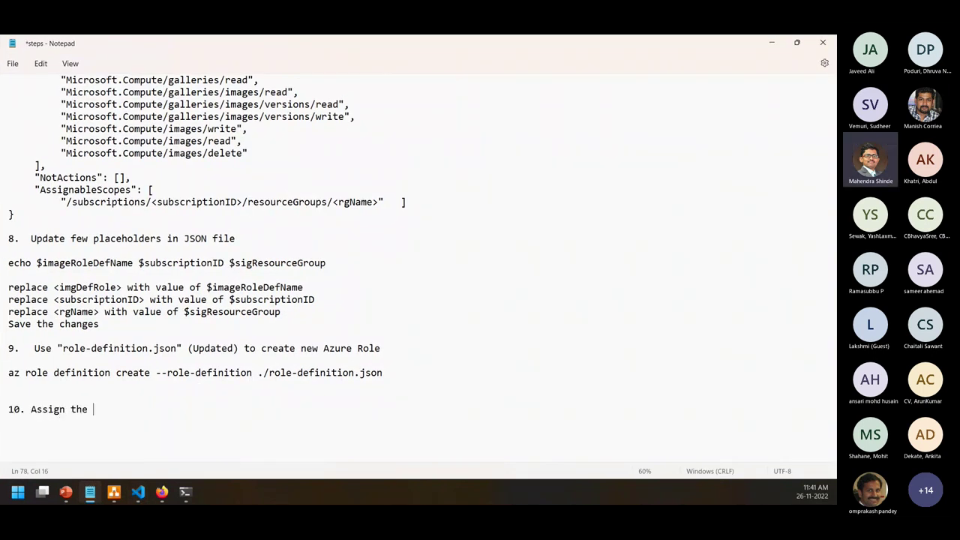
text(role to newly created idenyo)
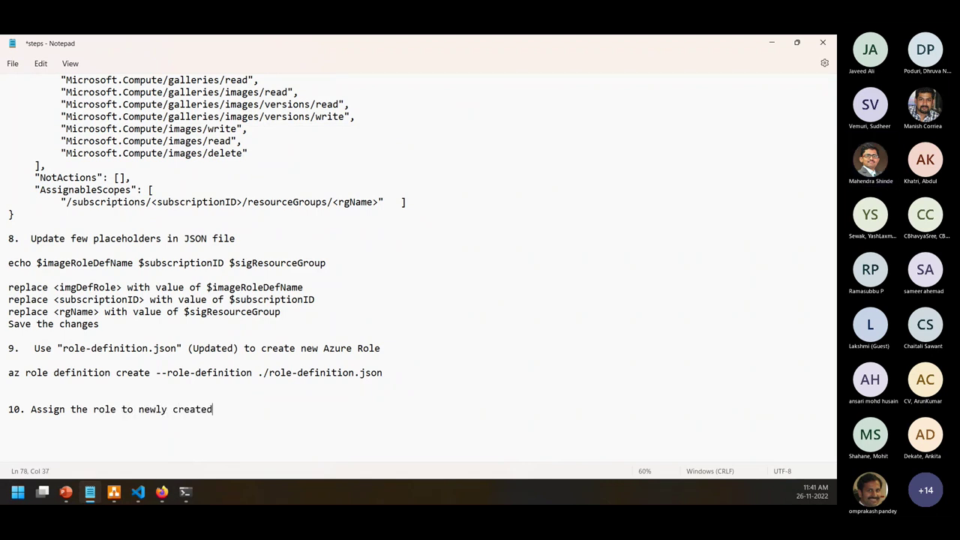
key(BackSpace)
key(BackSpace)
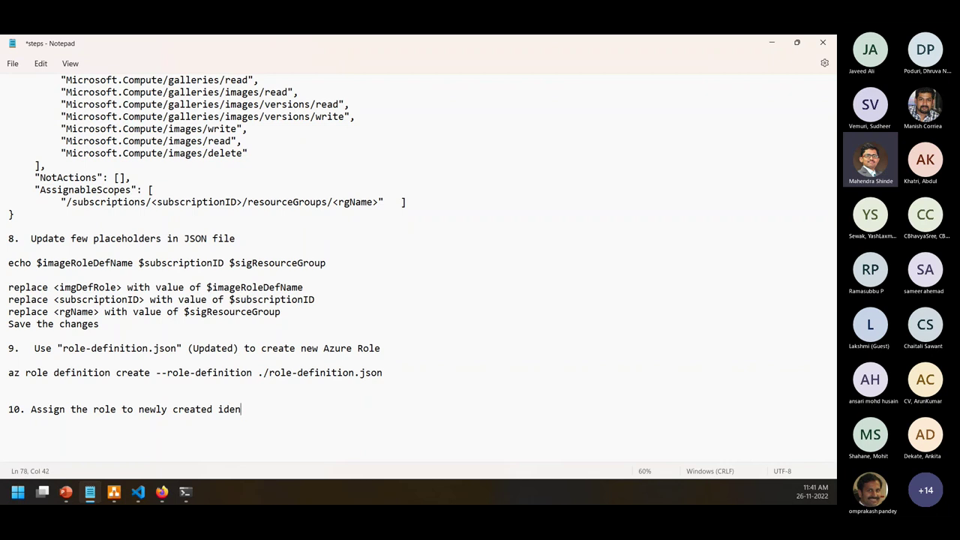
text(ity:)
key(Return)
key(Return)
key(ctrl+v)
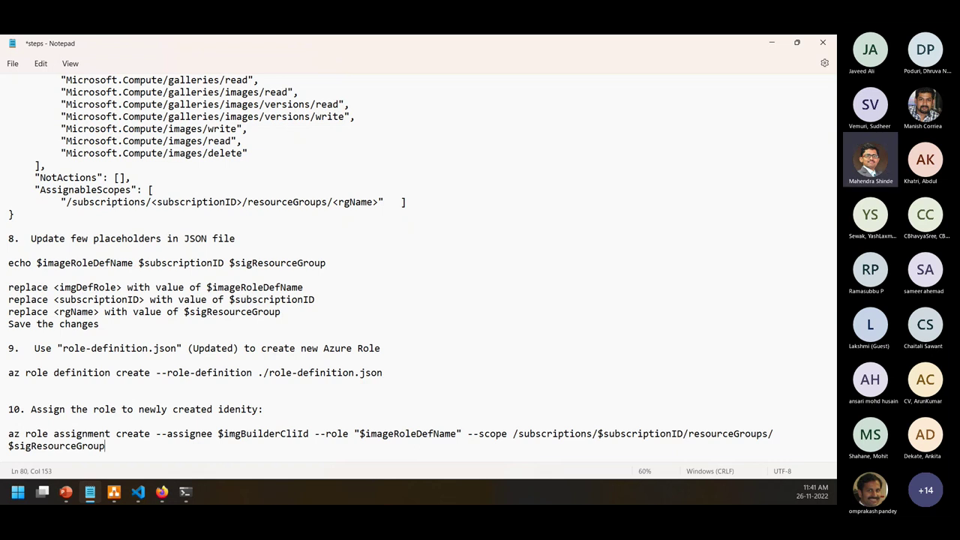
click(111, 433)
scroll(257, 430, up, 5)
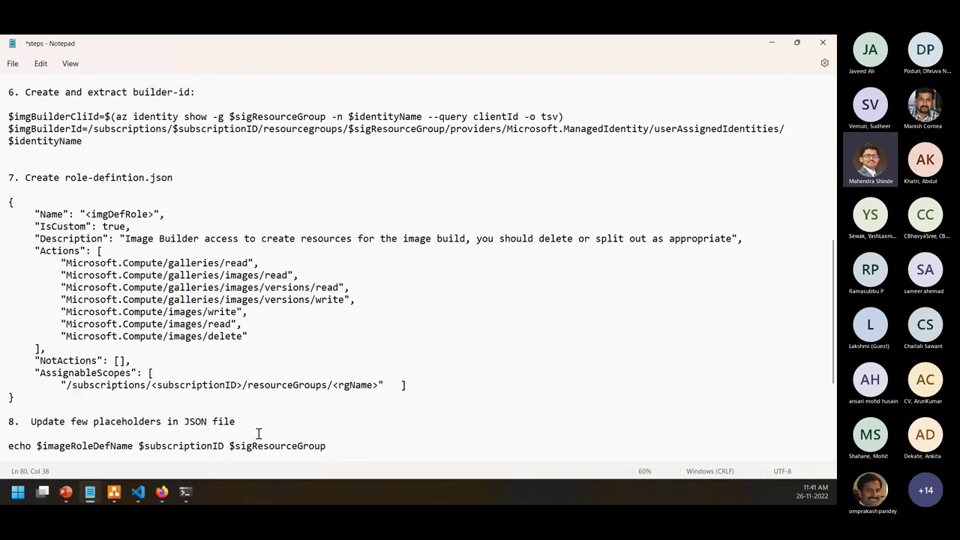
triple_click(160, 118)
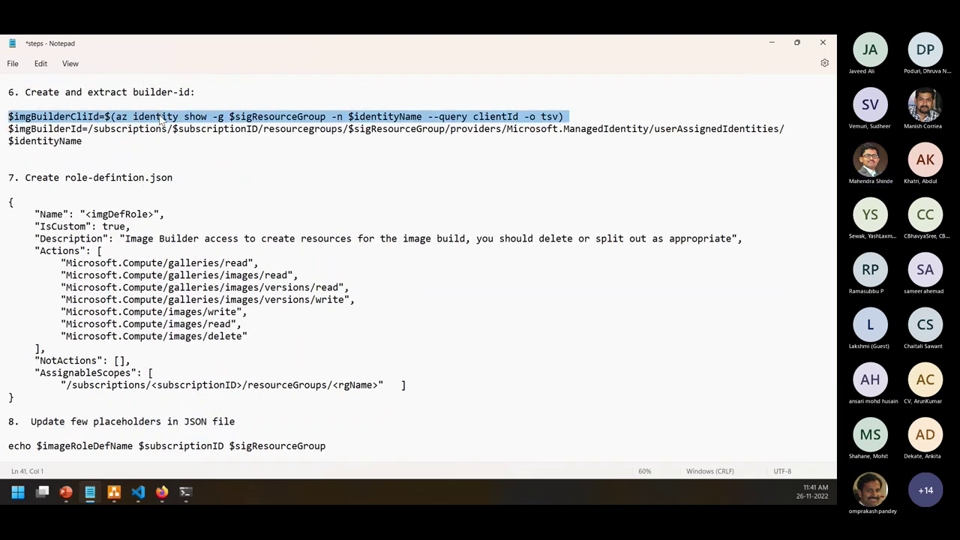
scroll(269, 308, down, 6)
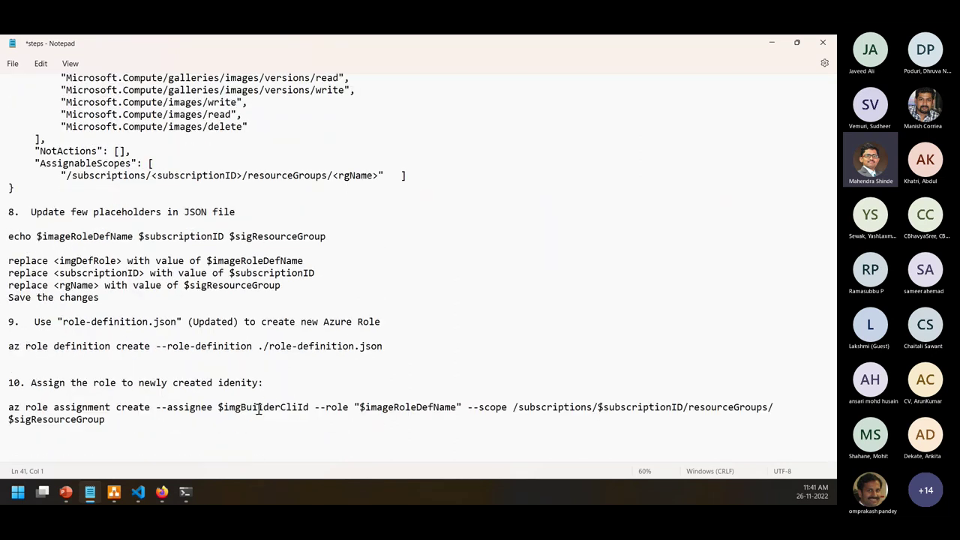
double_click(391, 407)
scroll(167, 188, up, 6)
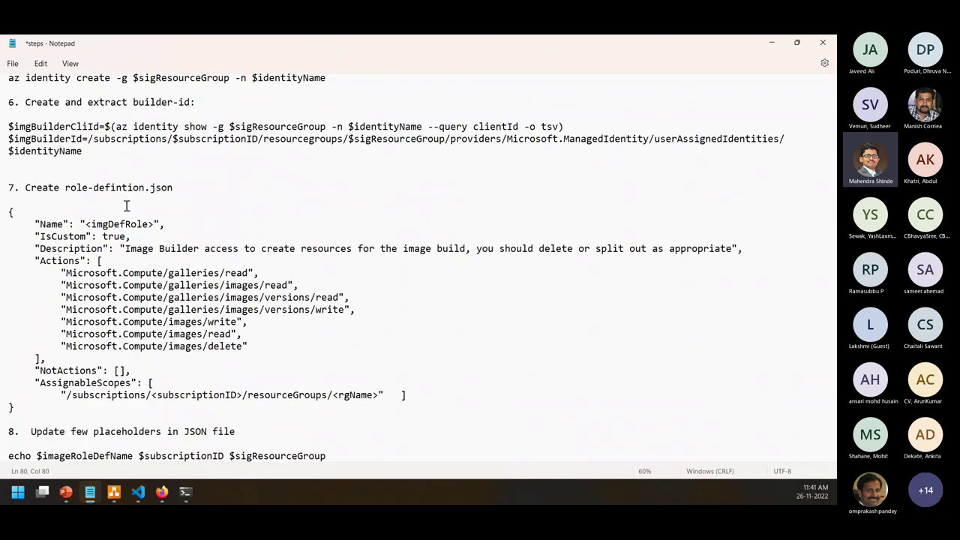
scroll(125, 204, up, 3)
scroll(84, 194, up, 4)
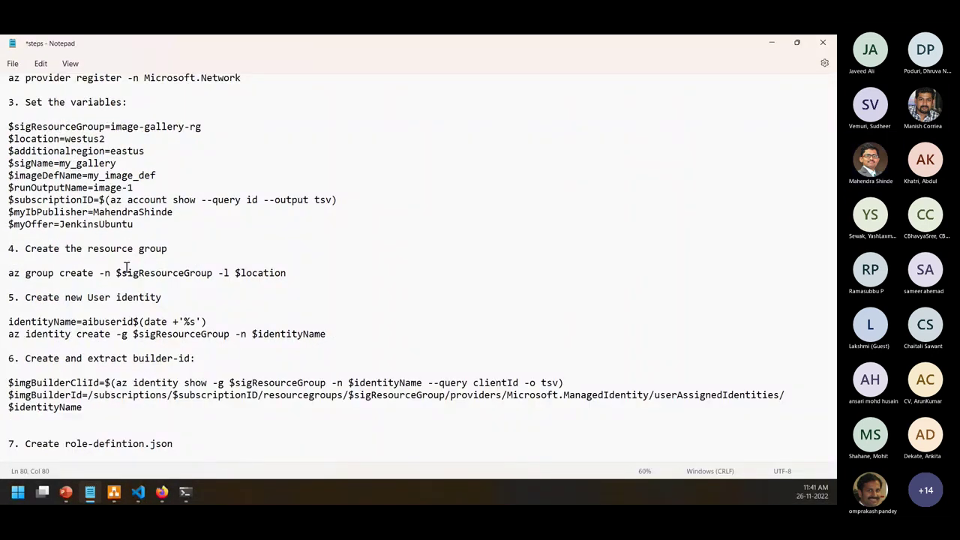
scroll(126, 272, down, 5)
scroll(128, 270, down, 3)
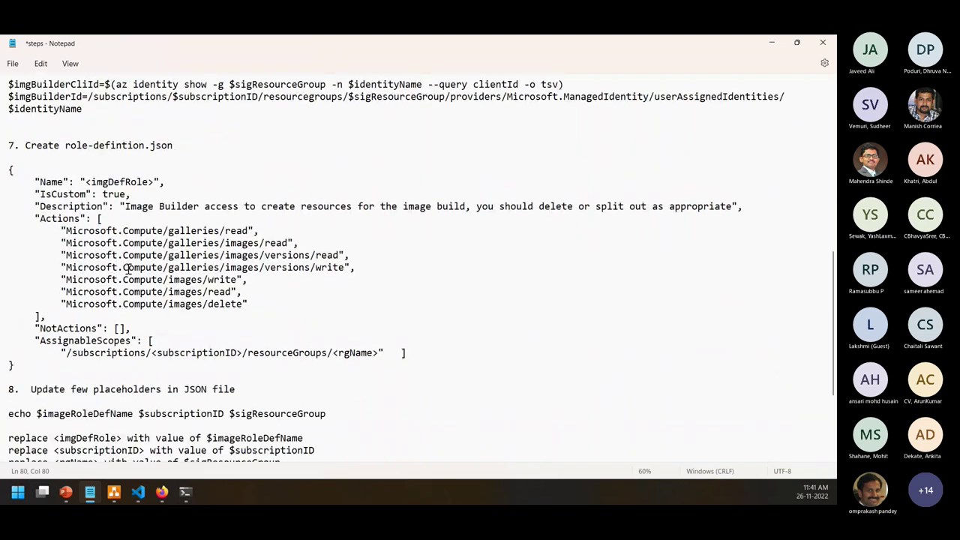
triple_click(142, 182)
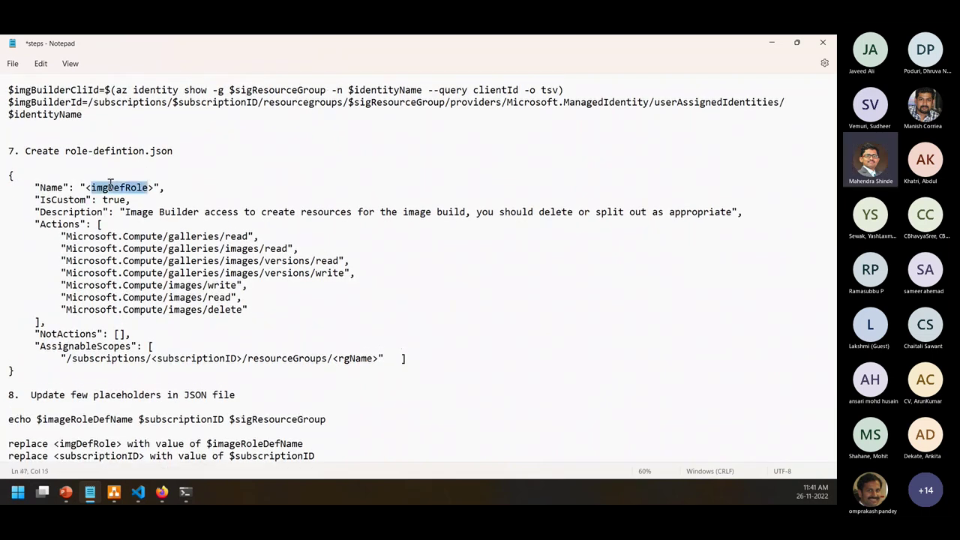
scroll(160, 276, down, 2)
scroll(159, 276, down, 3)
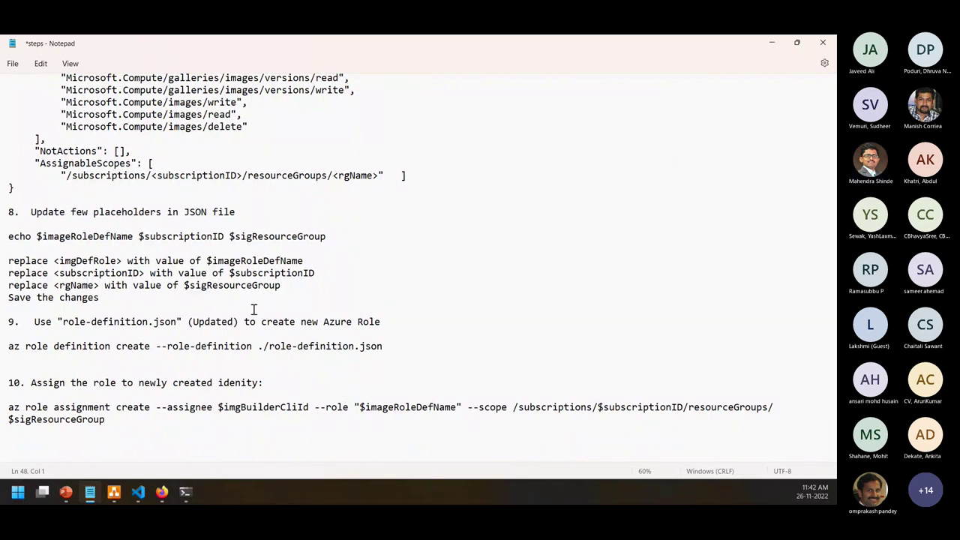
double_click(88, 236)
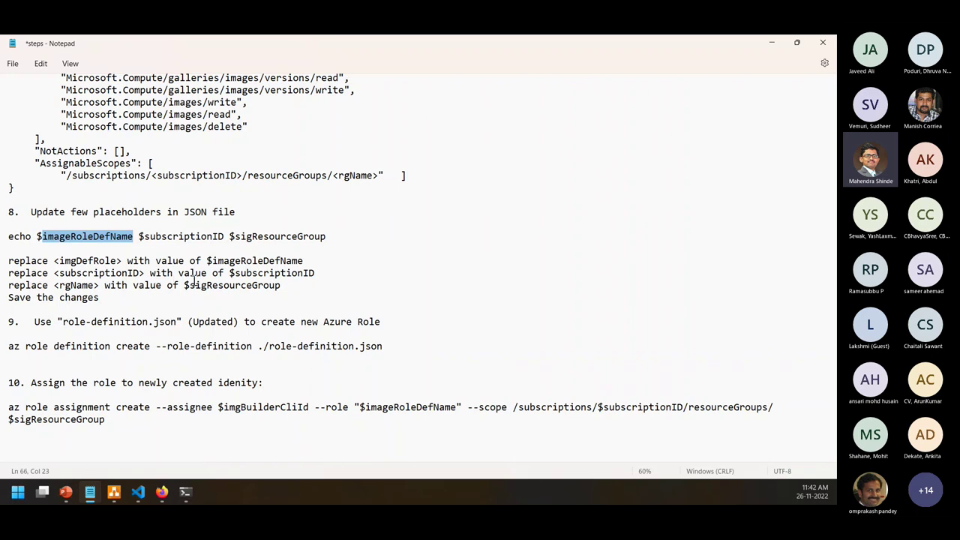
scroll(158, 208, up, 2)
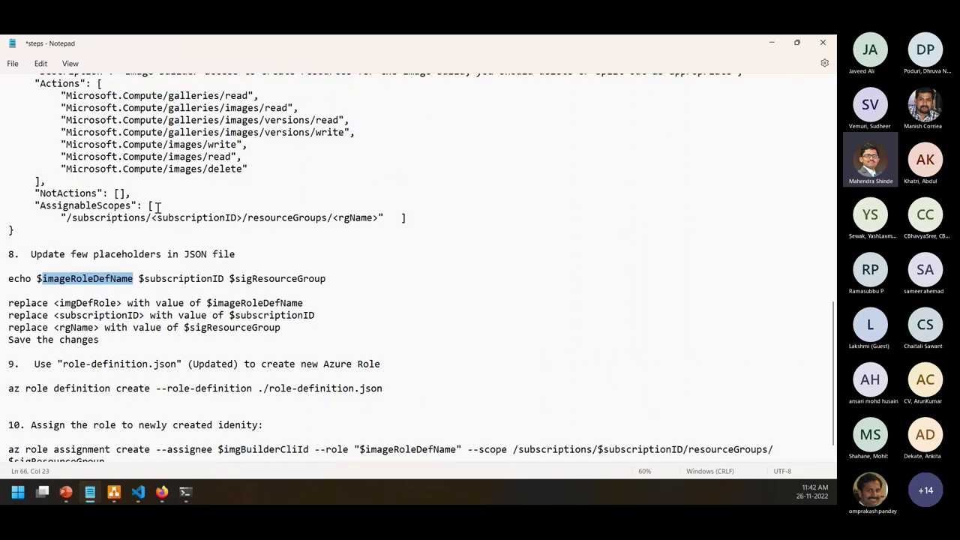
scroll(158, 210, up, 7)
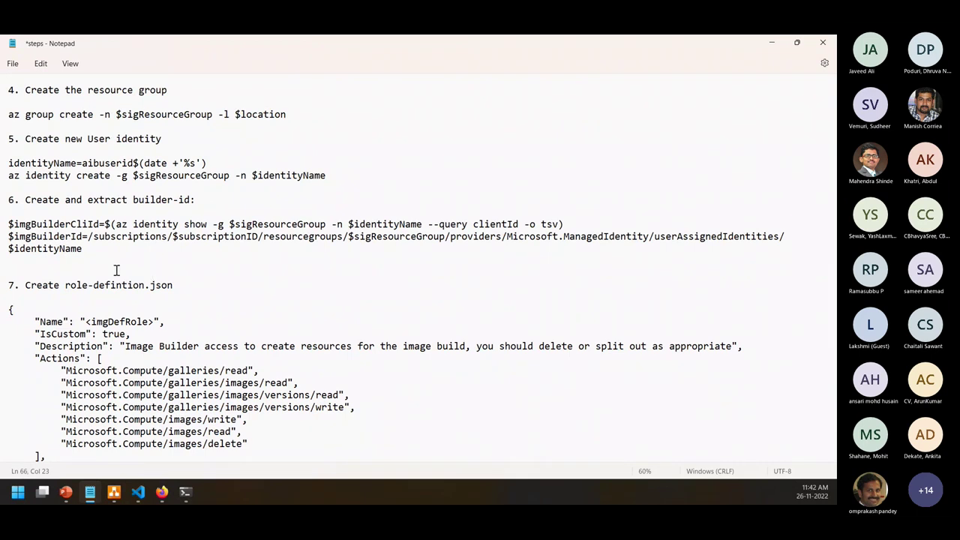
scroll(116, 270, up, 1)
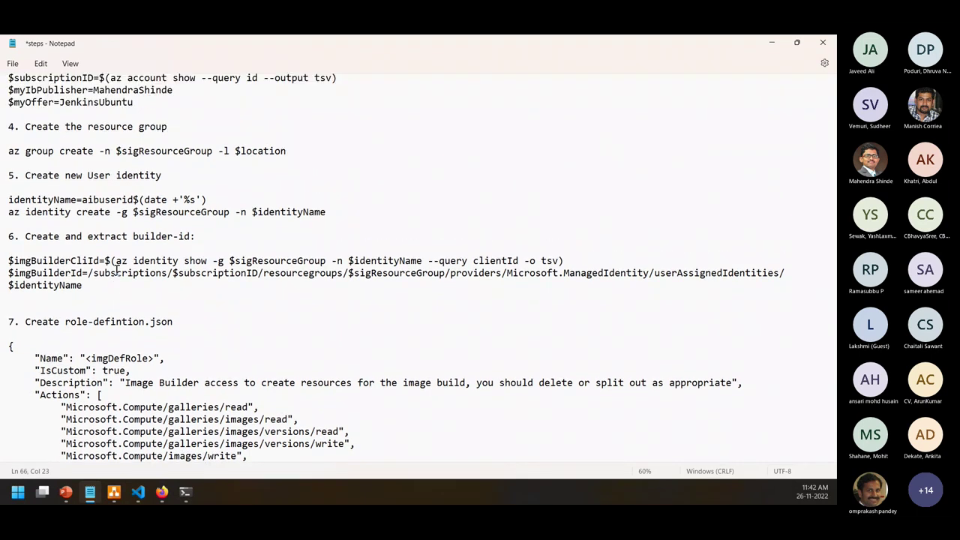
scroll(116, 270, up, 3)
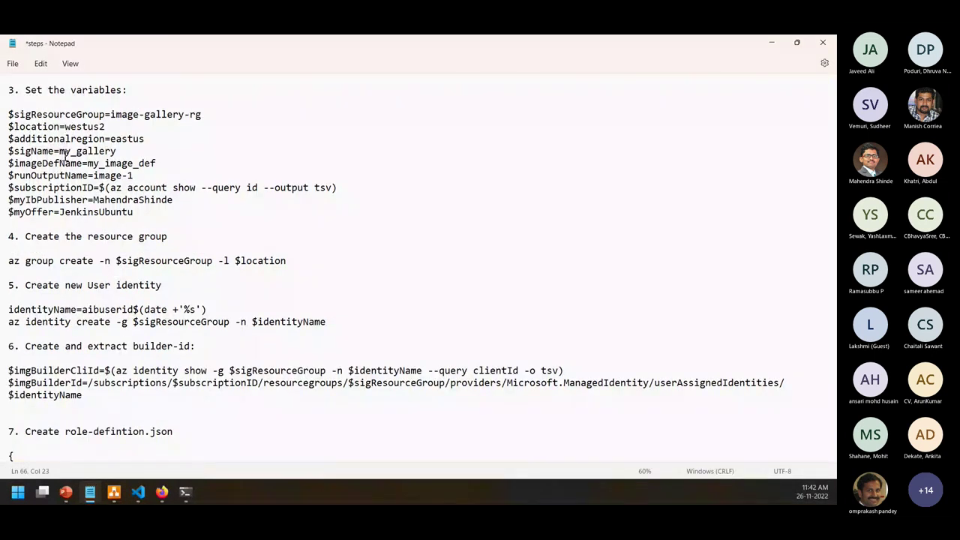
scroll(161, 289, down, 1)
scroll(162, 289, down, 8)
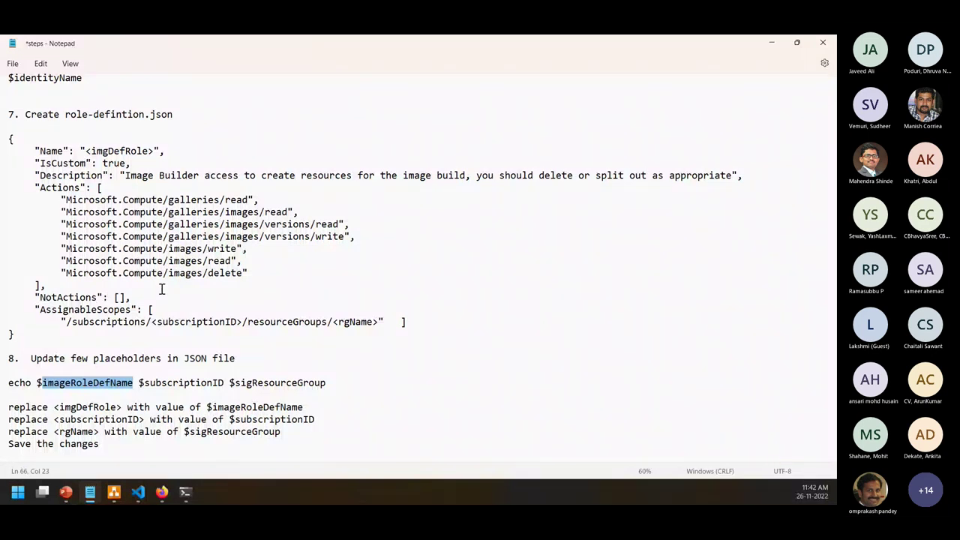
scroll(182, 371, down, 2)
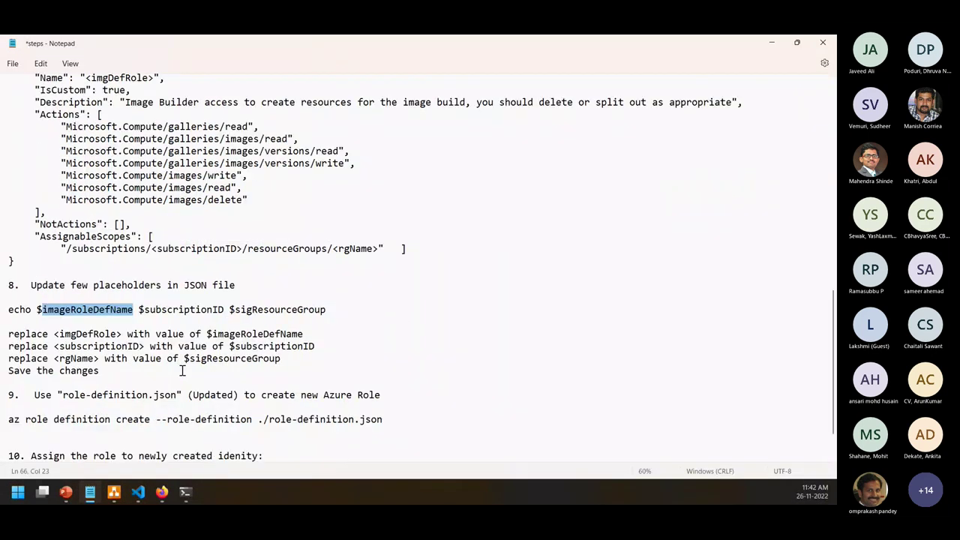
scroll(181, 370, down, 2)
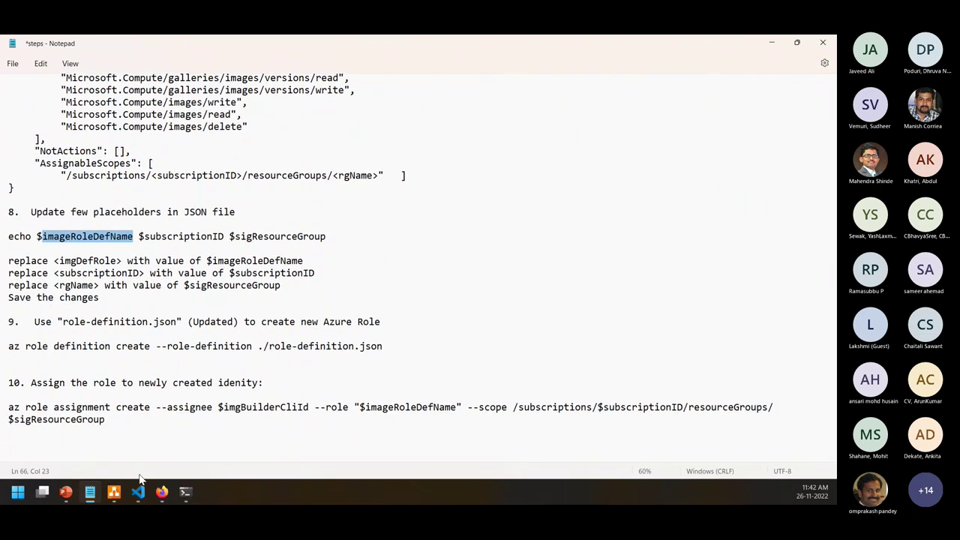
Copy the imageRoleDefName assignment from line 19 of 02_build-image.sh
click(138, 491)
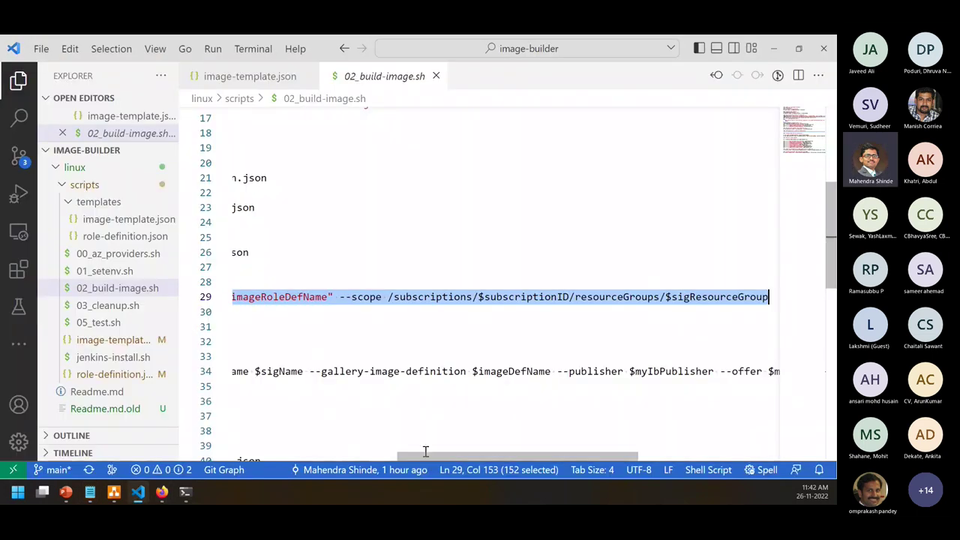
drag(429, 456, 263, 456)
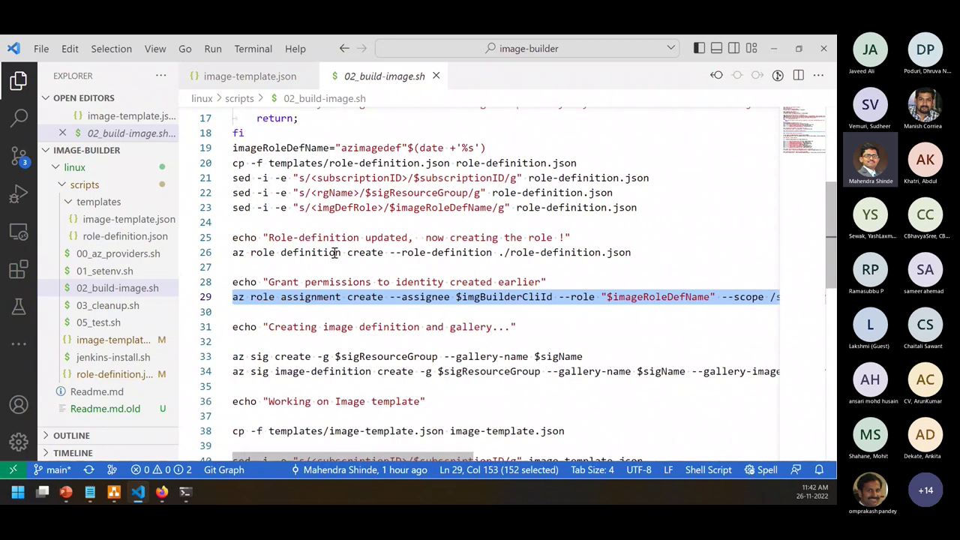
scroll(335, 252, up, 1)
triple_click(299, 197)
key(ctrl+c)
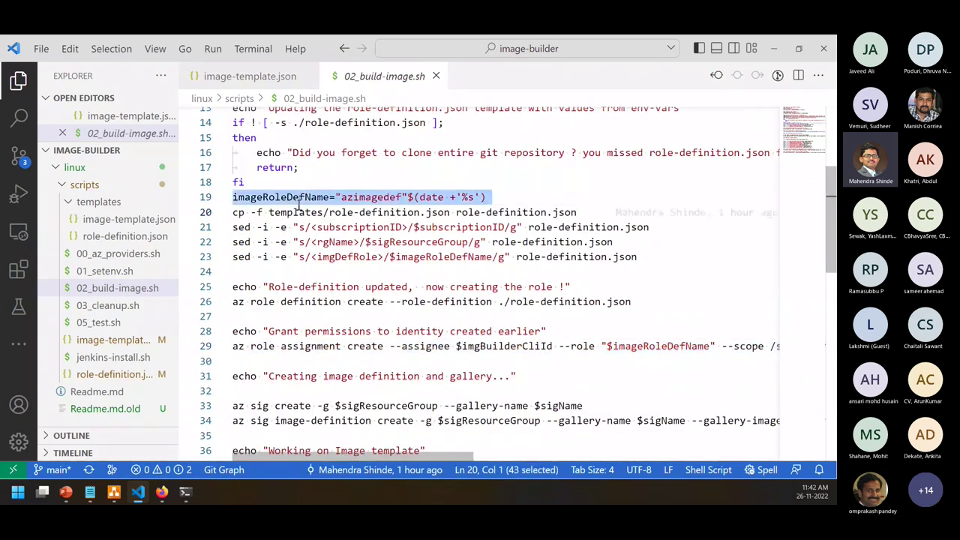
Paste imageRoleDefName="azimagedef"$(date +'%s') into step 8 above the echo line, then go to PowerShell
key(alt+Tab)
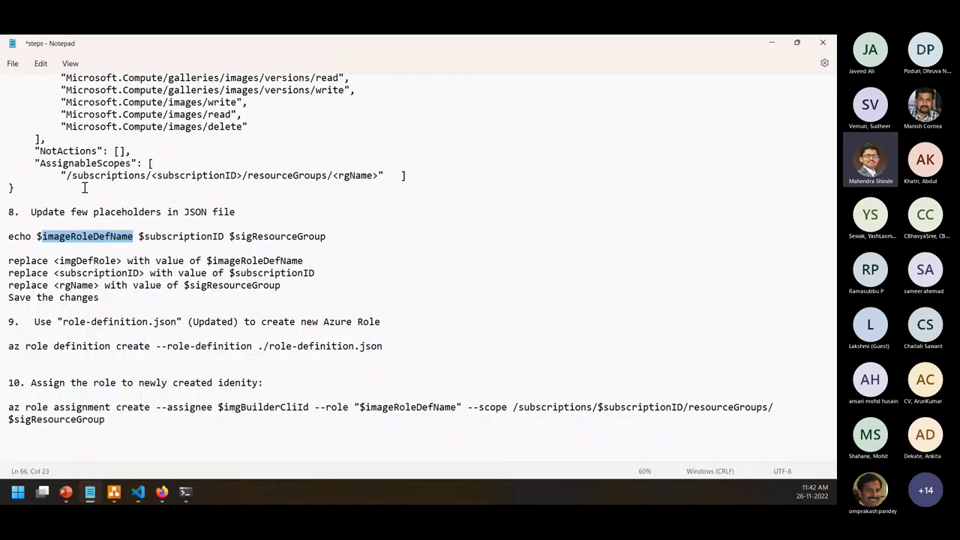
key(Up)
key(Up)
key(Up)
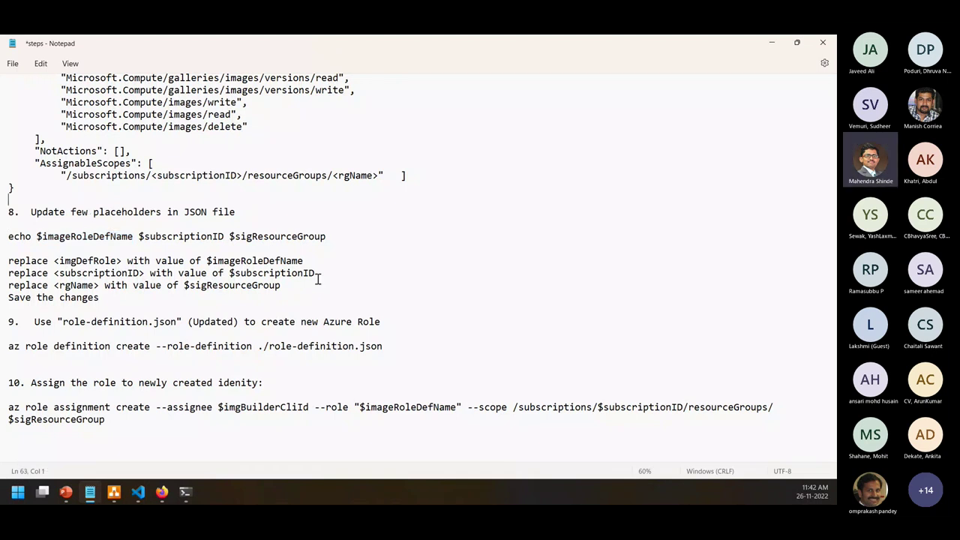
key(Return)
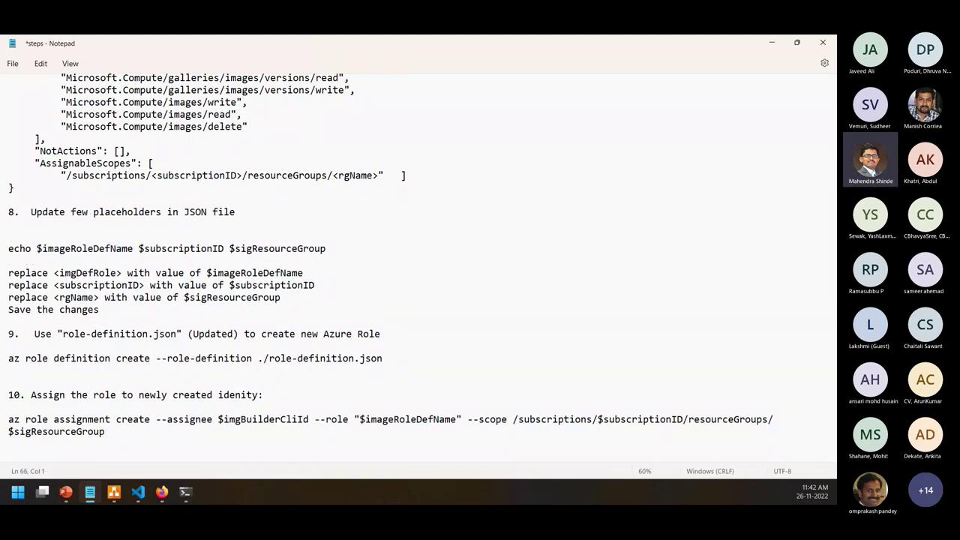
key(ctrl+v)
key(BackSpace)
key(shift+Left)
key(shift+Left)
key(shift+Left)
key(shift+Left)
key(shift+Left)
key(shift+Left)
key(shift+Left)
key(shift+Left)
key(shift+Left)
key(shift+Left)
key(shift+Left)
key(shift+Left)
key(shift+Left)
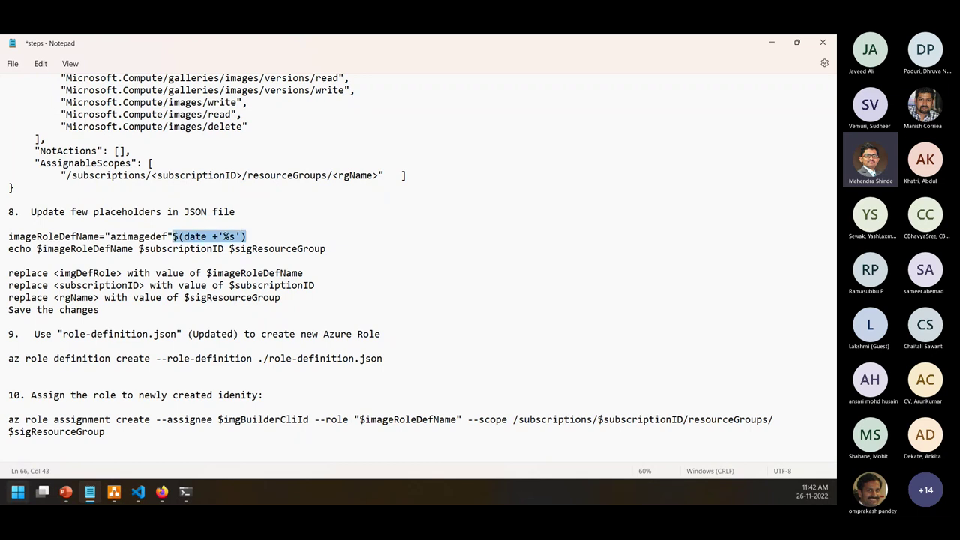
click(185, 493)
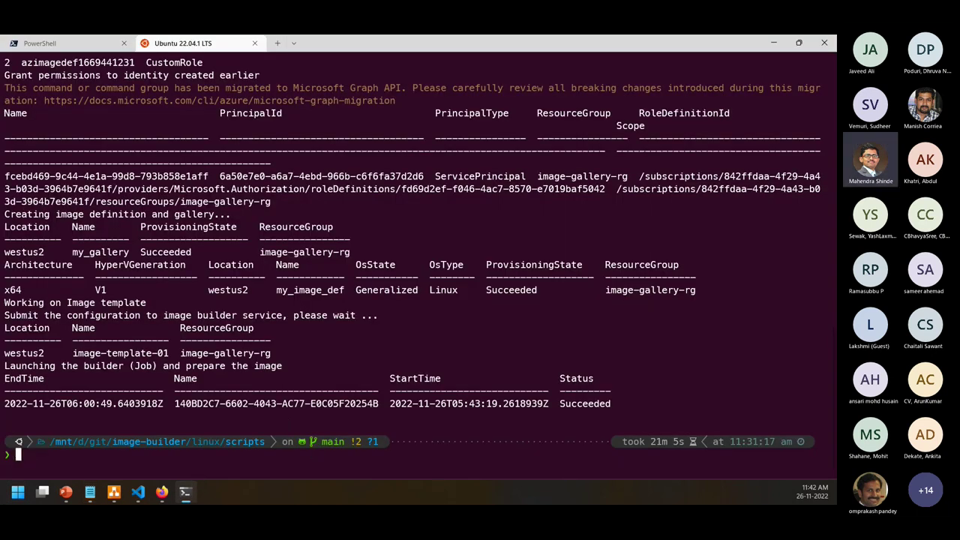
key(ctrl+Tab)
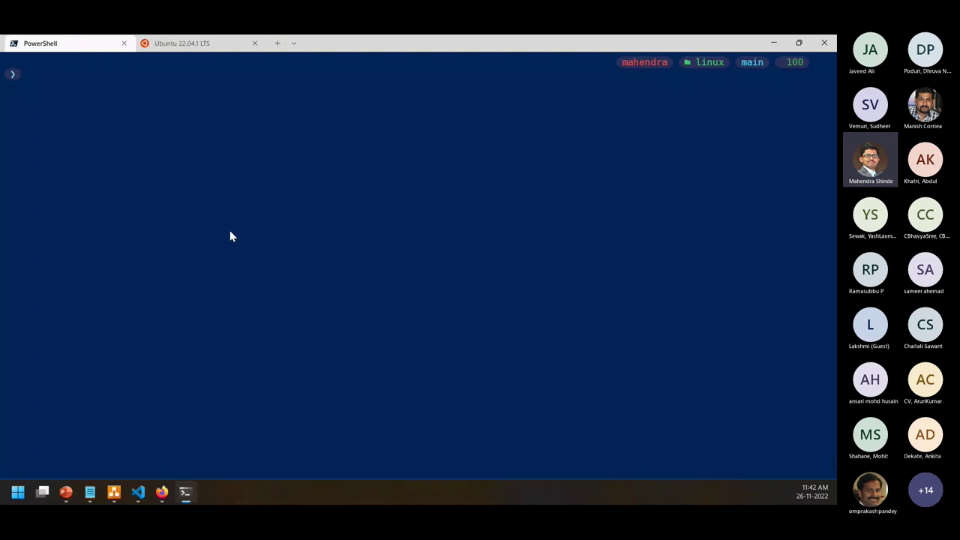
Look up PowerShell's date command, running get-date and get-help get-date
text(date)
key(Return)
key(Up)
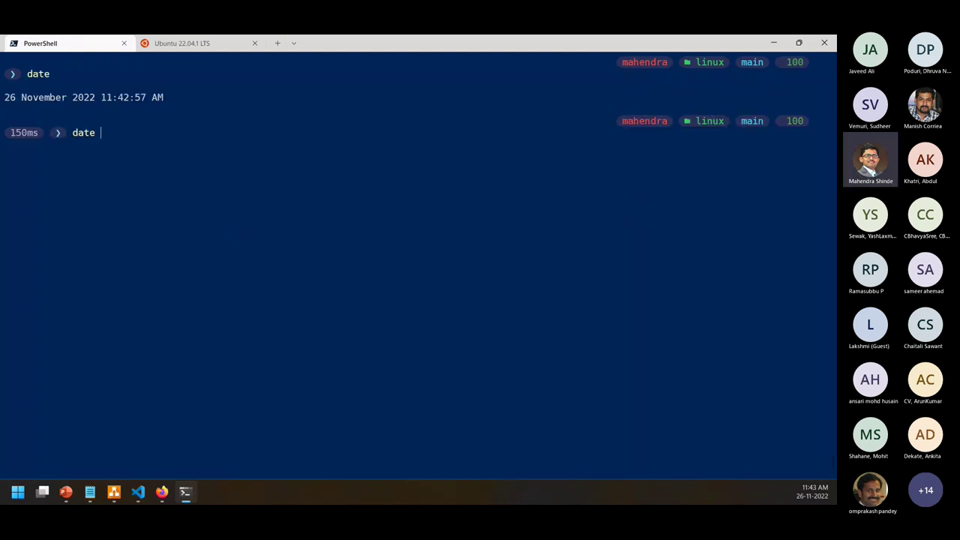
text(-s)
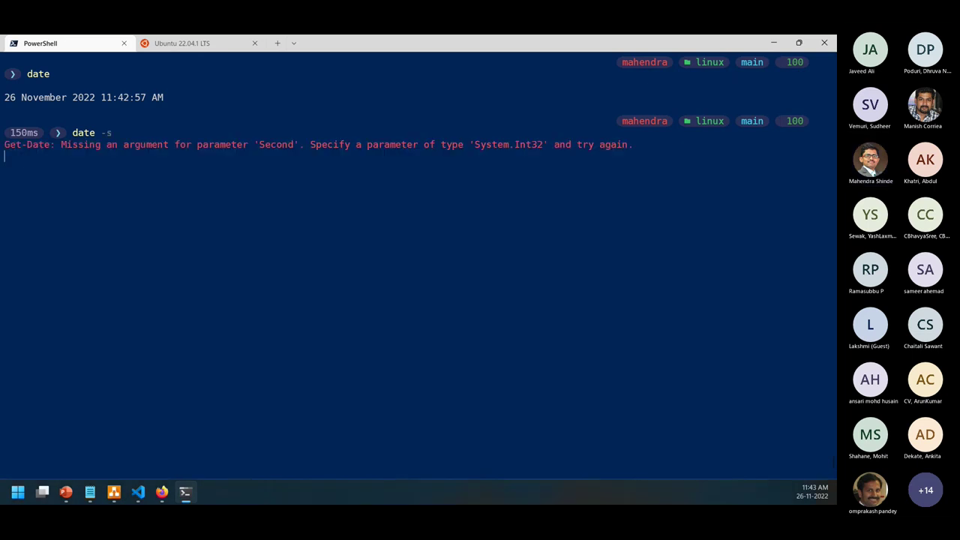
text(date -)
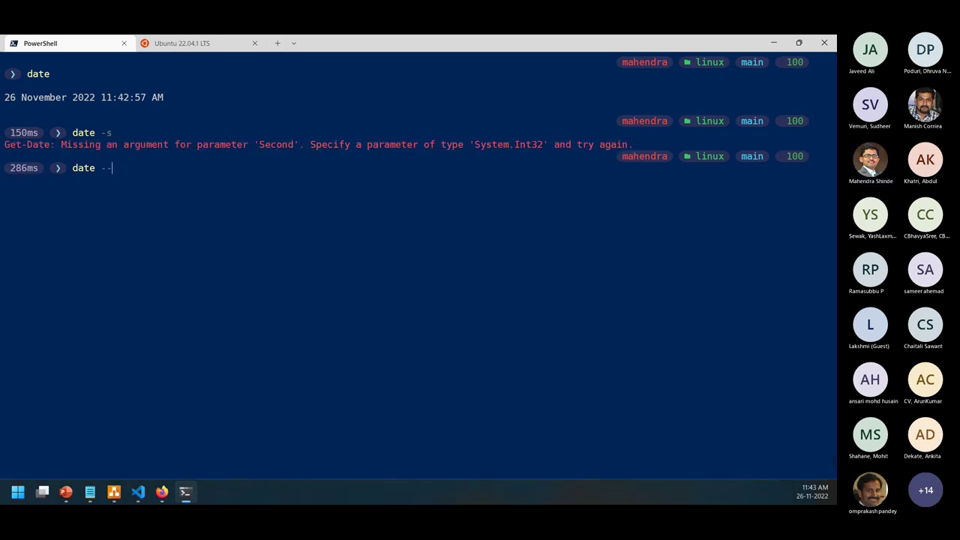
text(-help)
key(Return)
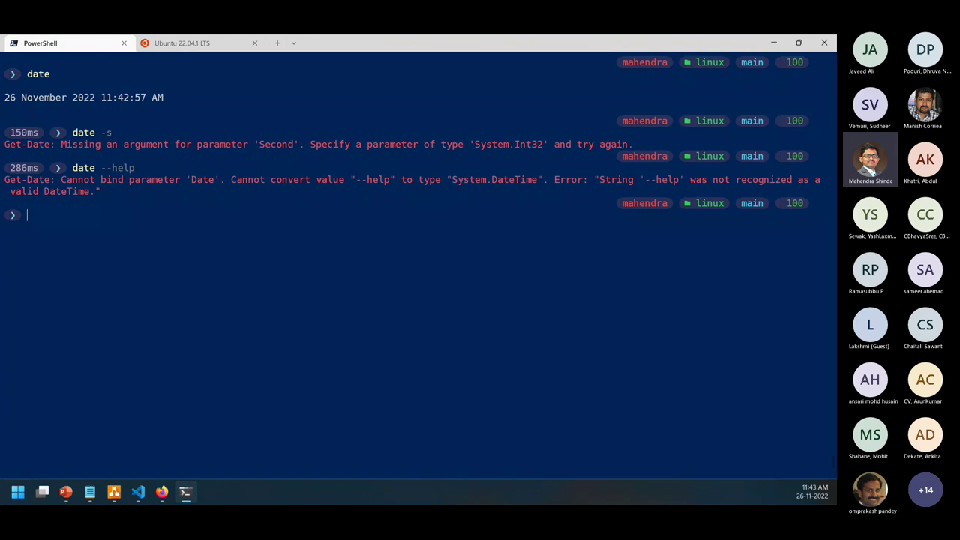
text(get-help )
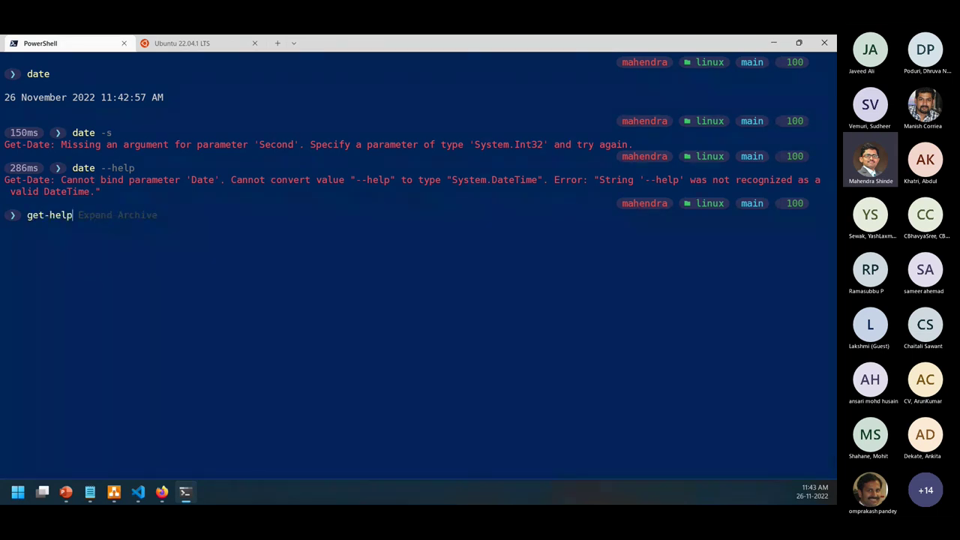
text(date)
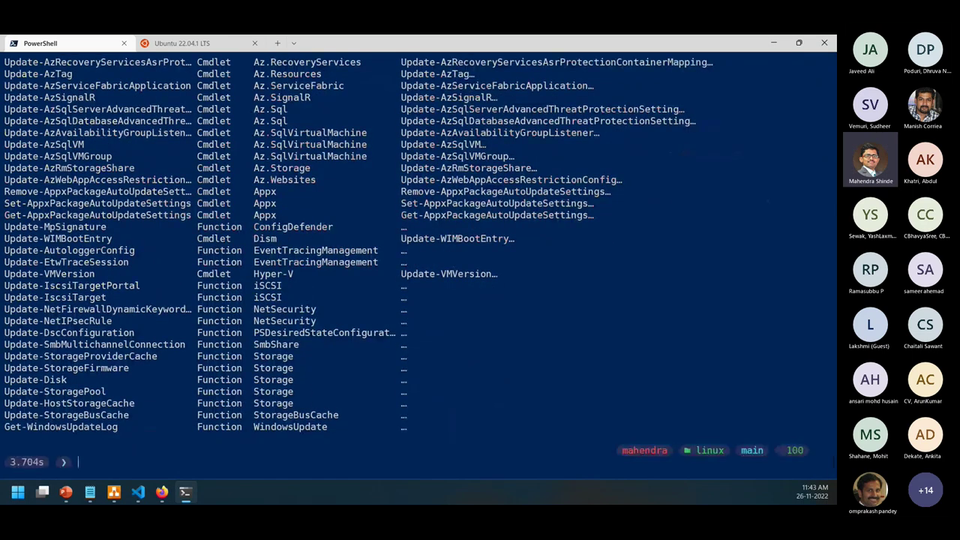
scroll(348, 272, up, 10)
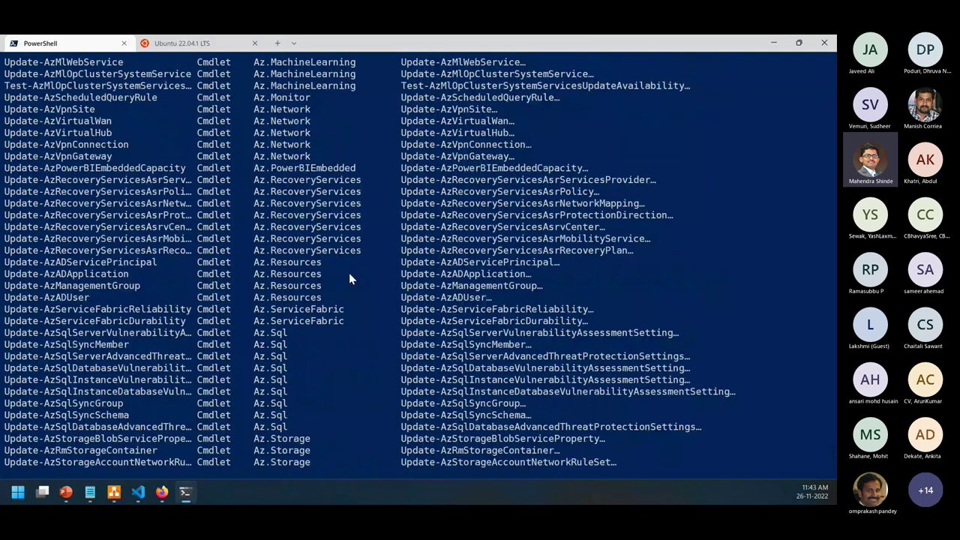
scroll(348, 275, up, 10)
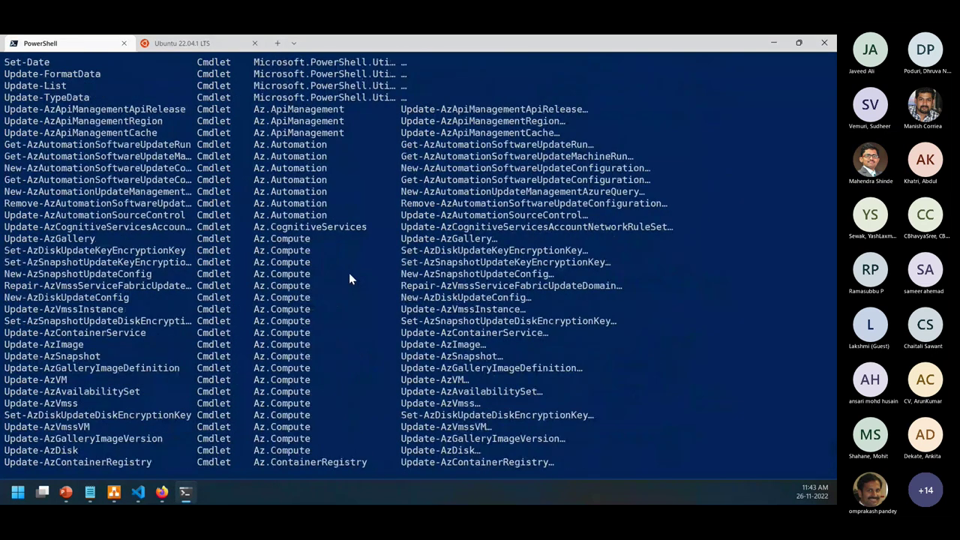
scroll(349, 275, up, 5)
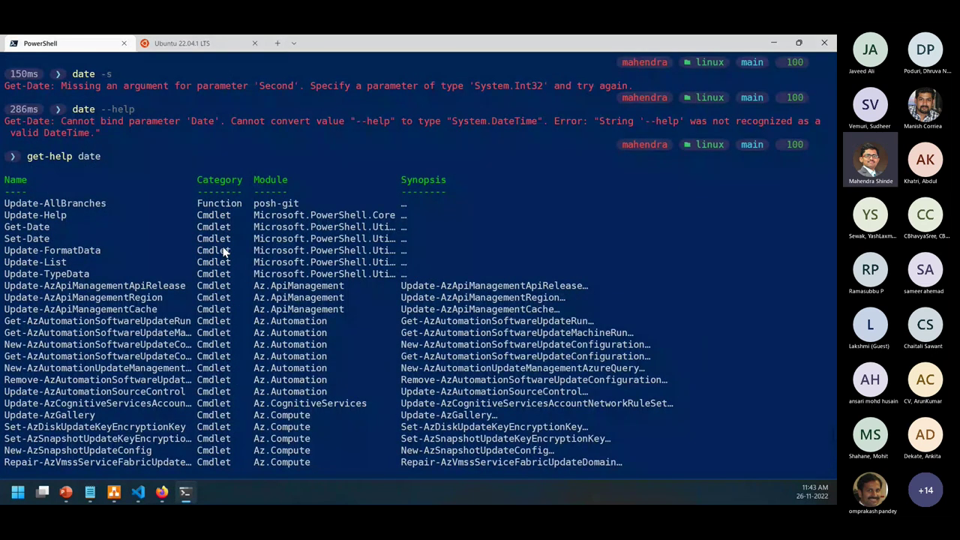
key(ctrl+l)
text(get-date)
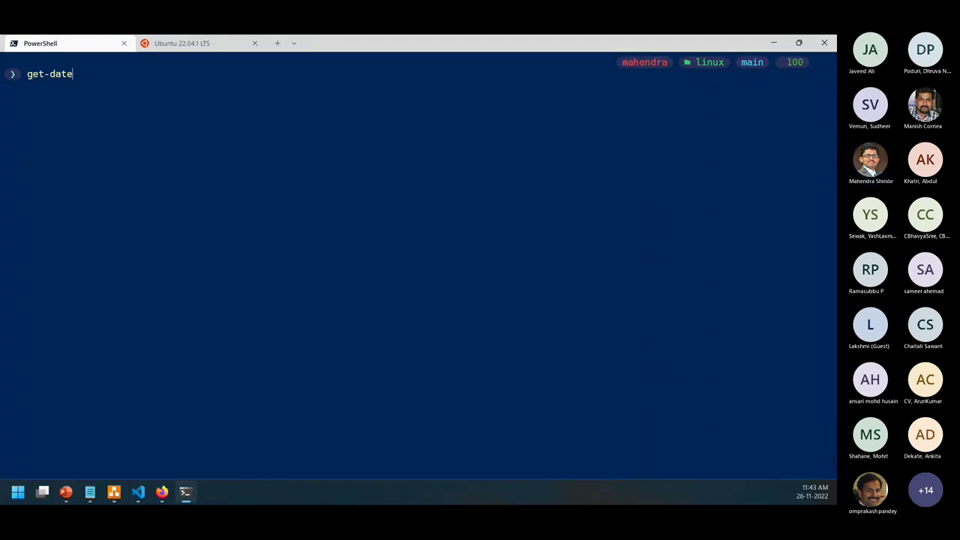
key(Return)
key(Up)
key(Home)
text(get-)
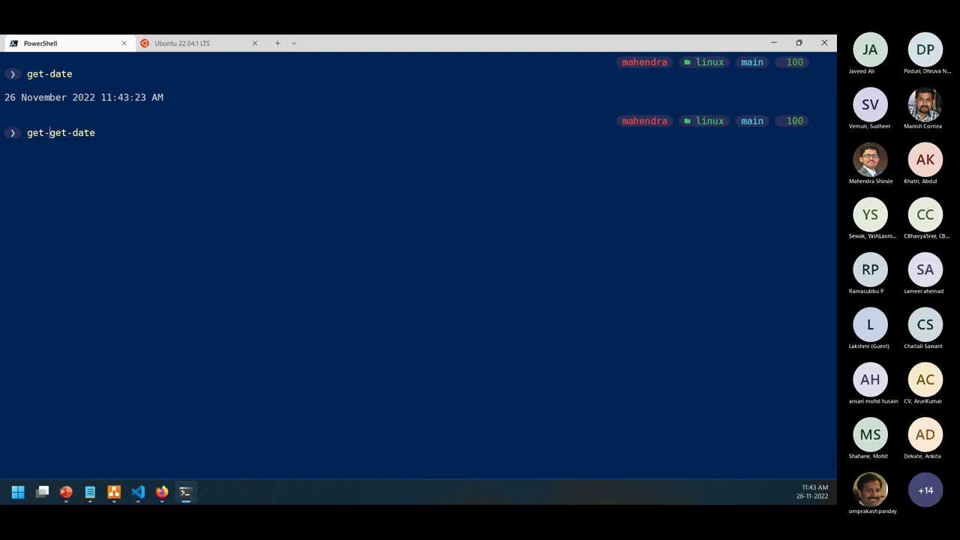
text(help)
key(Return)
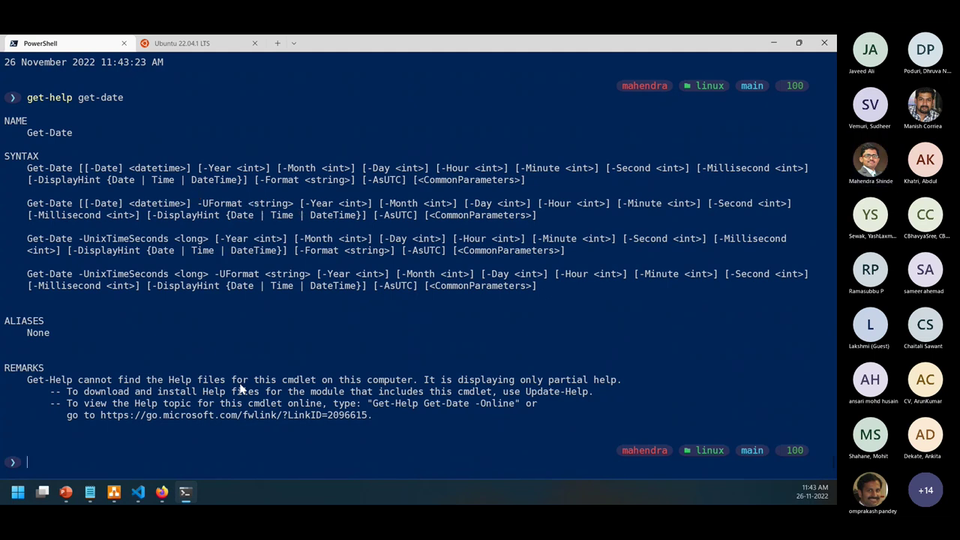
Run get-date -format %s and %hms (50 and 114354) and copy the %hms command
key(Up)
key(BackSpace)
key(BackSpace)
key(BackSpace)
key(BackSpace)
key(BackSpace)
key(BackSpace)
key(Escape)
text(get-date -format )
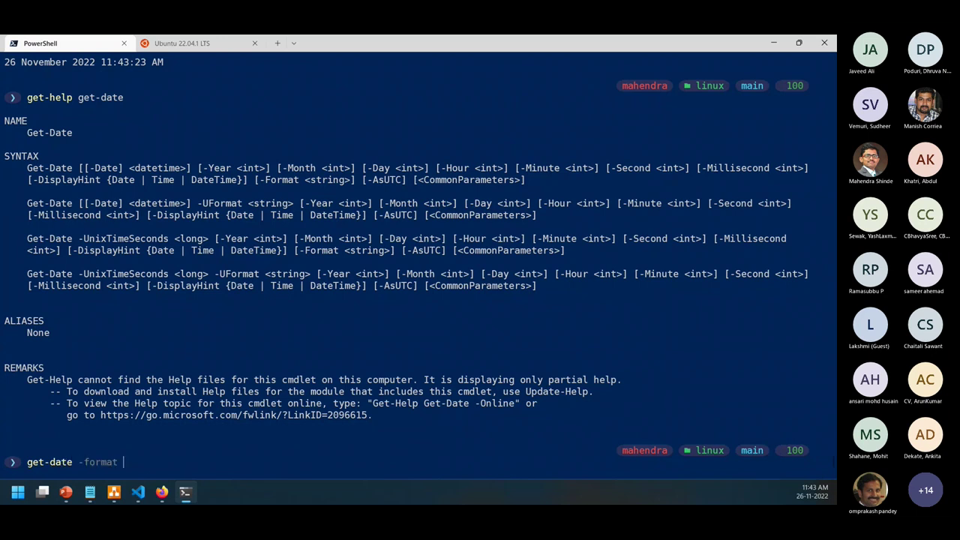
text(%s)
key(Return)
key(Up)
key(BackSpace)
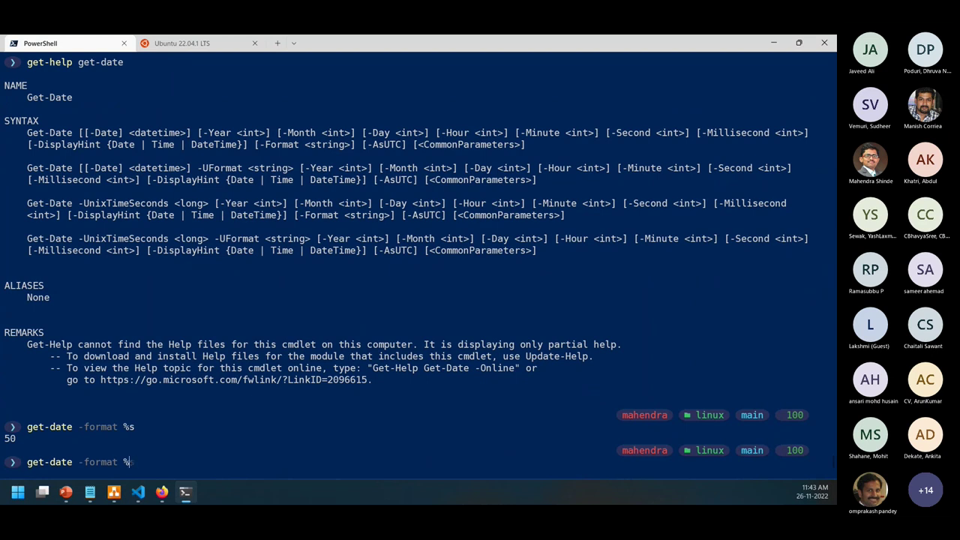
text(hms)
key(Return)
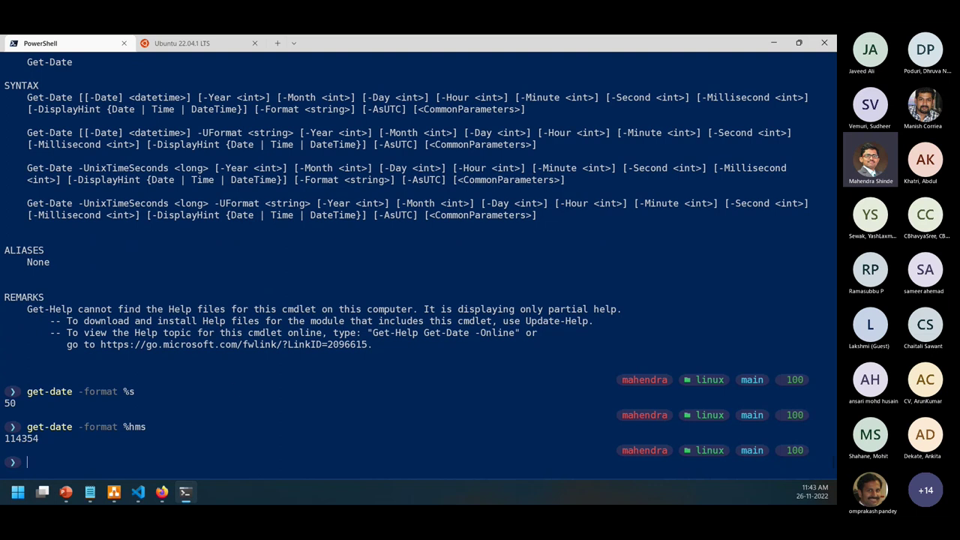
drag(26, 427, 161, 427)
key(ctrl+c)
key(alt+Tab)
Rewrite step 8's line as $imageRoleDefName="azimagedef$( get-date -format %hms) and paste it into PowerShell
click(163, 235)
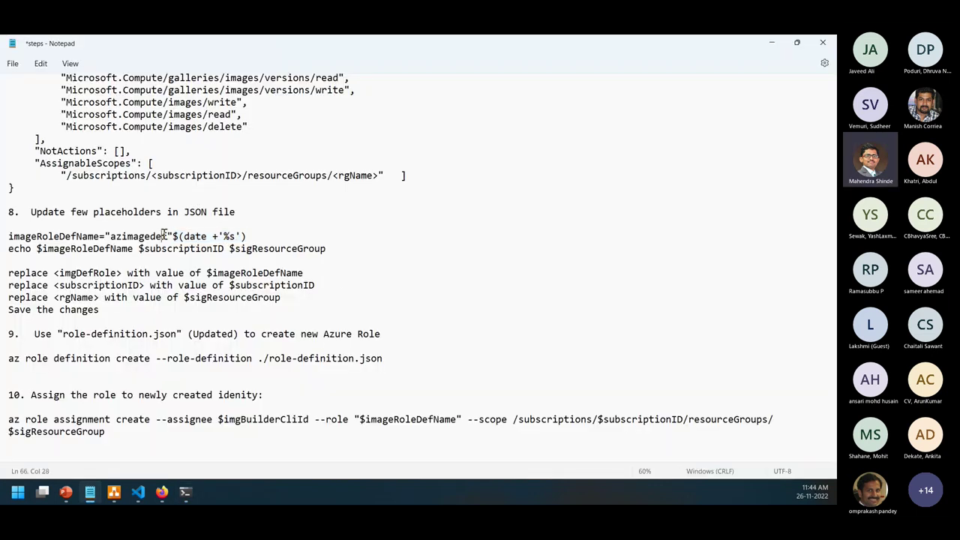
key(shift+Right)
key(Delete)
click(9, 236)
text($)
key(End)
key(BackSpace)
key(BackSpace)
key(BackSpace)
key(BackSpace)
key(BackSpace)
key(BackSpace)
key(BackSpace)
key(BackSpace)
key(BackSpace)
key(BackSpace)
key(BackSpace)
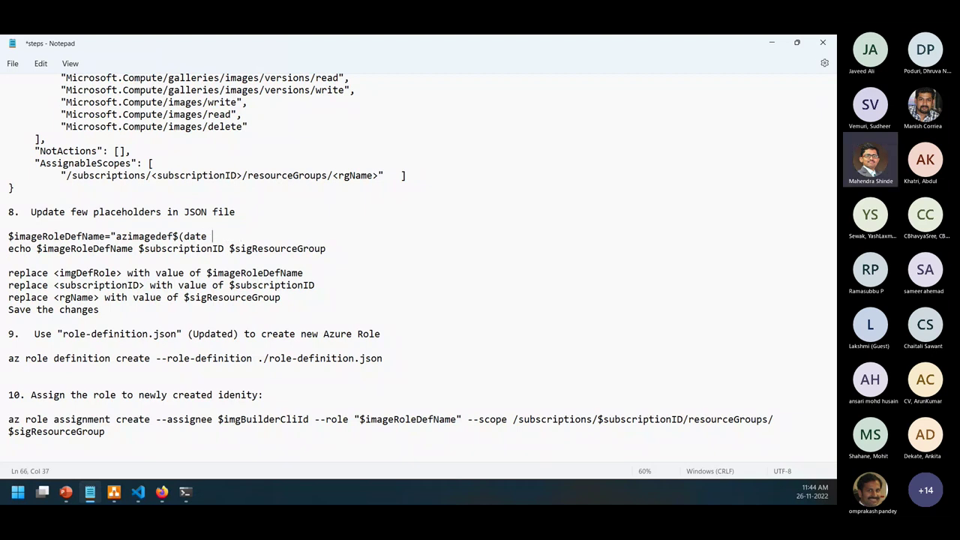
text(get-date -format %hms)
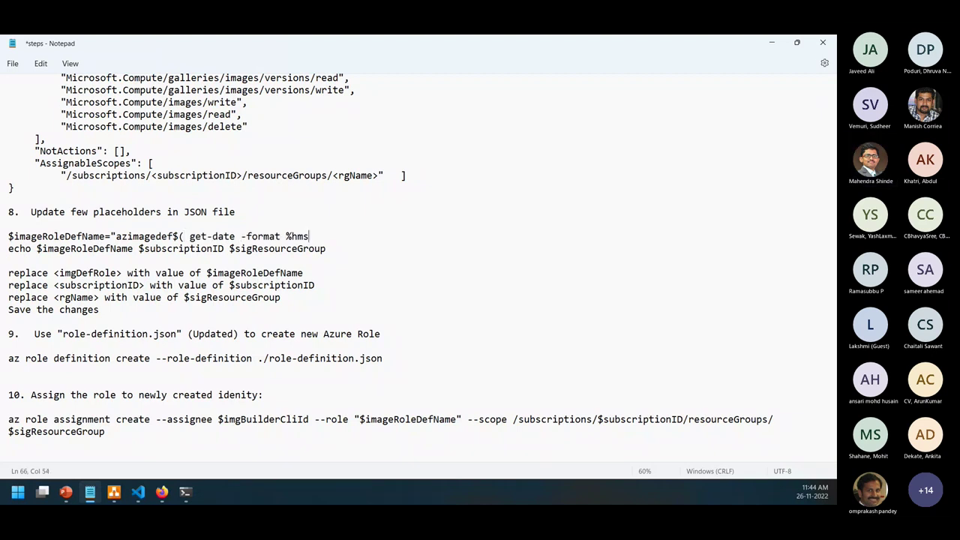
text())
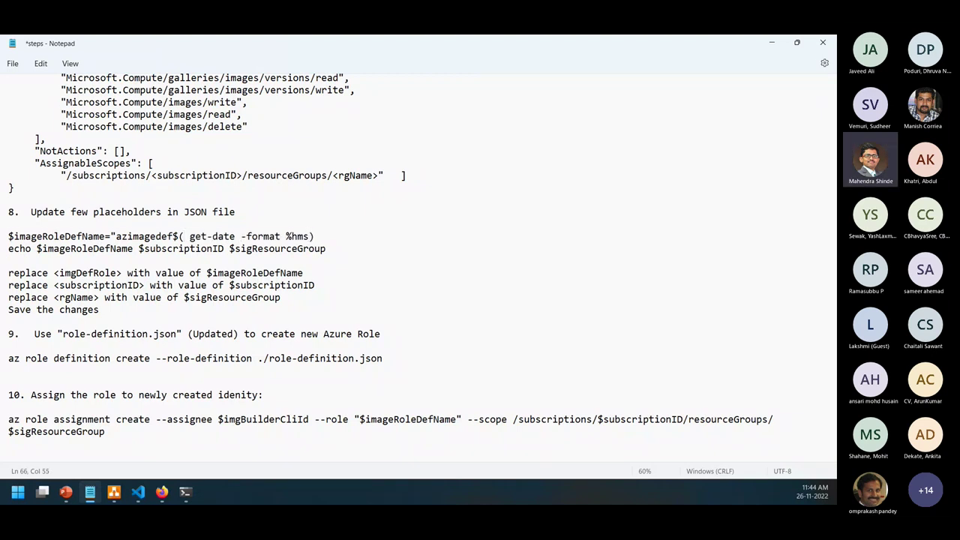
key(shift+Home)
key(alt+Tab)
key(ctrl+v)
Set $imageRoleDefName with a closing quote added and echo it, printing azimagedef114422
key(Return)
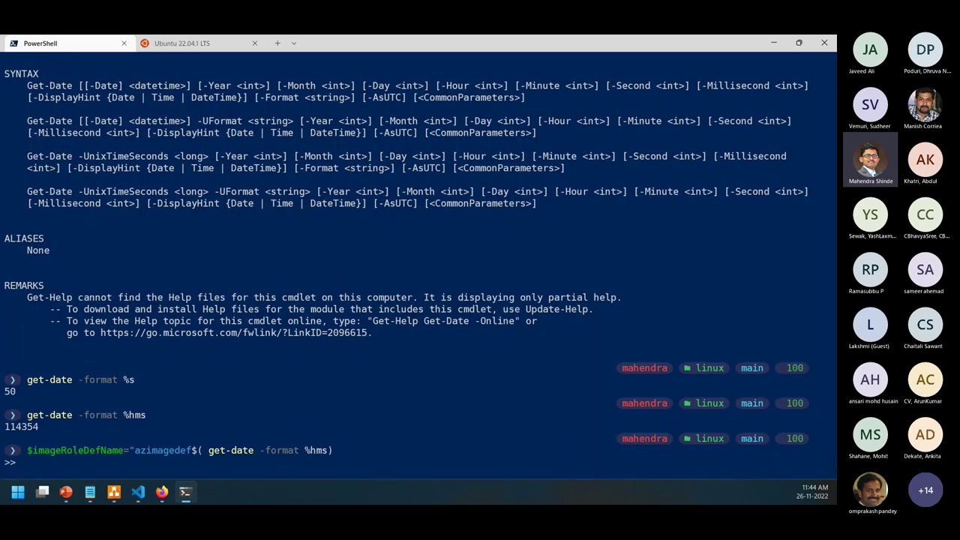
key(ctrl+c)
key(Up)
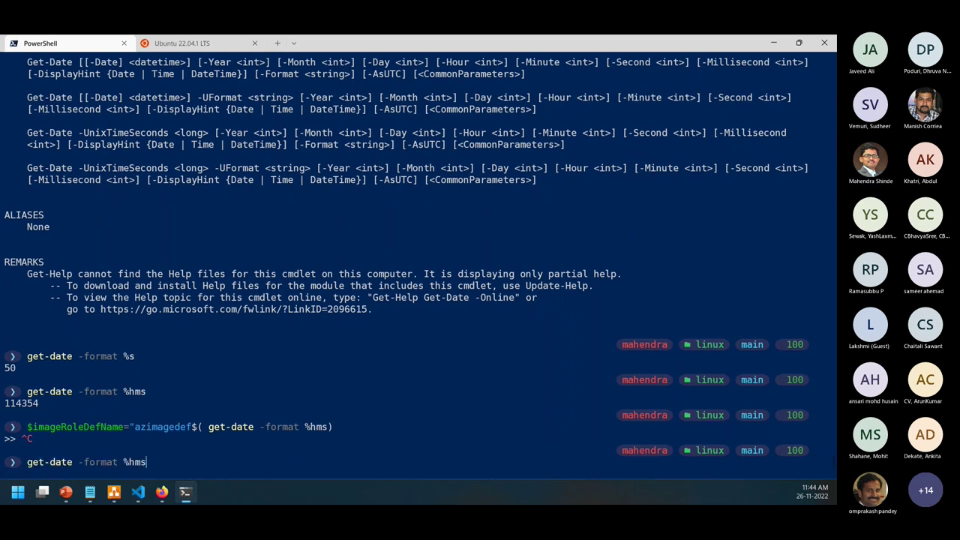
key(Up)
key(Up)
key(Down)
key(Down)
key(ctrl+v)
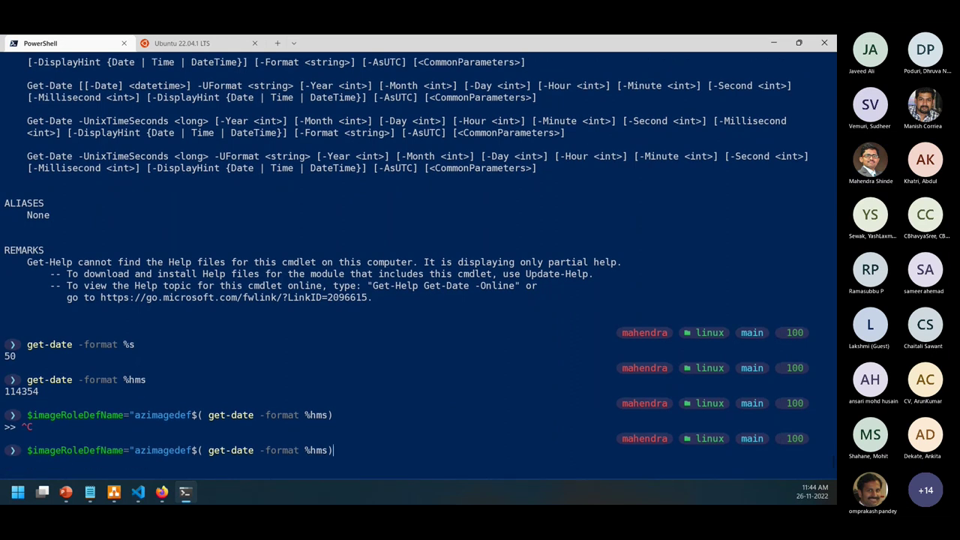
text(")
key(Return)
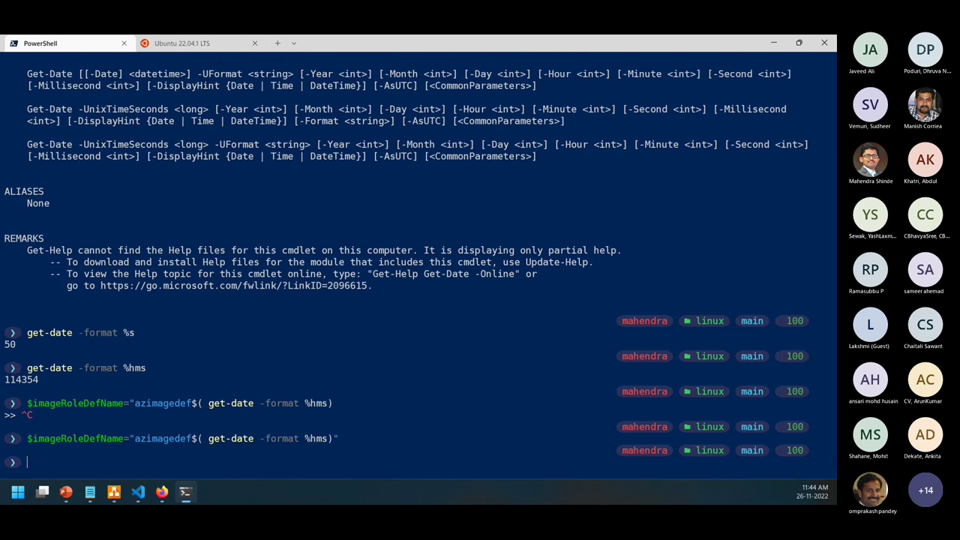
text(echo $imageRoleDefNameR)
key(BackSpace)
key(Return)
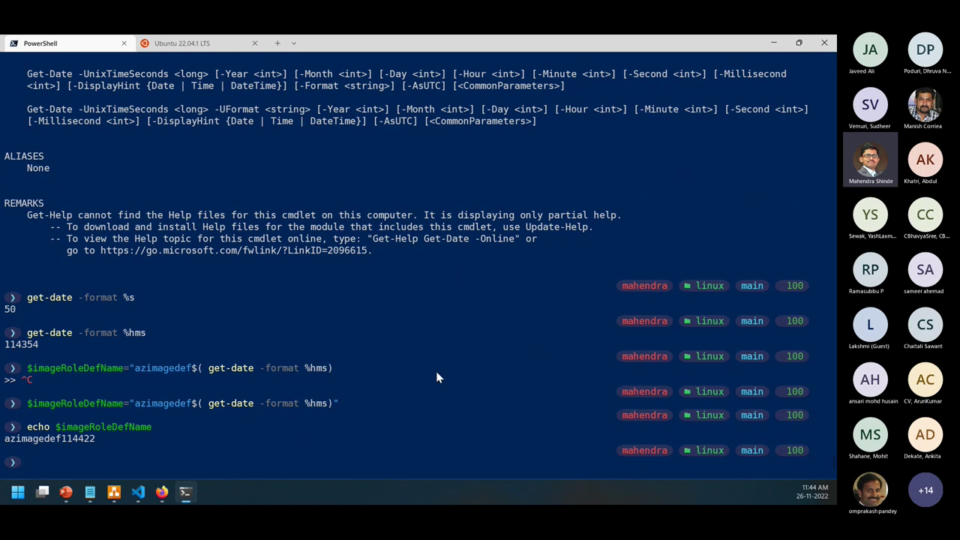
key(alt+Tab)
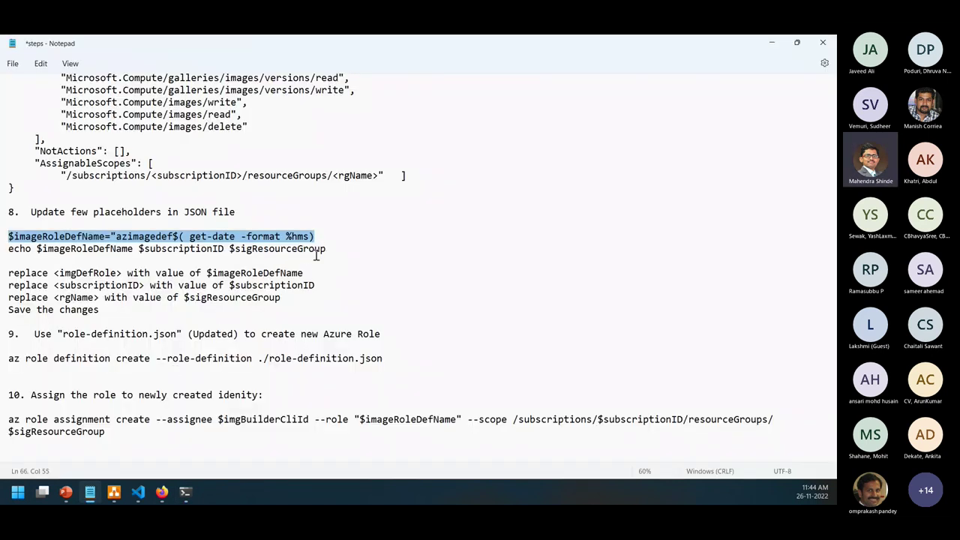
Add a blank line after the $imageRoleDefName line and save the steps file
click(173, 259)
click(320, 235)
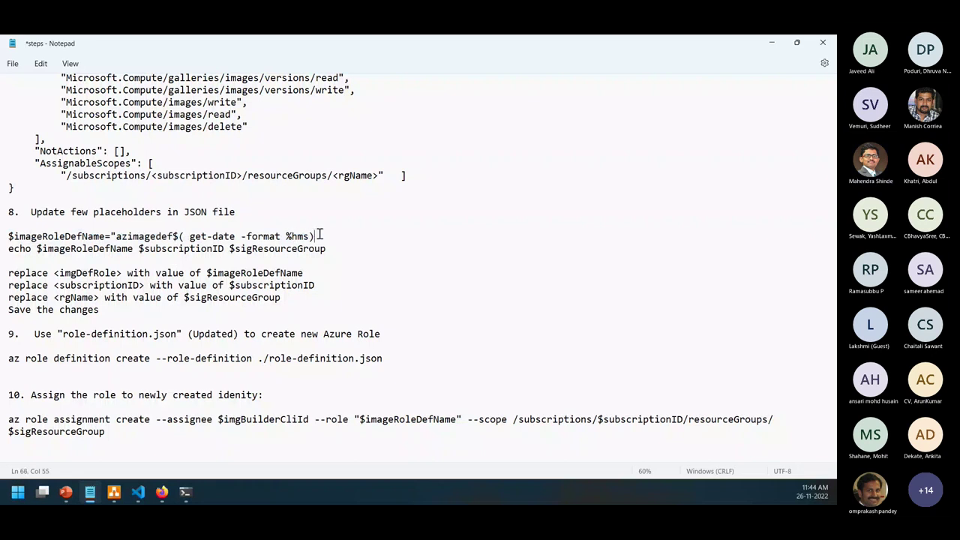
key(Return)
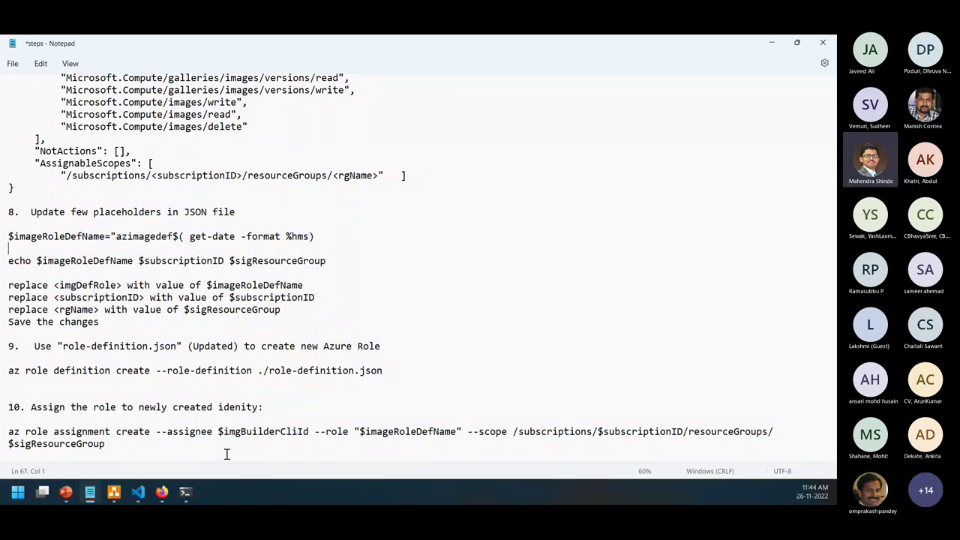
click(176, 453)
key(ctrl+s)
Add empty lines at the end of the steps file and minimize Notepad
double_click(394, 432)
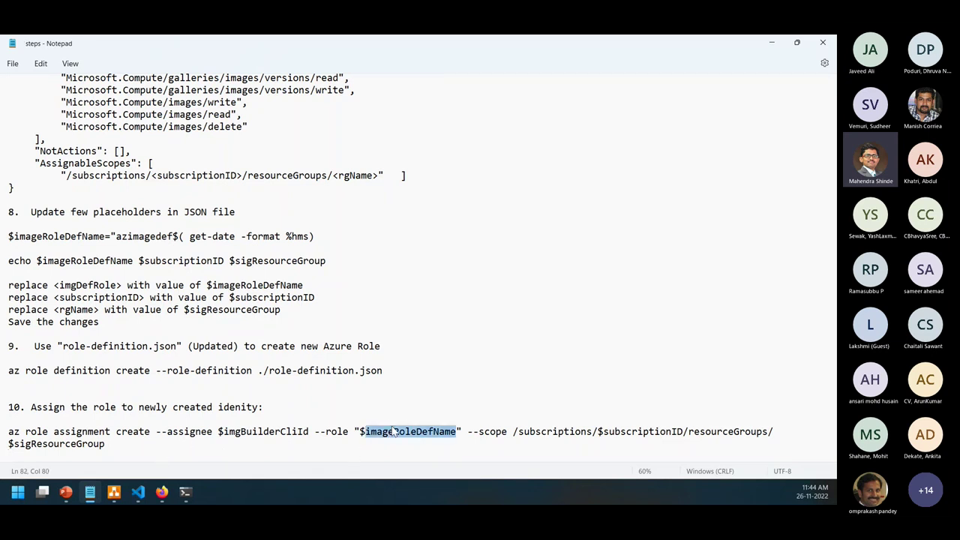
click(109, 454)
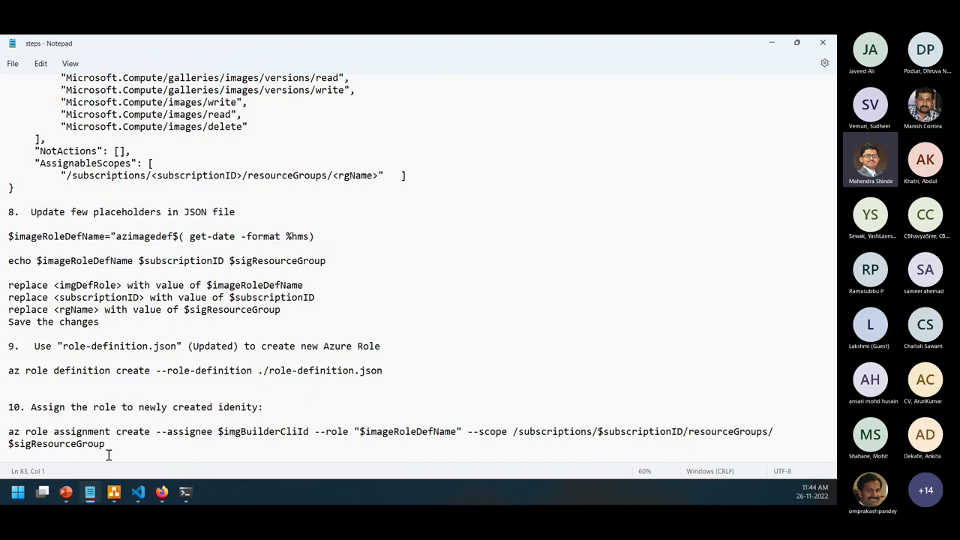
key(Return)
key(Return)
key(Return)
key(ctrl+a)
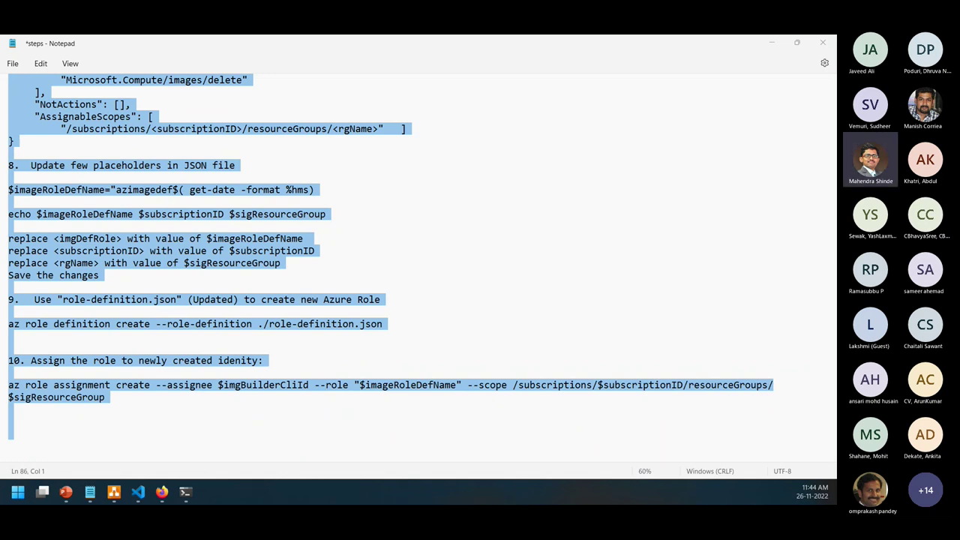
scroll(265, 268, up, 14)
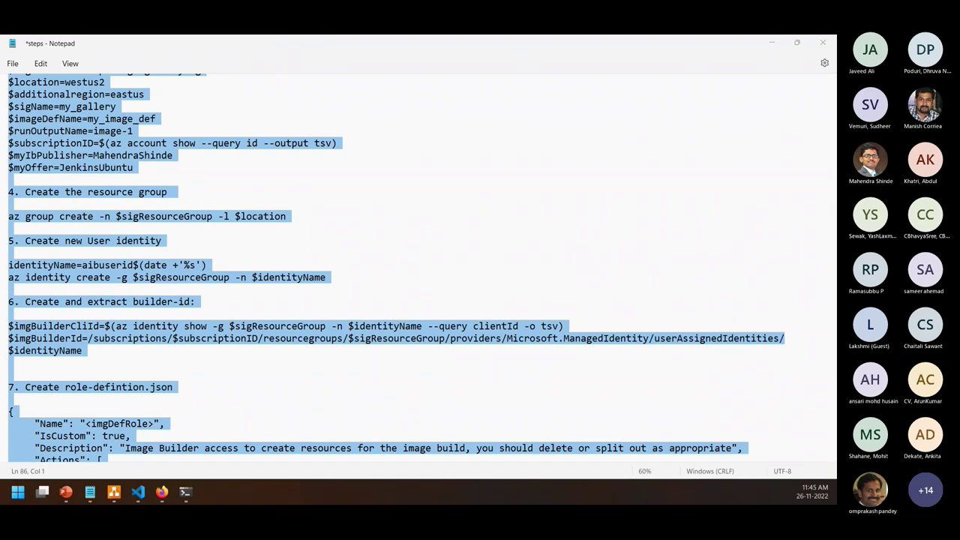
scroll(390, 220, down, 12)
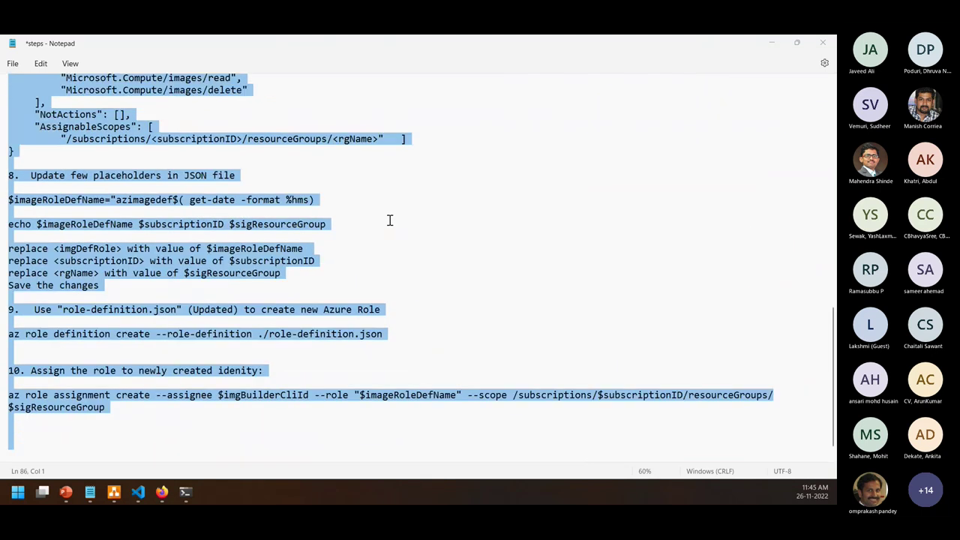
click(771, 43)
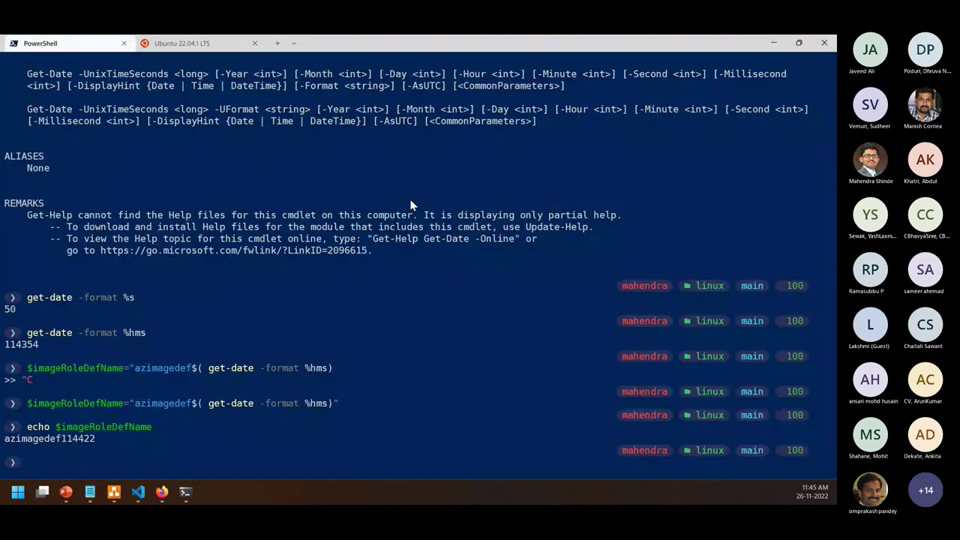
click(775, 43)
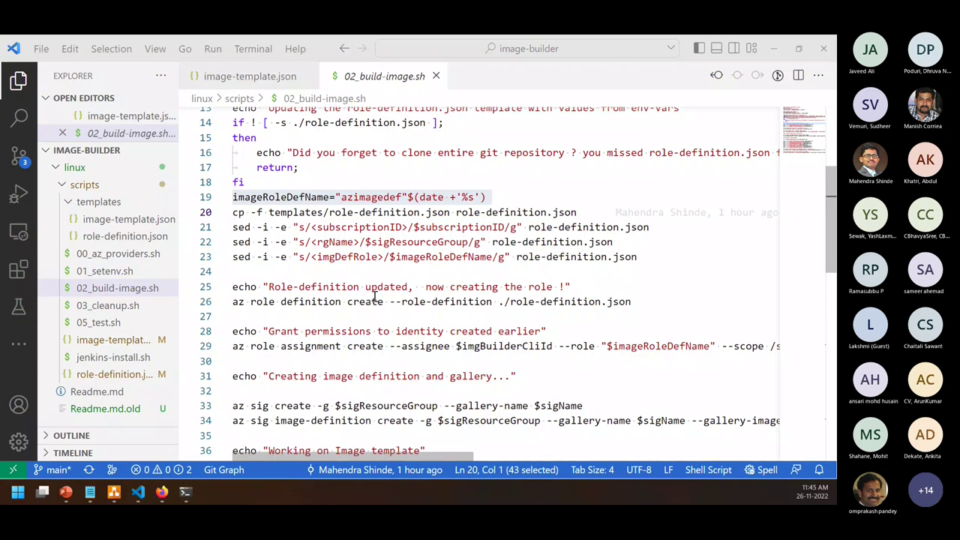
scroll(386, 356, down, 1)
scroll(386, 356, down, 1)
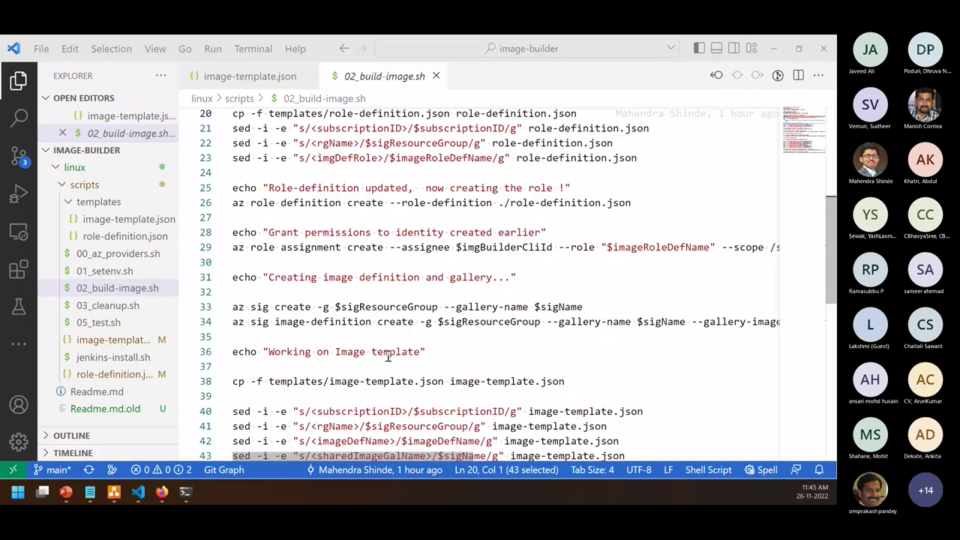
scroll(388, 357, down, 1)
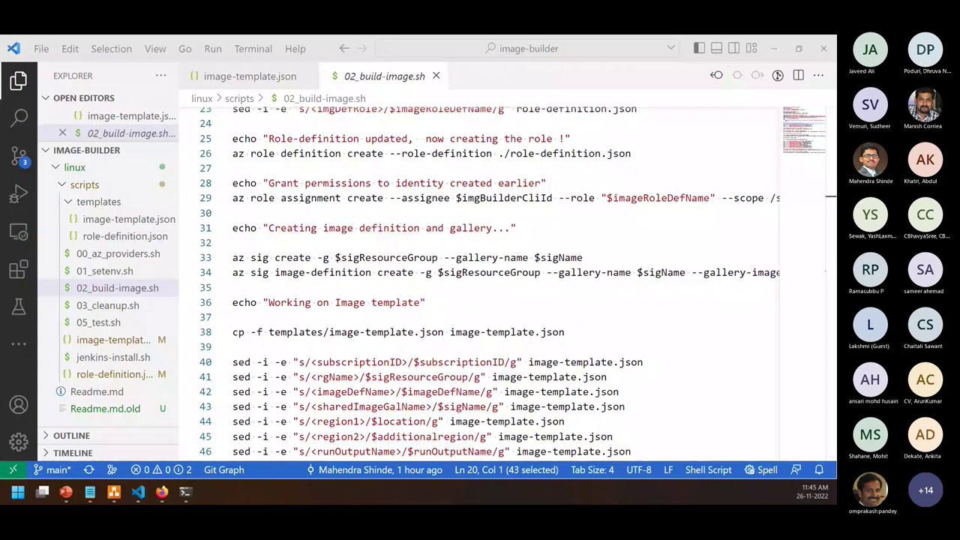
click(470, 319)
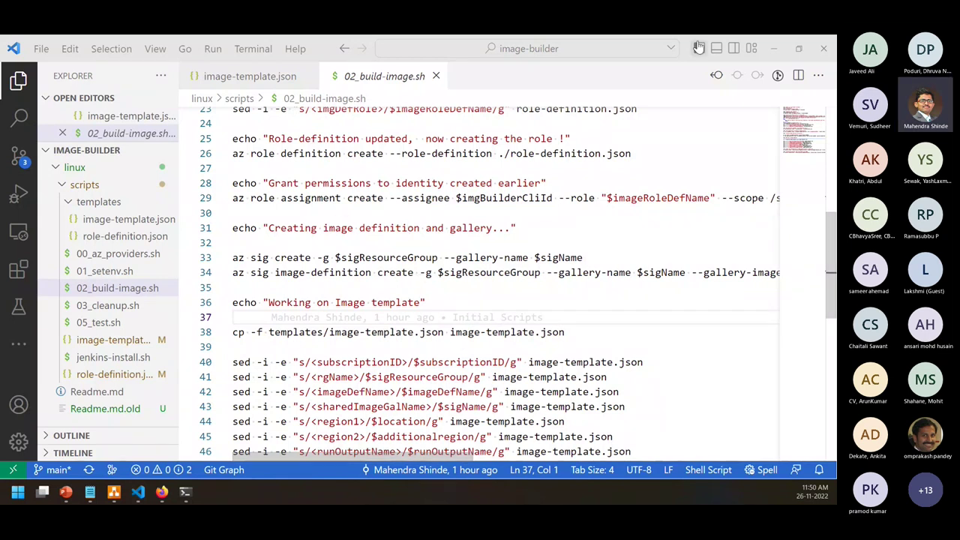
click(775, 39)
Begin a '11.' line below step 10, then go back to 02_build-image.sh at line 33
click(90, 492)
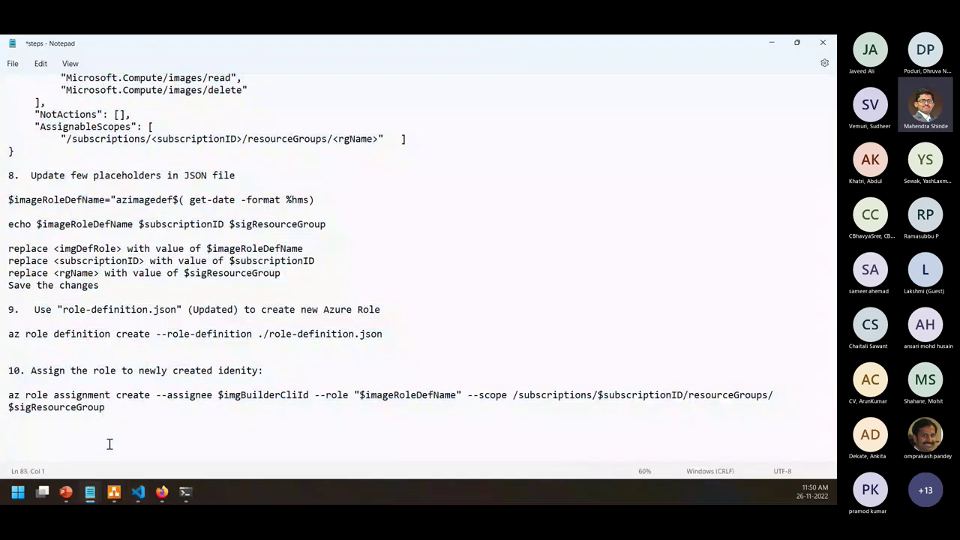
key(Return)
text(11.)
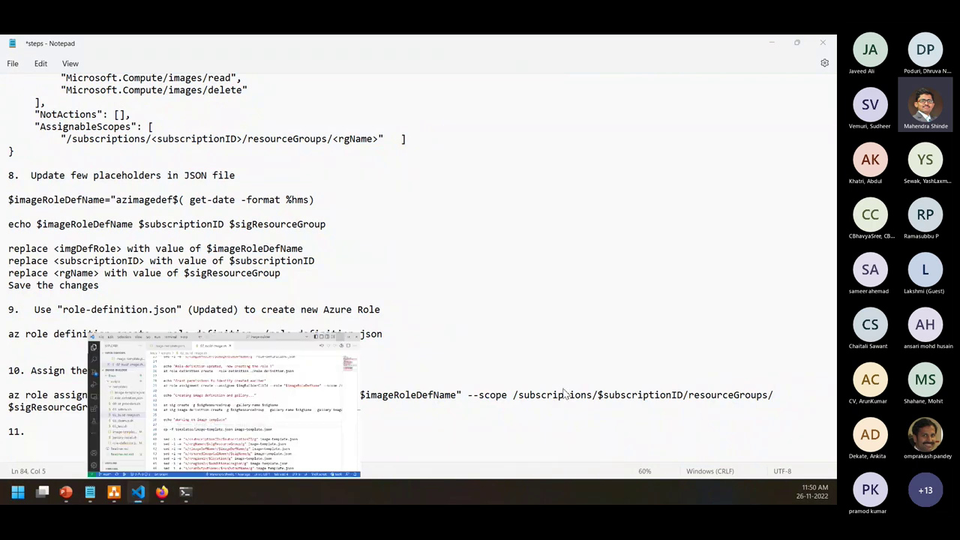
click(138, 492)
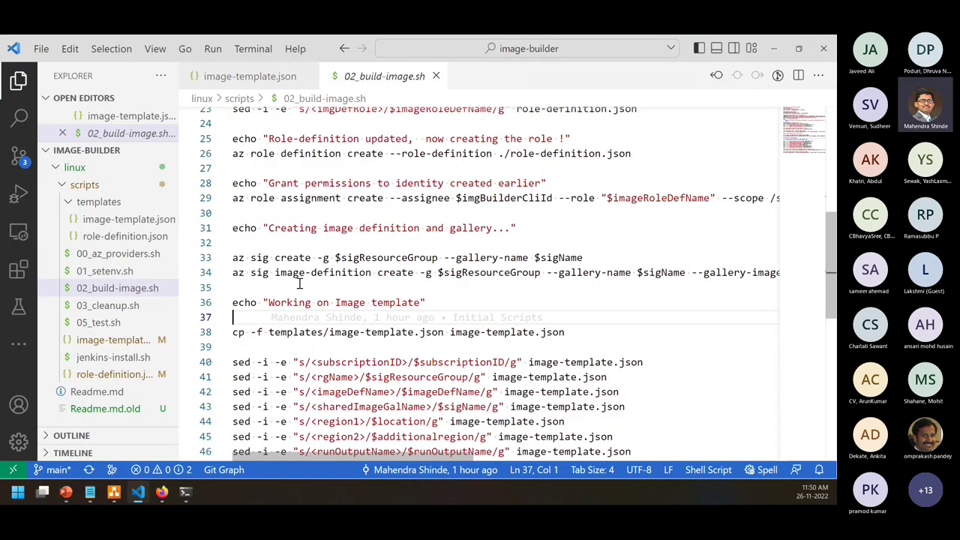
click(318, 257)
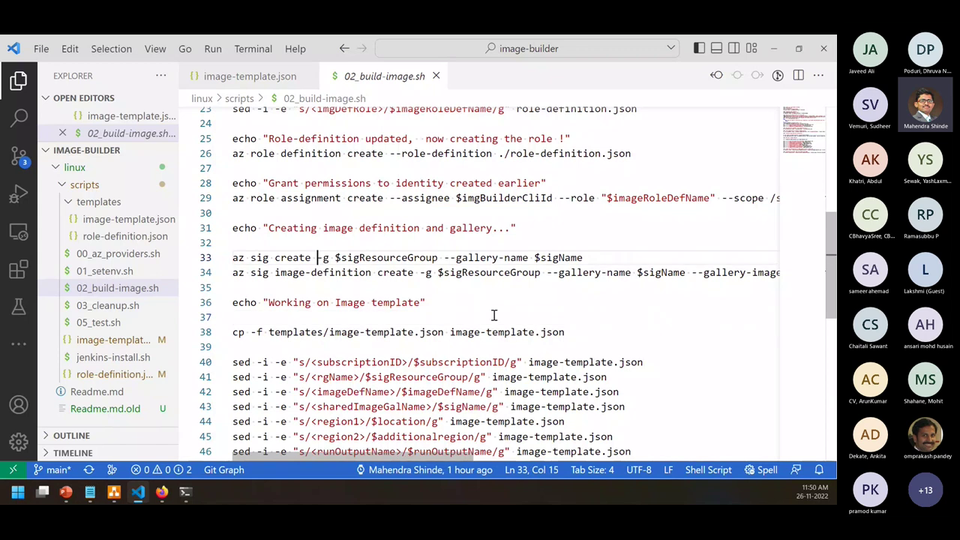
Copy the az sig create and image-definition commands, then start step 11 as 'Create the image gallery and the Image de…'
key(Home)
key(shift+Down)
key(shift+Down)
key(ctrl+c)
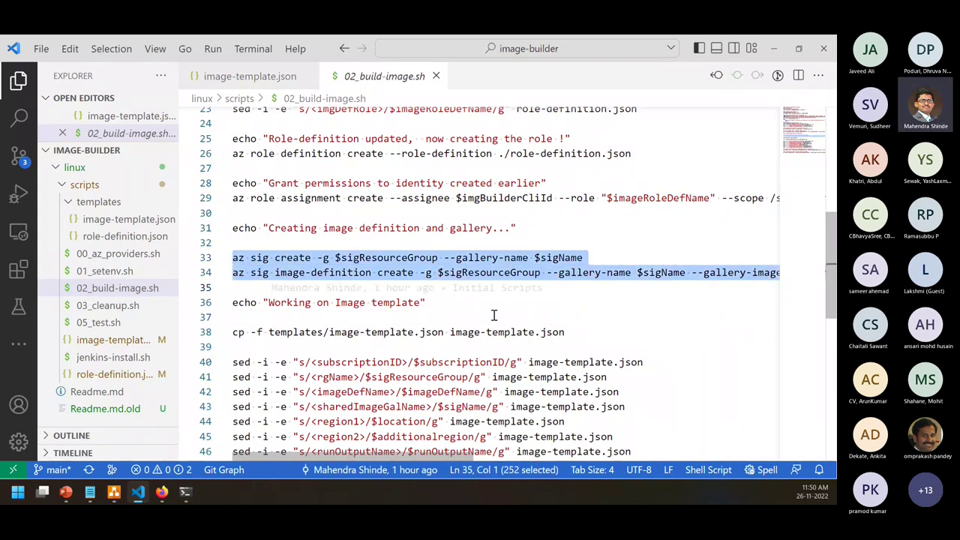
key(alt+Tab)
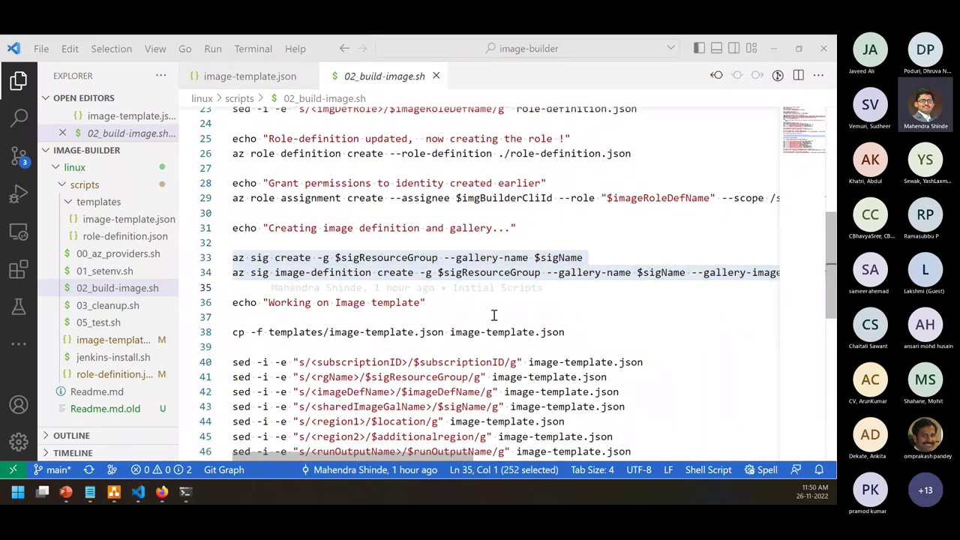
text(Create the image gallery and the )
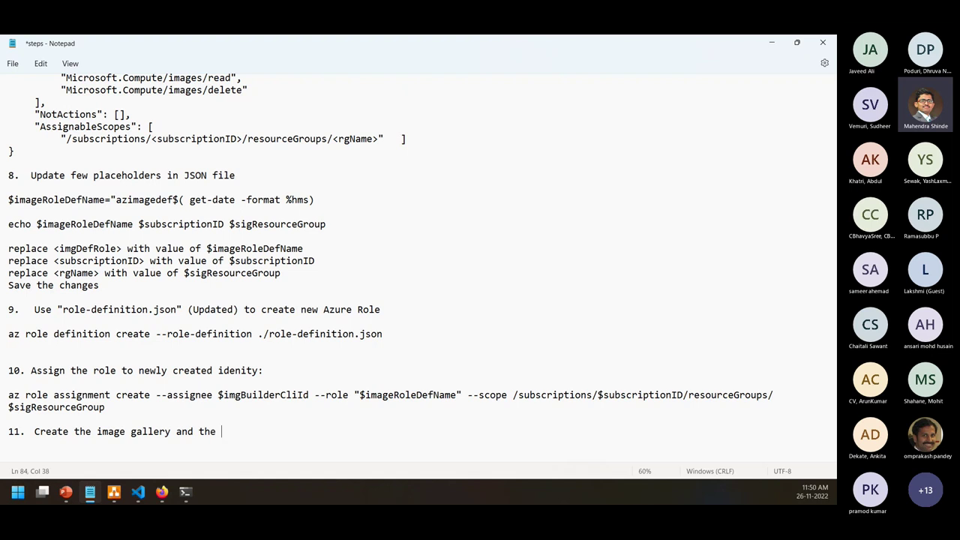
text(Image definition)
Finish the step 11 heading with 'Image definition' and paste both az sig commands, separated by blank lines
key(Return)
key(Return)
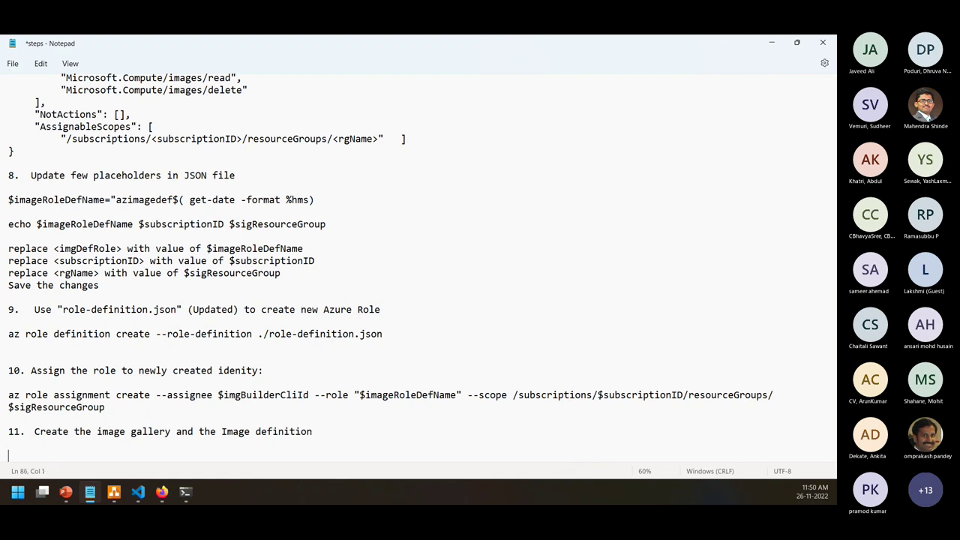
key(ctrl+v)
key(Up)
key(Up)
key(End)
key(Return)
key(Down)
key(Down)
key(Down)
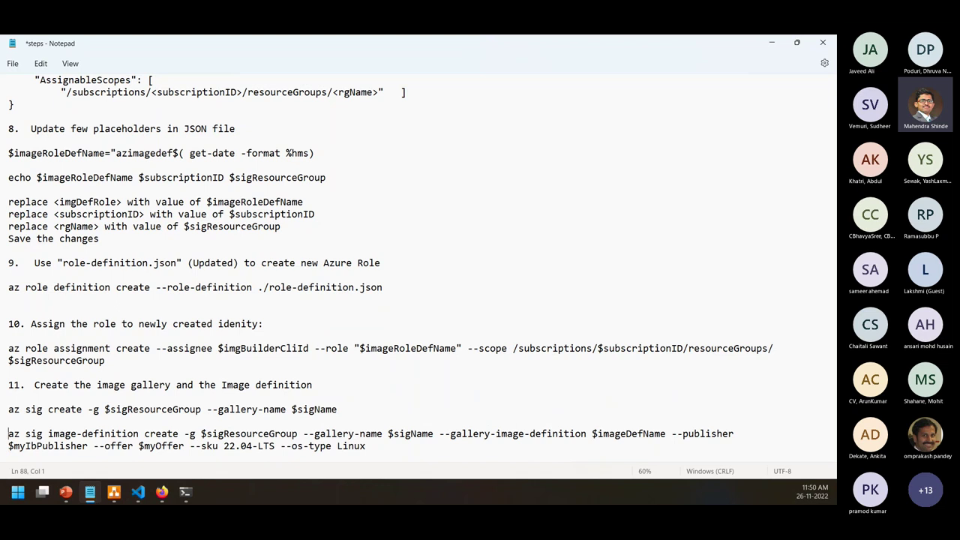
key(Return)
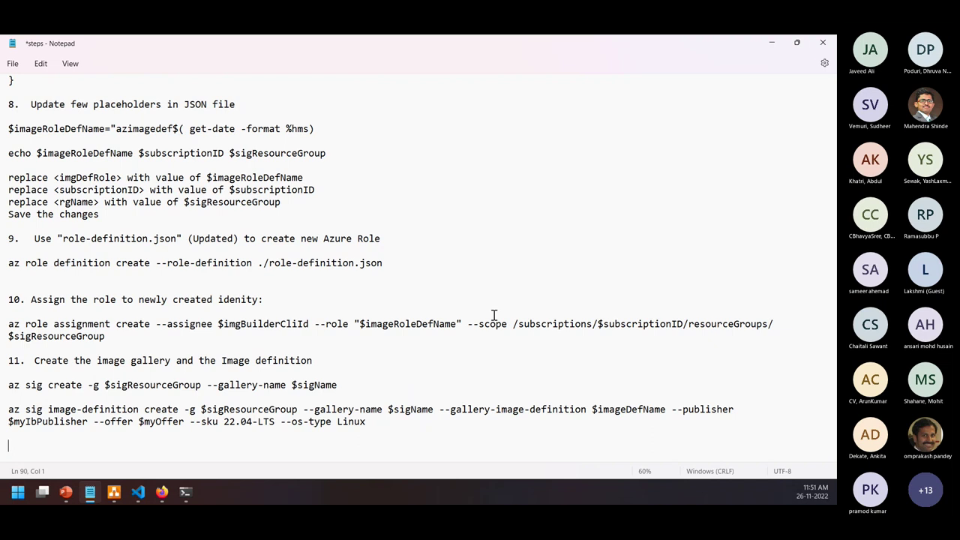
Check the pasted publisher, offer and sku options, then begin step 12 below step 11
key(Up)
key(Up)
key(shift+End)
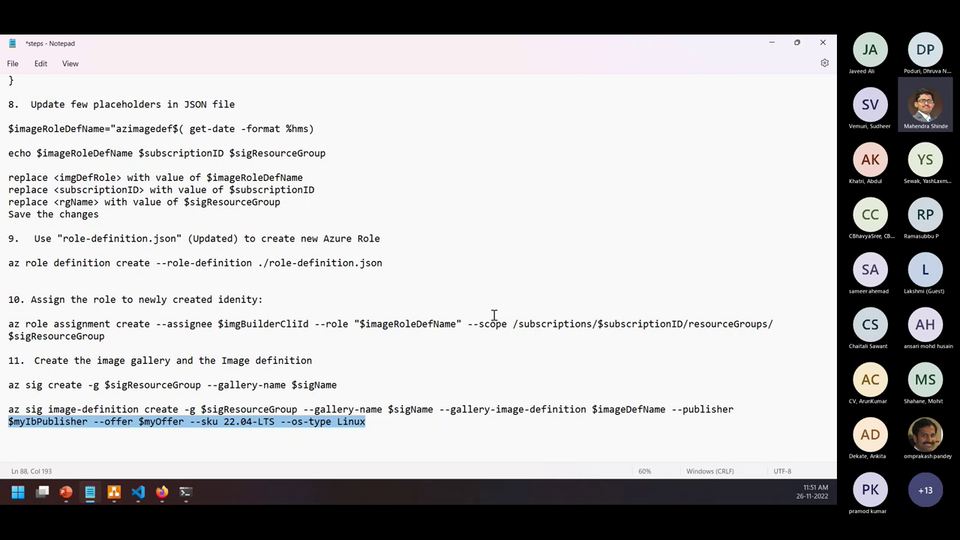
scroll(473, 326, up, 20)
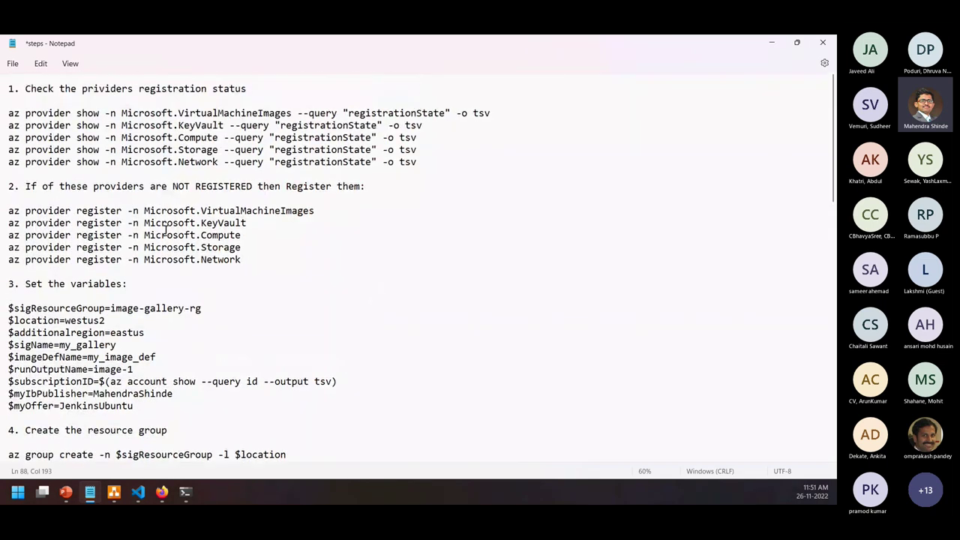
drag(132, 406, 9, 394)
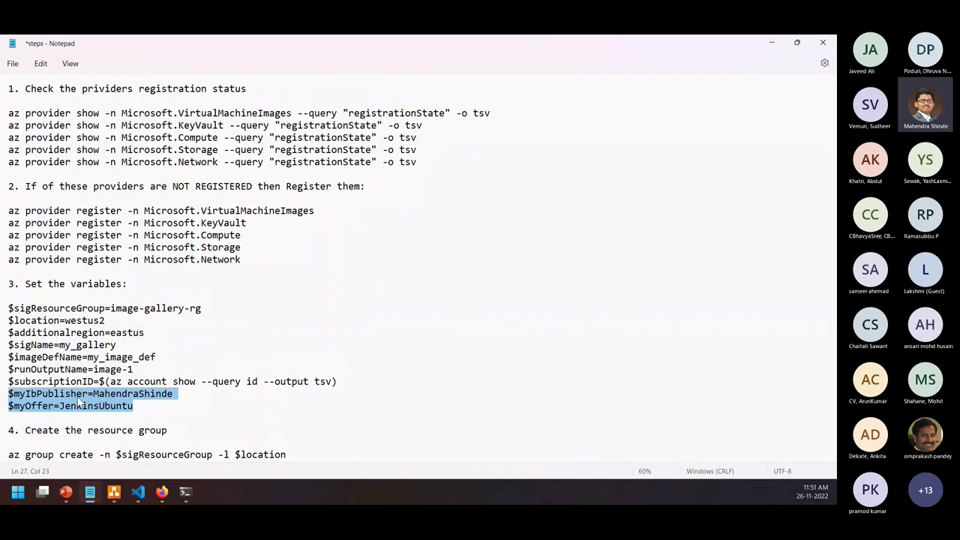
scroll(78, 402, down, 20)
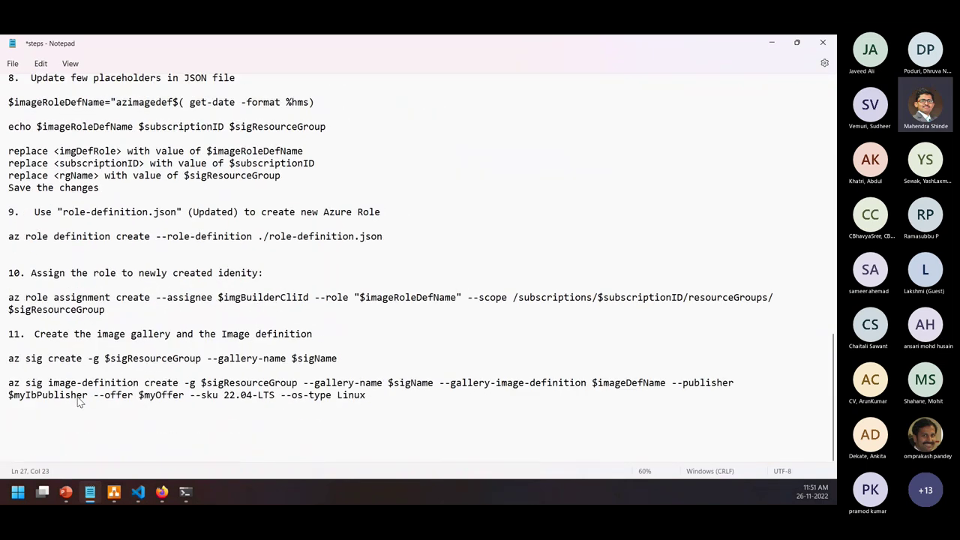
click(96, 420)
text(12.)
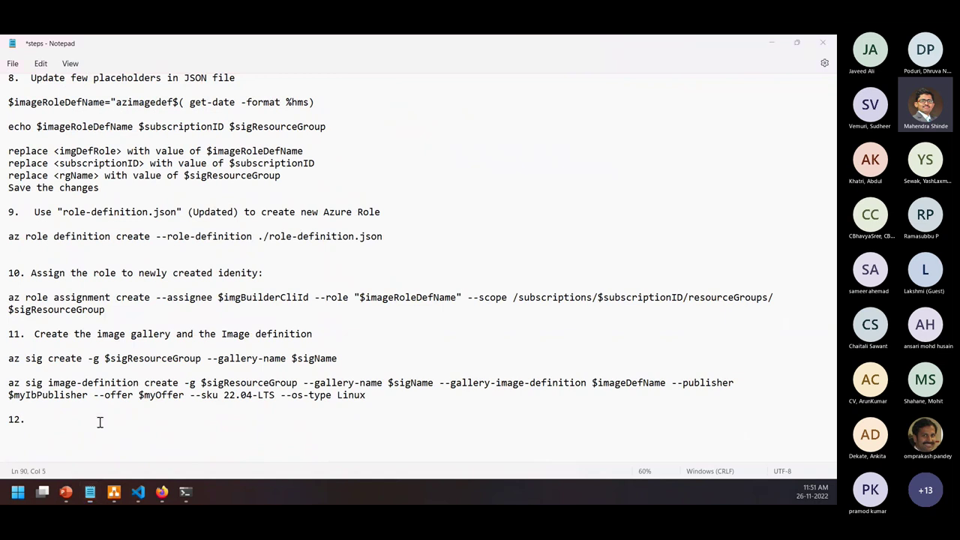
click(139, 494)
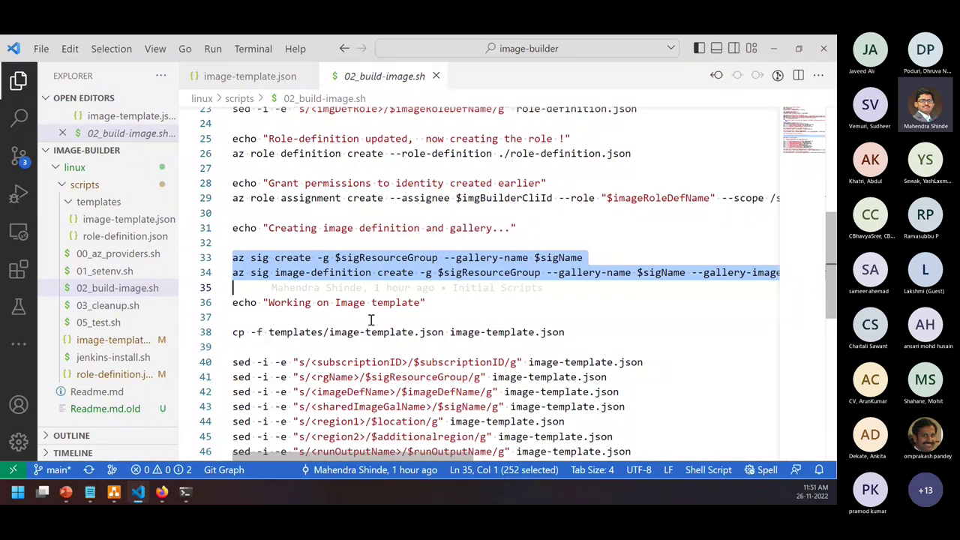
Open templates/image-template.json and select its entire contents for copying
click(132, 222)
click(482, 342)
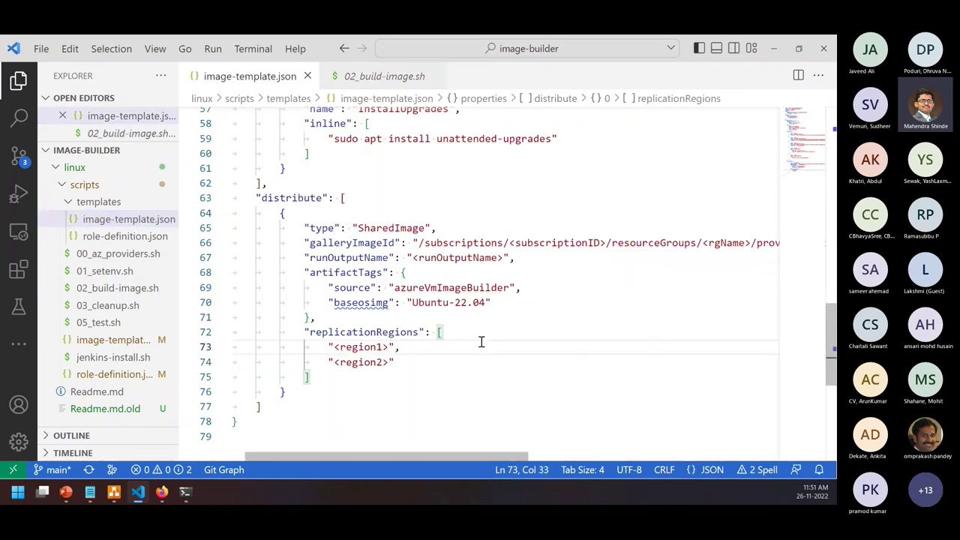
key(ctrl+a)
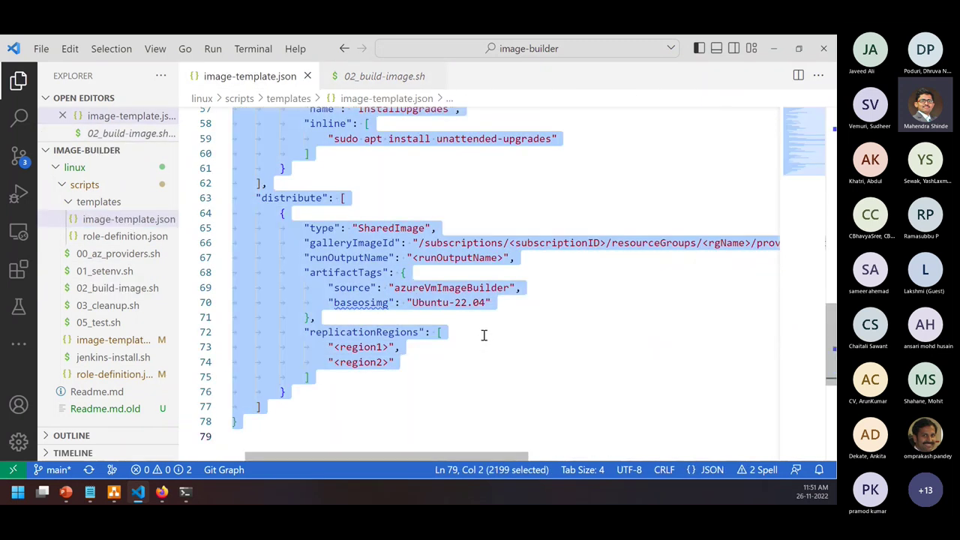
scroll(484, 337, up, 13)
scroll(487, 334, up, 5)
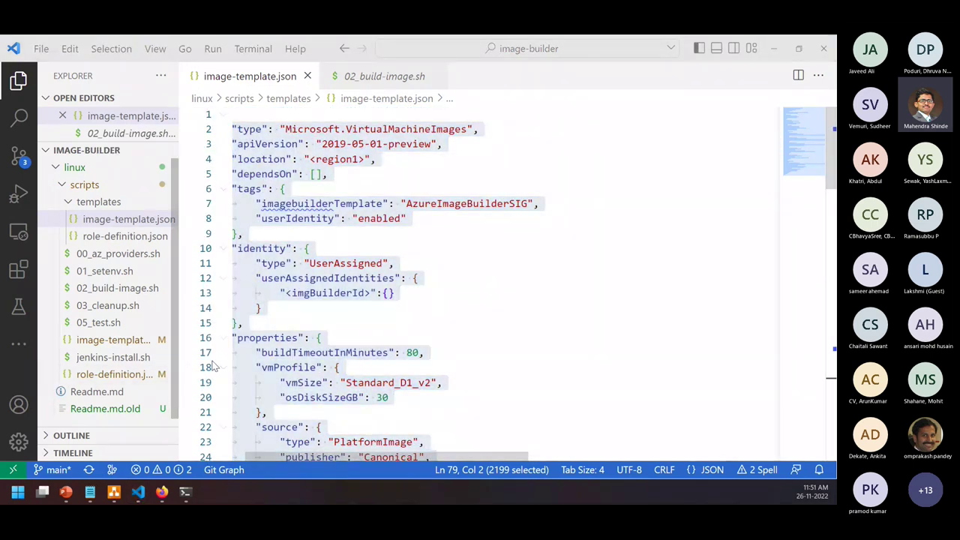
click(90, 492)
Write step 12 as 'Now, you need image template which uses Azure ARM Syntax (JSON)' and paste the template below
text(Now, you need)
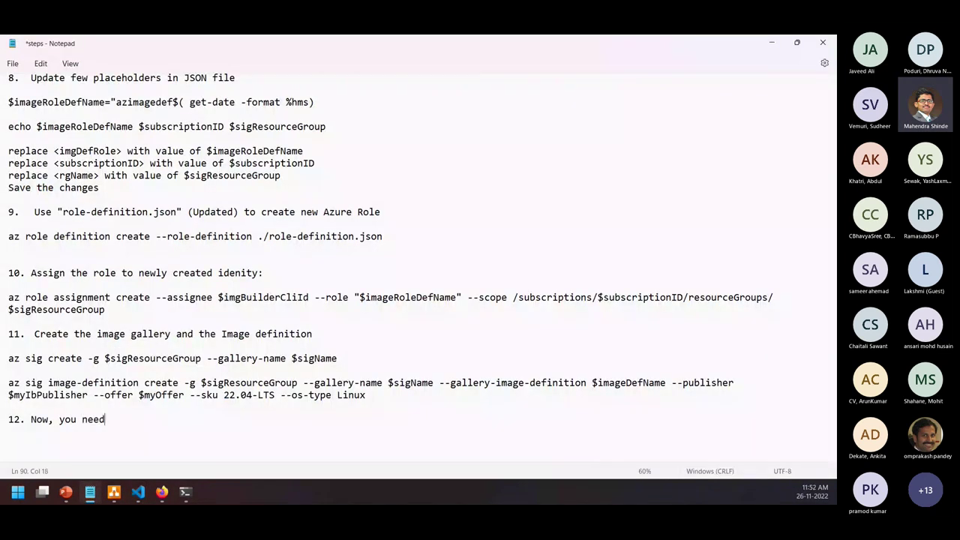
text( image template which uses Azure ARM Syna)
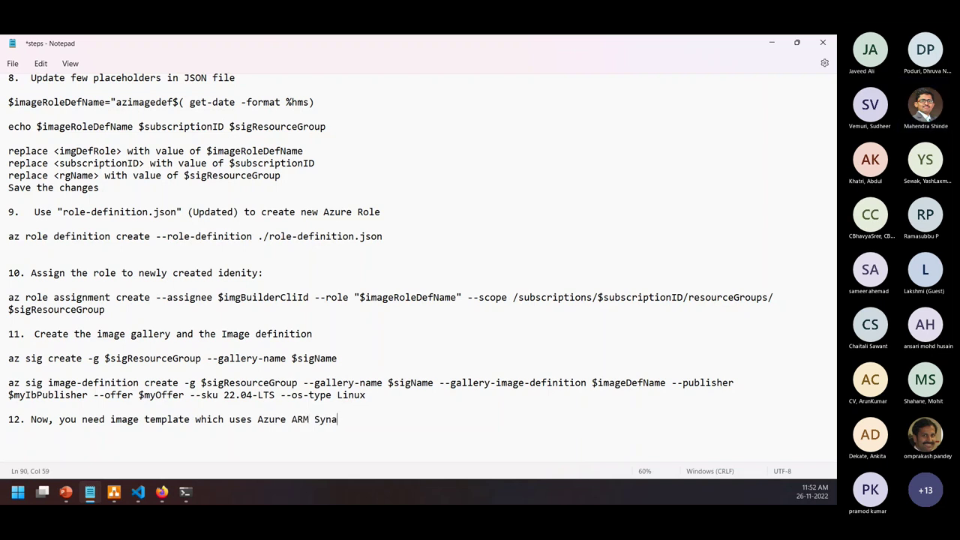
key(BackSpace)
text(tax (JSON))
key(Return)
key(Return)
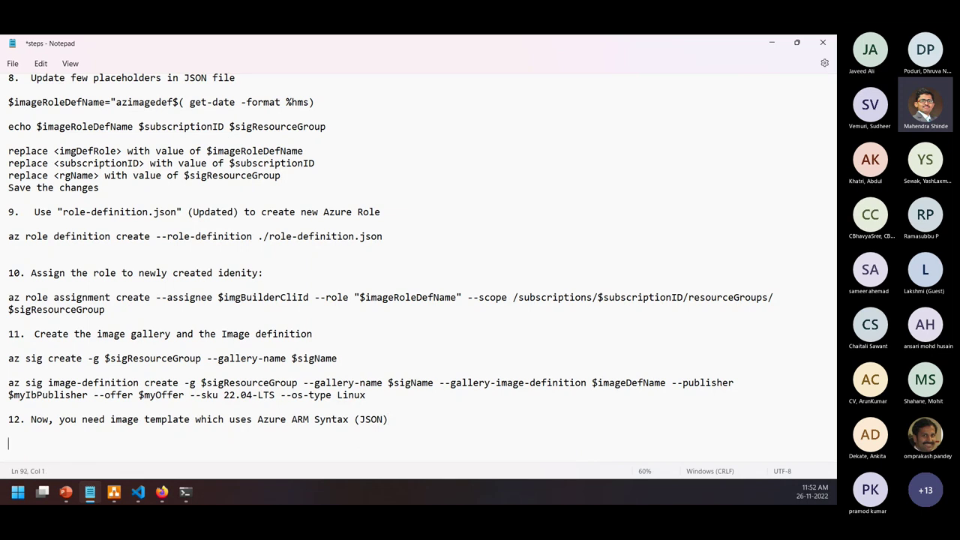
key(ctrl+v)
key(Return)
key(Return)
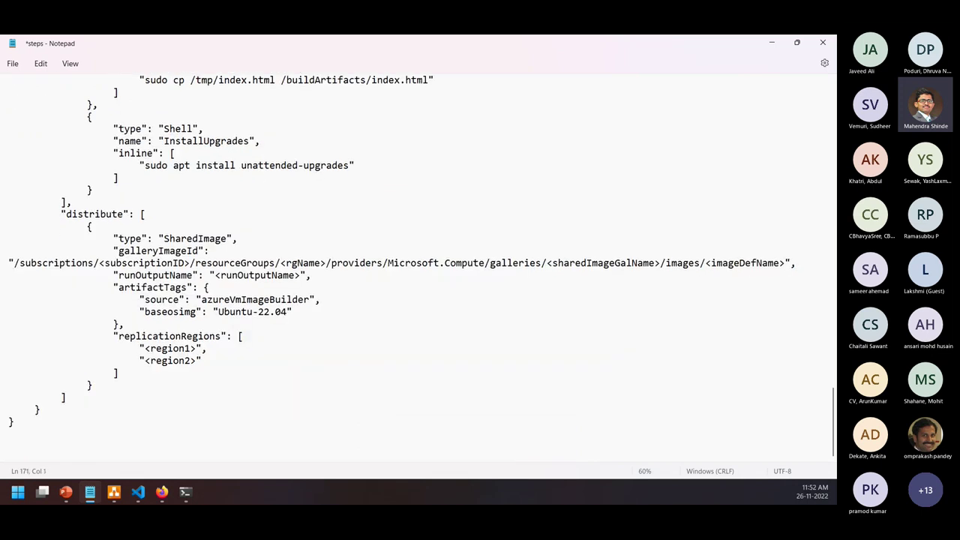
Add step 13: 'Edit the above JSON and find and replace few variables with actual values.'
scroll(253, 416, up, 20)
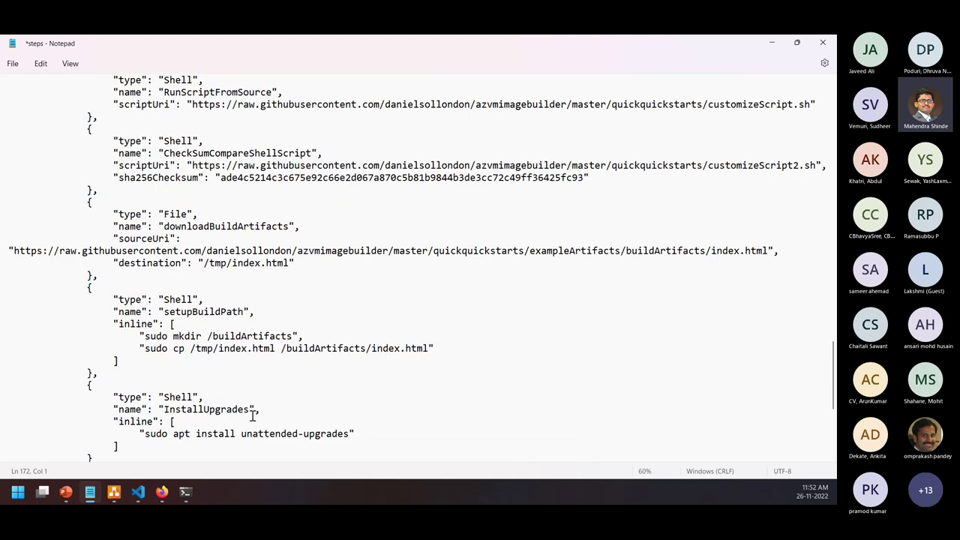
scroll(252, 416, down, 4)
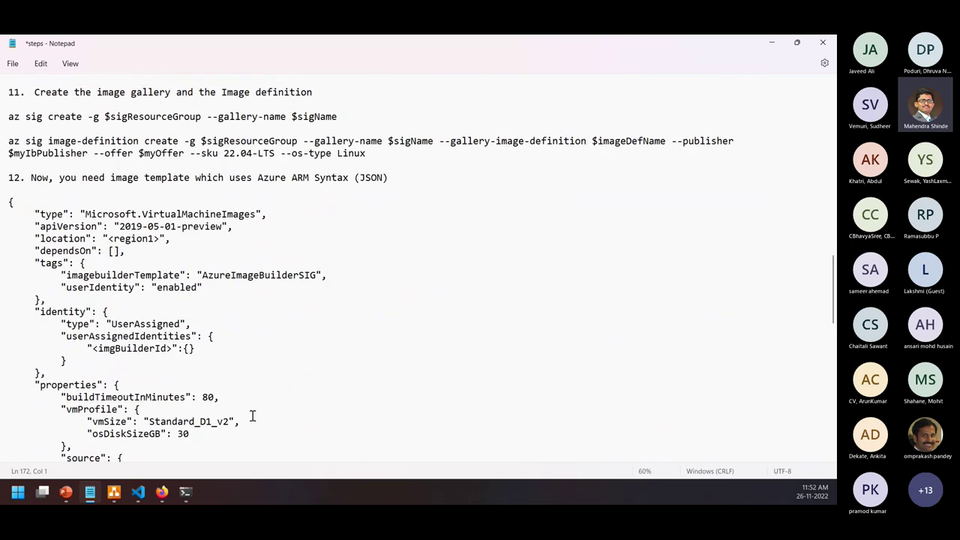
text(13.  Edit t)
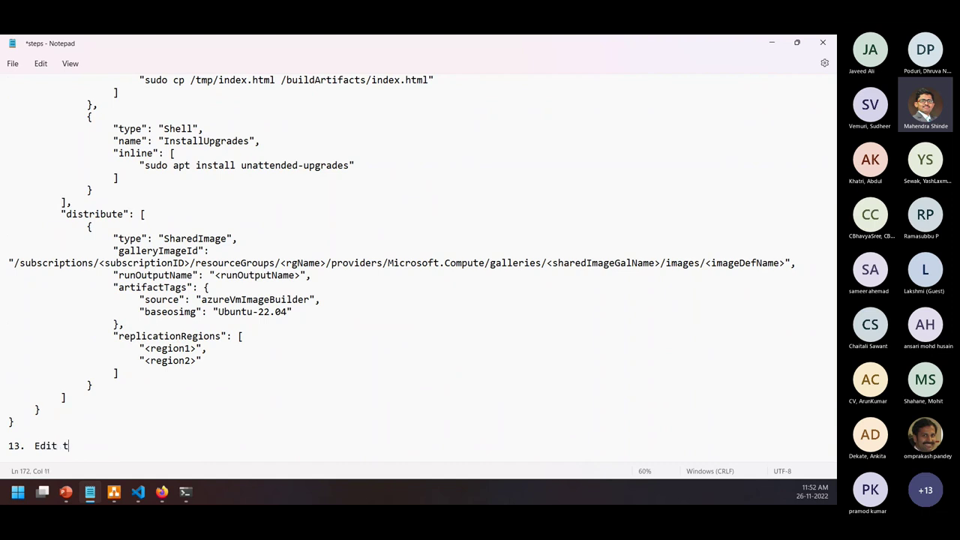
text(he above JSON a)
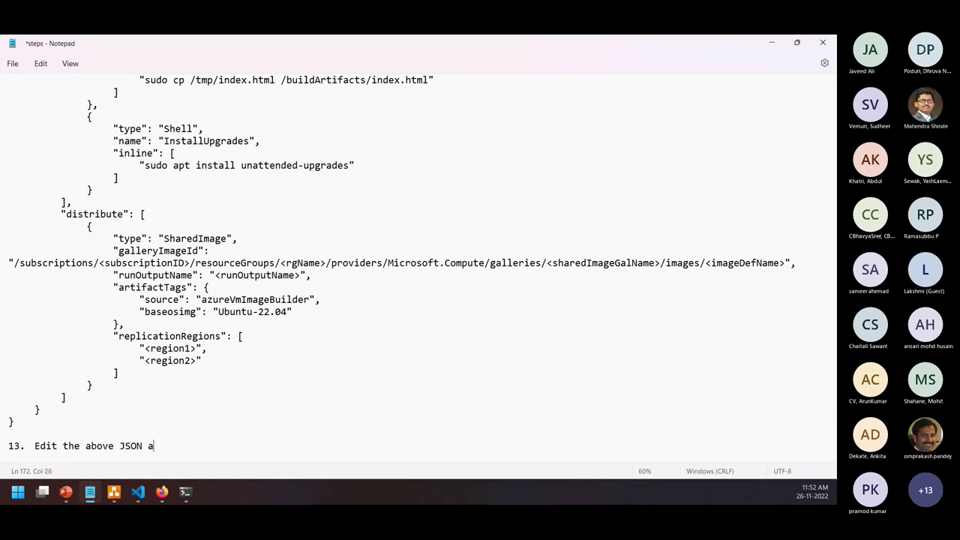
text(nd find and re)
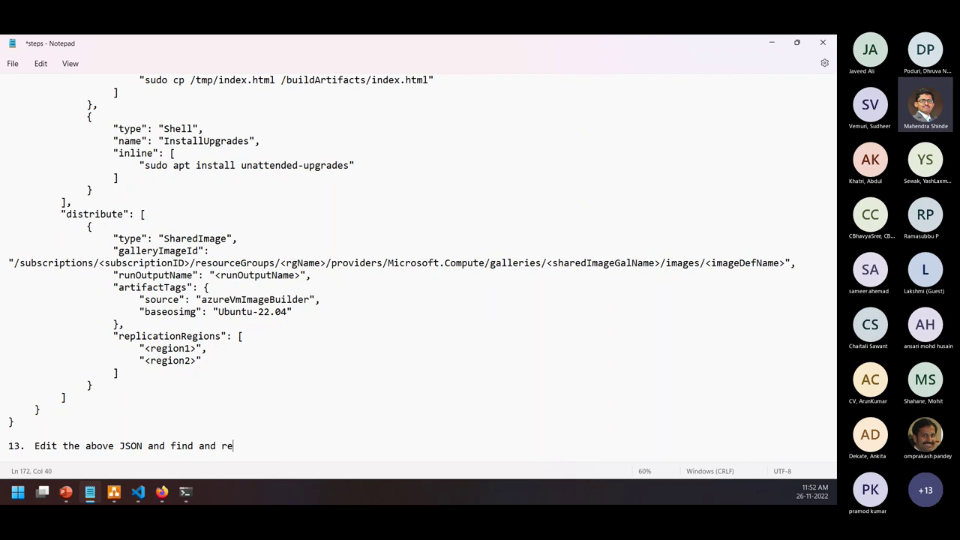
text(place few variables with act)
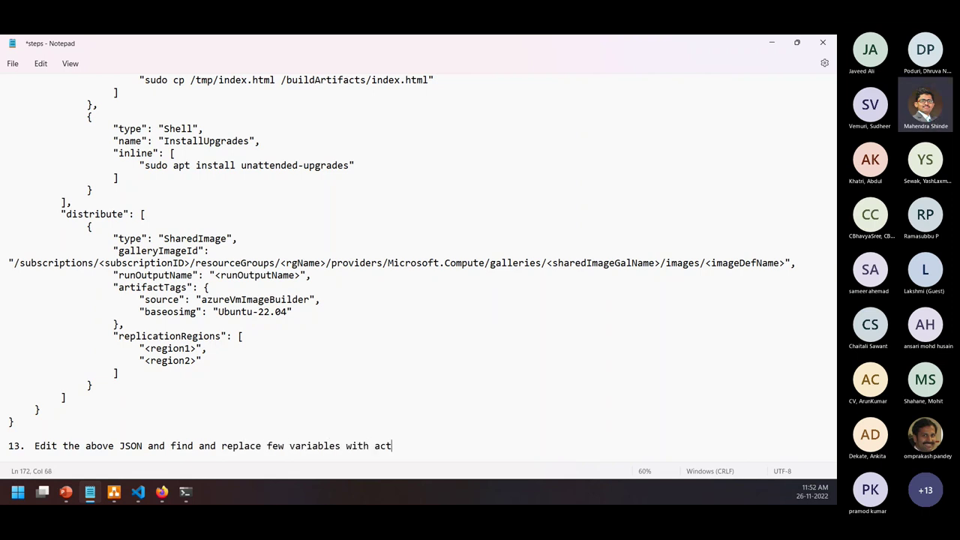
text(ual values.)
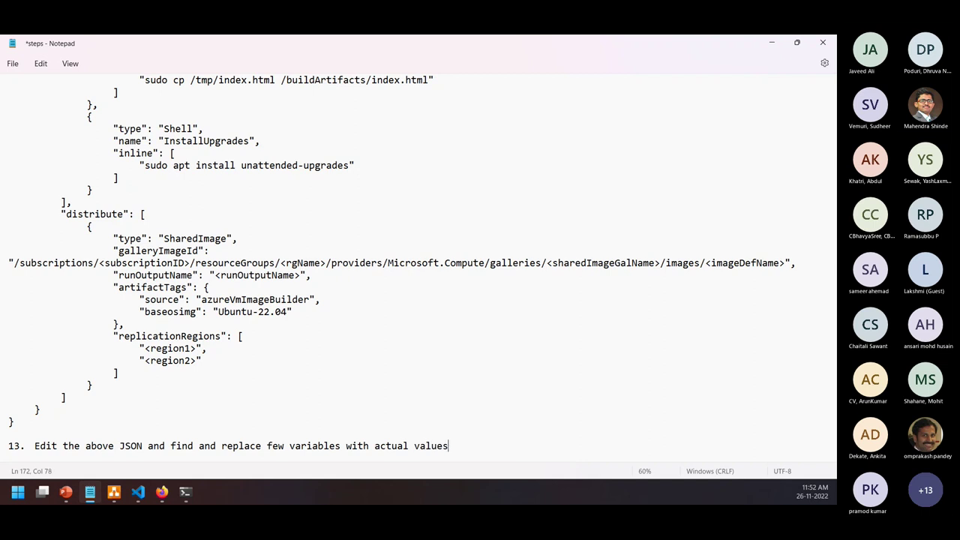
key(Return)
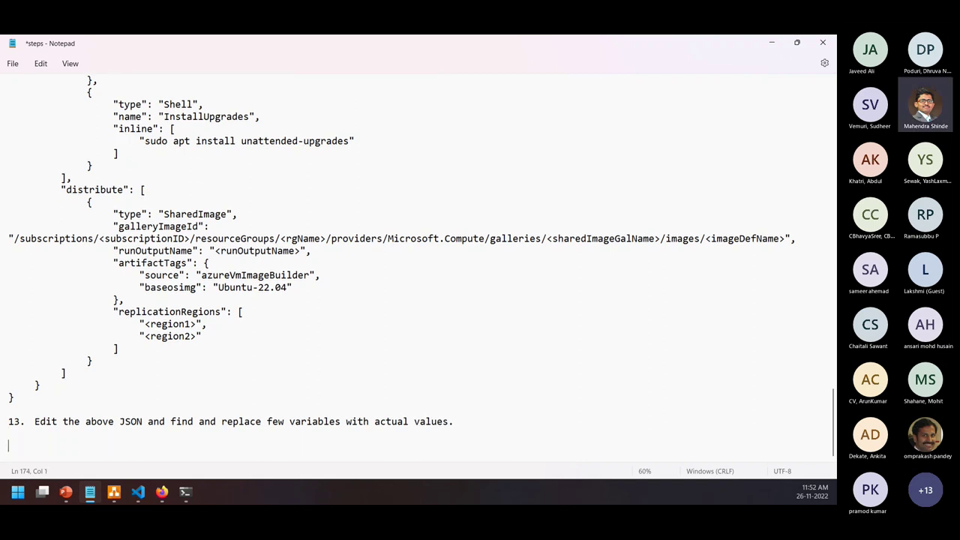
key(alt+Tab)
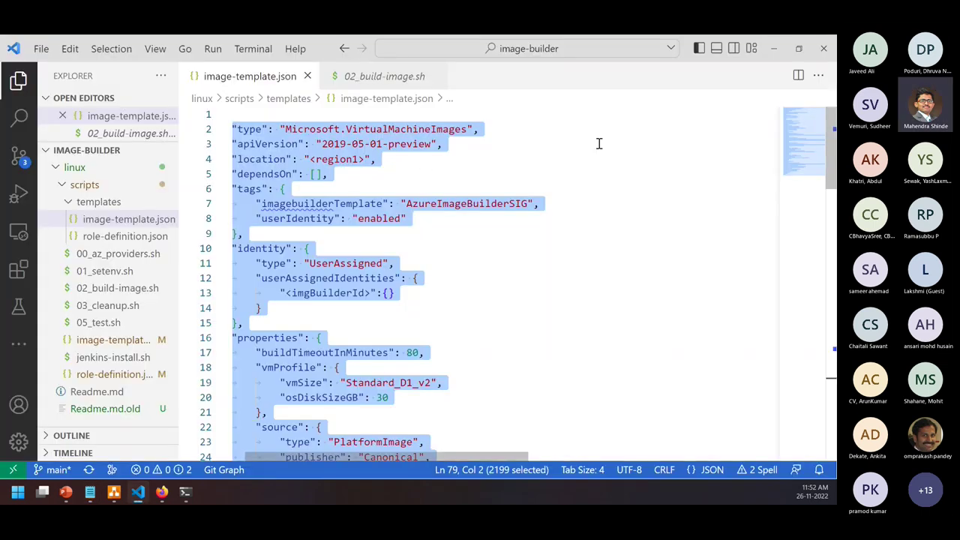
Select and copy the eight sed replacement lines 40–47 in 02_build-image.sh
click(383, 76)
scroll(411, 271, down, 2)
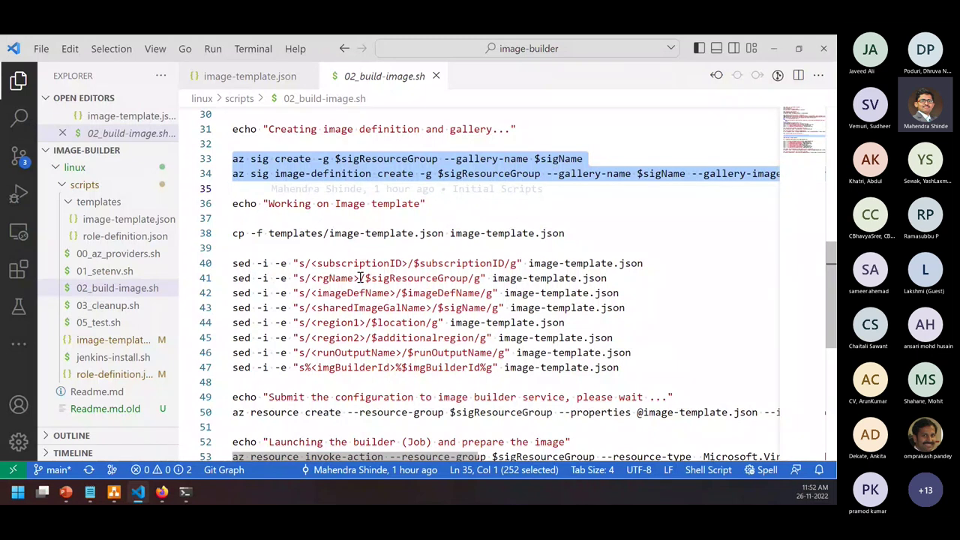
drag(629, 367, 177, 263)
key(ctrl+c)
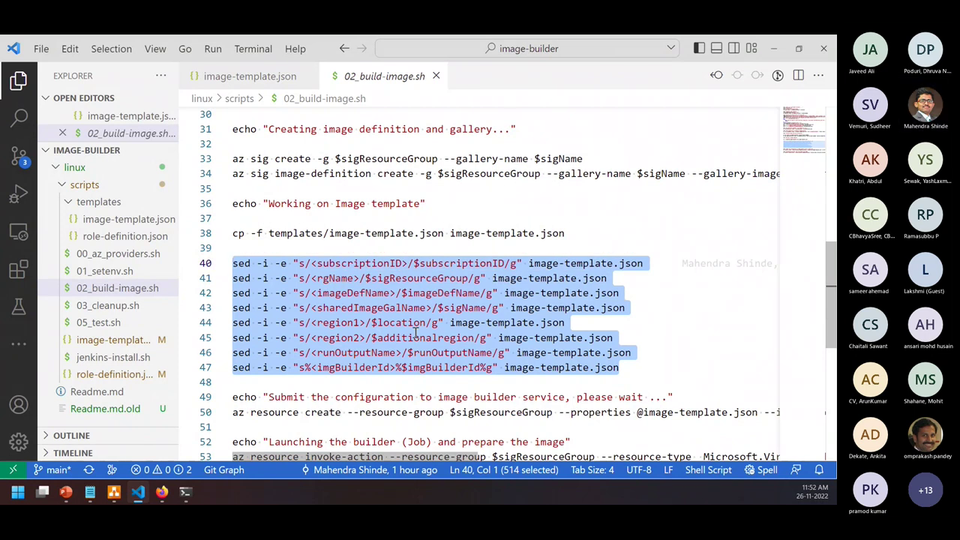
key(alt+Tab)
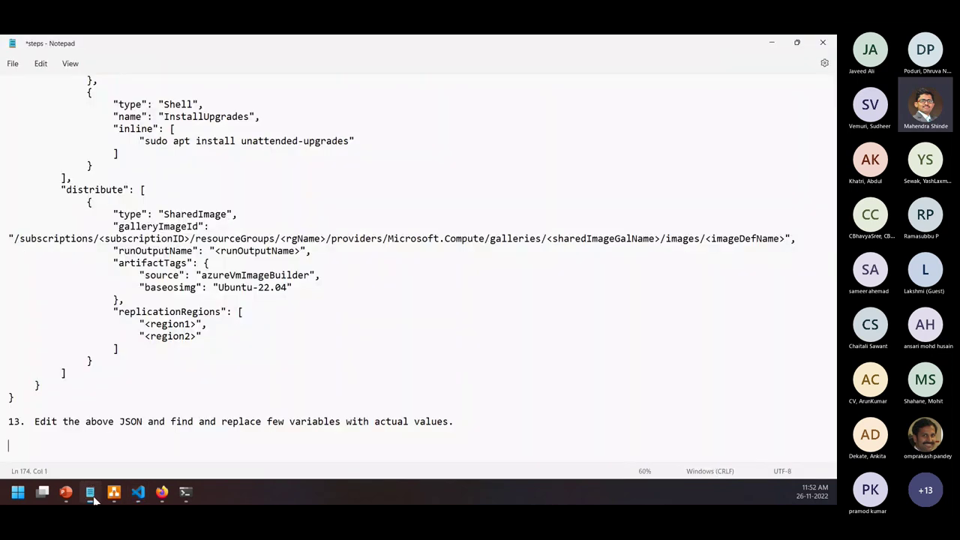
Paste the sed commands under step 13 and rewrite the first as 'replace <subscriptionID> with value of $subscriptionID'
click(152, 453)
key(ctrl+v)
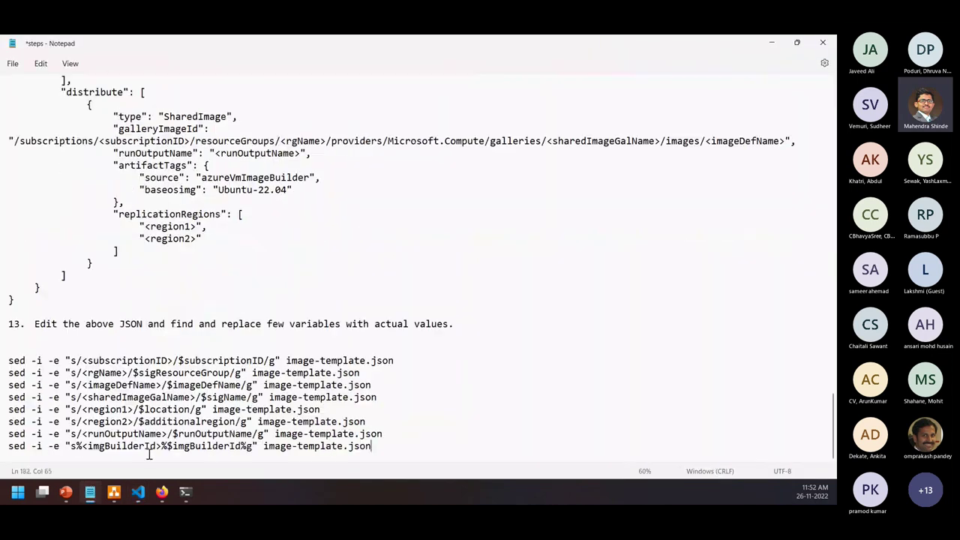
key(Up)
key(Up)
key(Up)
key(Up)
key(Up)
key(Up)
key(Up)
key(shift+Right)
key(shift+Right)
key(shift+Right)
key(shift+Right)
key(shift+Right)
key(shift+Right)
key(shift+Right)
key(shift+Right)
key(shift+Right)
key(shift+Right)
key(Left)
key(Home)
key(shift+Right)
key(shift+Right)
key(shift+Right)
key(shift+Right)
key(shift+Right)
key(shift+Right)
key(shift+Right)
key(shift+Right)
key(shift+Right)
key(shift+Right)
key(shift+Right)
key(shift+Right)
key(shift+Right)
key(Delete)
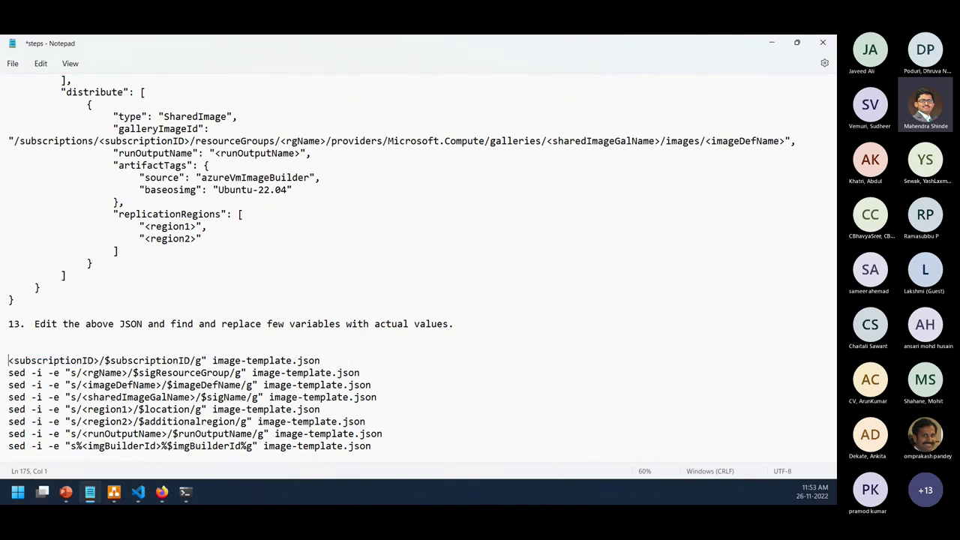
drag(320, 360, 190, 361)
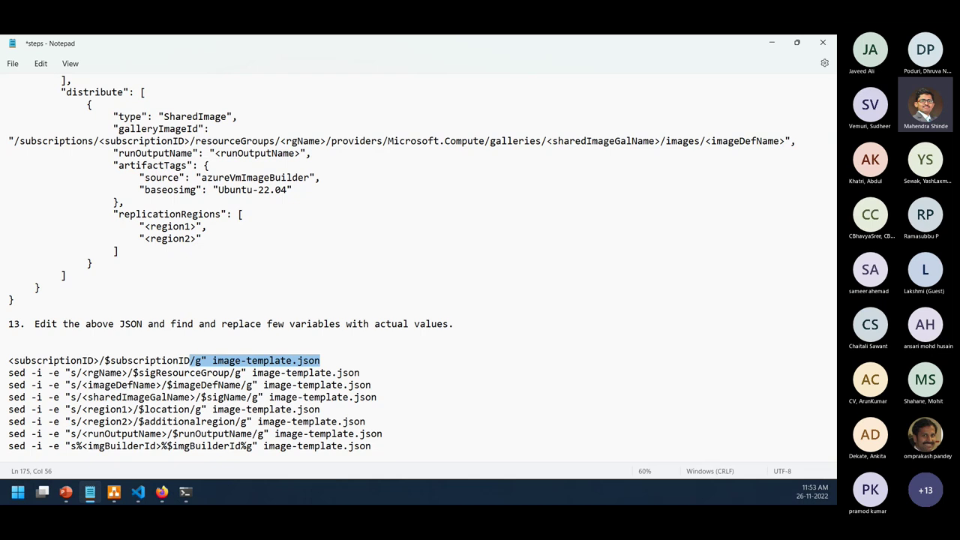
key(Delete)
click(104, 360)
key(BackSpace)
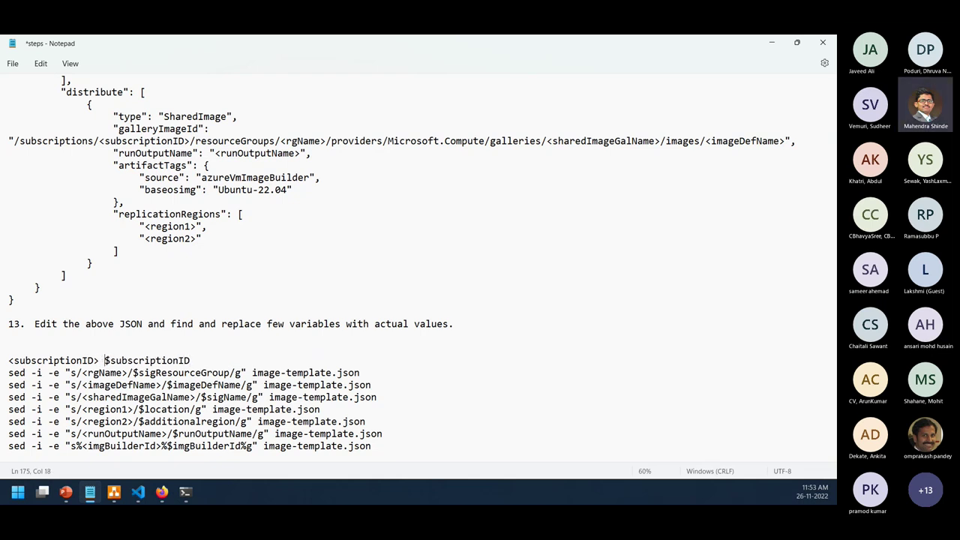
key(Home)
text(replace)
click(231, 360)
click(145, 361)
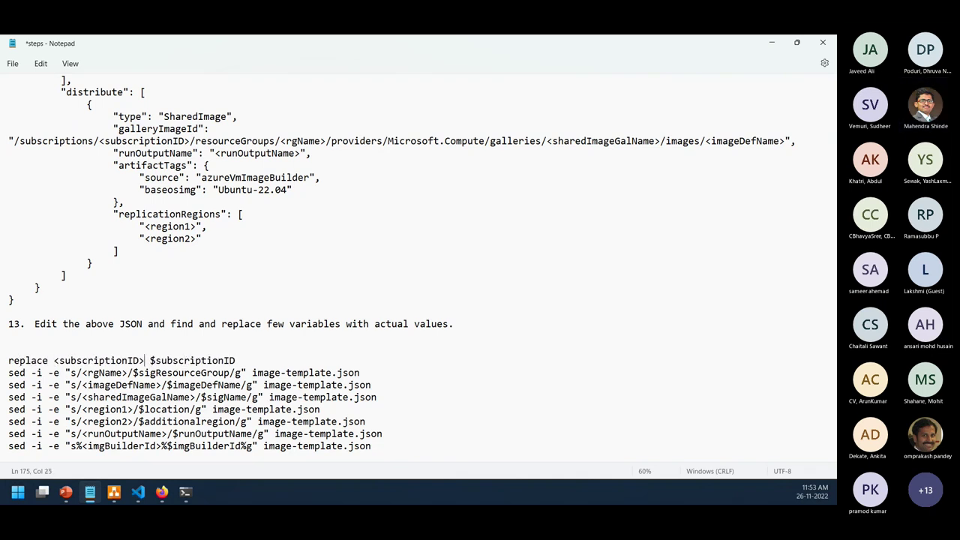
text(with valye)
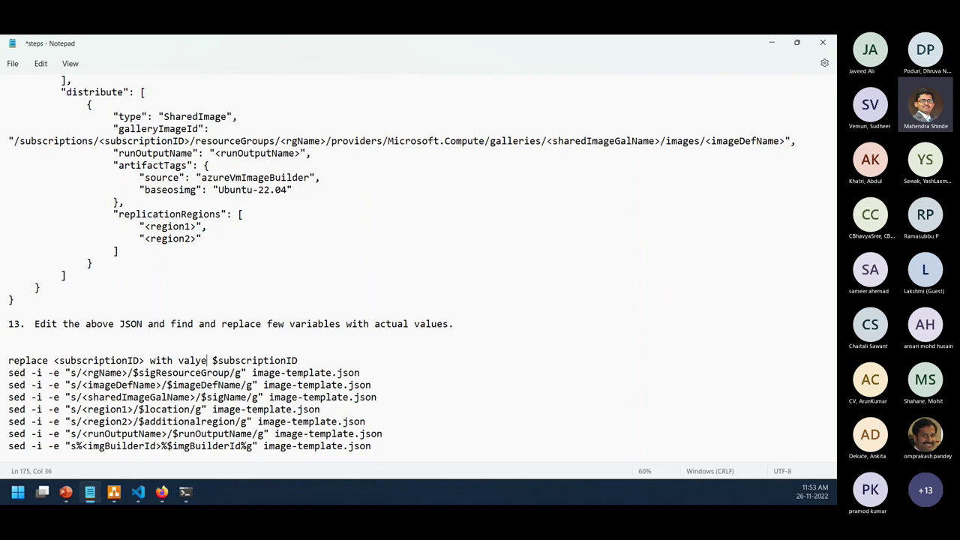
text( of)
key(End)
key(Return)
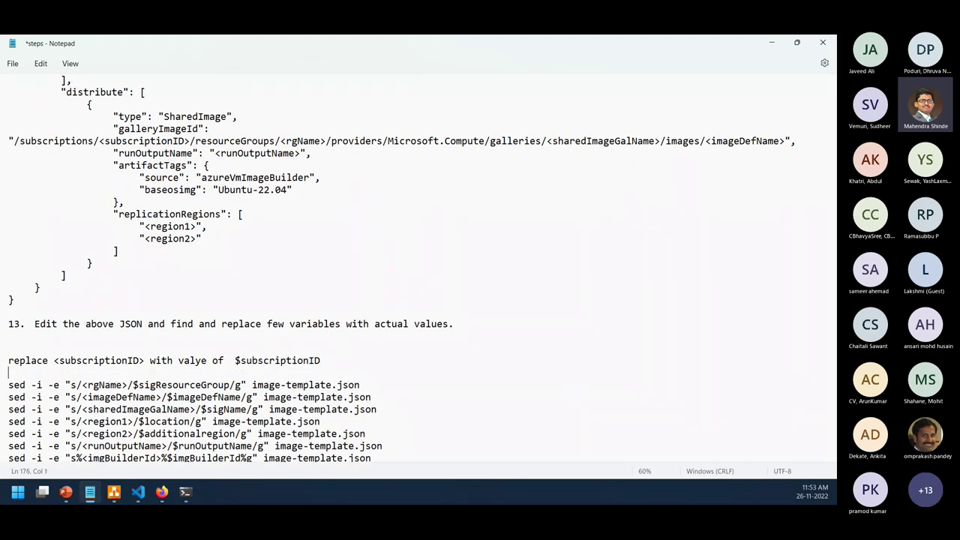
Rewrite the <rgName> line as 'replace <rgName> with value of $sigResourceGroup'
drag(8, 385, 81, 385)
text(re)
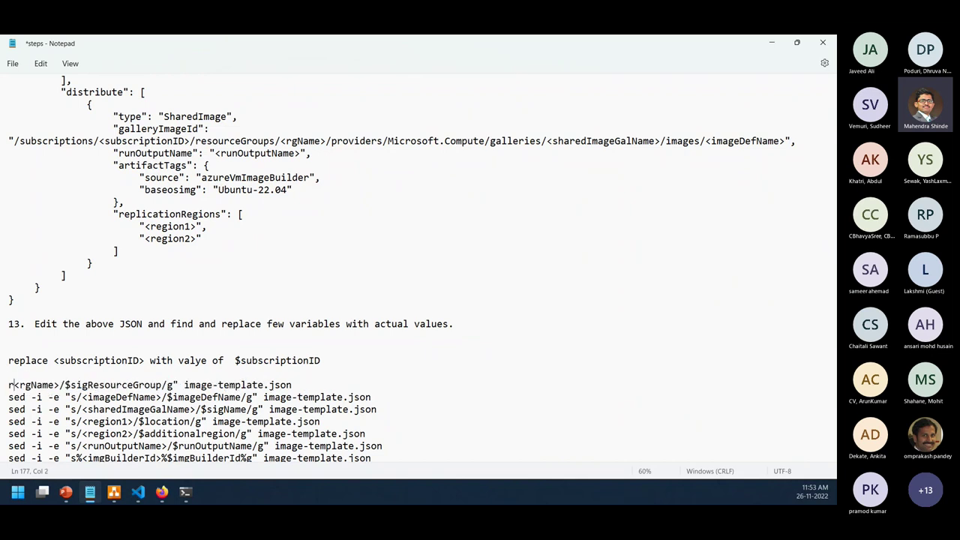
text(place)
key(Right)
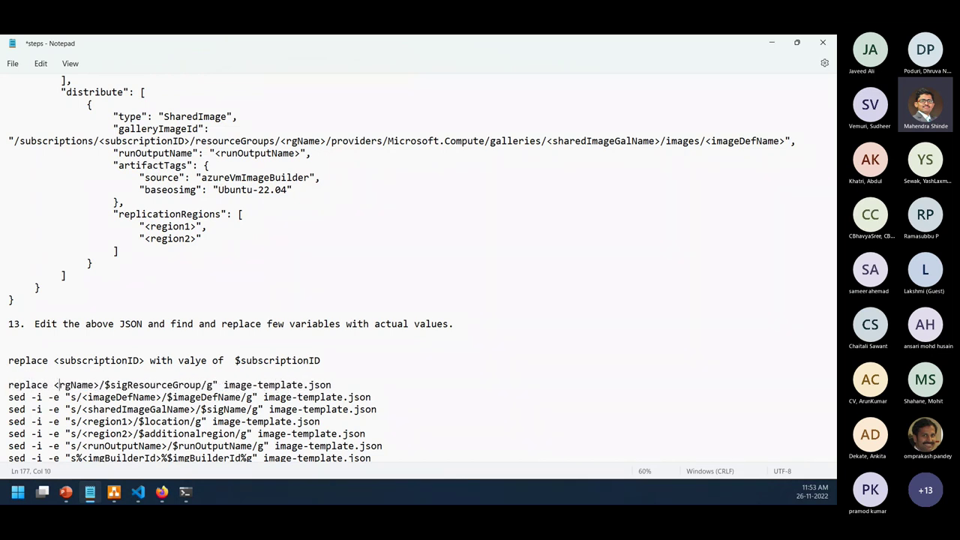
key(Right)
key(Right)
key(shift+Right)
text(with vale)
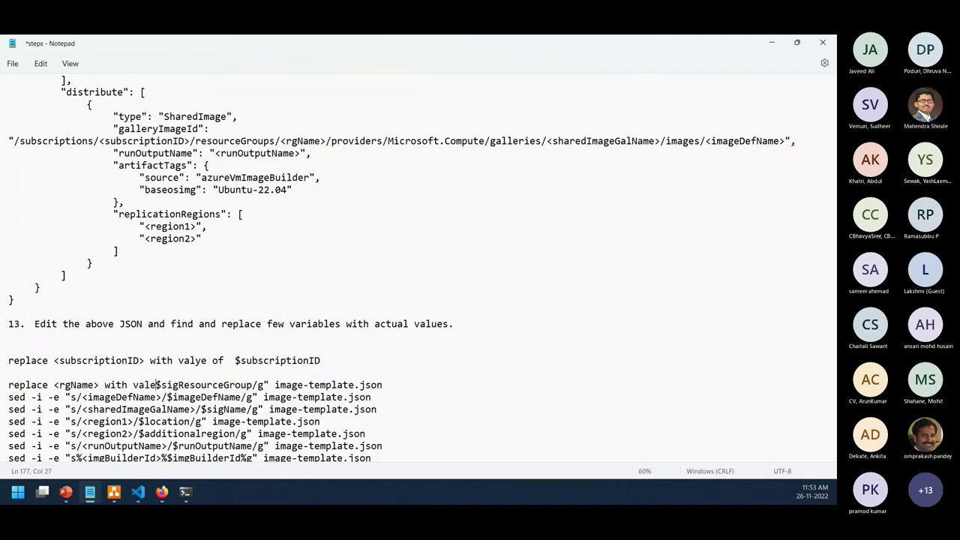
key(BackSpace)
text(ue of)
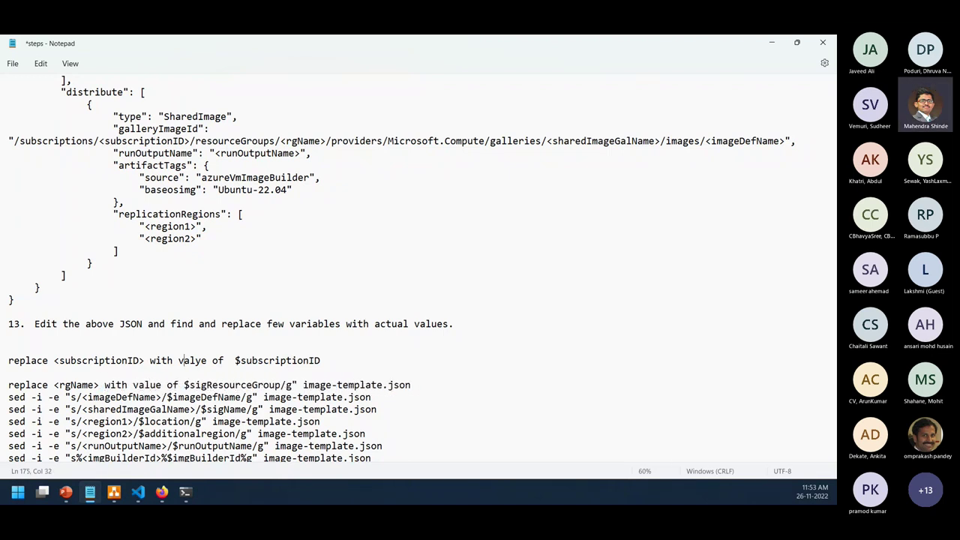
click(199, 385)
click(411, 384)
click(281, 385)
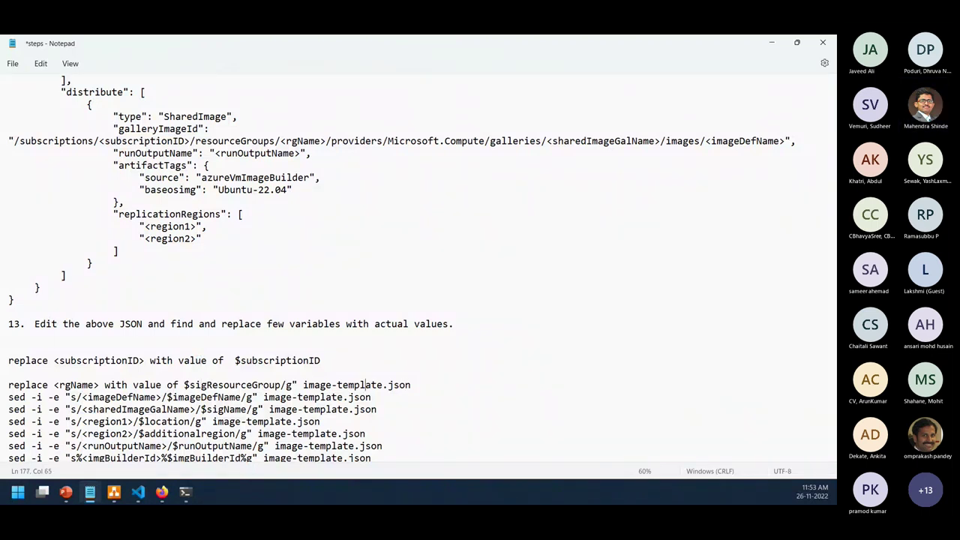
key(shift+End)
key(Delete)
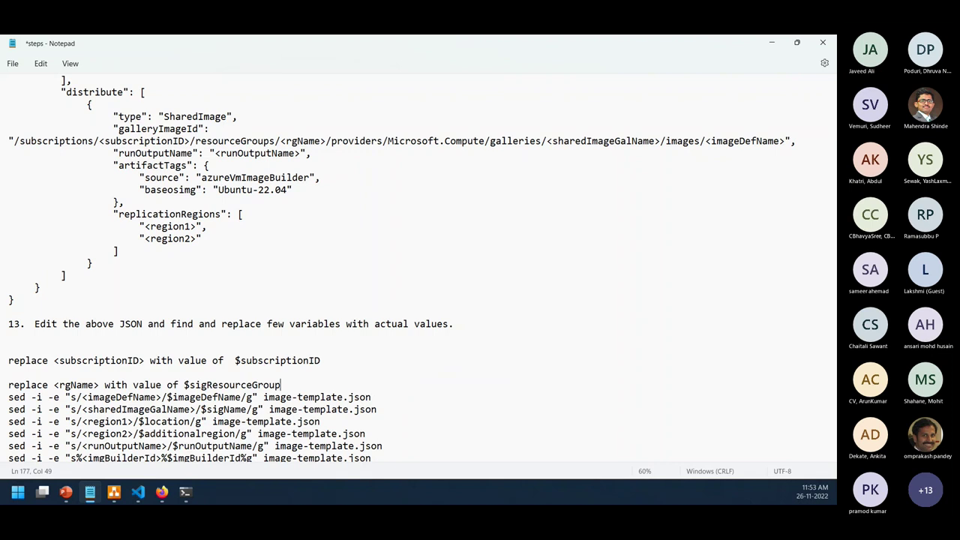
key(Right)
key(Return)
Rewrite the <imageDefName> sed line as 'replace <imageDefName> with value of $imageDefName'
key(shift+Right)
key(shift+Right)
key(shift+Right)
key(shift+Right)
key(shift+Right)
key(shift+Right)
key(shift+Right)
key(shift+Right)
key(shift+Right)
key(shift+Right)
key(shift+Right)
key(shift+Right)
key(shift+Right)
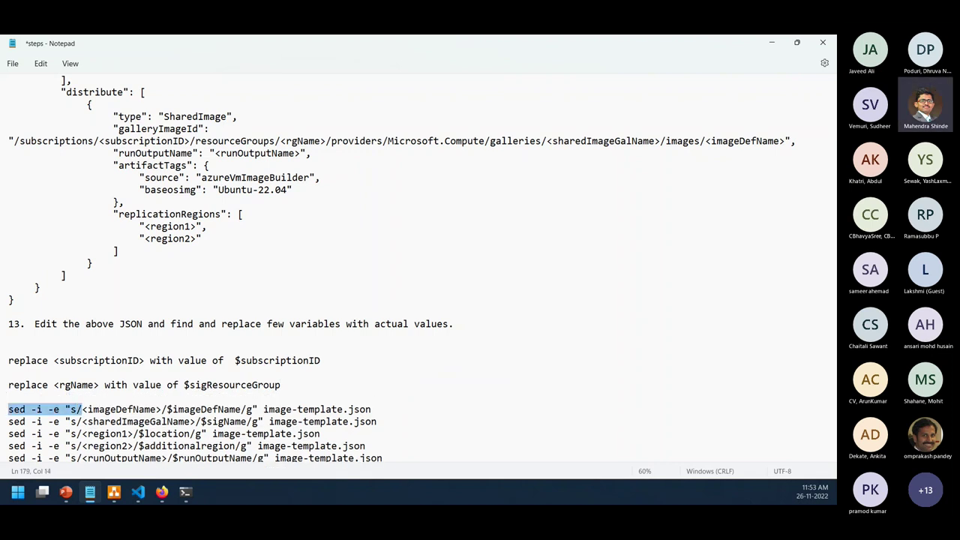
text(replace)
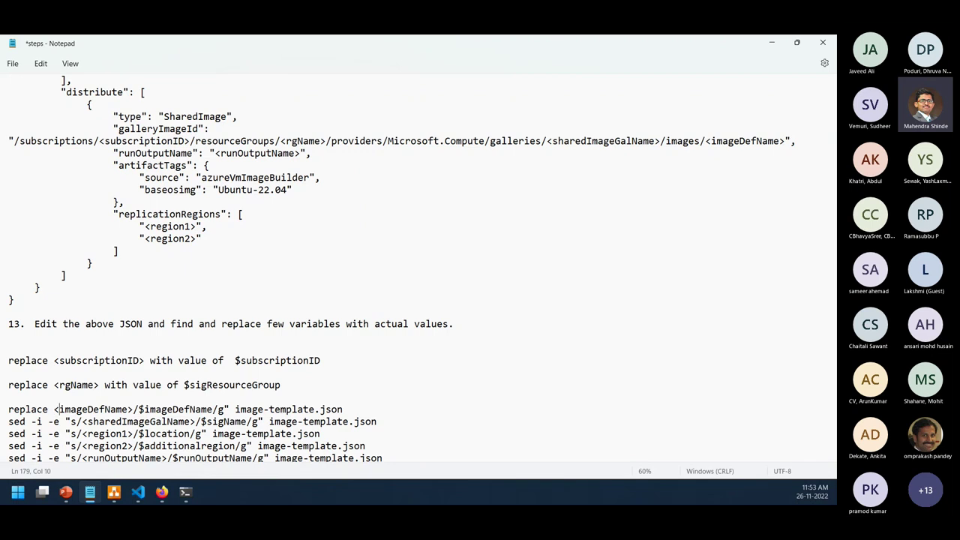
key(Right)
key(Right)
key(Right)
key(Right)
key(Right)
key(Right)
key(Right)
key(Right)
key(Right)
key(Right)
key(Right)
key(Right)
key(Right)
text(with )
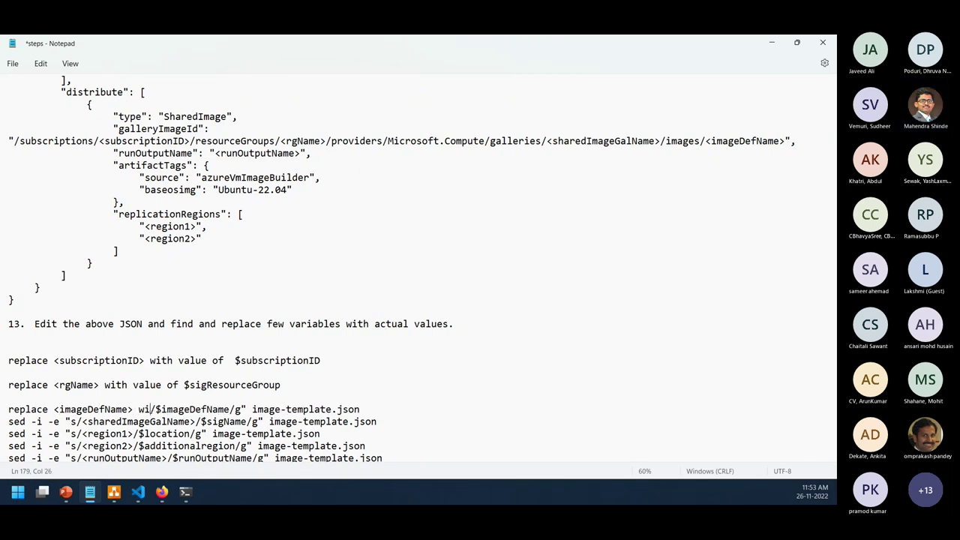
text(value of)
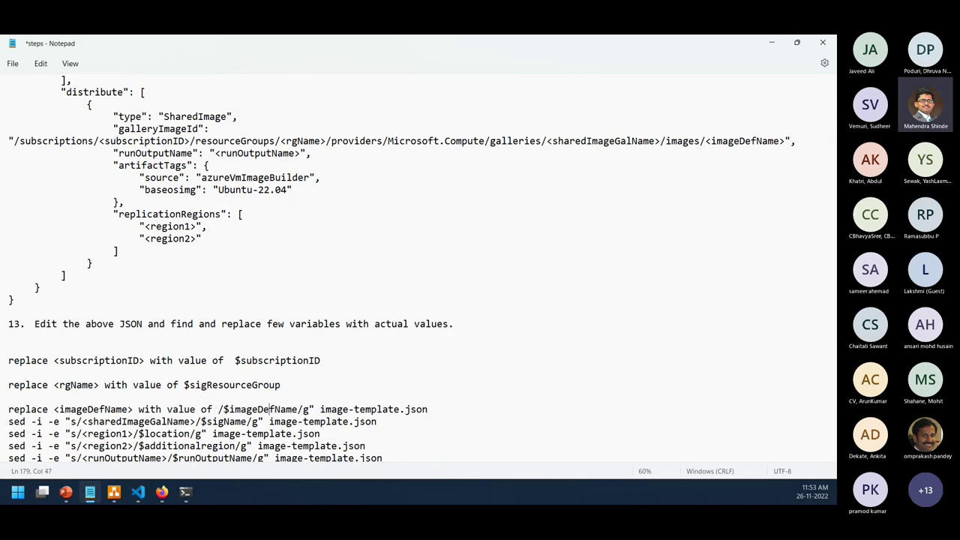
key(Right)
key(Right)
key(Right)
key(Right)
key(shift+End)
key(Delete)
key(Return)
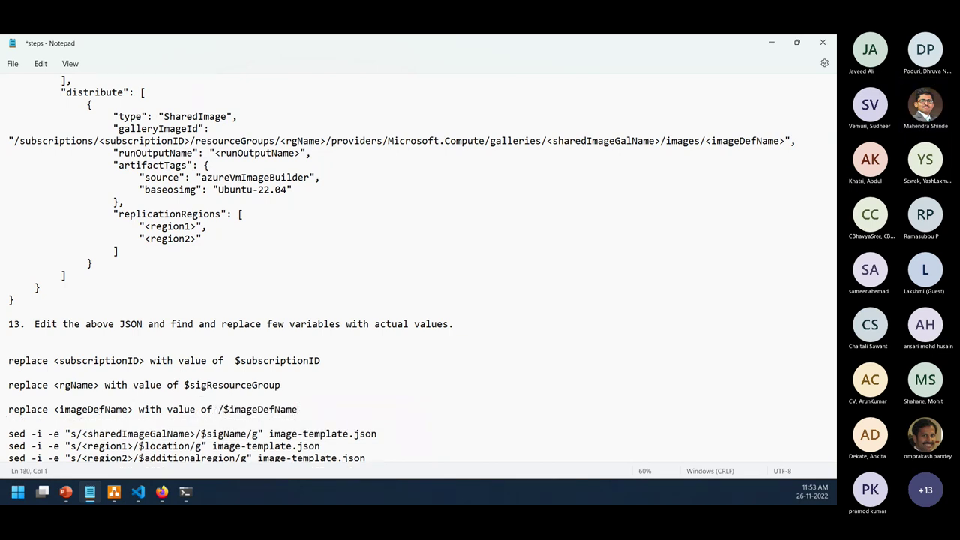
Rewrite the gallery line as 'replace <sharedImageGalName> with value of $sigName' and remove the leftover slashes
key(Down)
key(shift+Right)
key(shift+Right)
key(shift+Right)
key(shift+Right)
key(shift+Right)
key(shift+Right)
key(shift+Right)
key(shift+Right)
key(shift+Right)
key(shift+Right)
key(shift+Right)
key(shift+Right)
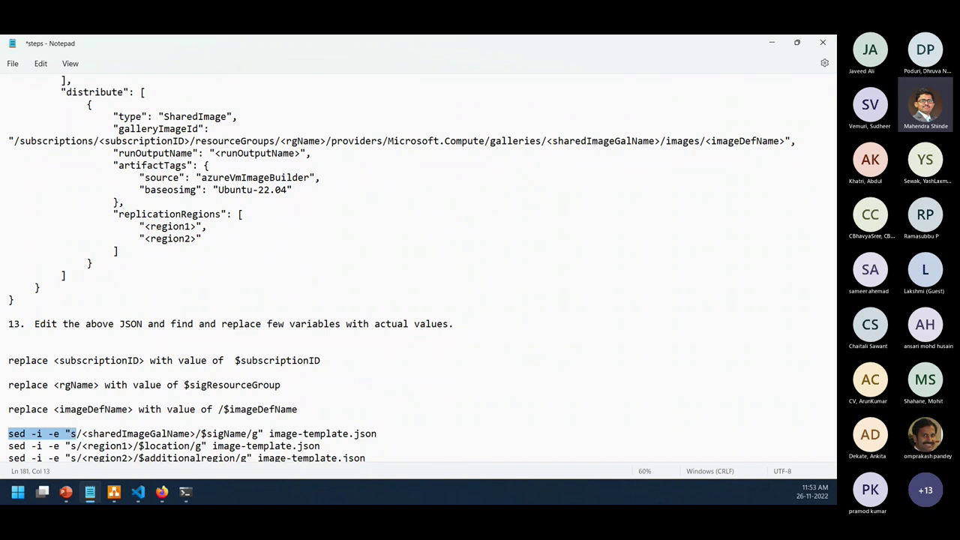
key(shift+Right)
text(replace)
key(Delete)
text(<)
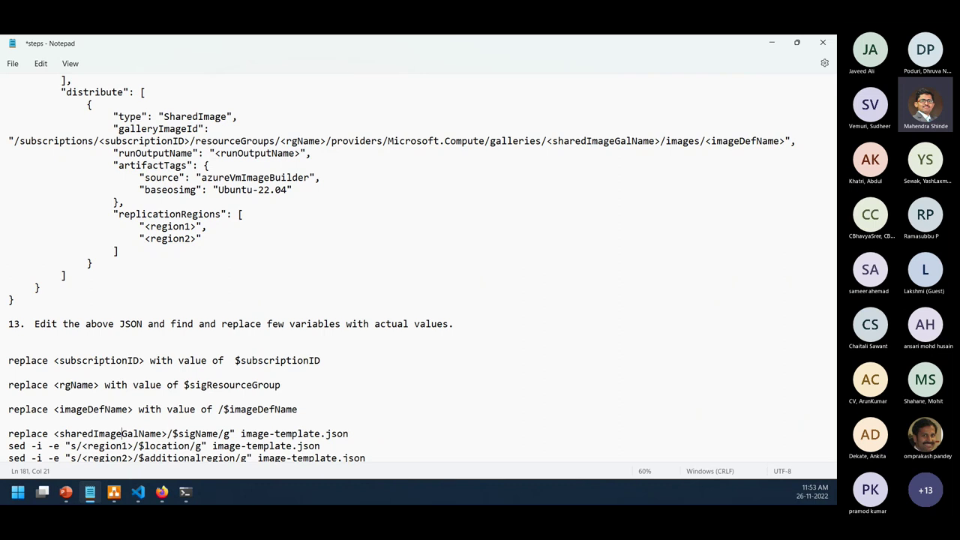
click(166, 433)
text(with)
key(Delete)
text(value of /)
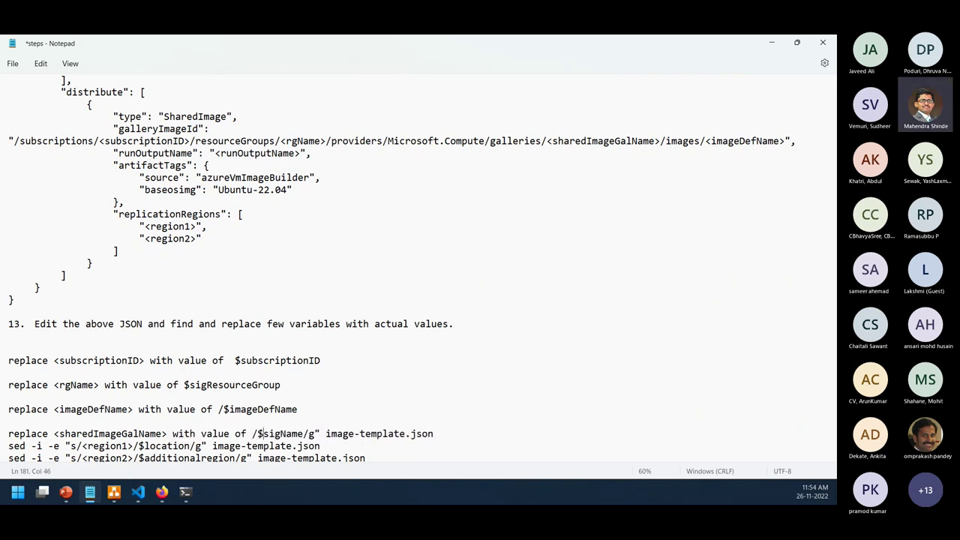
key(BackSpace)
key(Up)
key(Up)
key(Up)
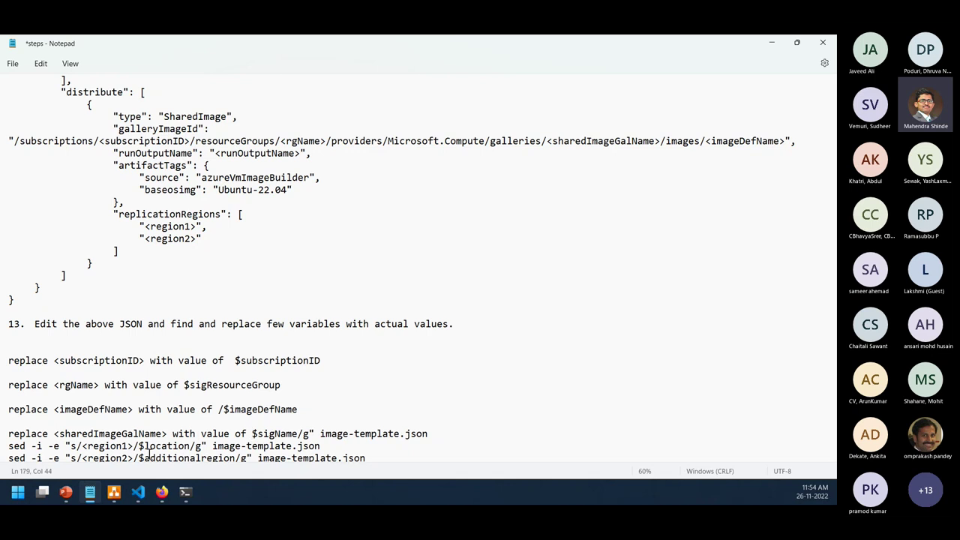
key(Down)
key(End)
key(Left)
key(Left)
key(BackSpace)
click(218, 434)
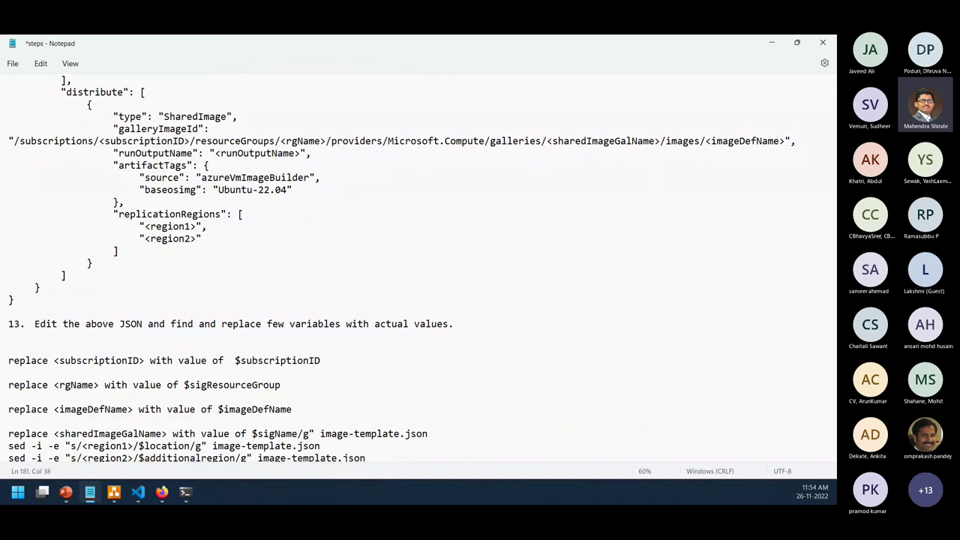
key(BackSpace)
key(BackSpace)
key(BackSpace)
key(BackSpace)
key(BackSpace)
key(BackSpace)
key(BackSpace)
key(BackSpace)
key(BackSpace)
key(BackSpace)
key(BackSpace)
key(BackSpace)
key(BackSpace)
key(BackSpace)
key(BackSpace)
key(BackSpace)
key(BackSpace)
key(BackSpace)
key(BackSpace)
key(BackSpace)
key(Return)
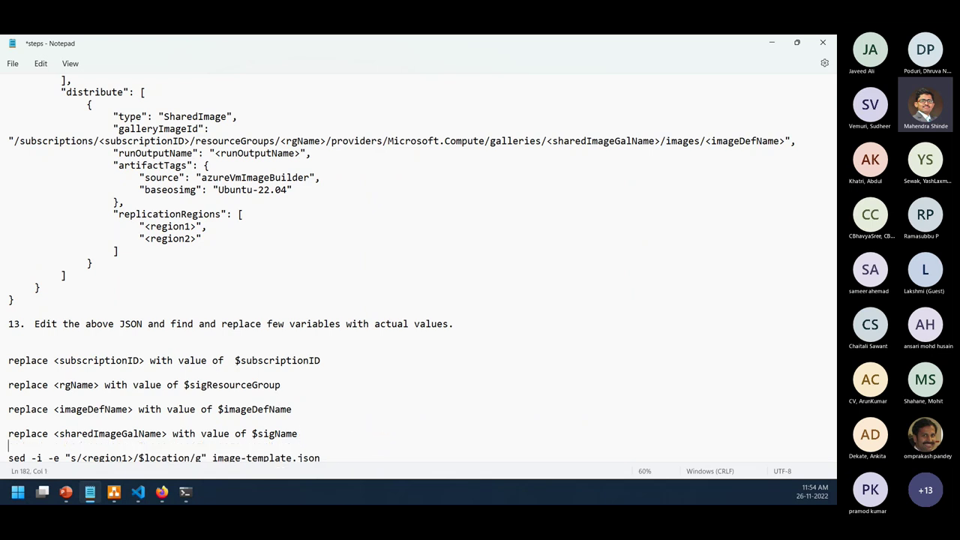
Rewrite the region1 line as 'replace <region1> with value of $location'
key(Down)
key(shift+Right)
key(shift+Right)
key(shift+Right)
key(shift+Right)
key(shift+Right)
key(shift+Right)
key(shift+Right)
key(shift+Right)
key(shift+Right)
key(shift+Right)
key(shift+Right)
key(shift+Right)
key(shift+Right)
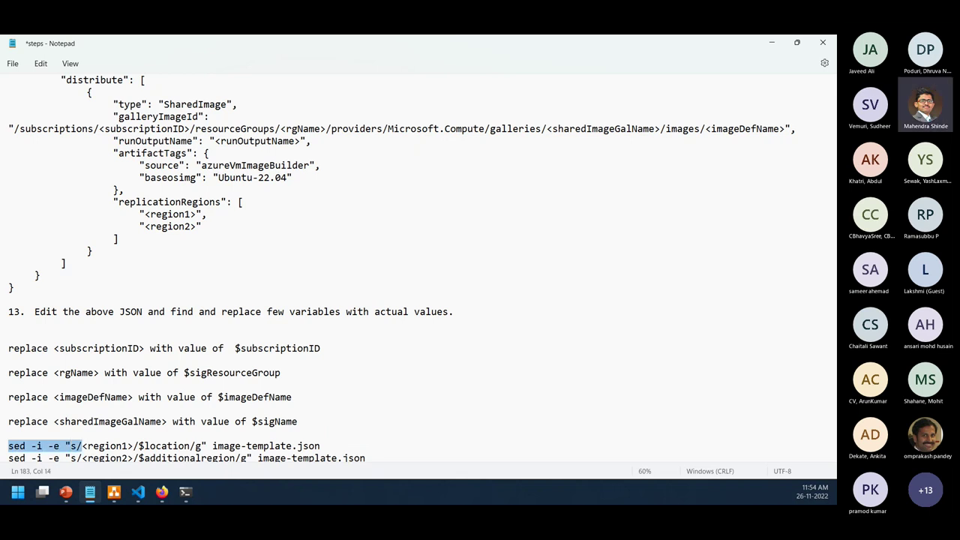
text(replace <region1>)
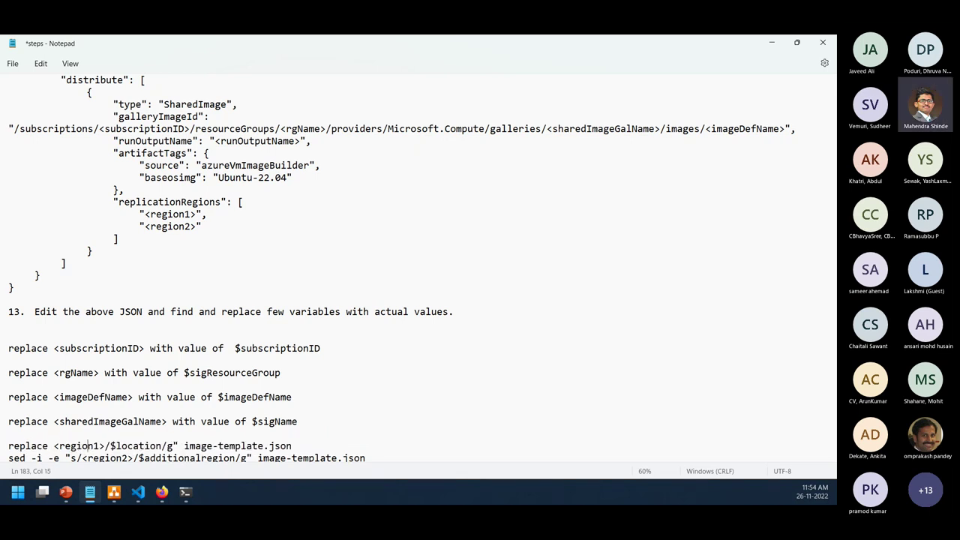
text( with val)
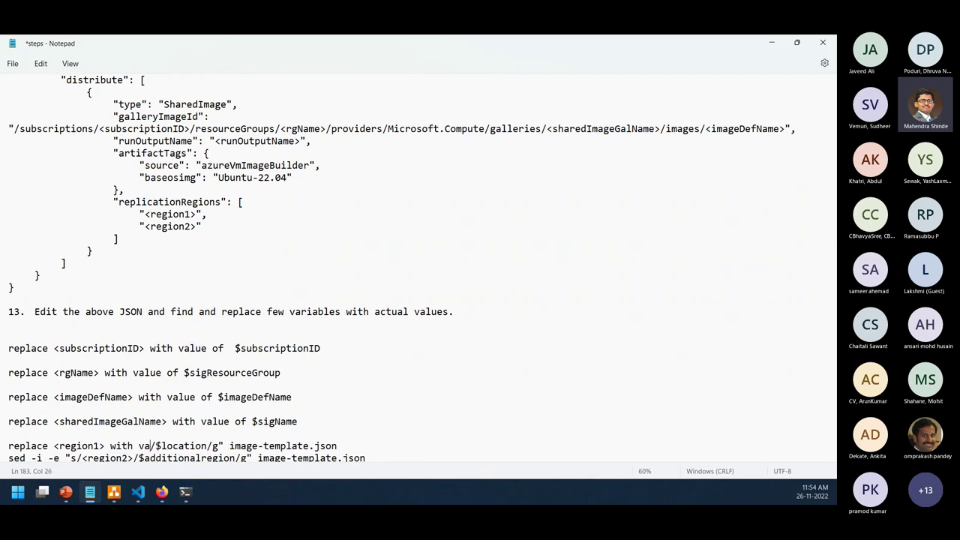
text(ue of)
key(BackSpace)
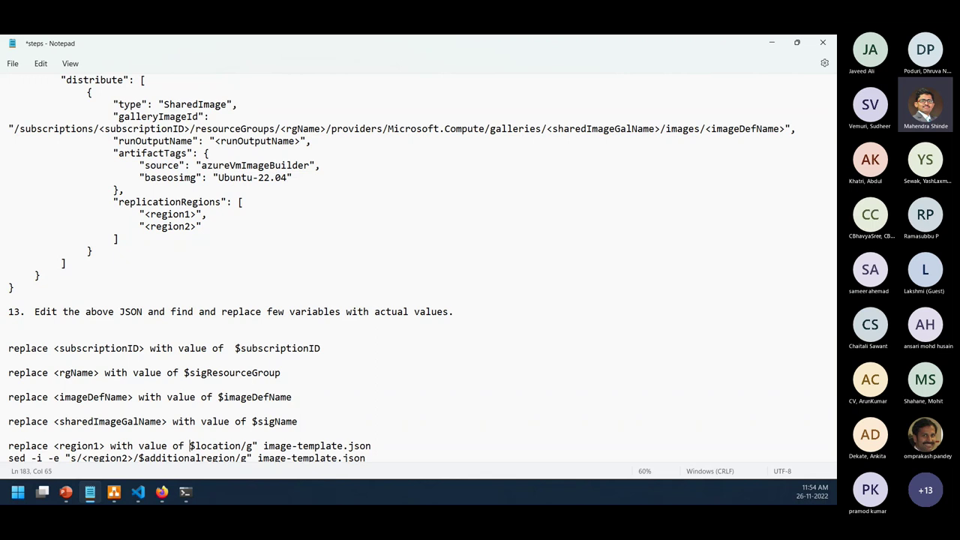
key(BackSpace)
key(BackSpace)
key(BackSpace)
key(BackSpace)
key(BackSpace)
key(BackSpace)
key(BackSpace)
key(BackSpace)
key(BackSpace)
key(BackSpace)
key(BackSpace)
key(BackSpace)
key(BackSpace)
key(BackSpace)
key(BackSpace)
key(BackSpace)
key(BackSpace)
key(BackSpace)
key(BackSpace)
key(BackSpace)
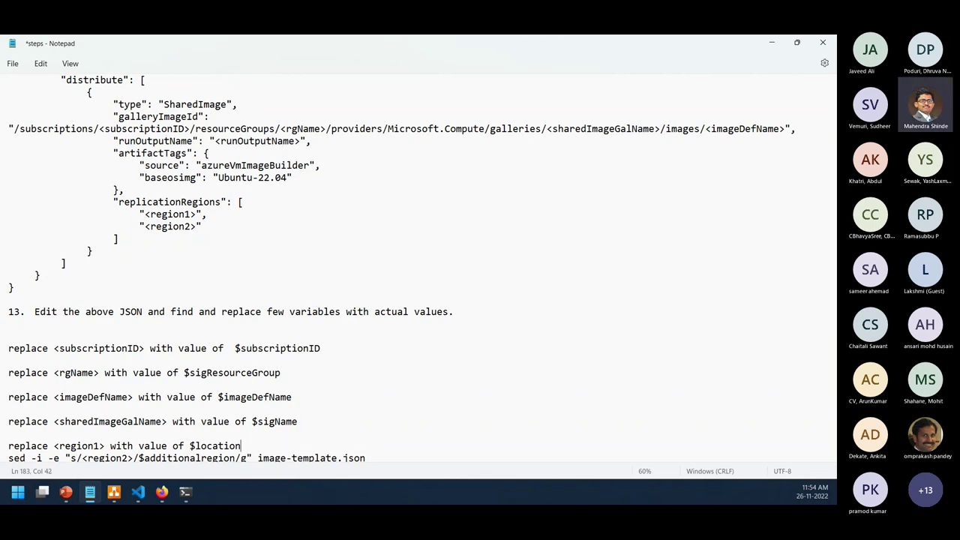
key(Return)
key(Return)
key(Down)
Rewrite the region2 sed line as 'replace <region2> with values of $additionalregion'
key(shift+Right)
key(shift+Right)
key(shift+Right)
key(shift+Right)
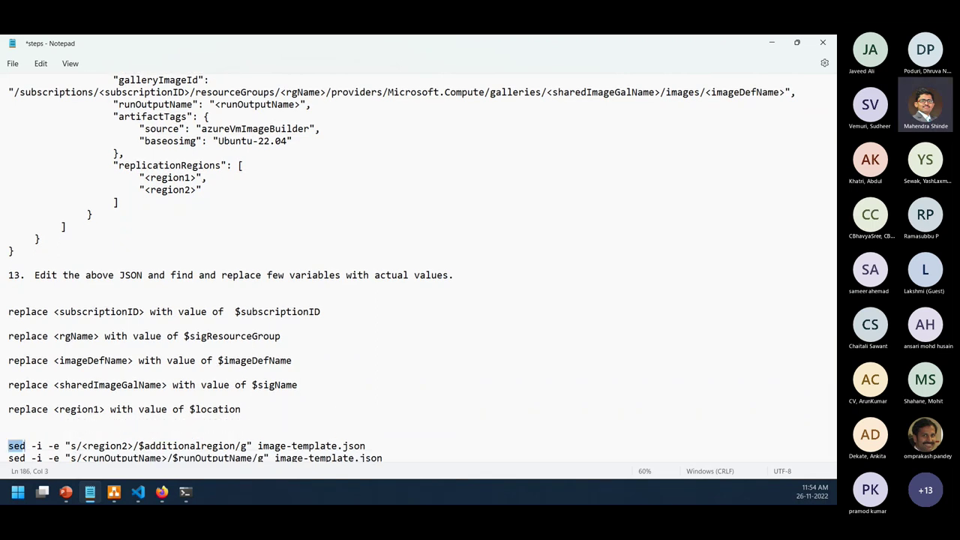
key(shift+Right)
key(shift+Right)
key(shift+Right)
key(shift+Right)
key(shift+Right)
key(shift+Right)
key(shift+Right)
key(shift+Right)
key(shift+Right)
key(shift+Right)
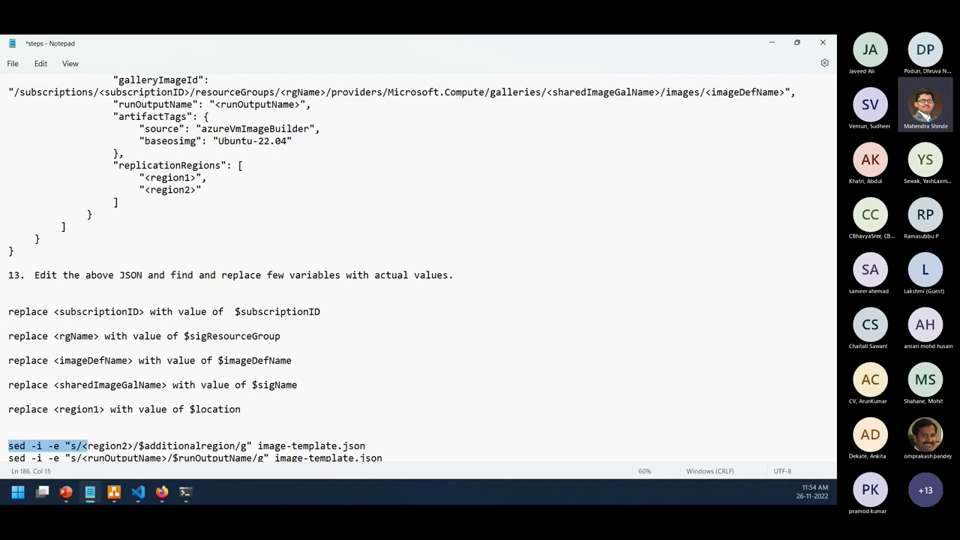
key(BackSpace)
text(repla)
key(BackSpace)
key(BackSpace)
text(place )
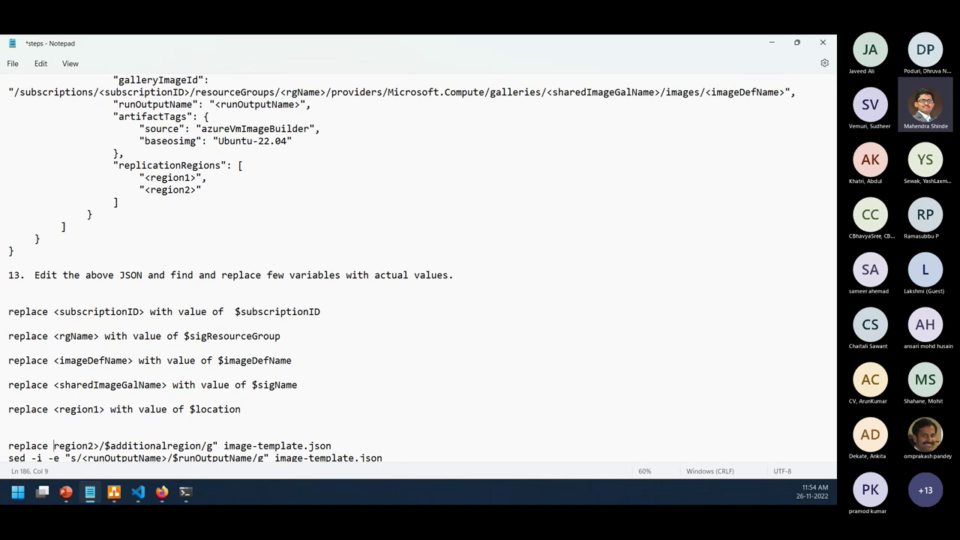
text(<)
click(105, 445)
key(Delete)
text(with )
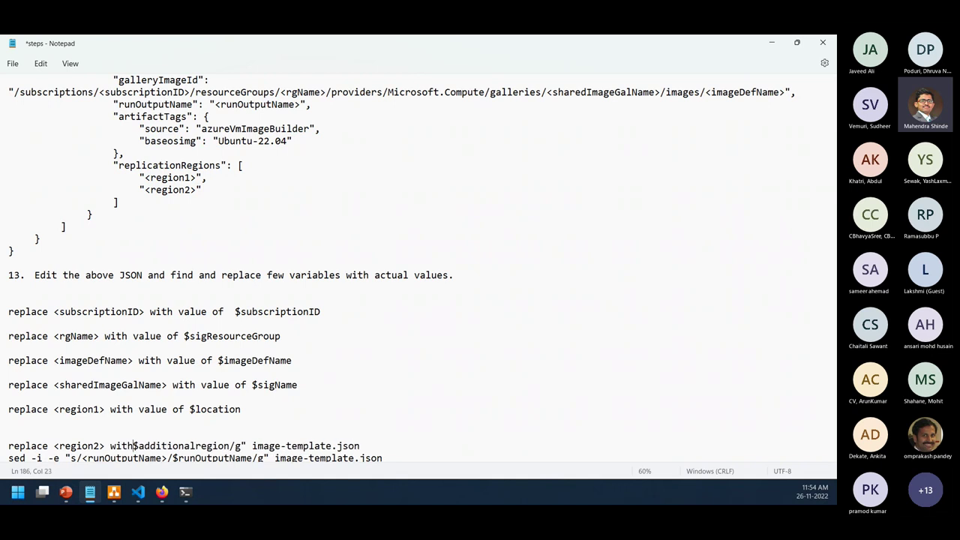
text(values of)
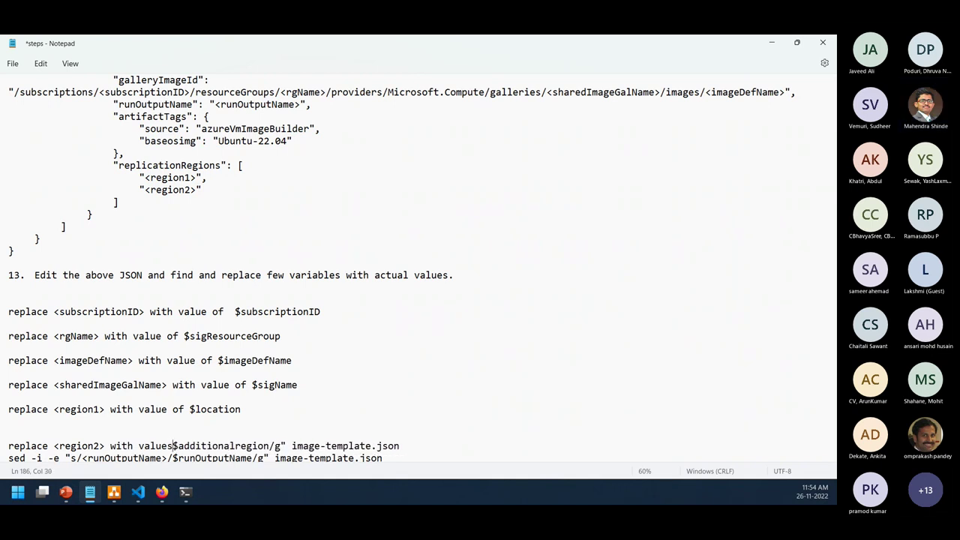
key(Right)
key(Right)
key(Right)
key(Right)
key(Right)
key(Right)
key(Right)
key(Right)
key(Right)
key(Right)
key(Right)
key(Right)
key(Right)
key(Right)
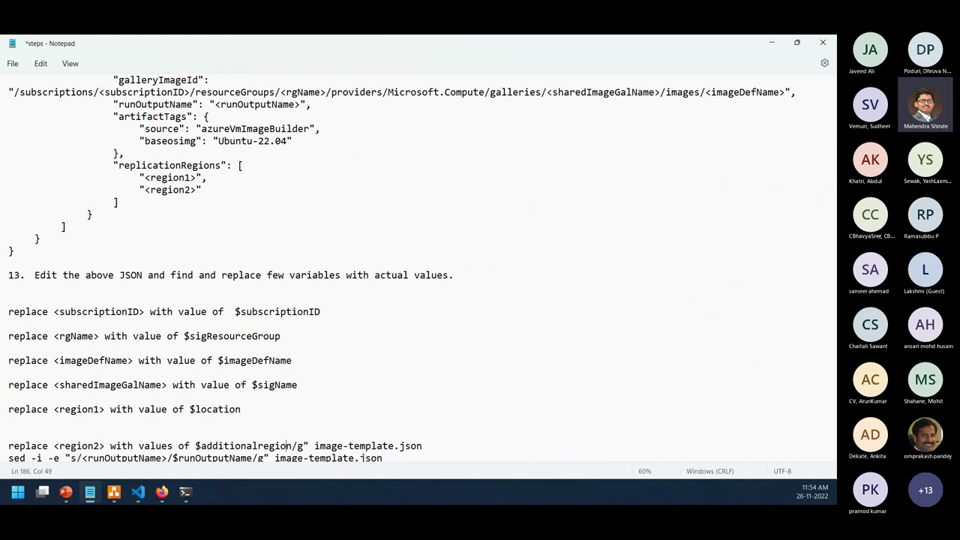
key(shift+End)
key(Delete)
key(Return)
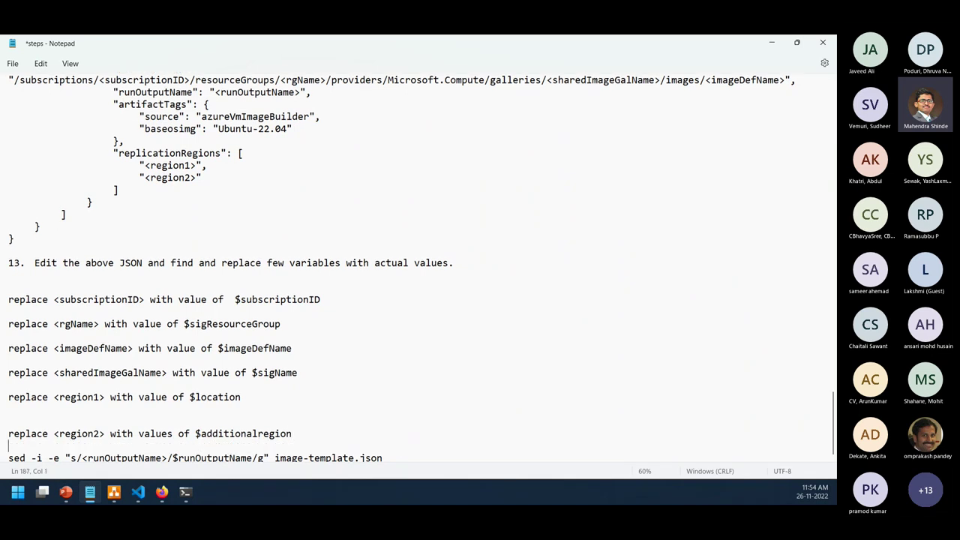
Rewrite the runOutputName sed line as 'replace <runOutputName> with $runOutputName'
key(Down)
key(Right)
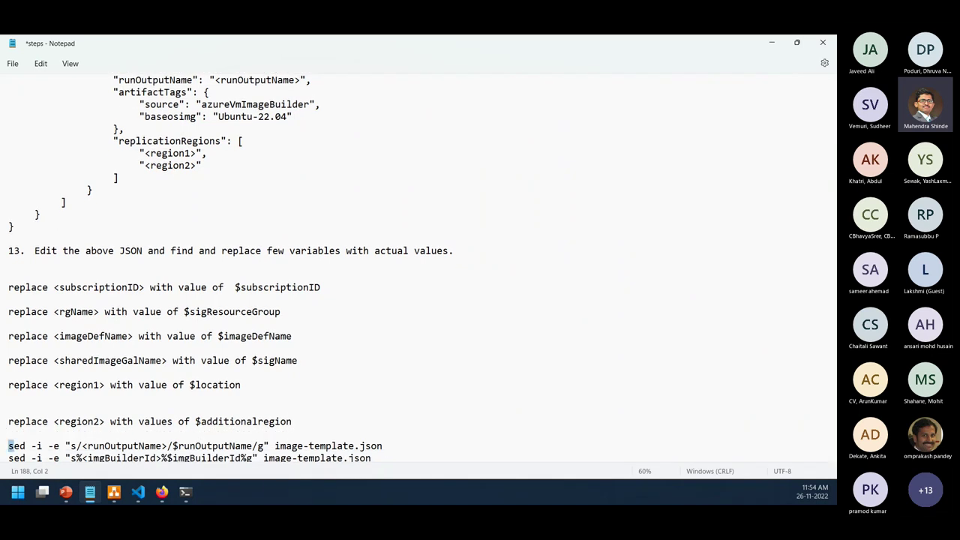
key(Left)
key(shift+Right)
key(shift+Right)
key(shift+Right)
key(shift+Right)
key(shift+Right)
key(shift+Right)
key(shift+Right)
key(shift+Right)
key(shift+Right)
key(shift+Right)
key(shift+Right)
key(shift+Right)
key(shift+Right)
key(shift+Right)
key(shift+Left)
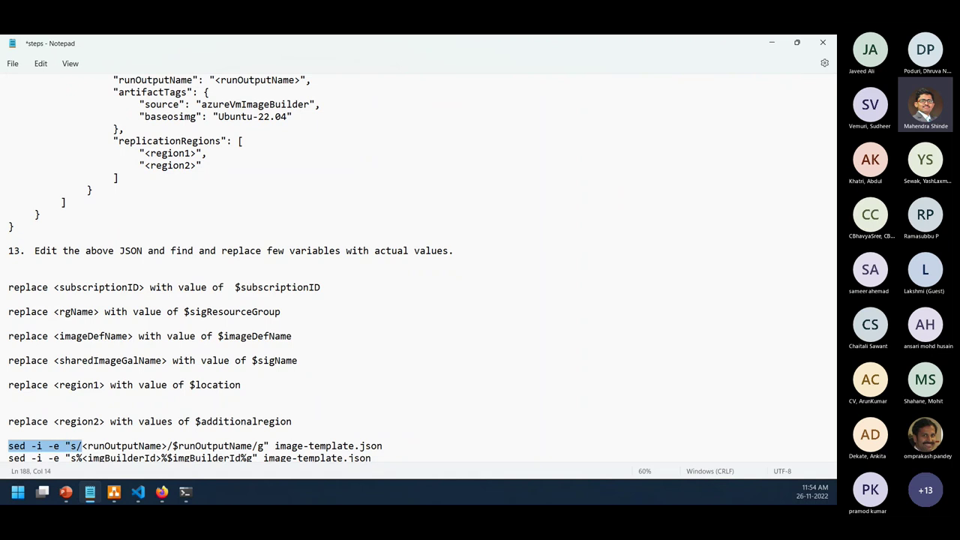
text(relace)
key(Right)
key(Right)
key(Right)
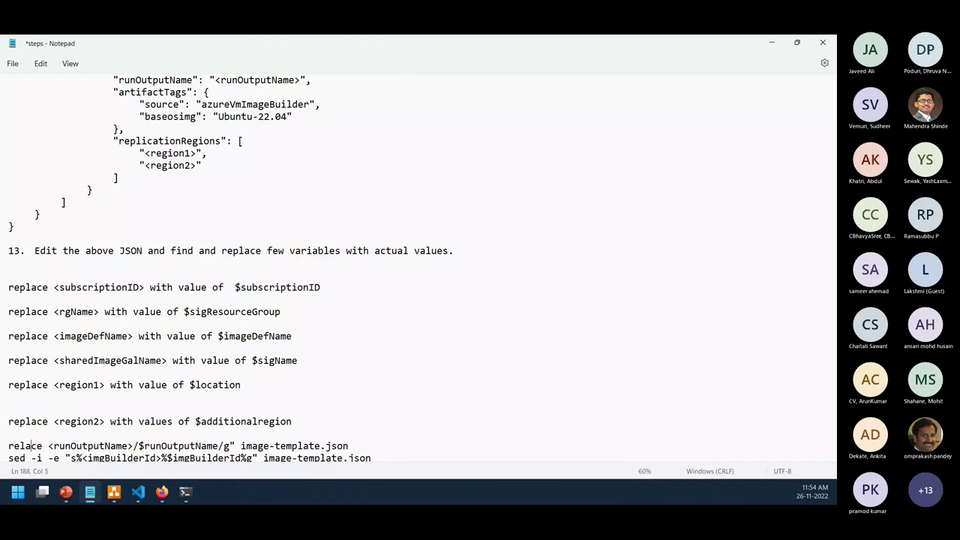
text(p)
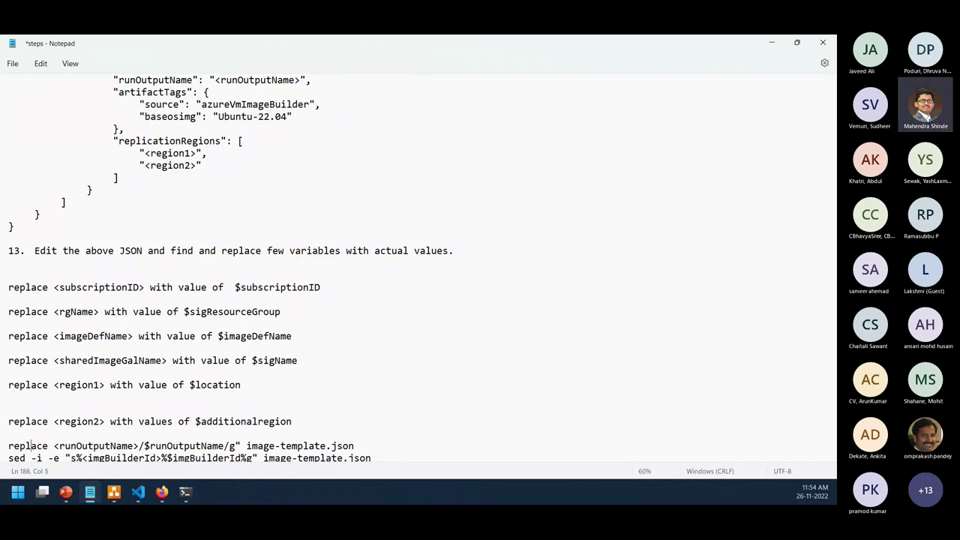
click(111, 446)
text(with)
key(shift+Right)
key(Delete)
key(Right)
key(Right)
key(Right)
key(Right)
key(Right)
key(Right)
key(Right)
key(Right)
key(Right)
key(Right)
key(Right)
key(shift+End)
key(Delete)
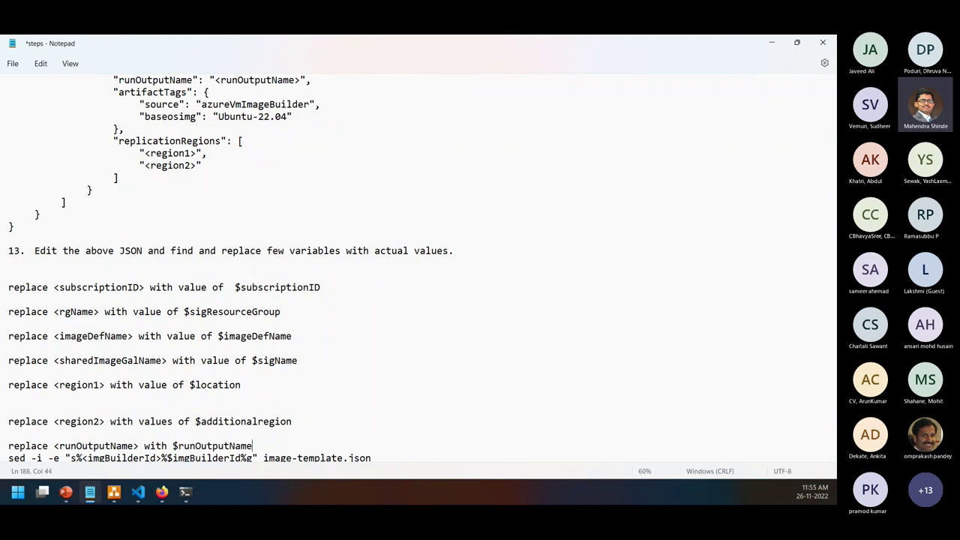
key(Right)
Rewrite the last sed line as 'replace <imgBuilderId> with $imgBuilderId', then return to 02_build-image.sh
key(Return)
key(shift+Right)
key(shift+Right)
key(shift+Right)
key(shift+Right)
key(shift+Right)
key(shift+Right)
key(shift+Right)
key(shift+Right)
key(shift+Right)
key(shift+Right)
key(shift+Right)
key(shift+Right)
key(shift+Right)
key(shift+Right)
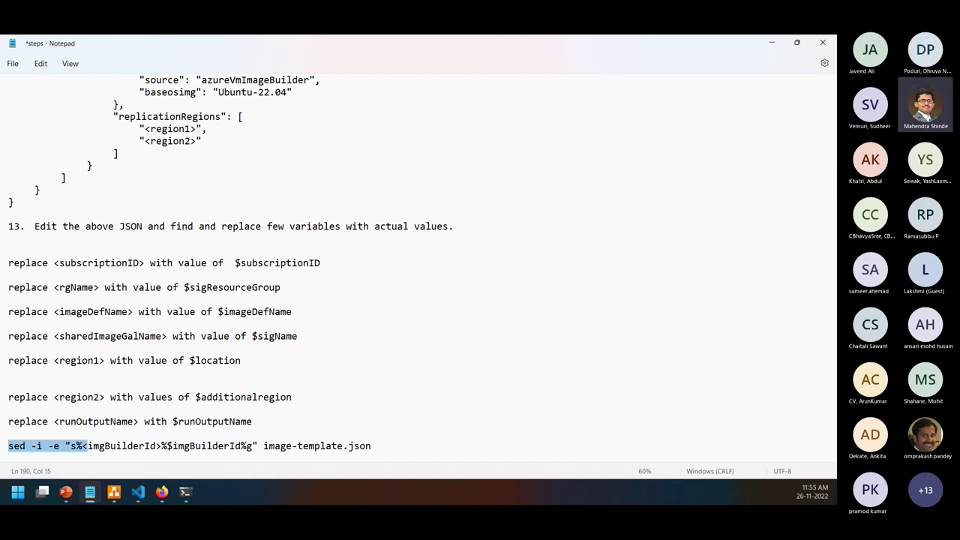
key(Delete)
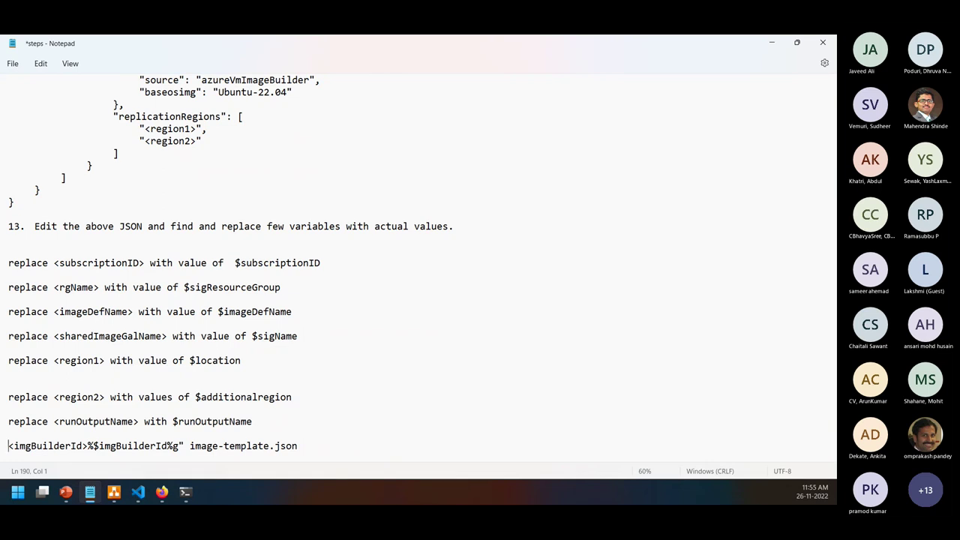
text(replace)
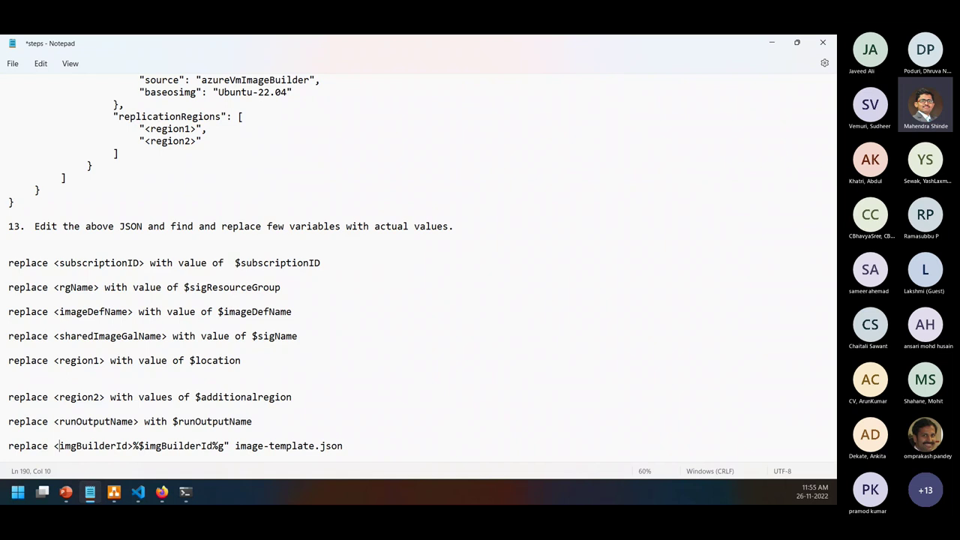
click(138, 446)
key(shift+Right)
key(Delete)
text(with)
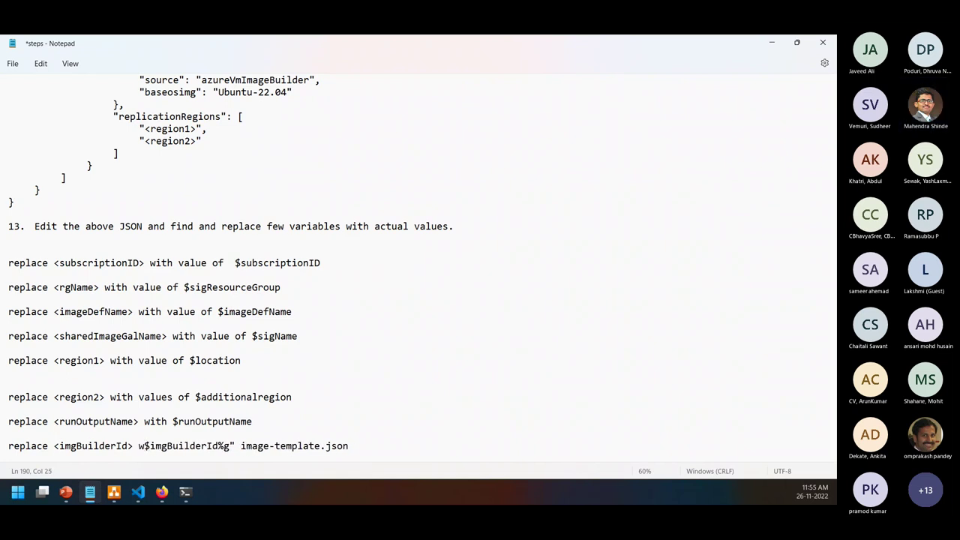
click(237, 445)
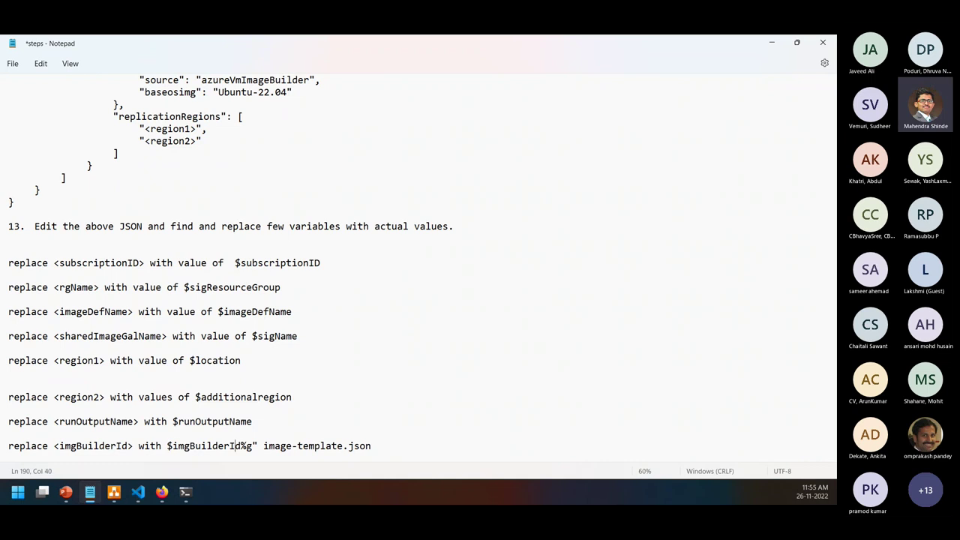
key(shift+End)
key(Delete)
key(Return)
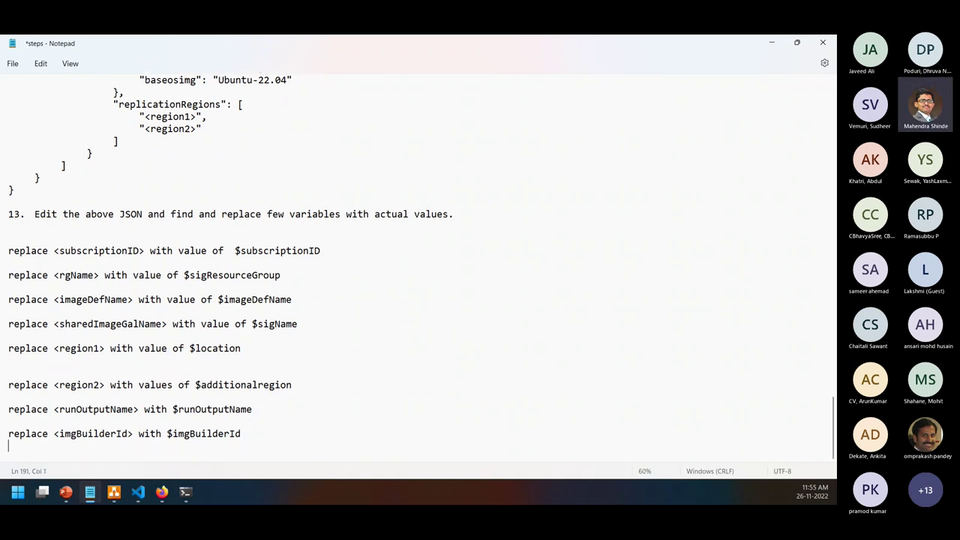
key(alt+Tab)
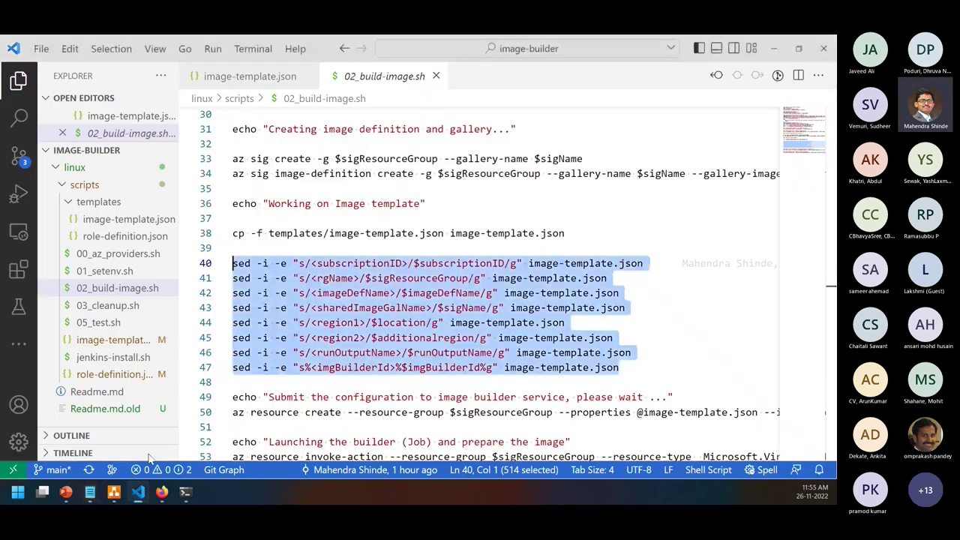
click(384, 382)
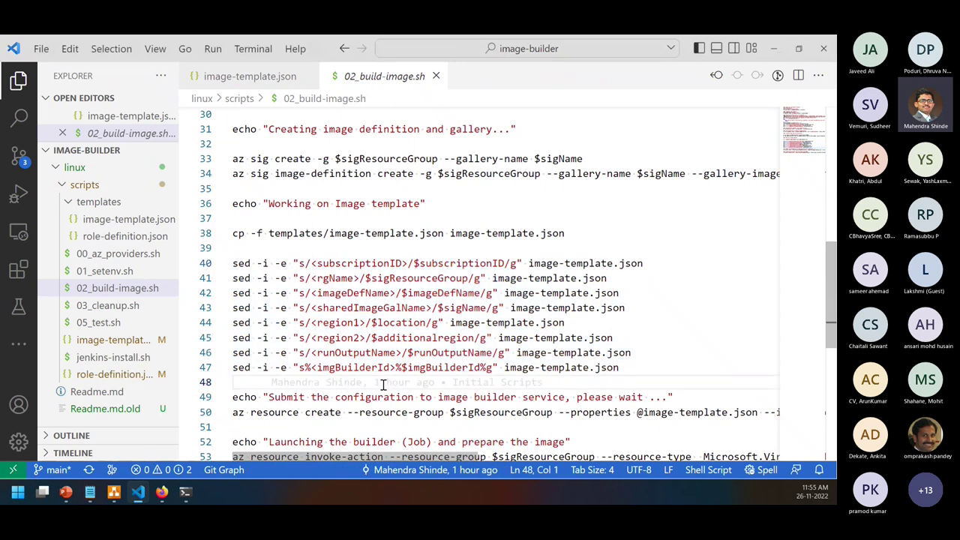
Change line 47 to s/<imgBuilderId>/$imgBuilderId/g with slash delimiters and save the script
click(311, 367)
key(BackSpace)
text(/)
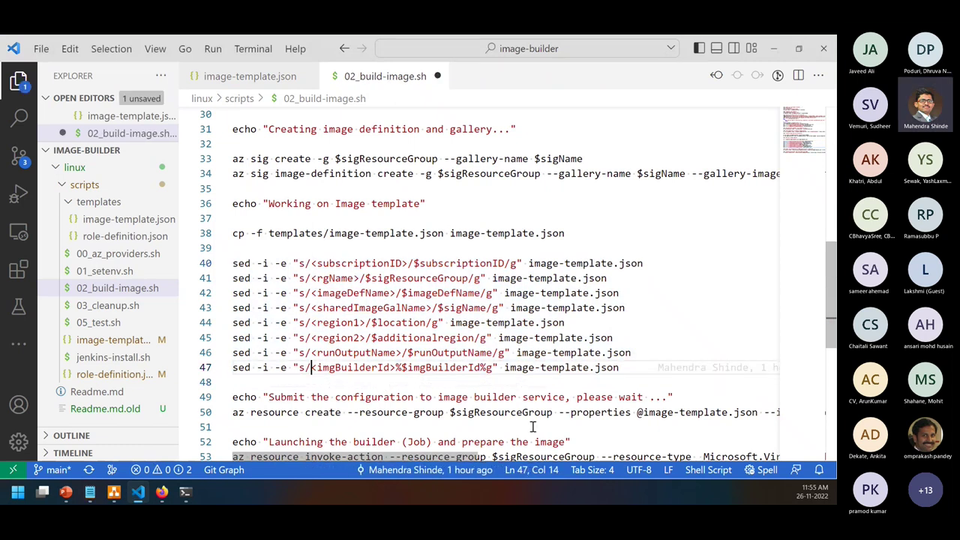
key(Right)
key(Right)
key(Right)
key(Right)
key(Right)
key(Right)
key(Right)
key(Right)
key(Right)
key(Right)
key(Right)
key(Right)
key(Right)
key(Right)
key(Right)
key(Right)
key(Right)
key(Right)
key(Right)
key(Right)
key(shift+Right)
text(/)
key(Left)
key(Left)
key(Left)
key(Left)
key(Left)
key(Left)
key(Left)
key(Left)
key(Left)
key(Left)
key(Left)
key(Left)
key(Left)
key(Left)
key(Left)
key(Left)
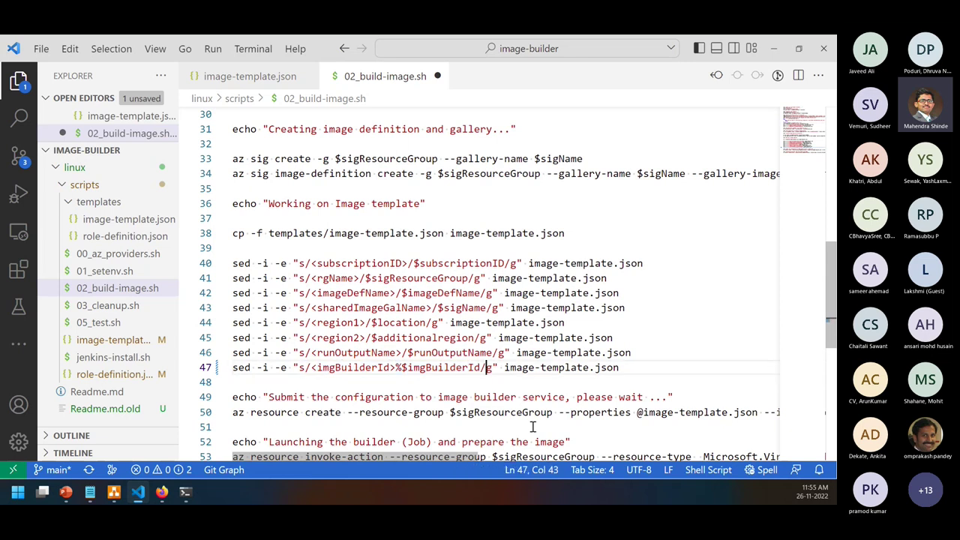
key(shift+Right)
text(/)
key(Down)
key(Up)
key(Down)
key(Down)
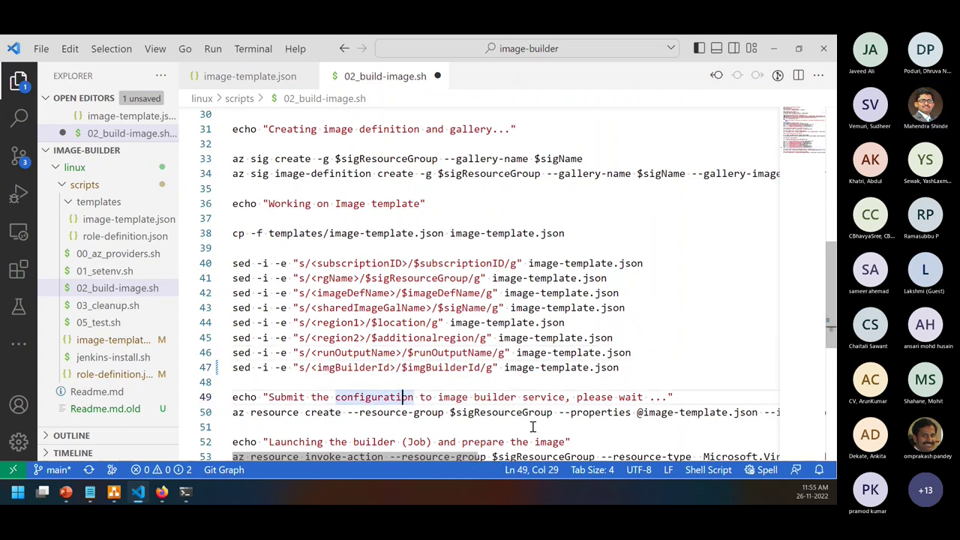
key(ctrl+s)
Copy the az resource create line and start step 14 'Use the modified template to create new image' in Notepad
key(Down)
key(Down)
key(Up)
key(Home)
key(shift+End)
key(ctrl+c)
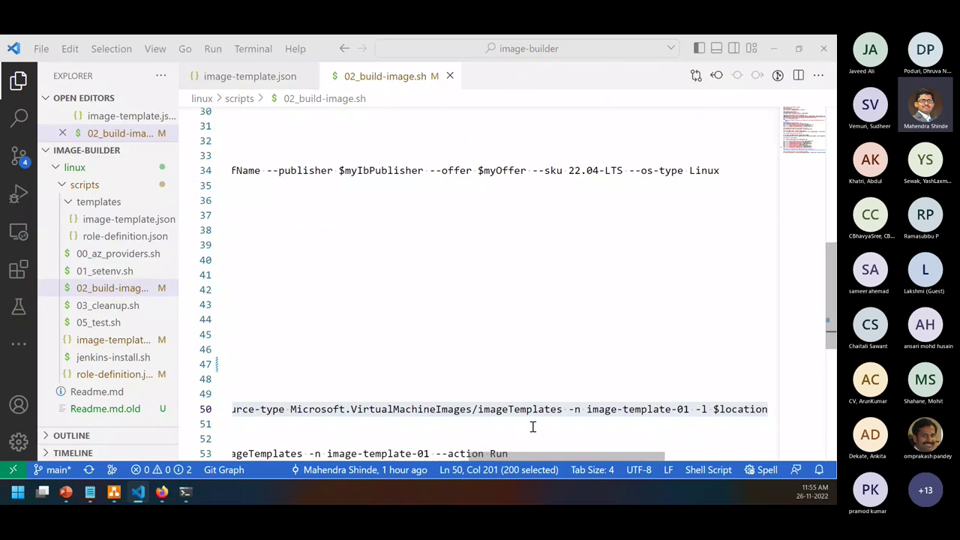
key(alt+Tab)
key(Return)
text(14.)
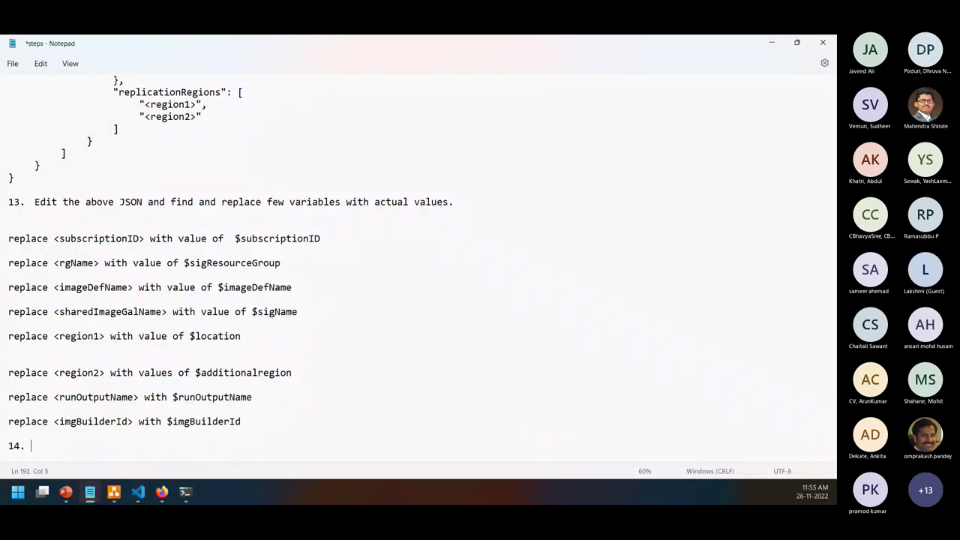
text( Use the )
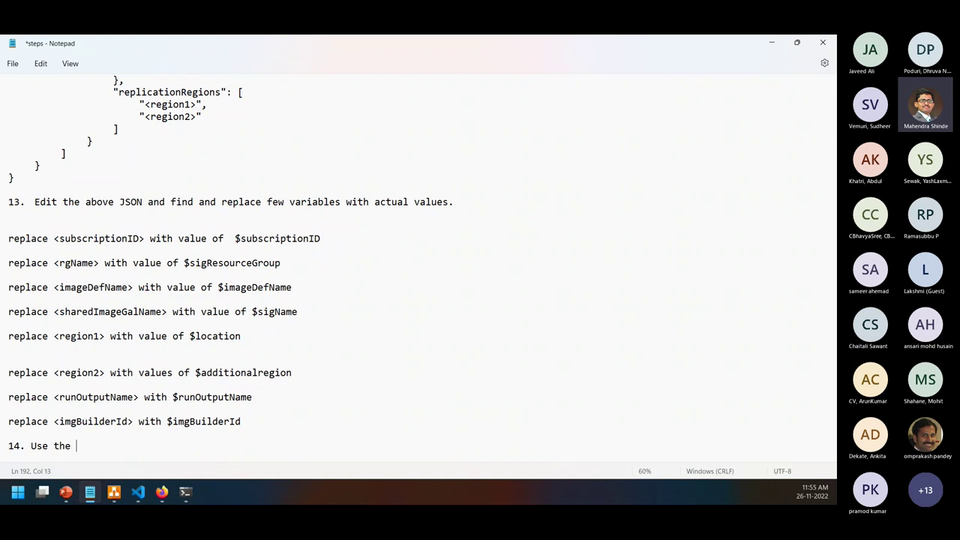
text(modified tem)
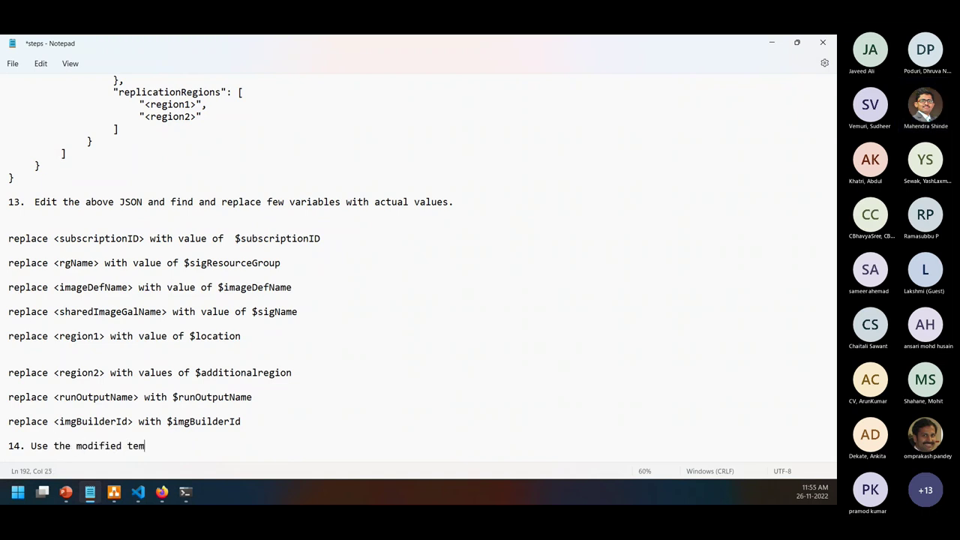
text(plate to c)
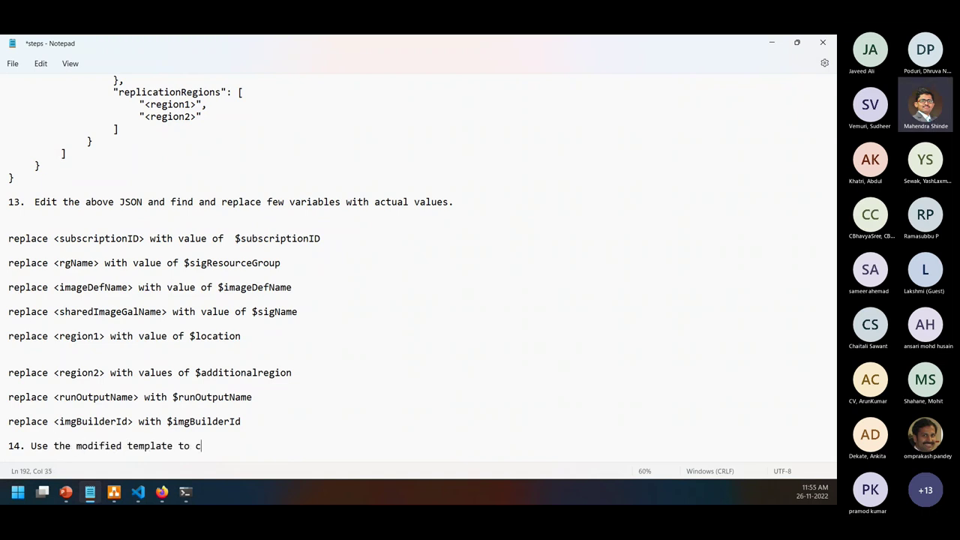
text(reate new image)
Paste the az resource create command beneath the step 14 heading
key(Return)
key(Return)
key(ctrl+v)
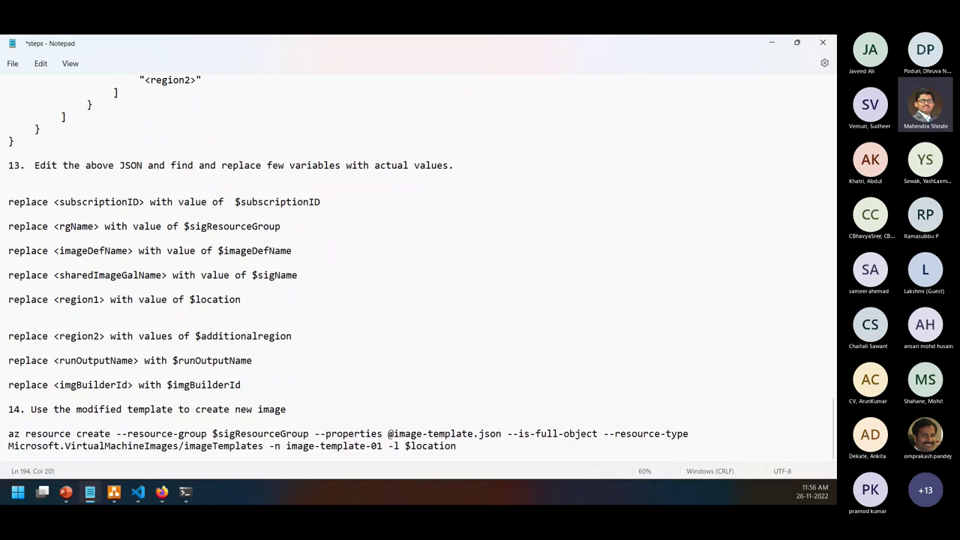
key(Return)
key(Return)
key(Up)
key(Up)
key(Up)
key(Up)
key(Up)
key(Up)
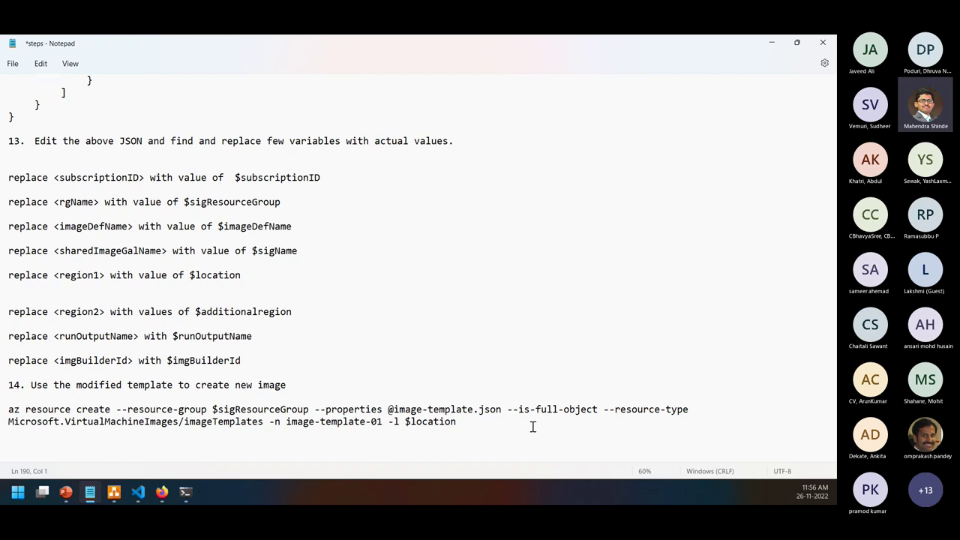
key(Down)
key(Down)
key(Down)
key(shift+Down)
key(shift+Down)
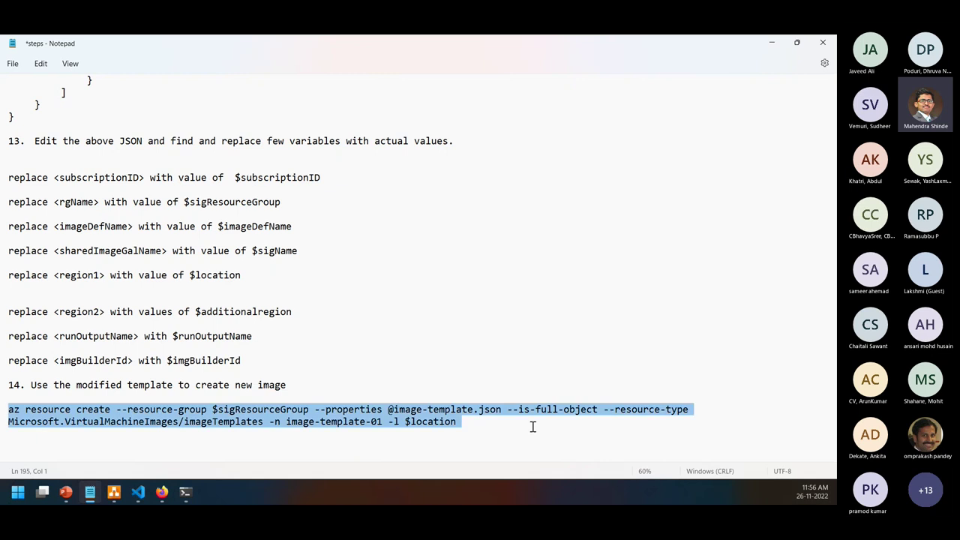
key(Right)
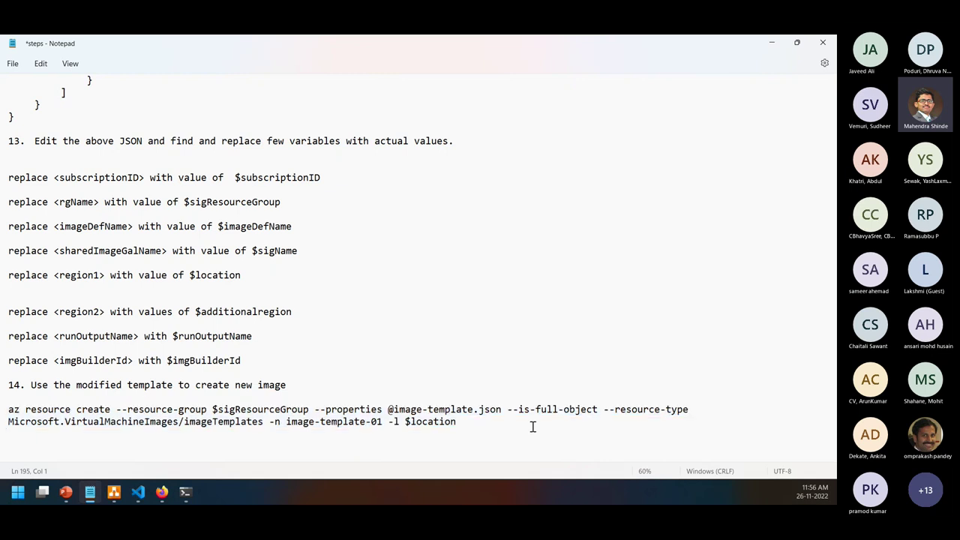
key(Return)
Append '(JOB Creation)' to step 14 and add the heading '15 Invoke the job (Run the job)'
click(288, 385)
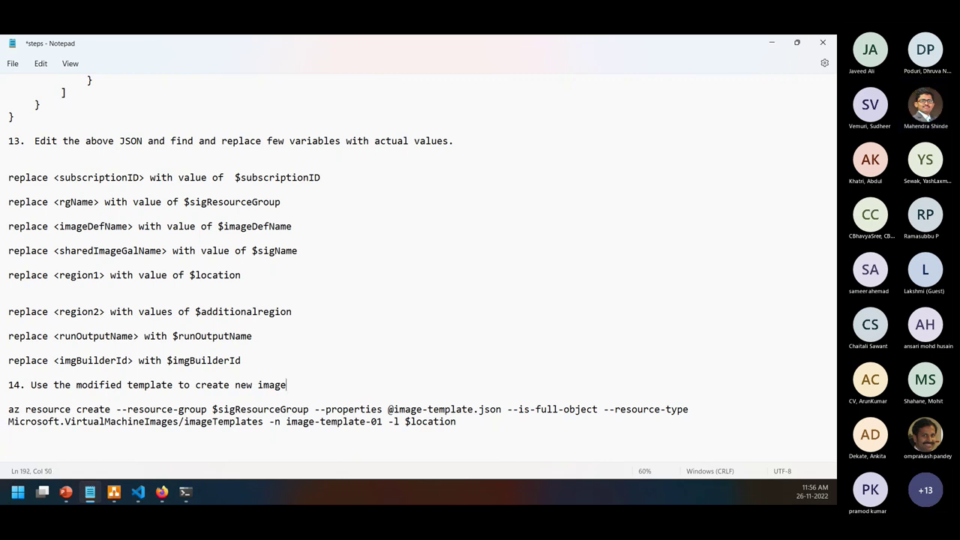
text((JOB Creat)
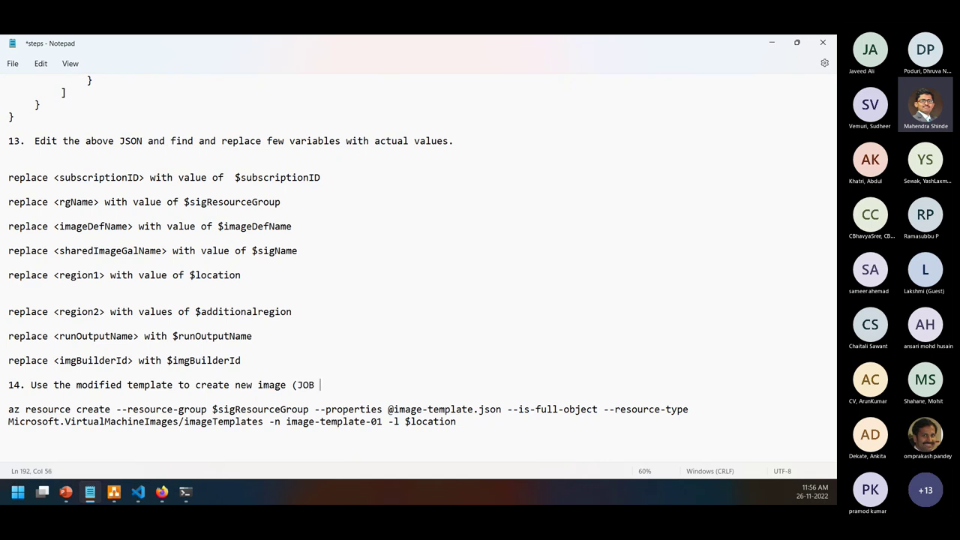
key(BackSpace)
key(BackSpace)
key(BackSpace)
key(BackSpace)
text(reat)
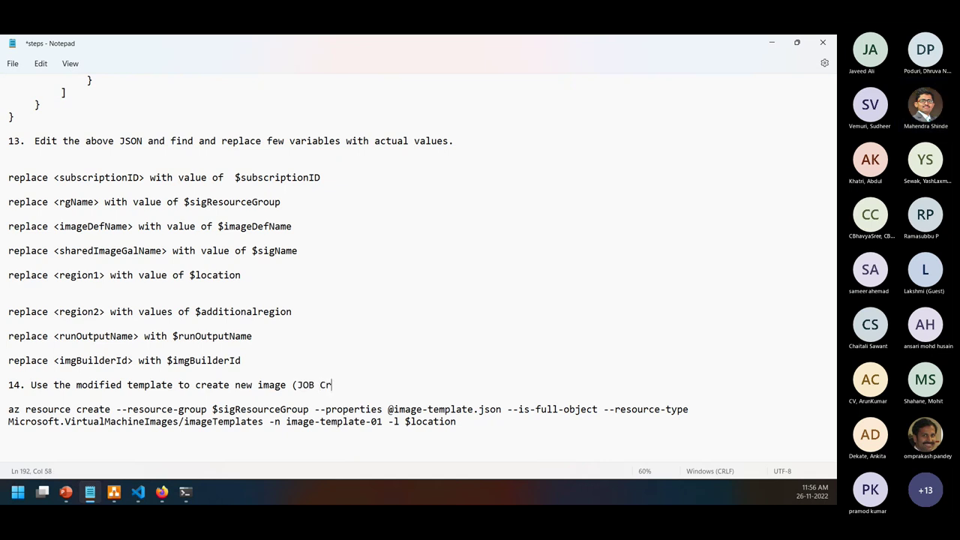
text(ion)
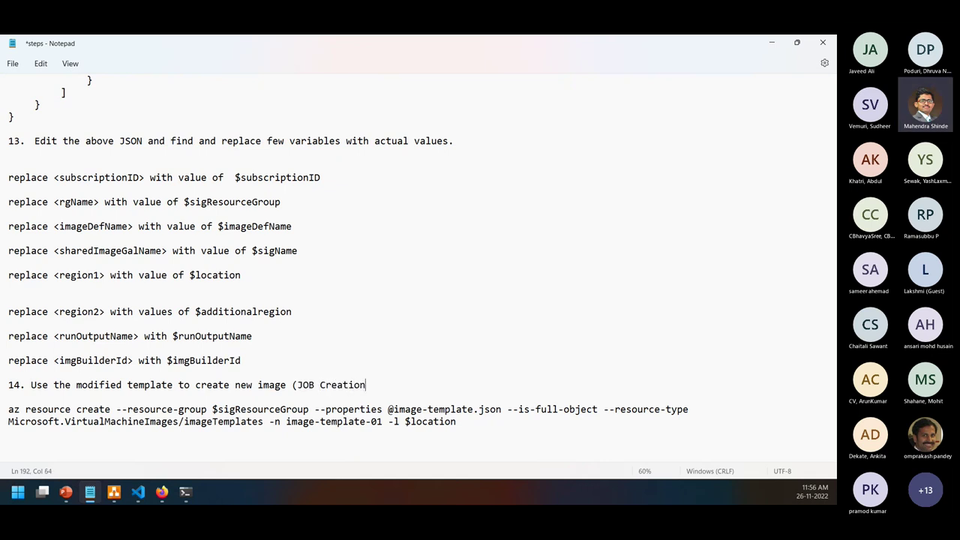
text())
key(Down)
key(Down)
key(Down)
key(Down)
key(Down)
text(15 Invoke)
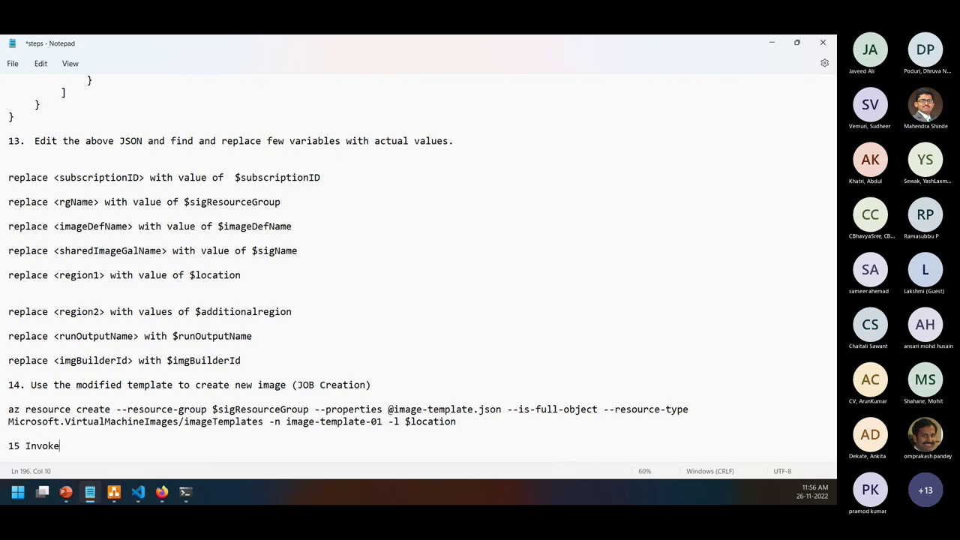
text( the job )
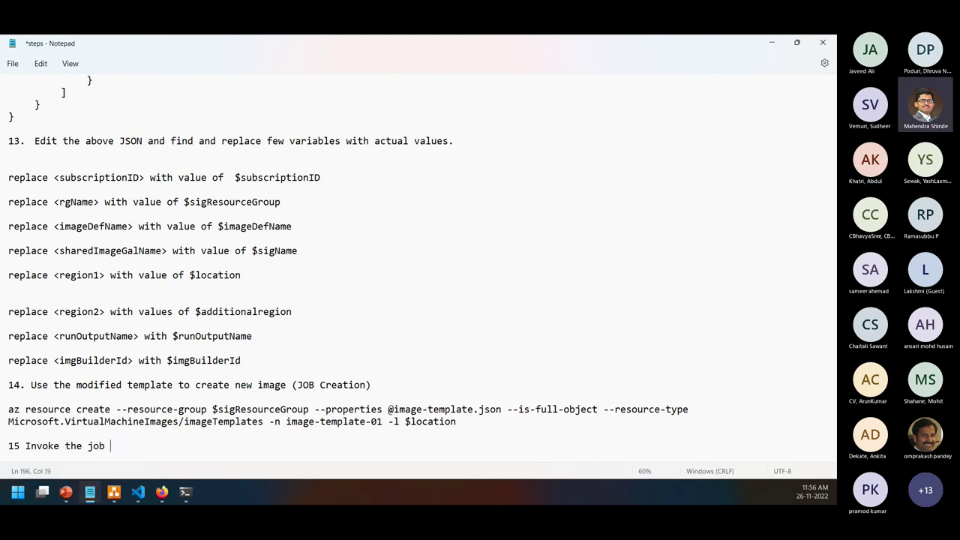
text((Run the job))
key(Return)
key(Return)
Copy the az resource invoke-action --action Run line from the build script and paste it under step 15
key(alt+Tab)
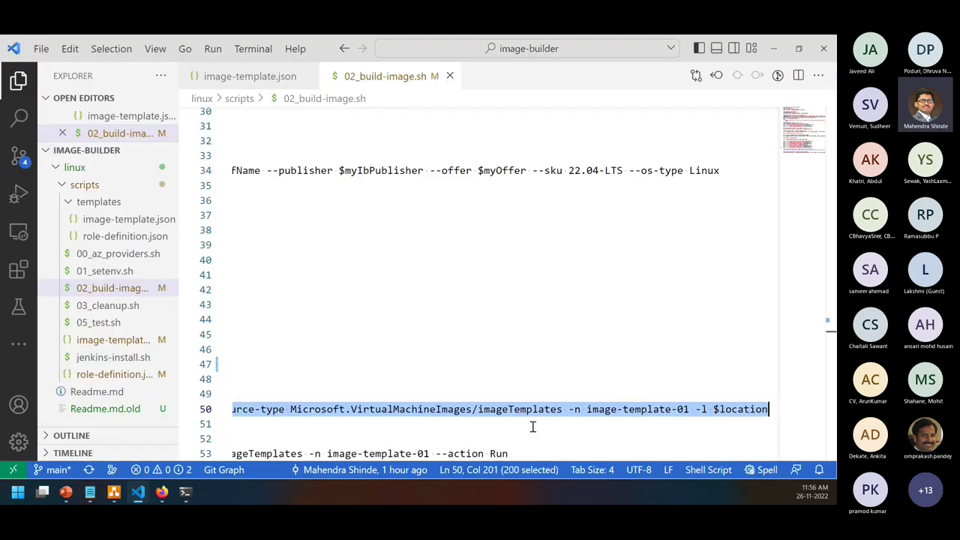
key(Down)
key(Down)
key(Down)
key(Home)
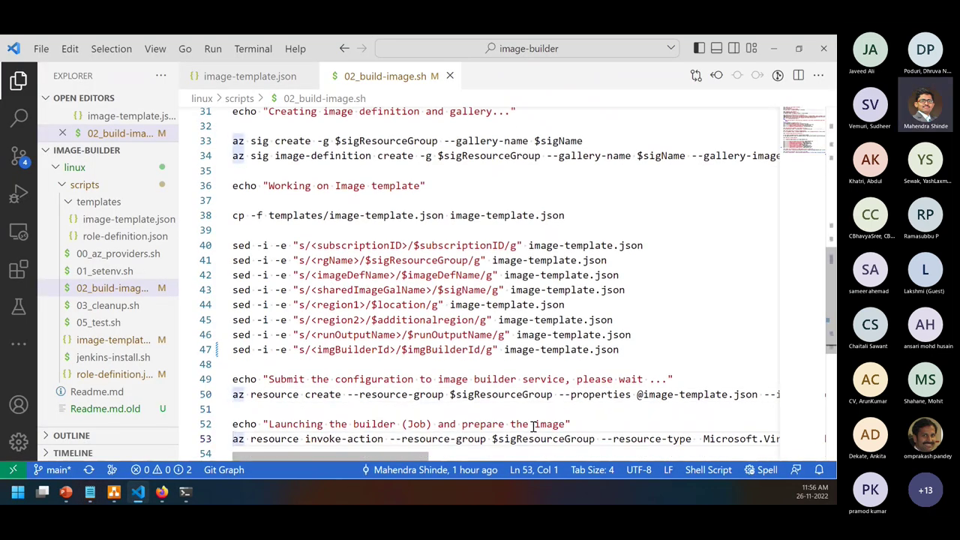
key(shift+End)
key(ctrl+c)
key(Down)
key(Down)
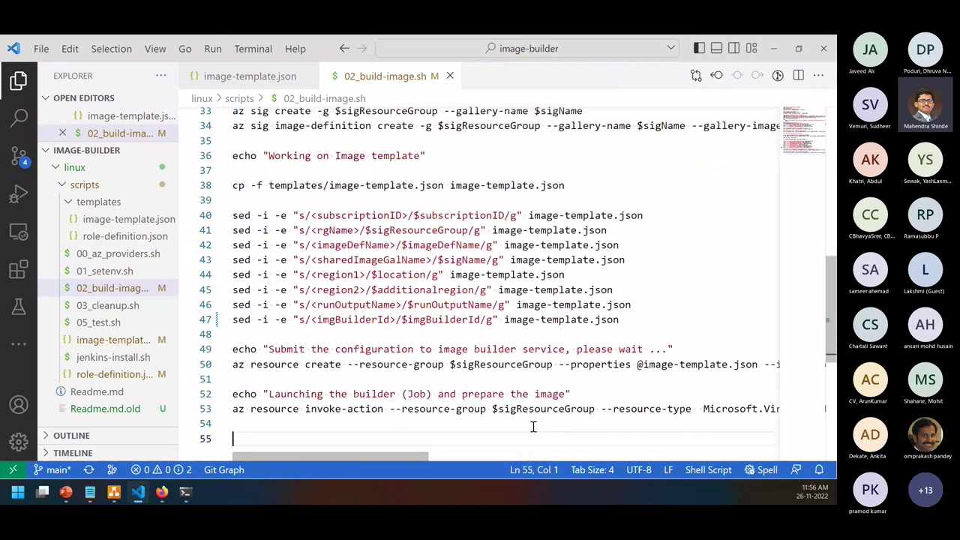
key(alt+Tab)
key(ctrl+v)
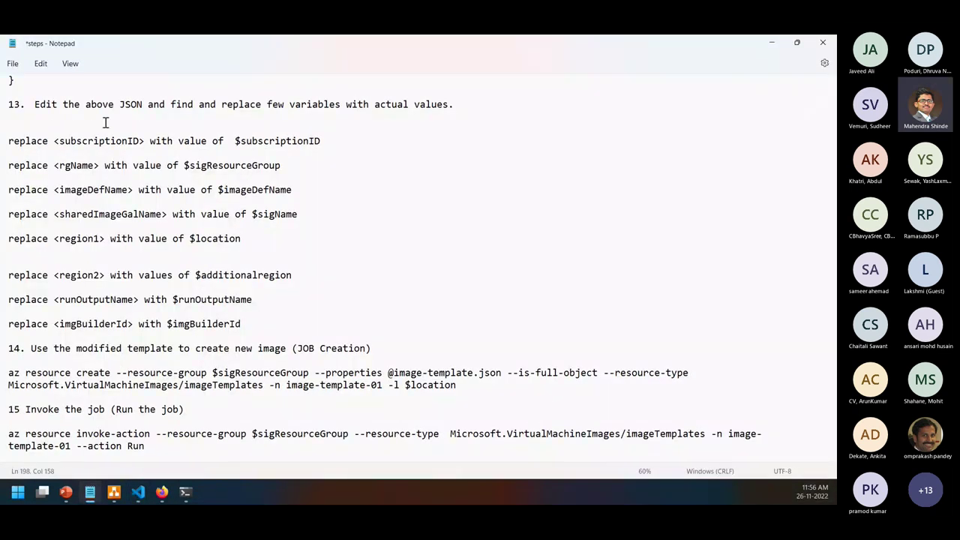
key(alt+Tab)
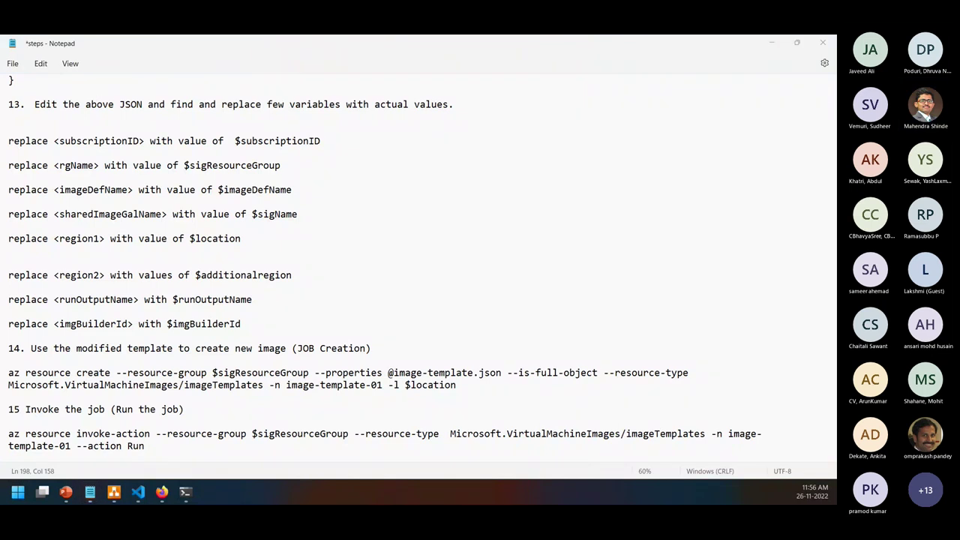
drag(144, 445, 6, 98)
drag(10, 51, 34, 405)
scroll(68, 302, up, 2)
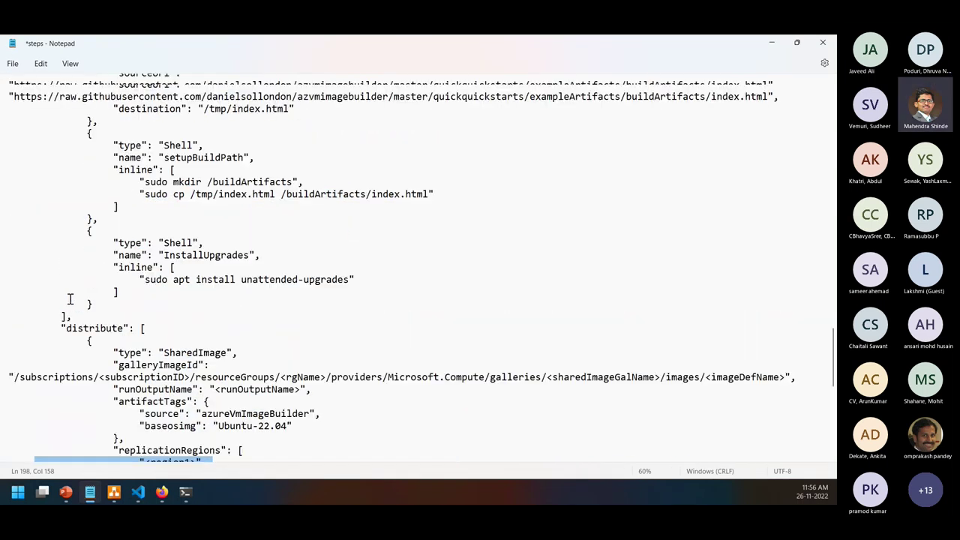
scroll(68, 300, up, 15)
drag(6, 222, 82, 188)
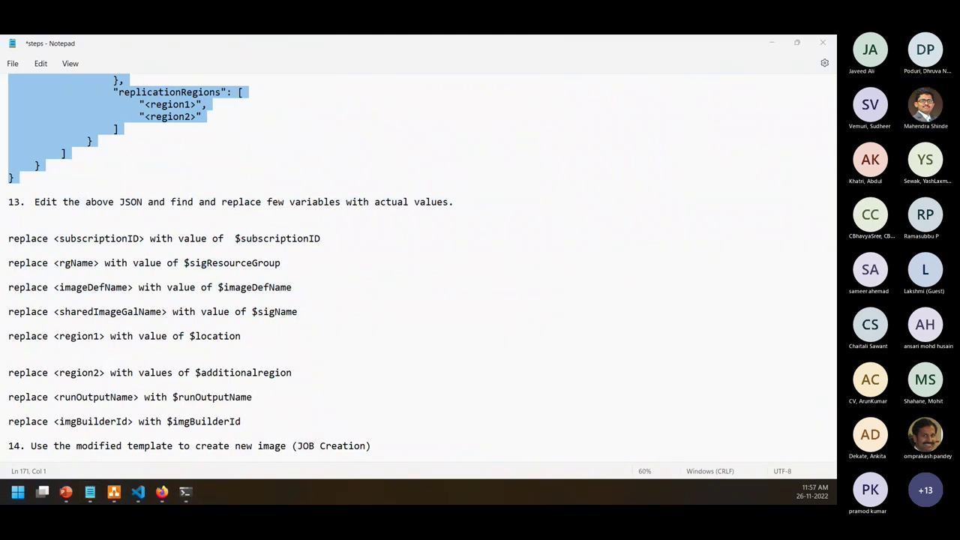
Review steps 13 through 15, save the steps file, and minimize Notepad
click(147, 250)
key(Up)
key(shift+Down)
key(shift+Down)
key(shift+Down)
key(shift+Down)
key(shift+Down)
key(shift+Down)
key(shift+Down)
key(shift+Down)
key(shift+Down)
key(shift+Down)
key(shift+Down)
key(shift+Down)
key(shift+Down)
key(shift+Down)
key(shift+Down)
key(shift+Down)
key(shift+Down)
key(shift+Down)
key(shift+Down)
key(shift+Down)
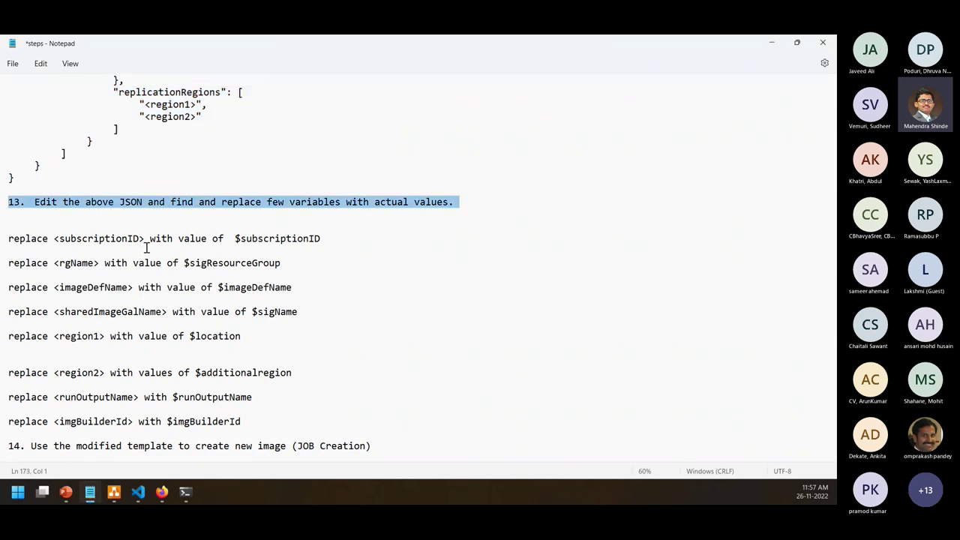
key(shift+Down)
key(shift+Down)
key(shift+Down)
key(shift+Down)
key(shift+Down)
key(shift+Down)
key(shift+Down)
key(shift+Down)
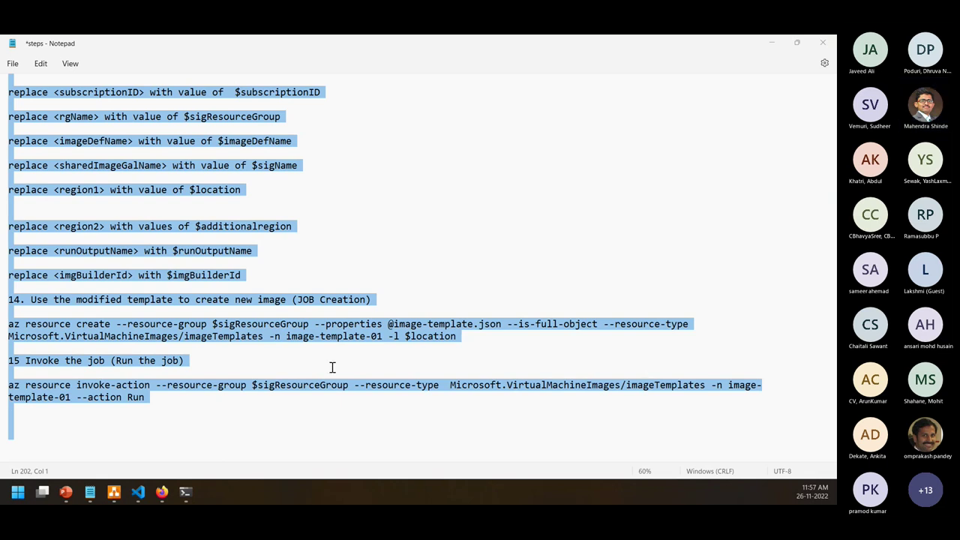
click(371, 285)
key(ctrl+s)
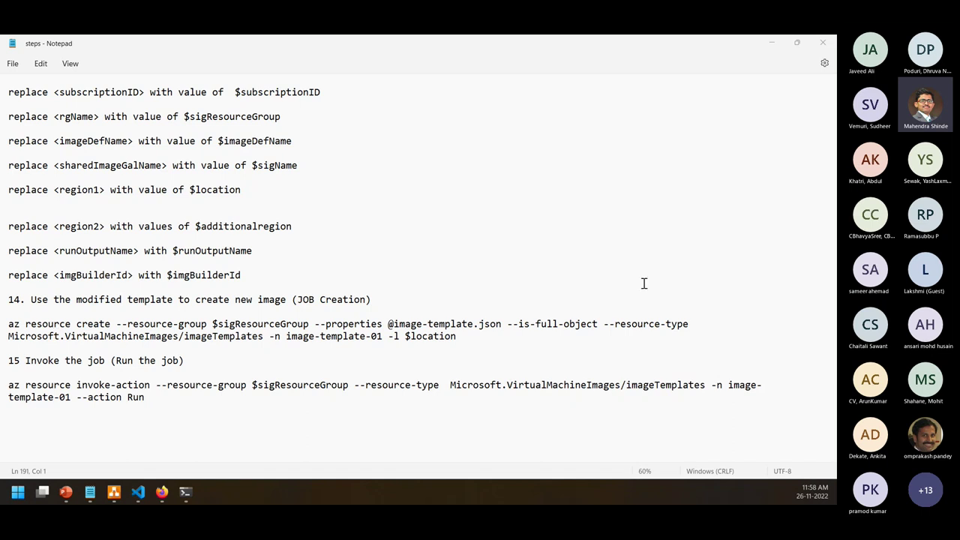
drag(784, 41, 780, 47)
click(780, 47)
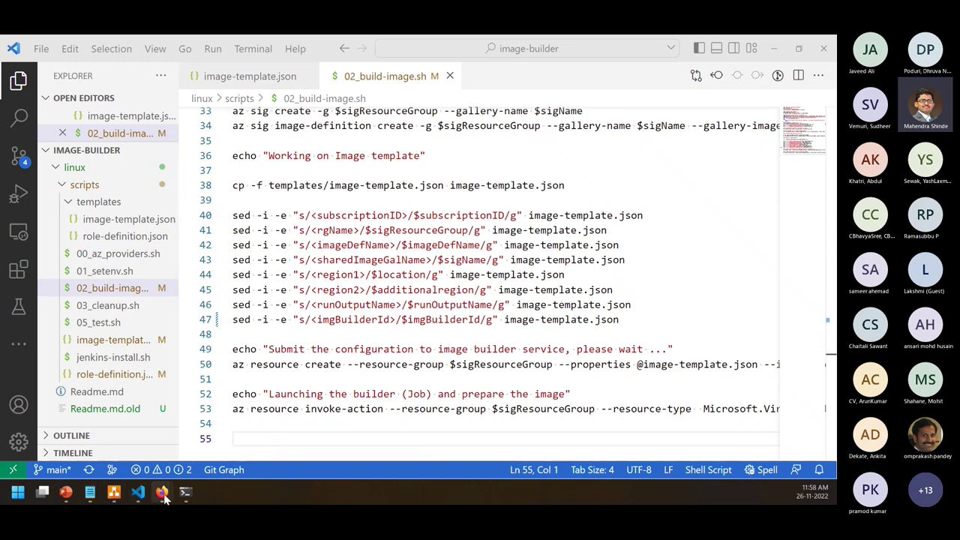
On GitHub, browse to linux/scripts/templates and view image-template.json as raw text
mouse_move(80, 496)
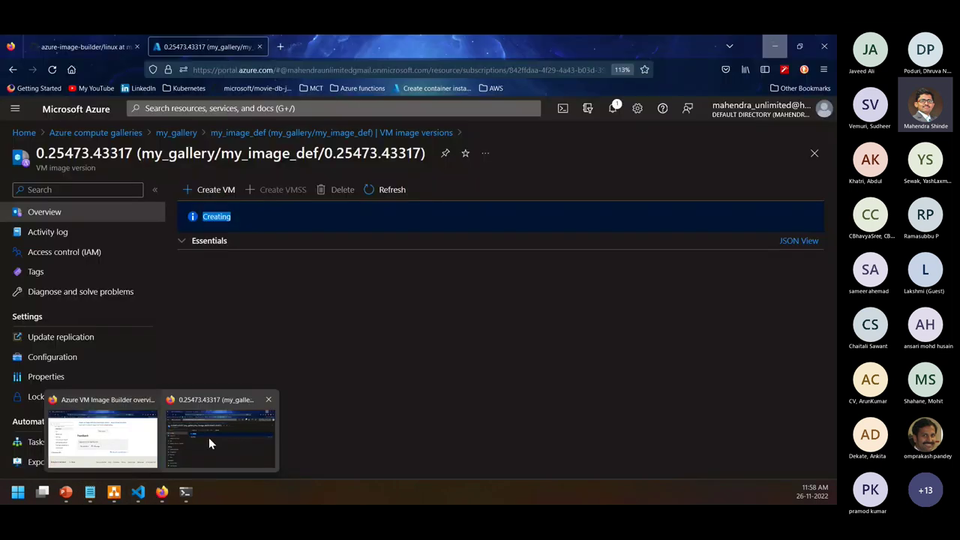
click(209, 442)
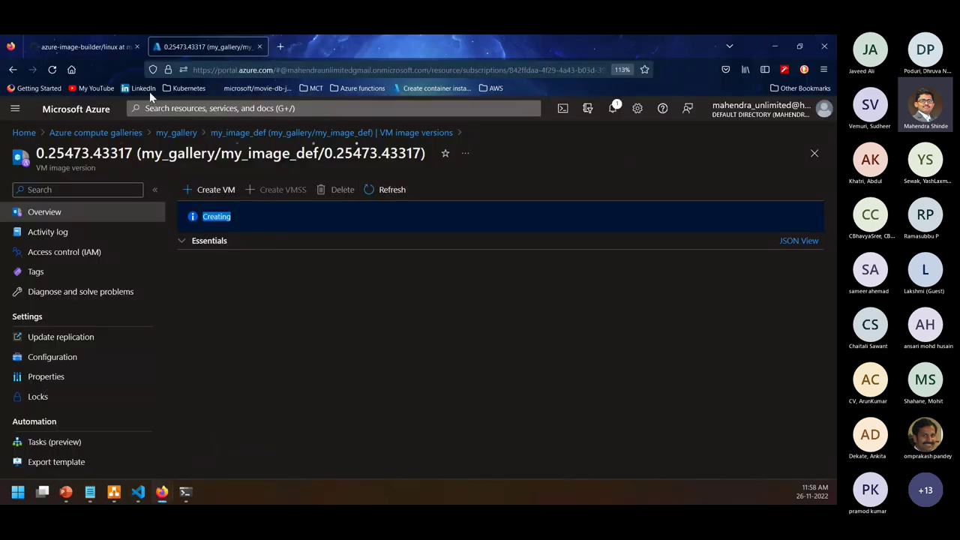
click(83, 47)
scroll(273, 306, up, 10)
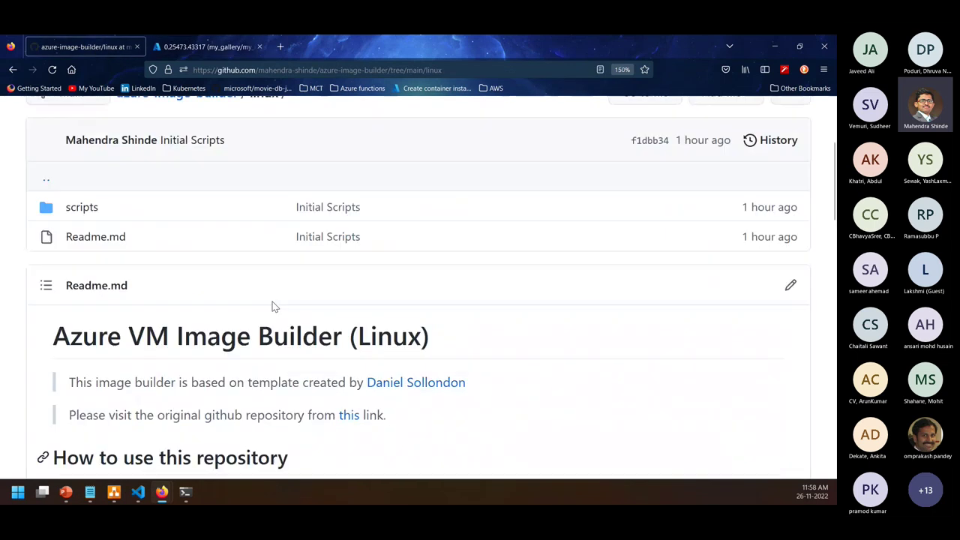
click(94, 383)
click(105, 390)
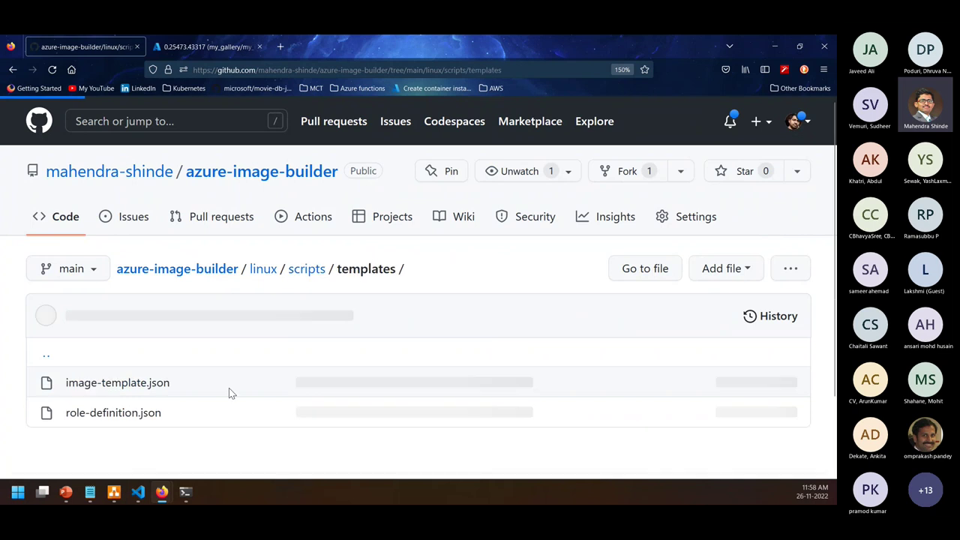
click(124, 297)
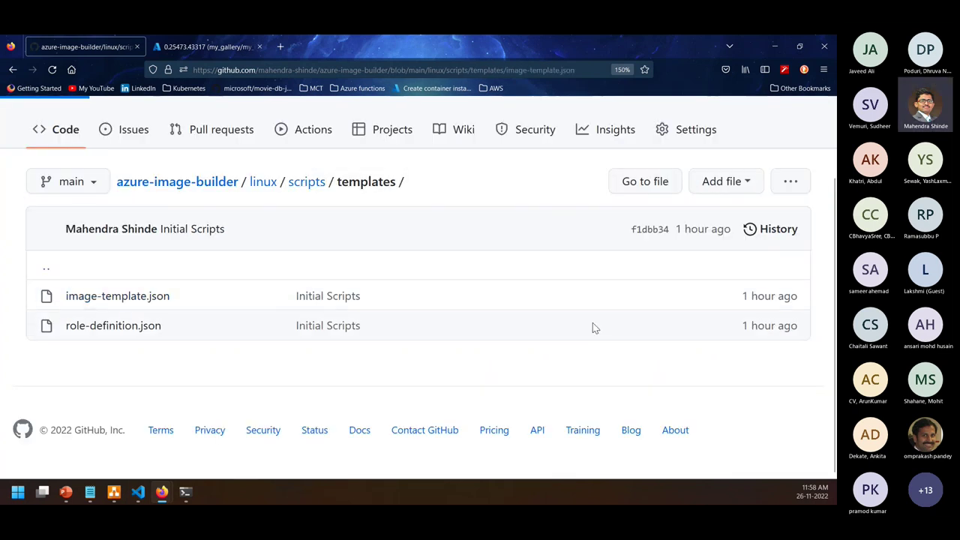
click(650, 408)
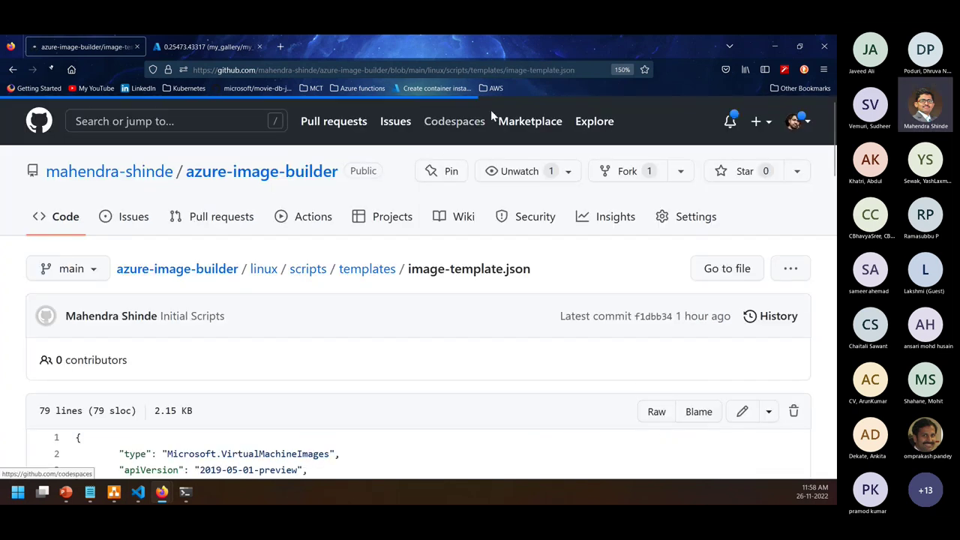
click(494, 69)
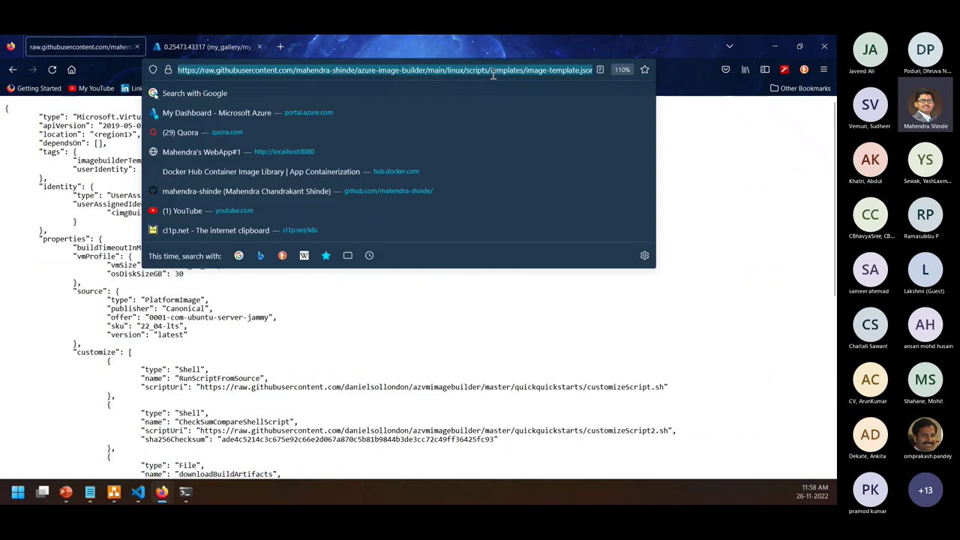
key(alt+Tab)
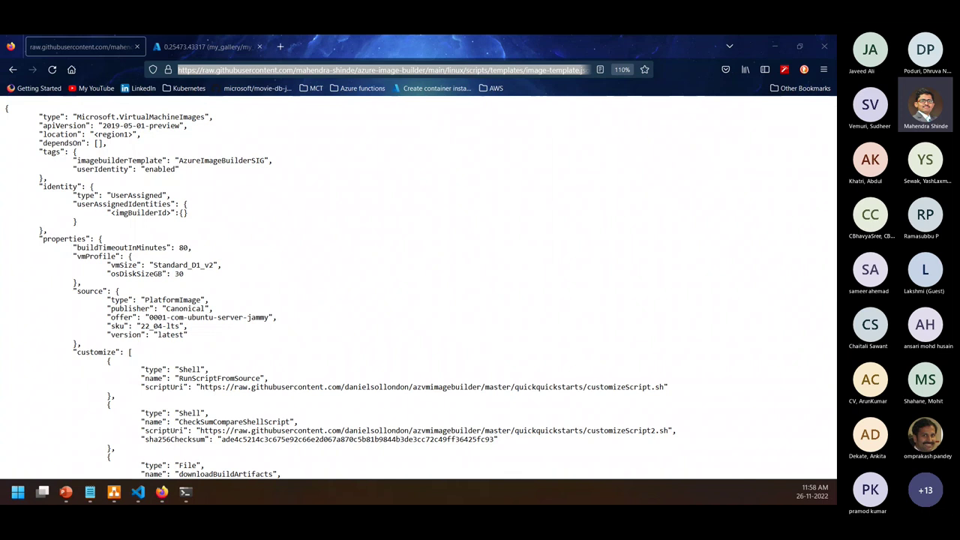
click(13, 70)
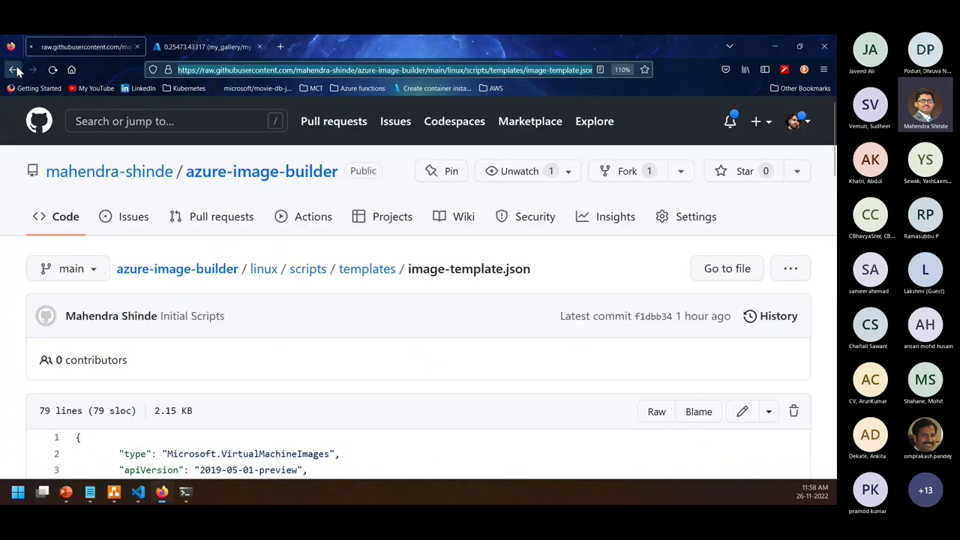
View role-definition.json as raw text, return to its page, and close the Azure image version page
scroll(178, 363, down, 2)
scroll(365, 180, up, 1)
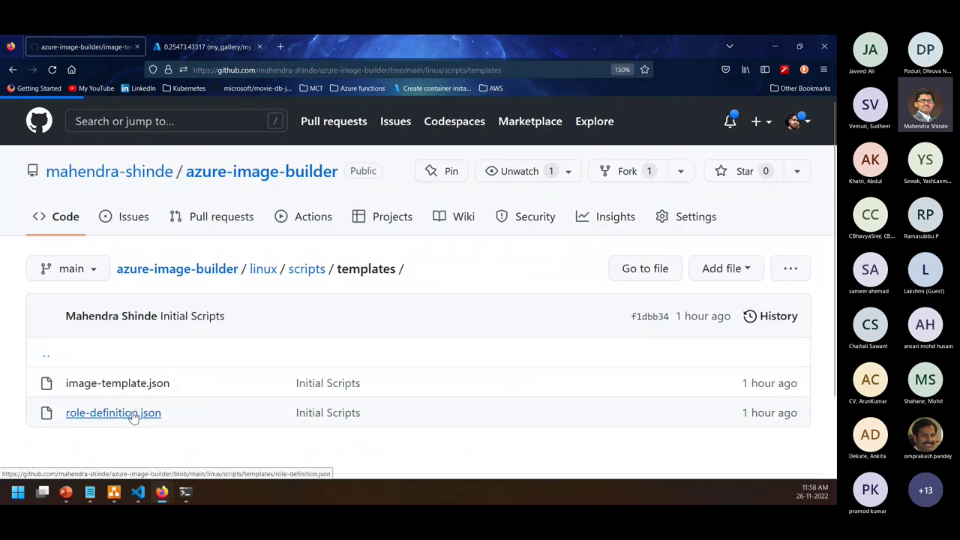
scroll(236, 417, down, 3)
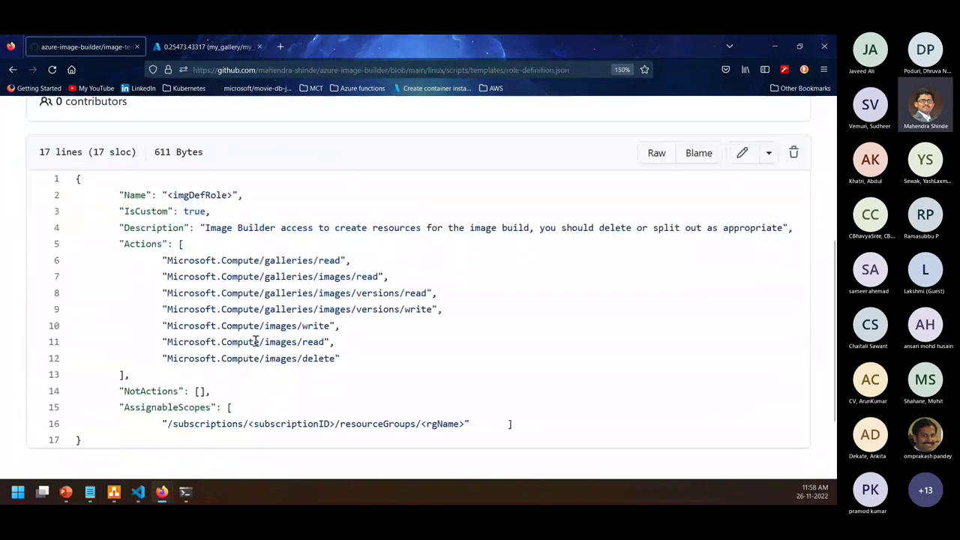
drag(167, 194, 234, 194)
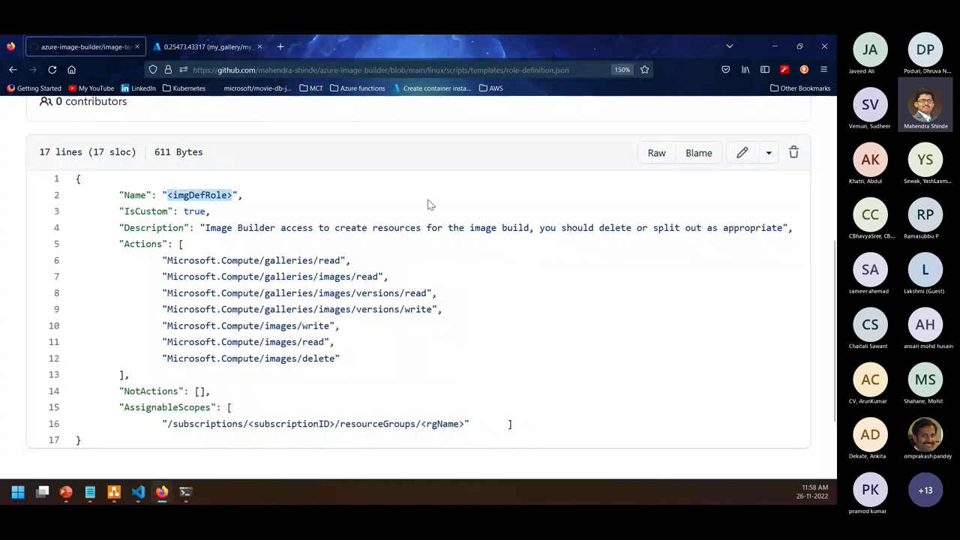
click(654, 152)
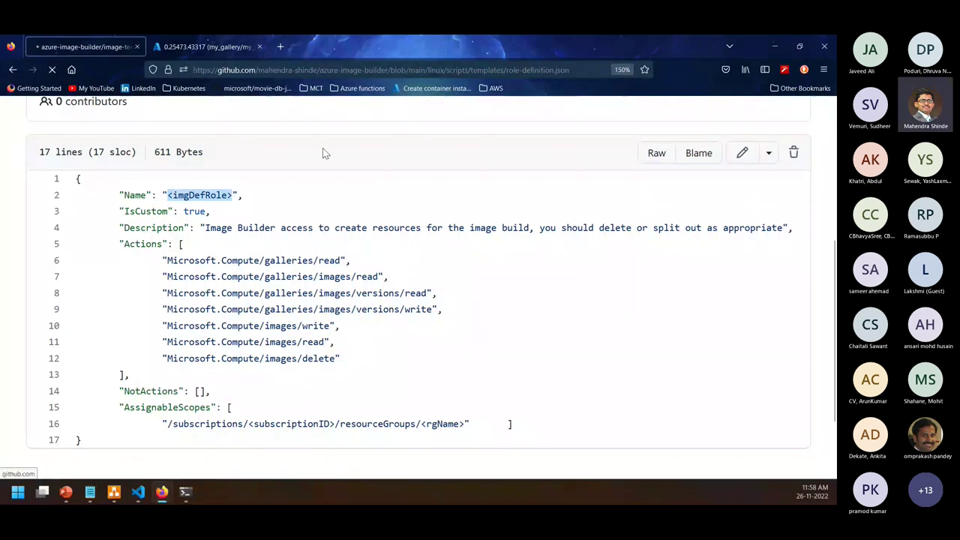
click(327, 69)
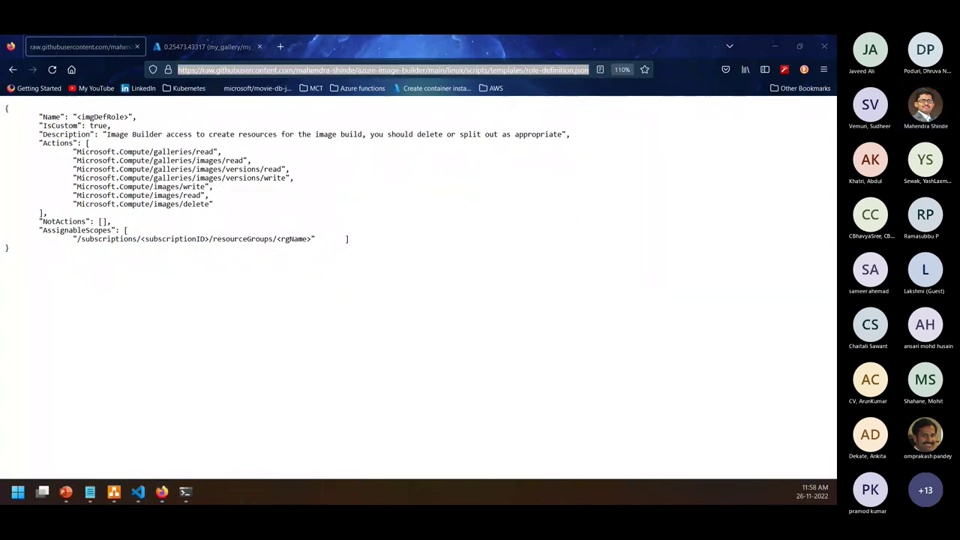
click(13, 69)
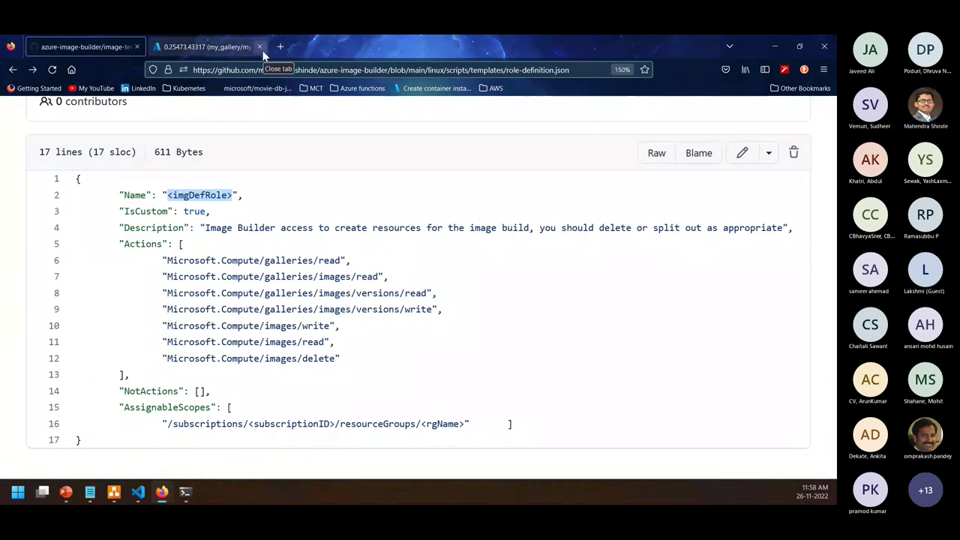
click(261, 47)
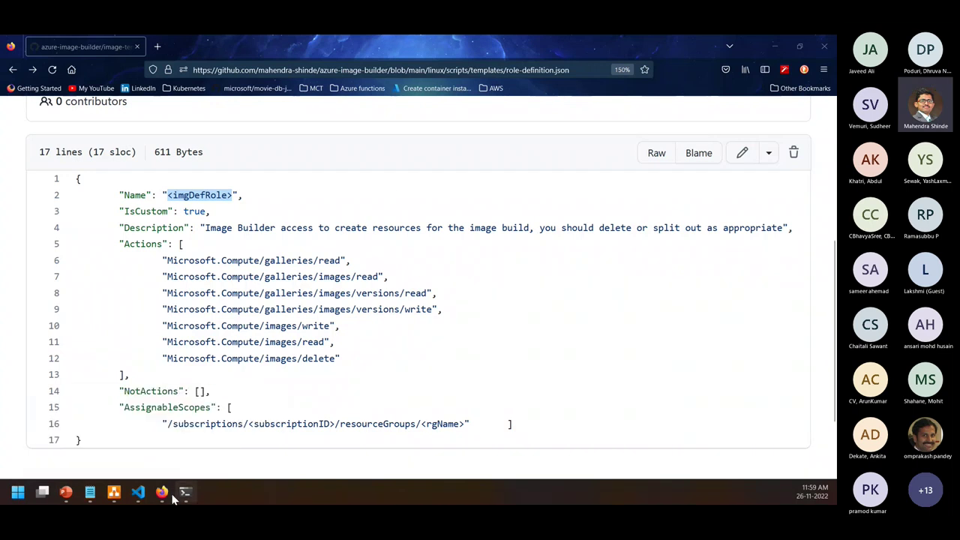
From the Azure VM Image Builder overview window, load portal.azure.com in a new tab
mouse_move(184, 472)
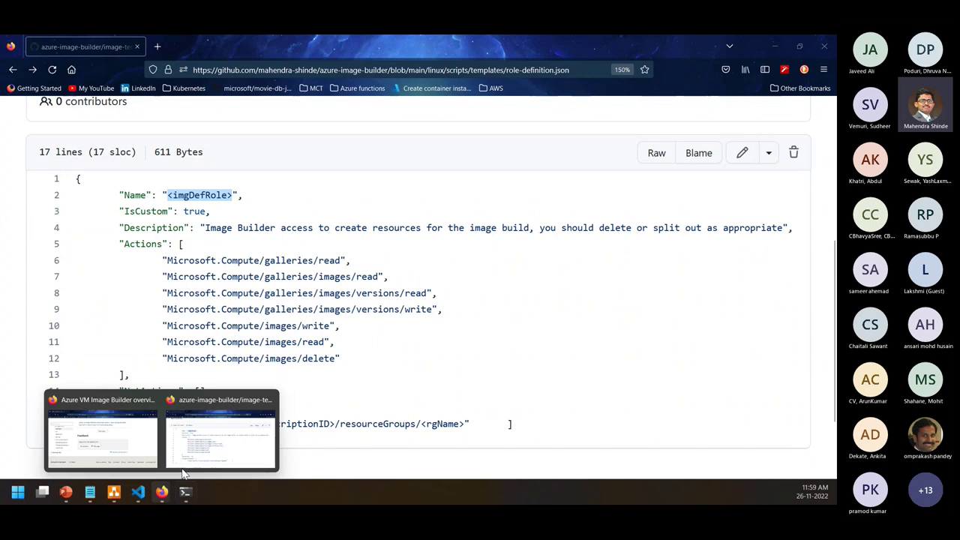
click(112, 453)
mouse_move(162, 492)
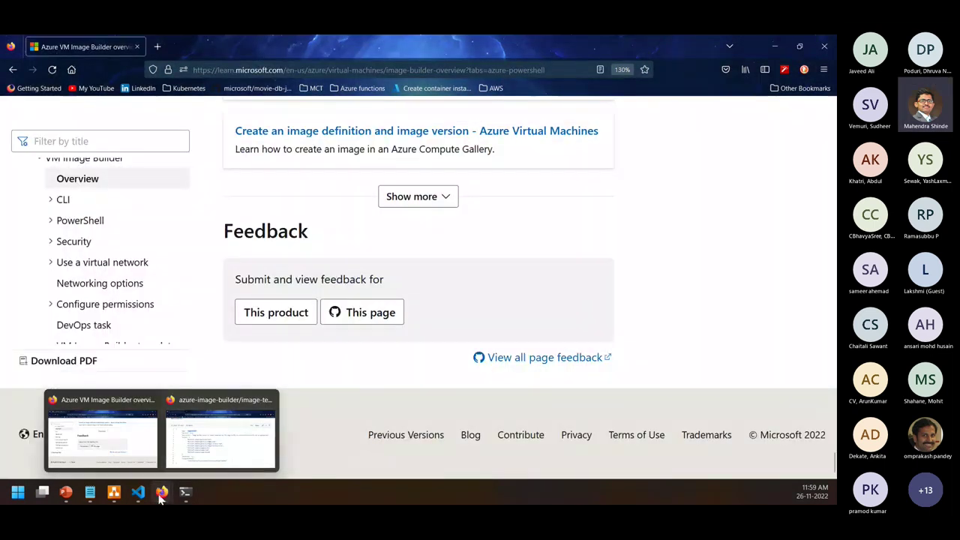
click(214, 448)
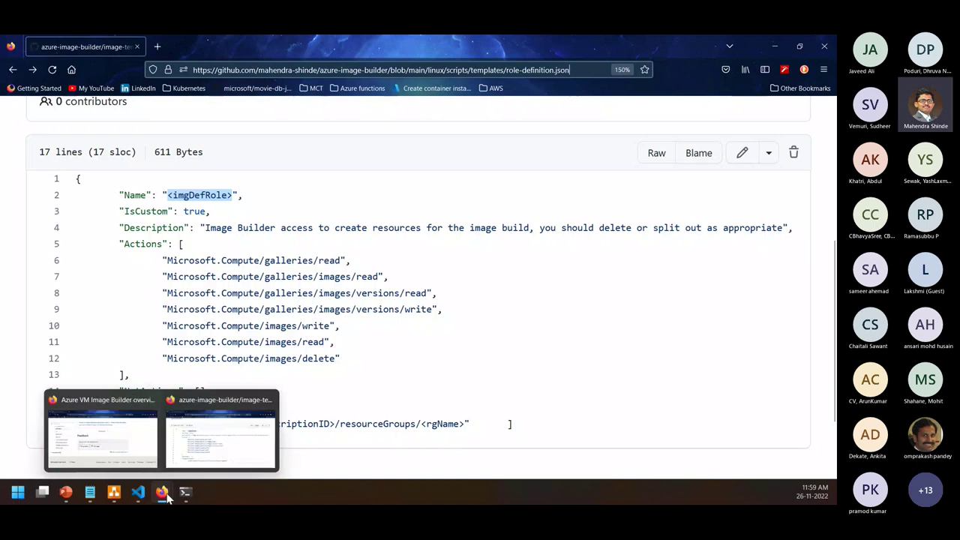
click(105, 441)
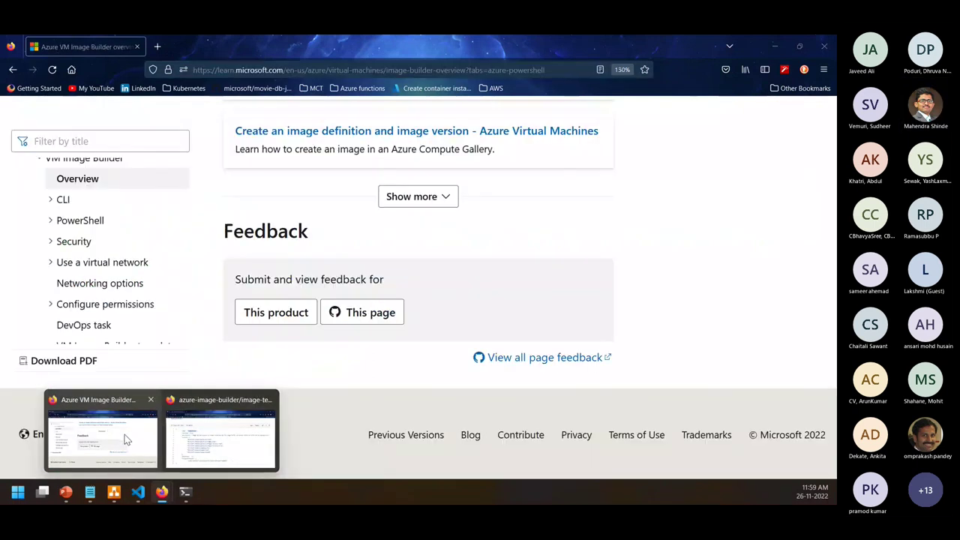
click(156, 47)
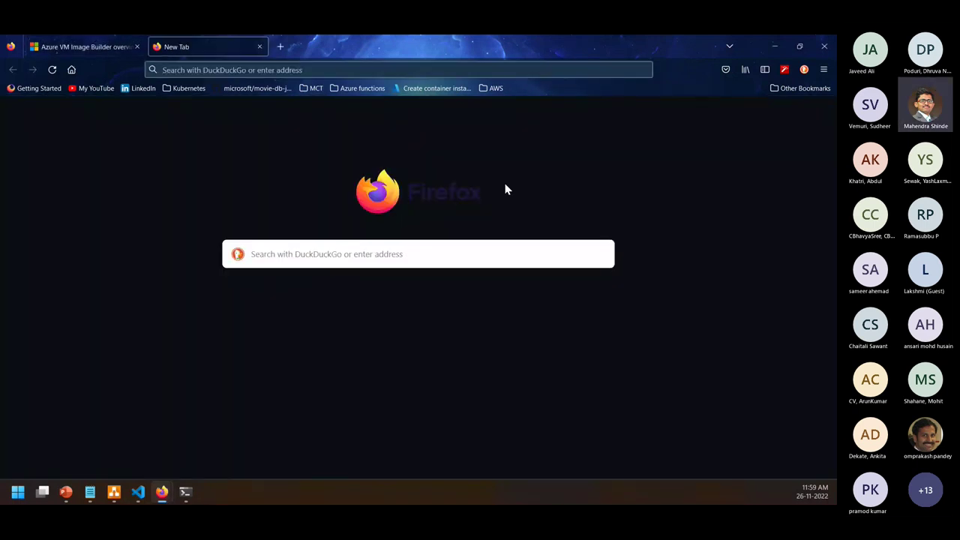
text(https://portal.azure.com/)
key(Return)
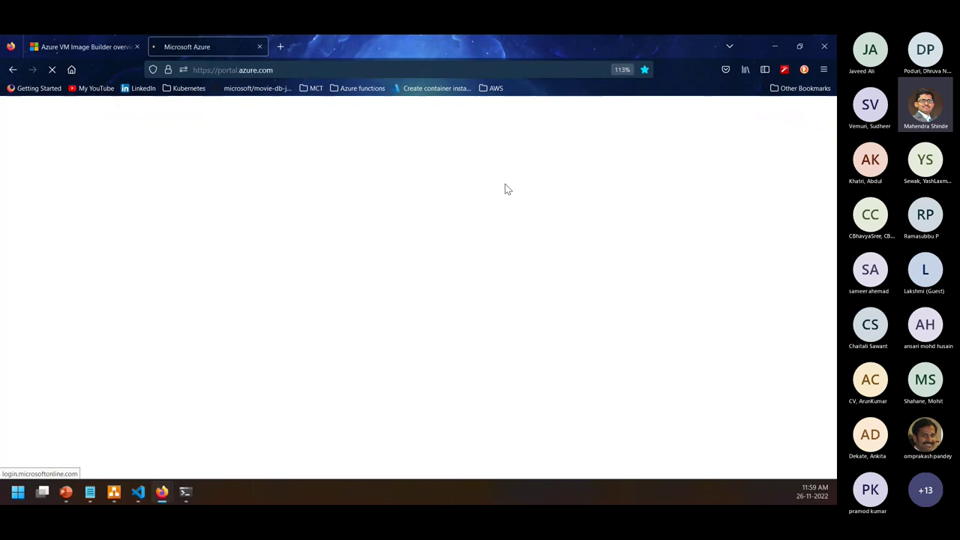
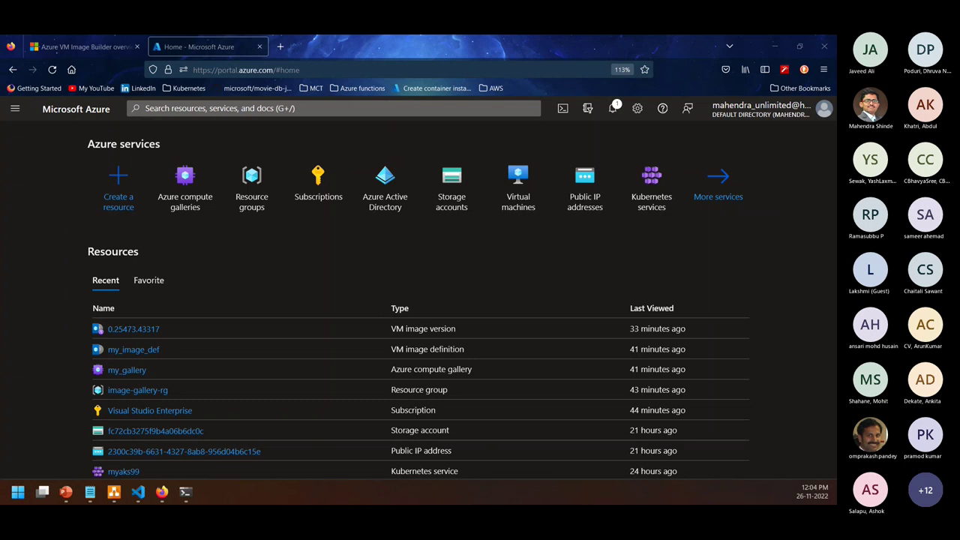
Navigate through my_gallery and my_image_def to image version 0.25473.43317's overview
click(193, 212)
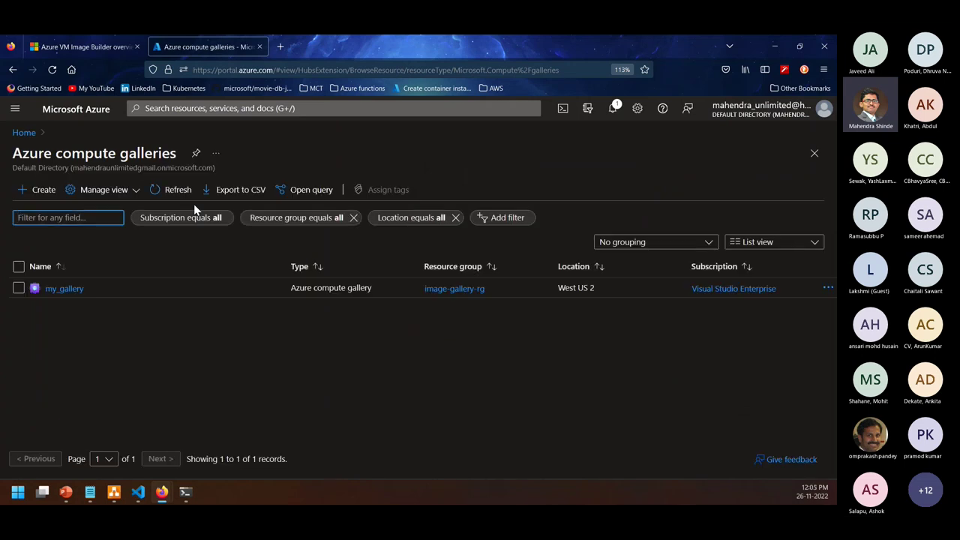
click(53, 288)
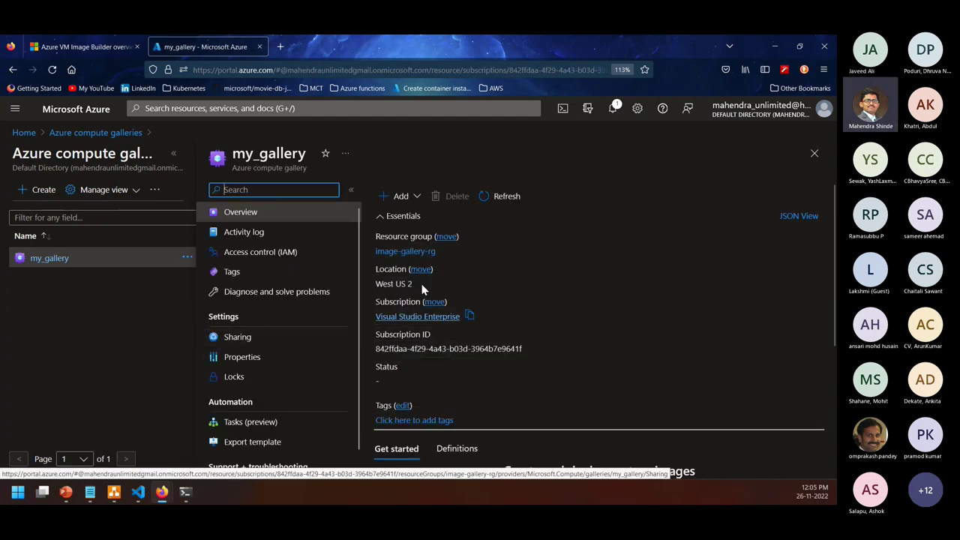
scroll(532, 341, down, 2)
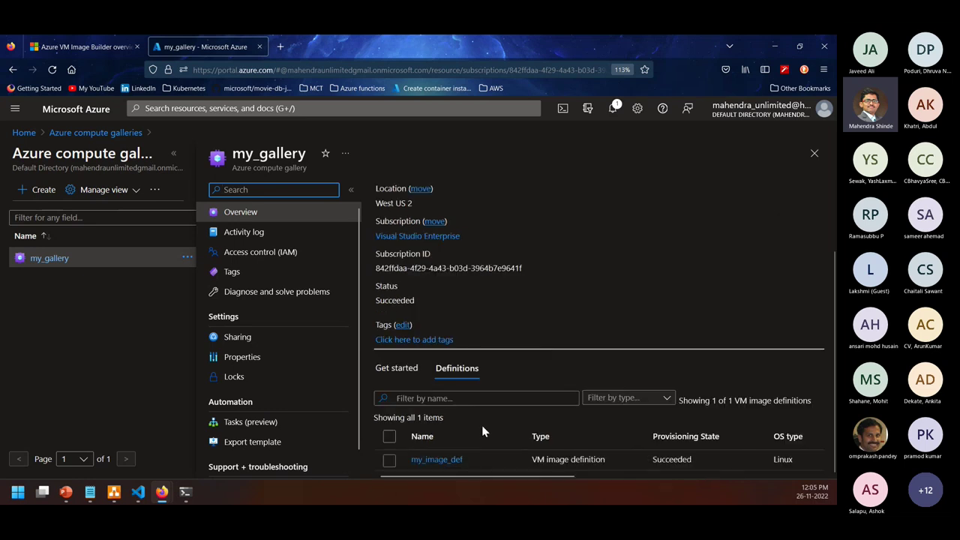
click(446, 462)
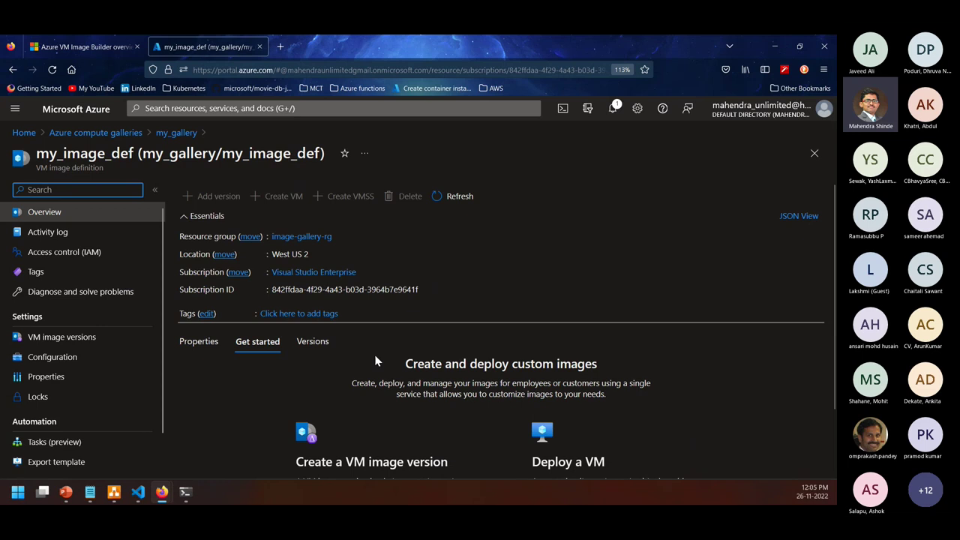
click(312, 358)
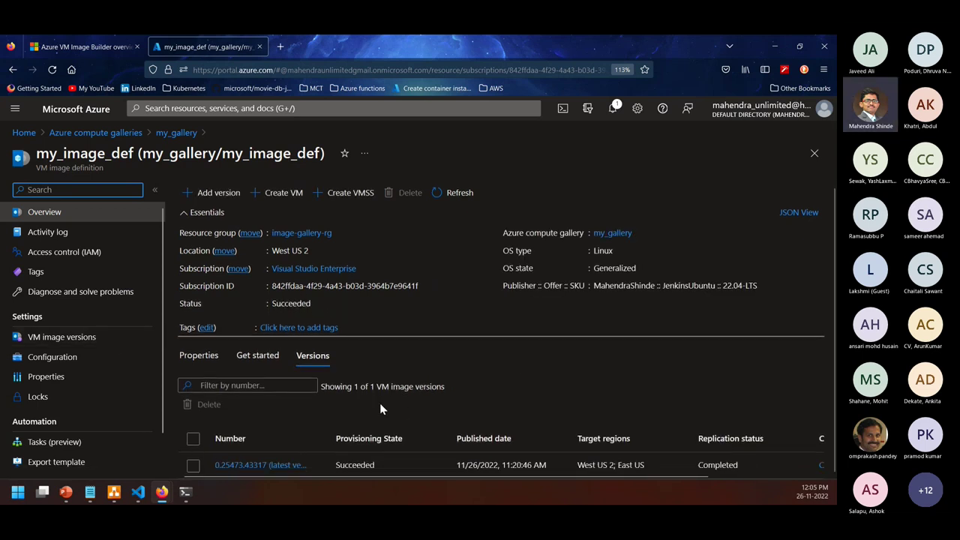
click(259, 465)
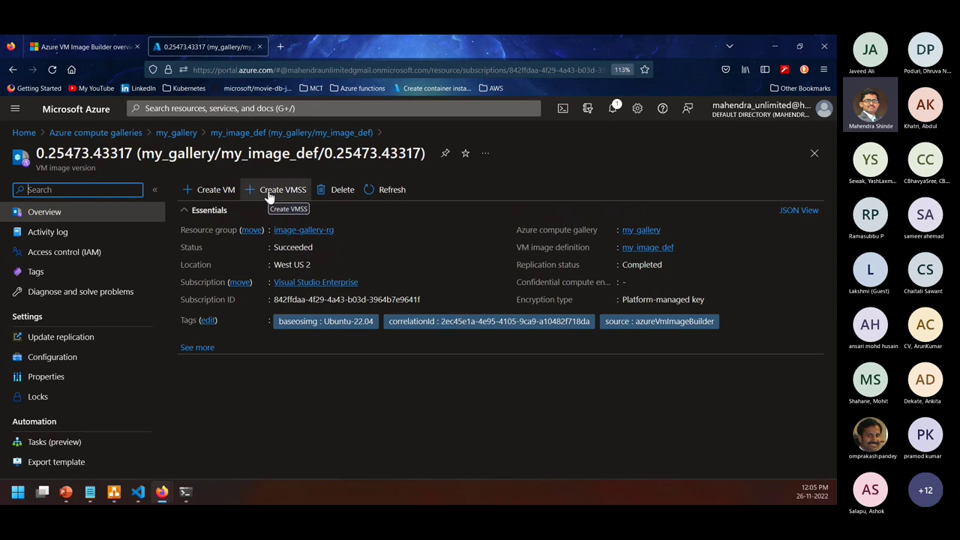
Start a VM from this image version in resource group demo-123, named Test1
click(201, 190)
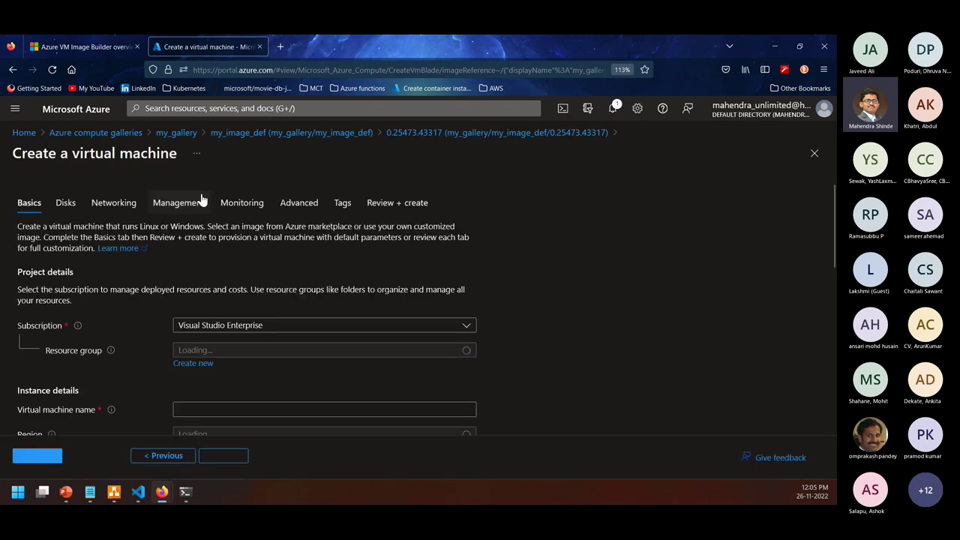
click(263, 355)
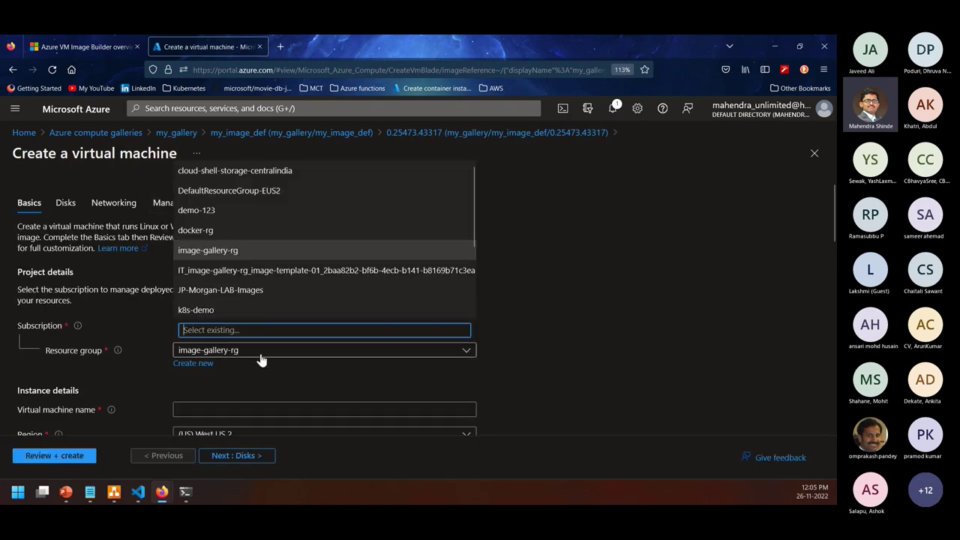
click(216, 212)
click(225, 409)
text(Test1)
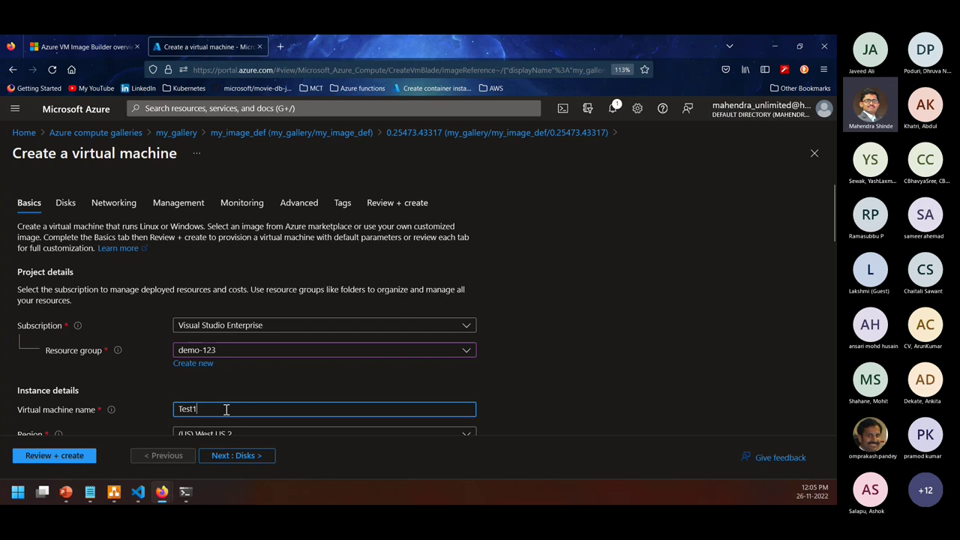
Set the VM's region to (US) East US
scroll(223, 401, down, 3)
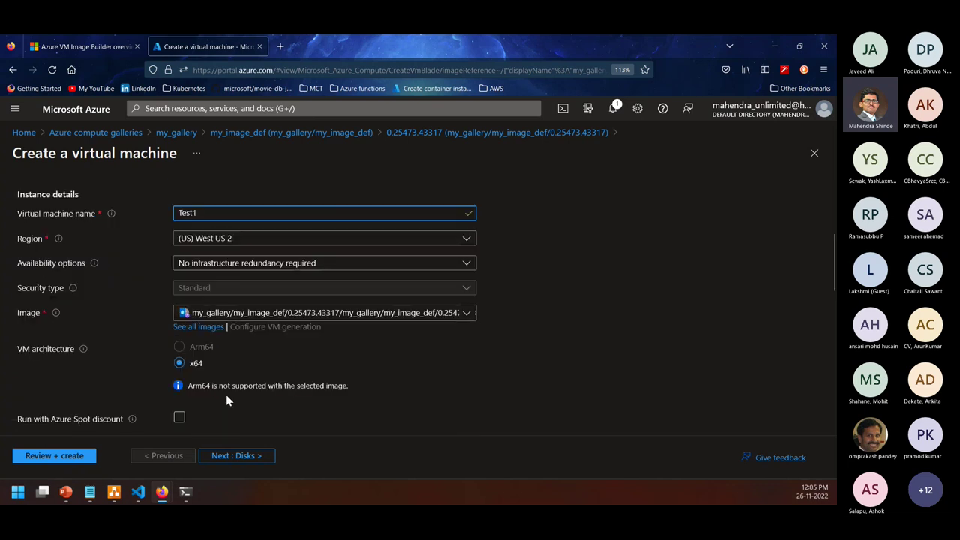
click(243, 238)
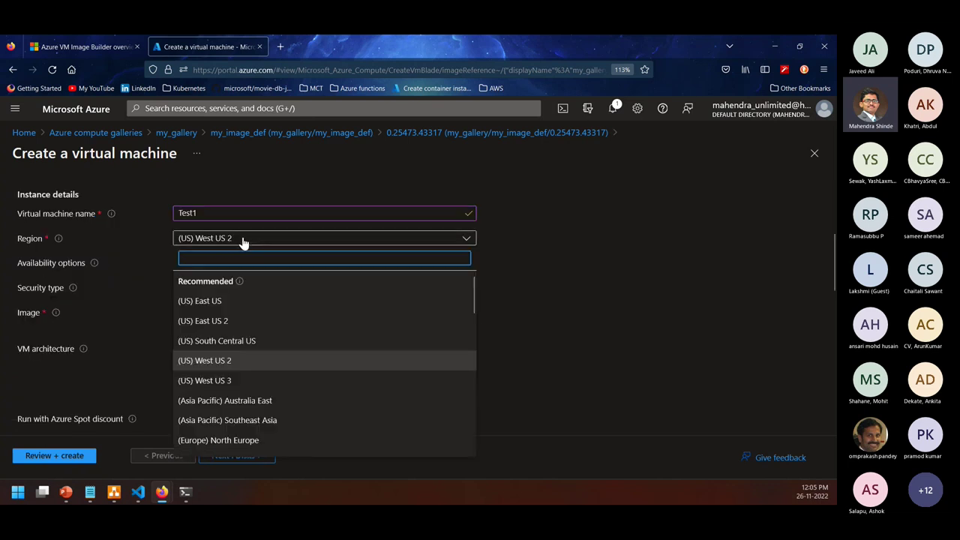
text(east)
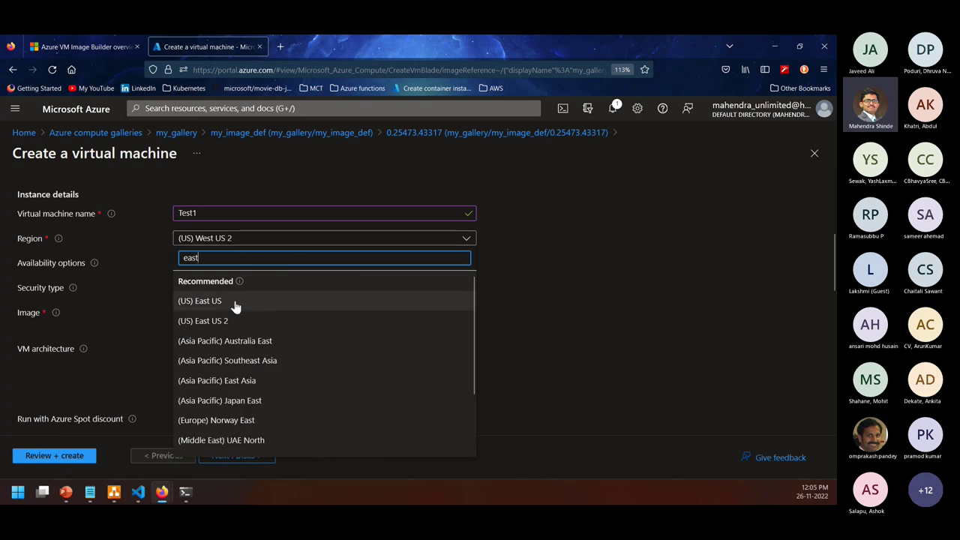
click(235, 303)
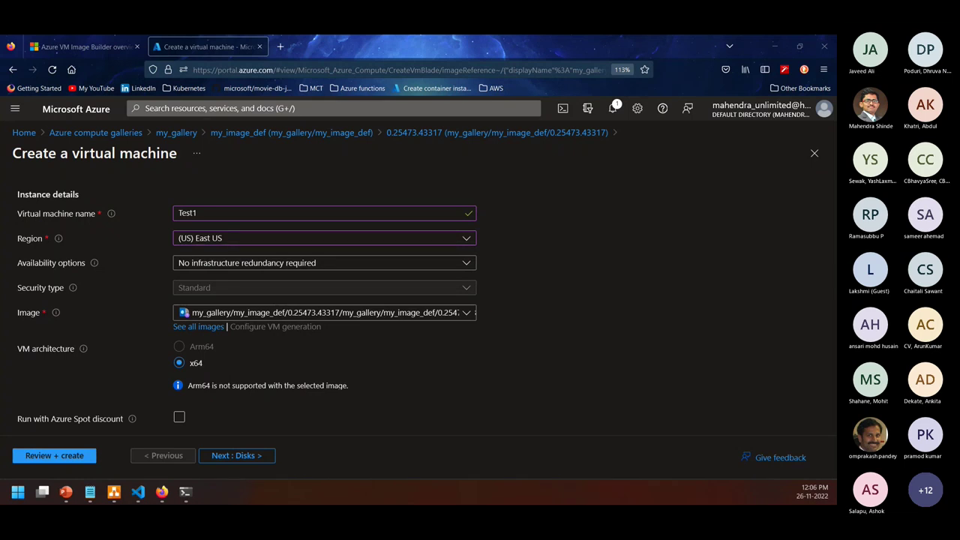
Choose the Standard_DS1_v2 VM size
scroll(356, 394, down, 2)
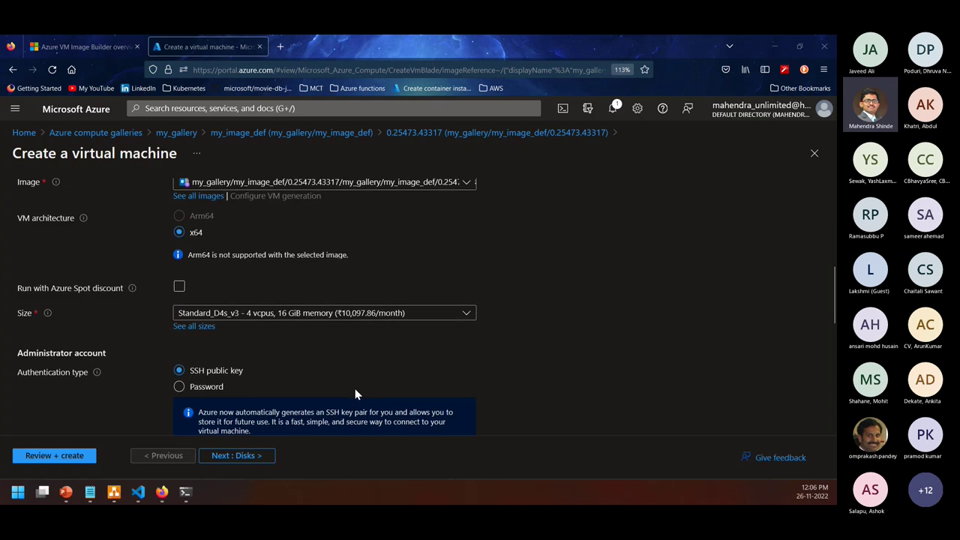
click(316, 318)
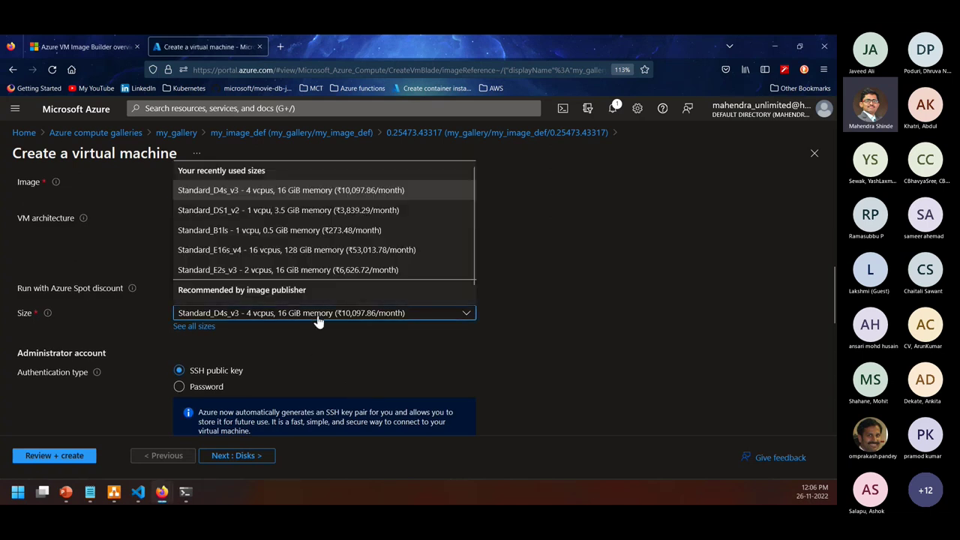
click(295, 217)
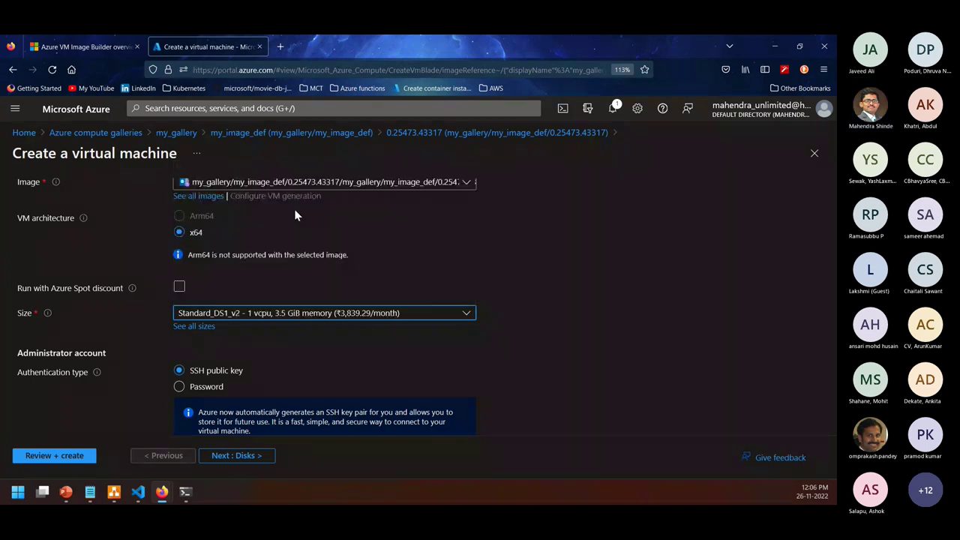
Use password authentication with an admin username and confirmed password, then continue to Disks
scroll(304, 376, down, 1)
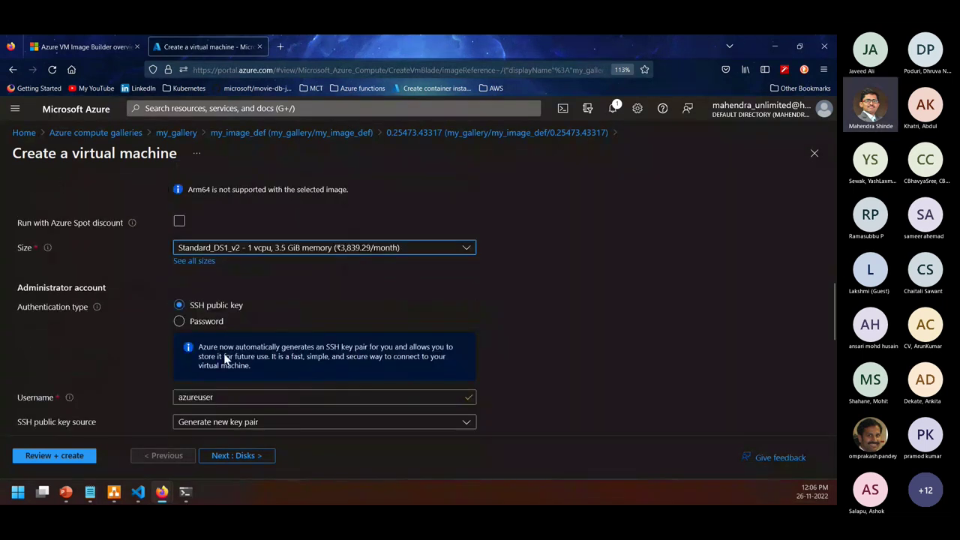
click(207, 323)
click(218, 350)
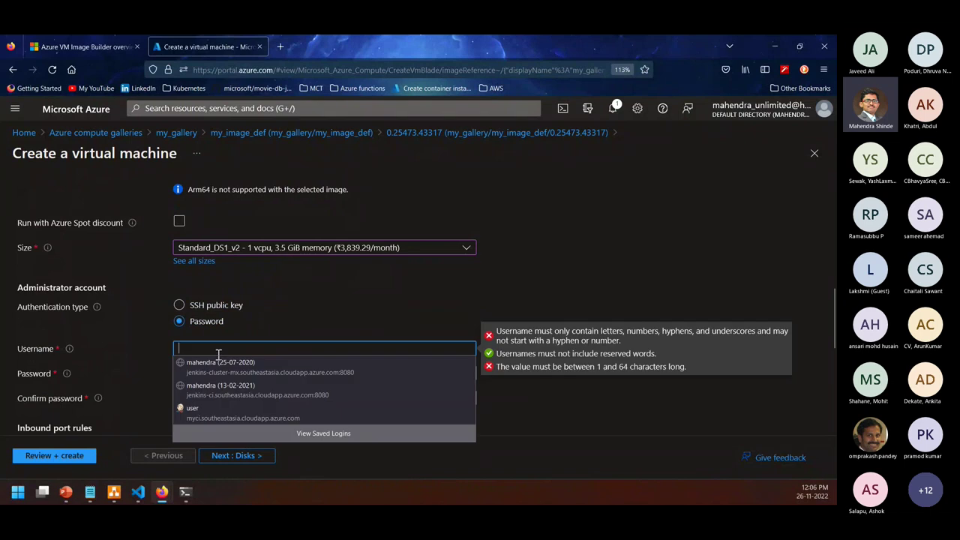
text(mahendra)
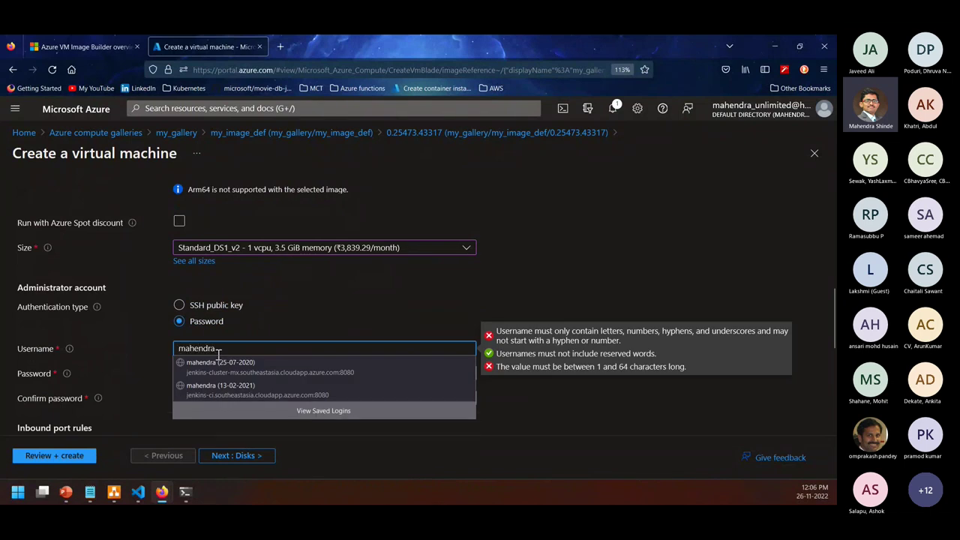
key(Tab)
text(****)
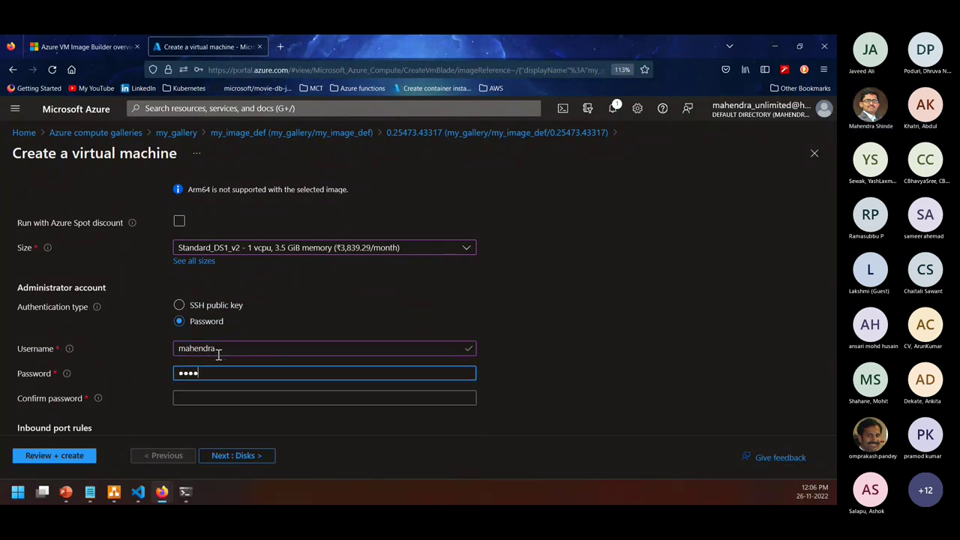
text(**********)
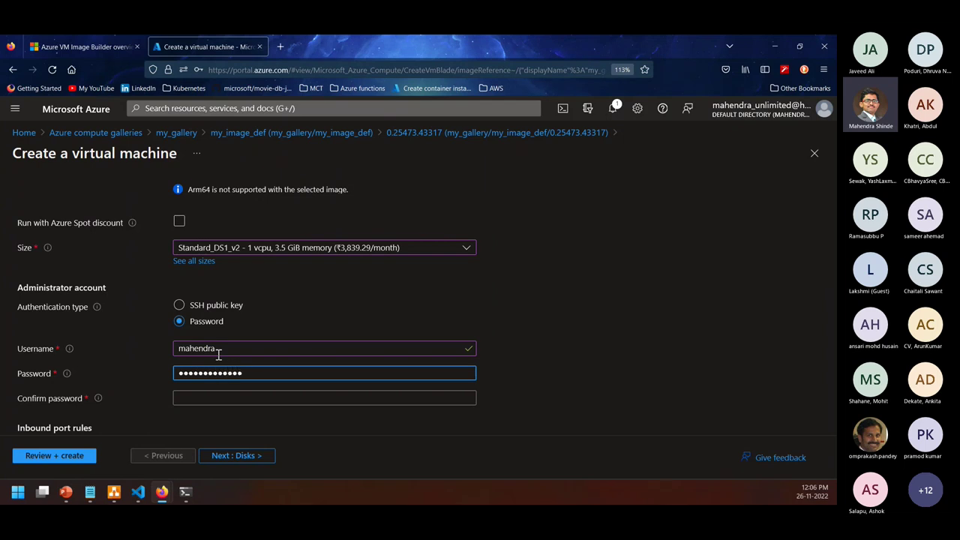
key(Tab)
text(**************)
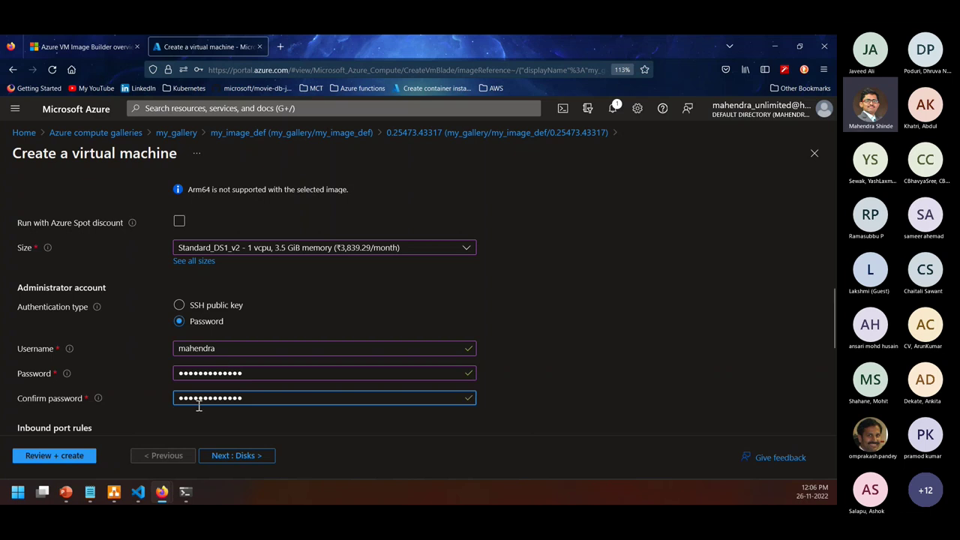
click(226, 456)
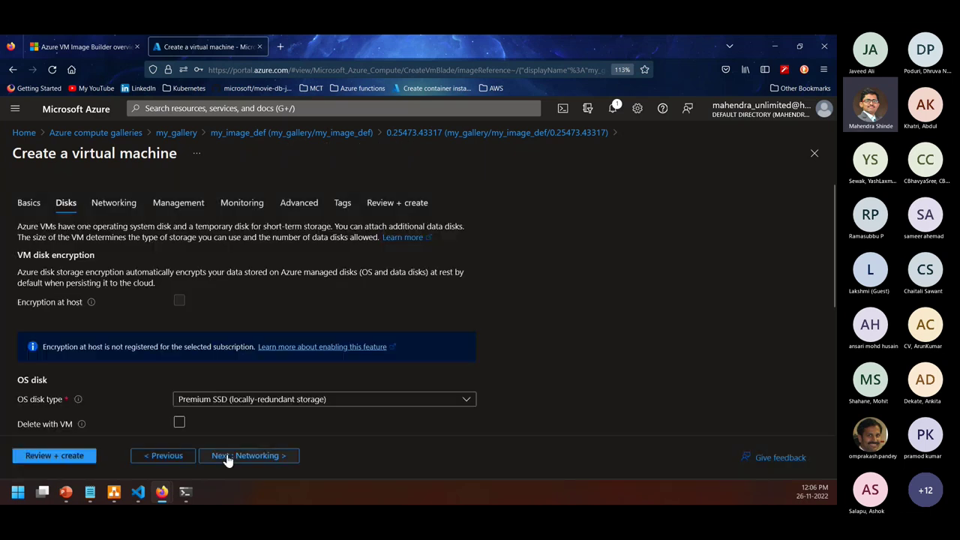
Change the OS disk type to Standard SSD
scroll(225, 375, down, 3)
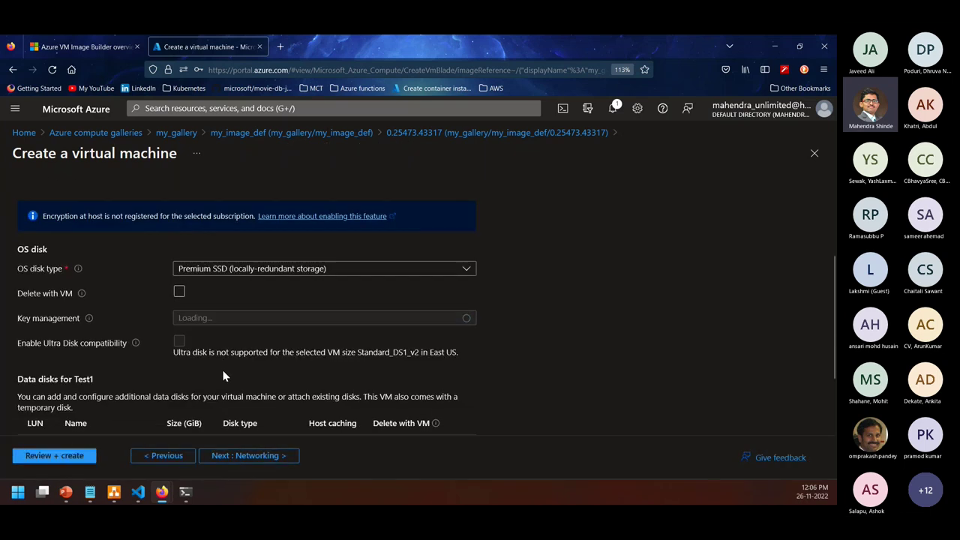
click(268, 270)
click(237, 350)
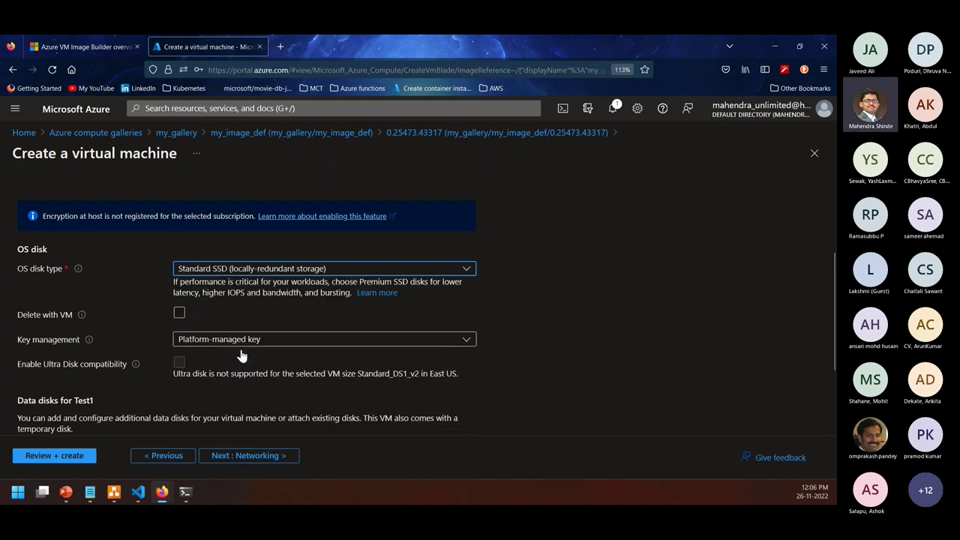
scroll(210, 405, down, 3)
Pass Networking and leave auto-shutdown off in Management
click(248, 456)
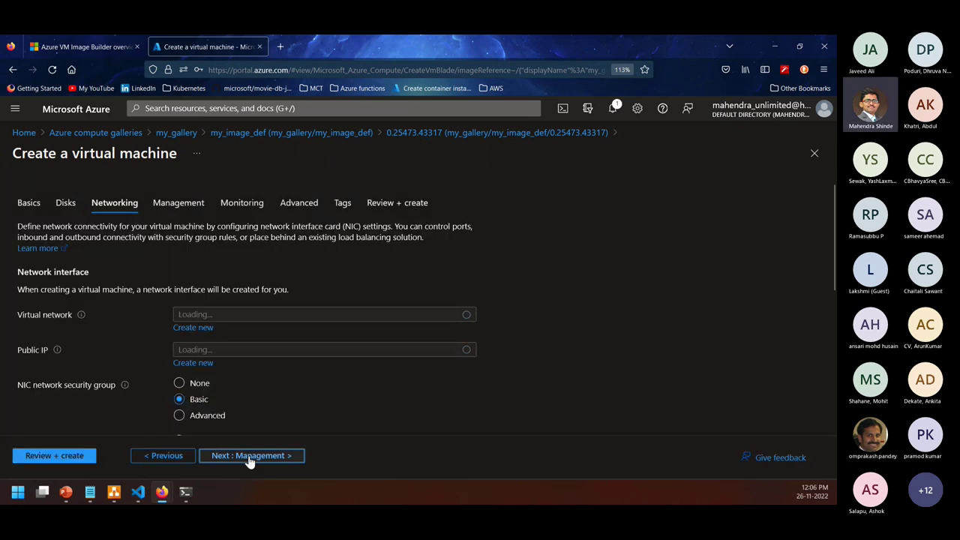
click(250, 459)
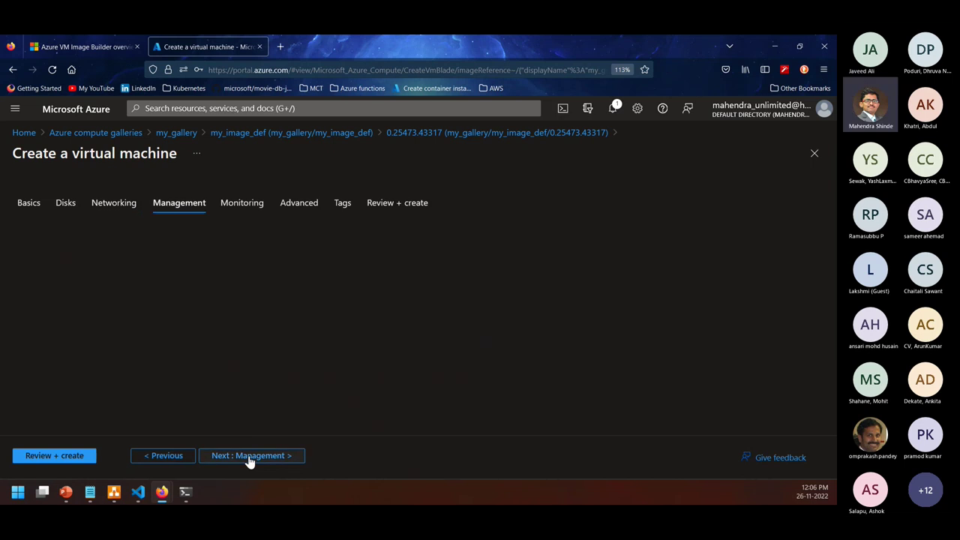
scroll(249, 423, down, 3)
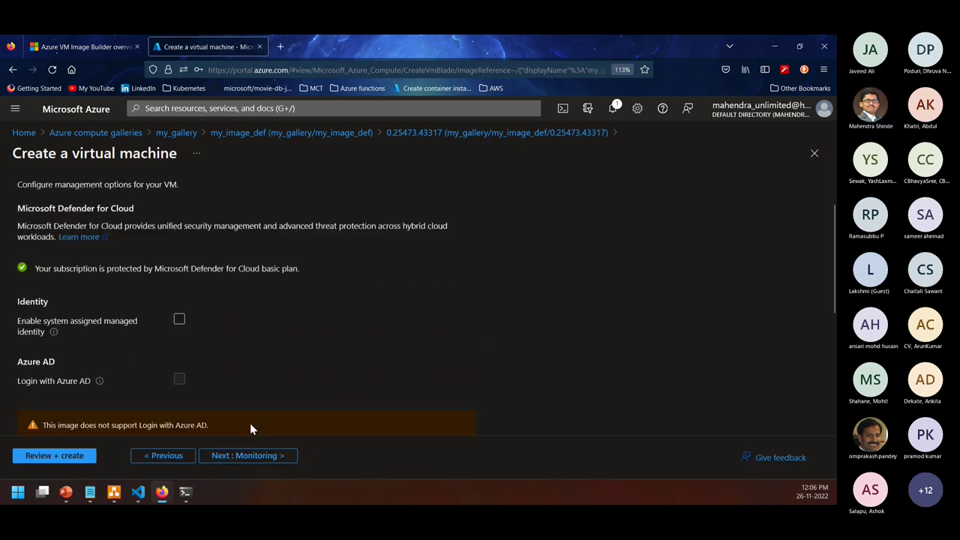
click(178, 388)
click(179, 389)
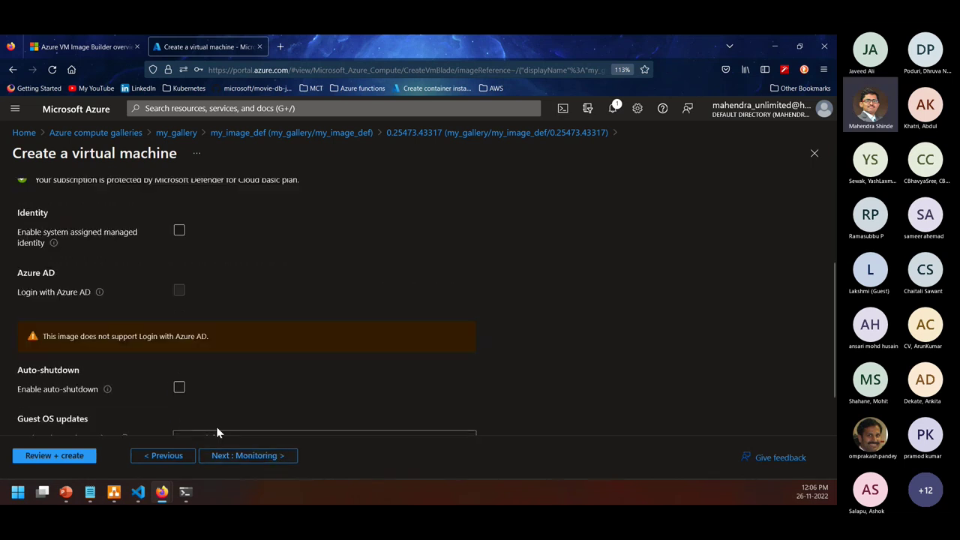
Disable boot diagnostics, then review and create the Test1 VM
click(235, 455)
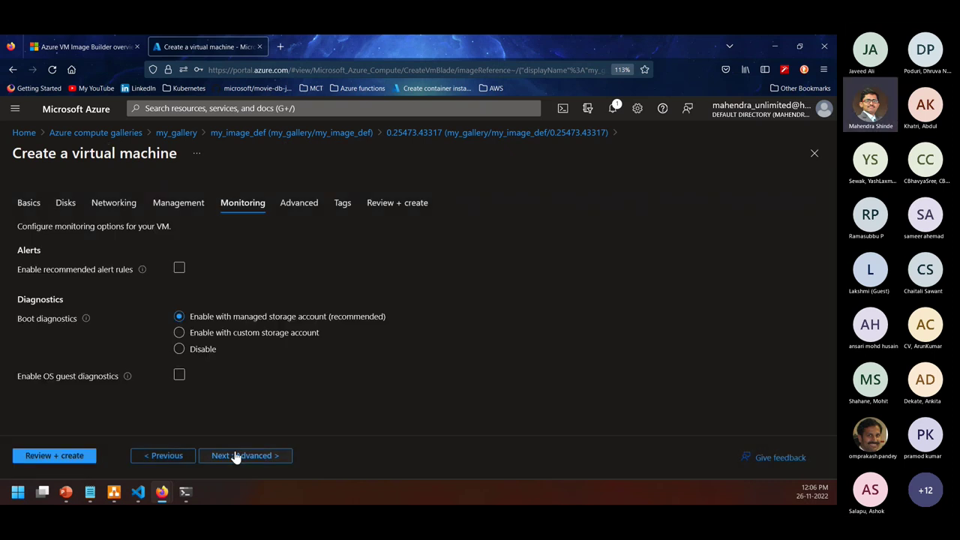
click(179, 348)
click(235, 456)
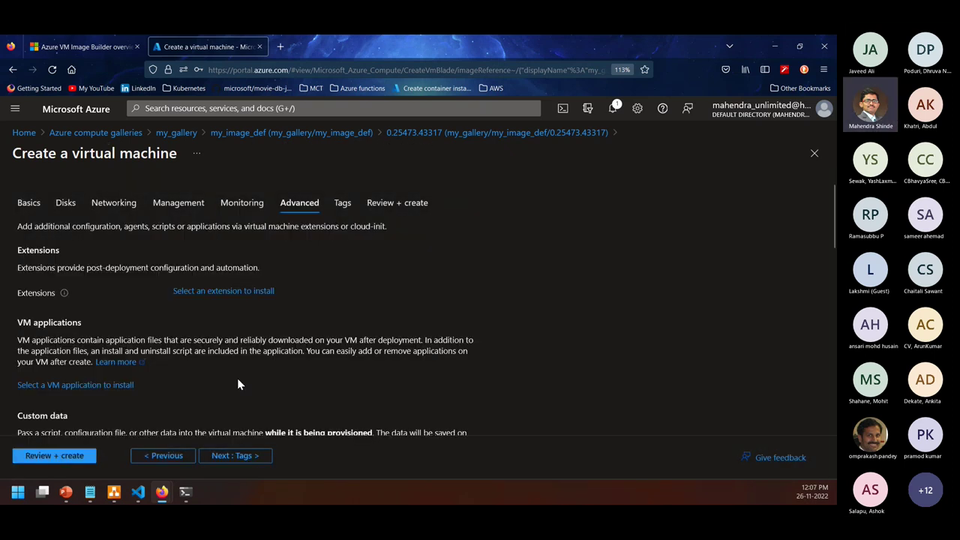
click(77, 457)
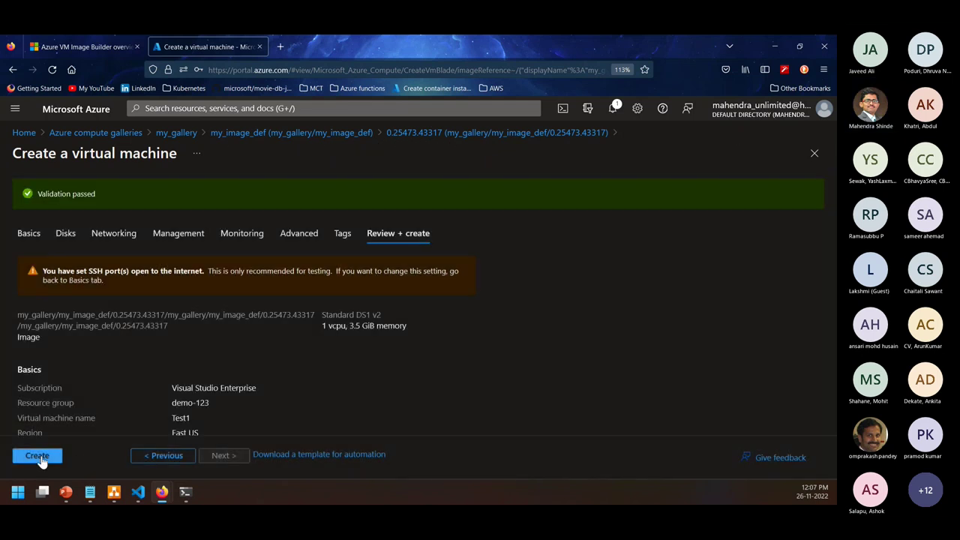
click(39, 456)
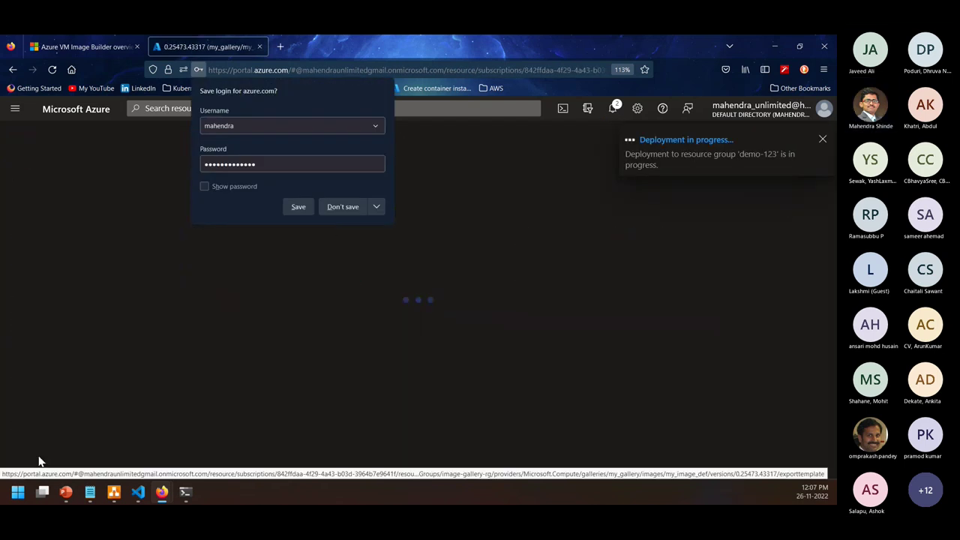
Decline saving the azure.com login while the deployment completes
click(350, 210)
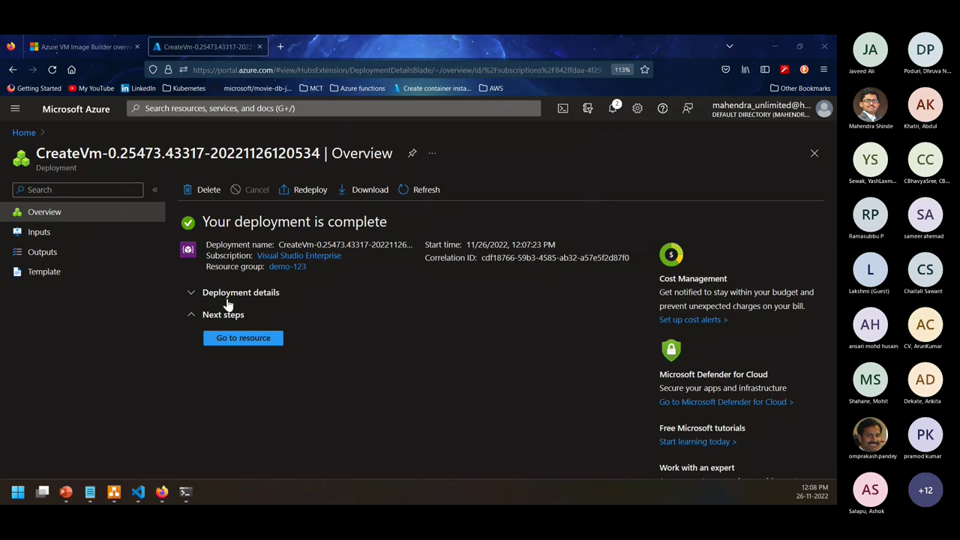
Open the new Test1 VM's Connect > SSH page
click(241, 337)
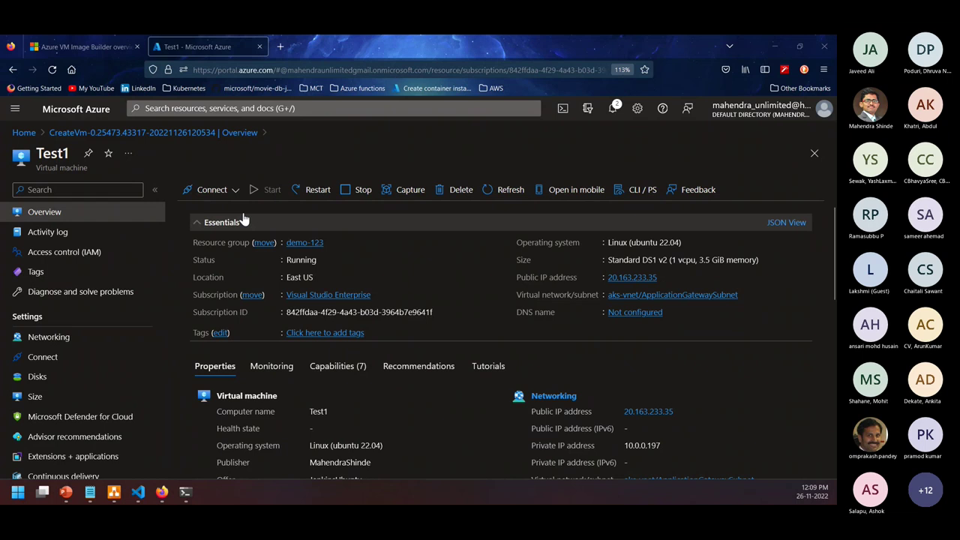
click(212, 190)
click(221, 214)
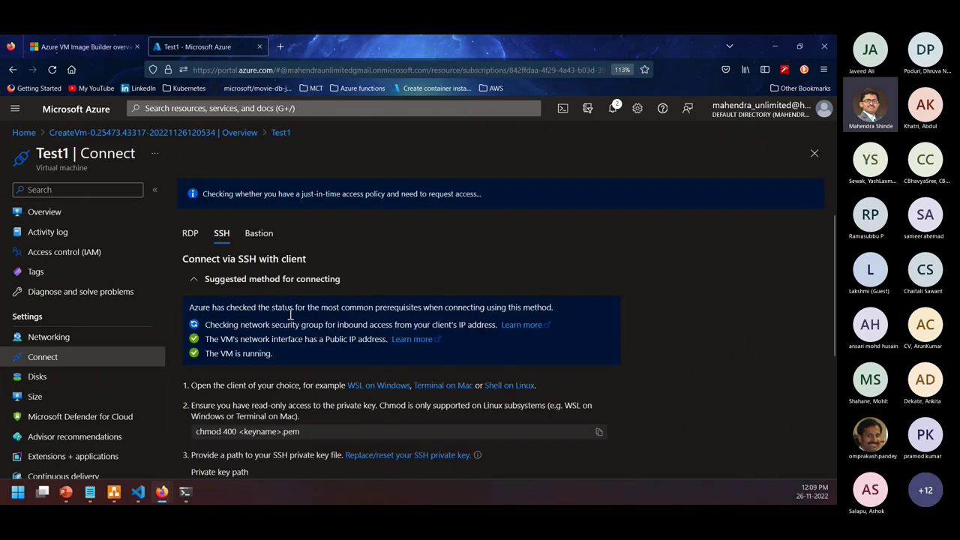
scroll(285, 363, down, 3)
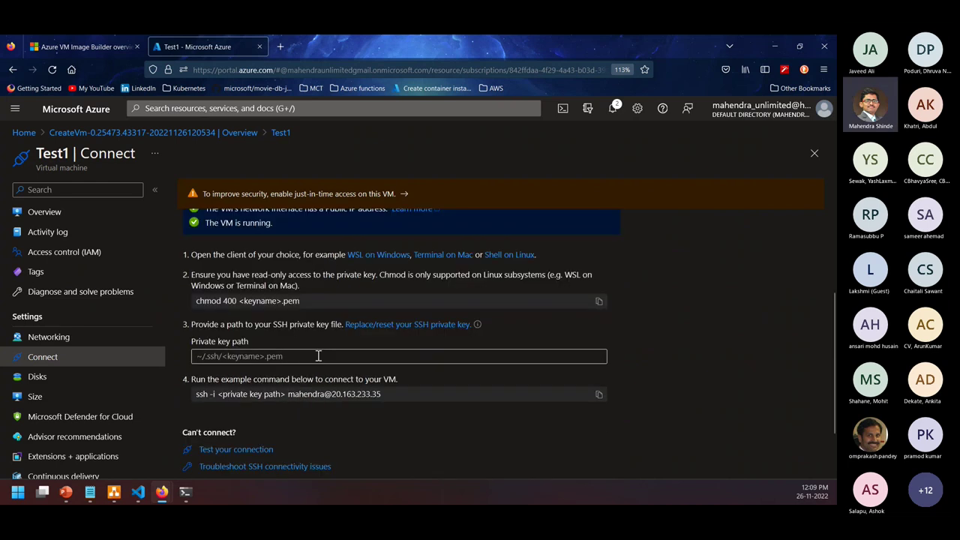
scroll(318, 386, down, 2)
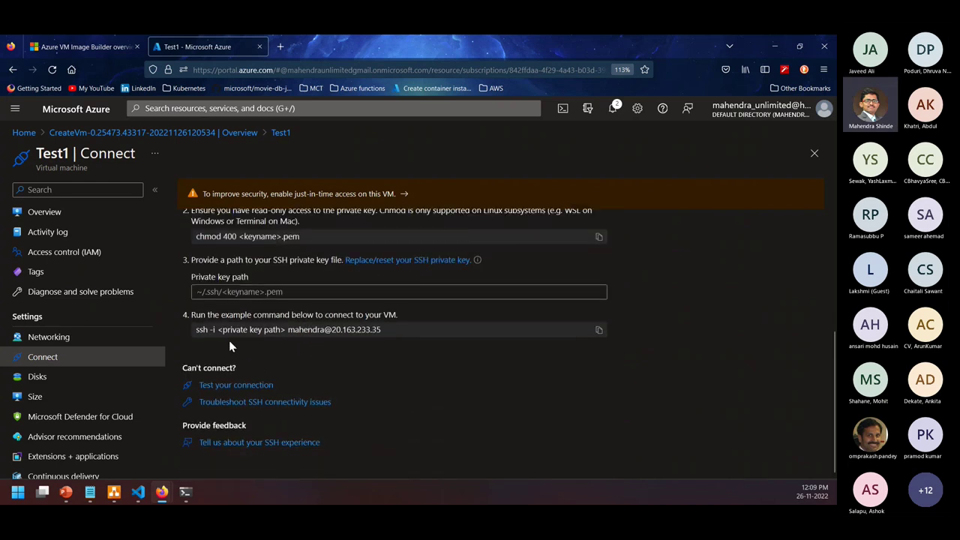
double_click(292, 330)
drag(337, 330, 392, 329)
key(ctrl+c)
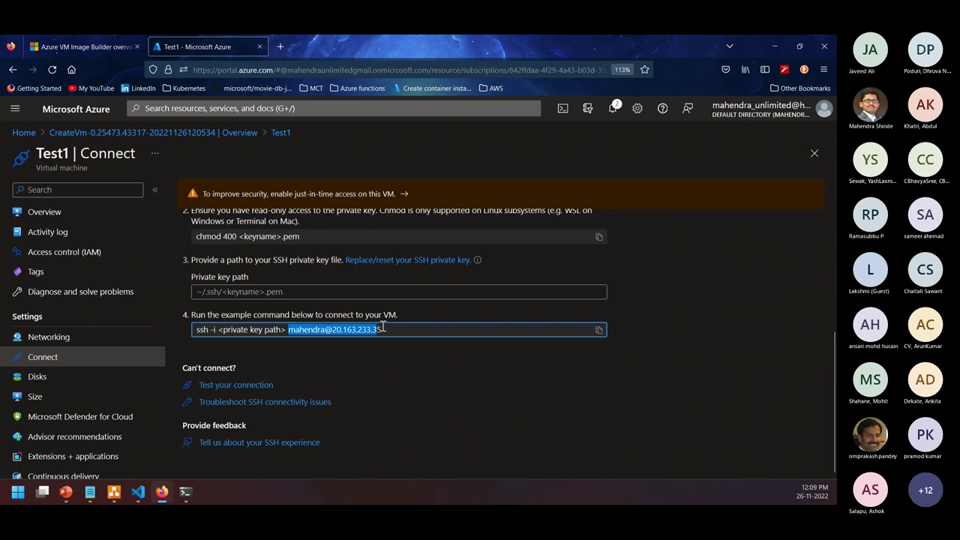
click(186, 491)
SSH into Test1 at 20.163.233.35, trusting the host key and entering the password
text(ssh)
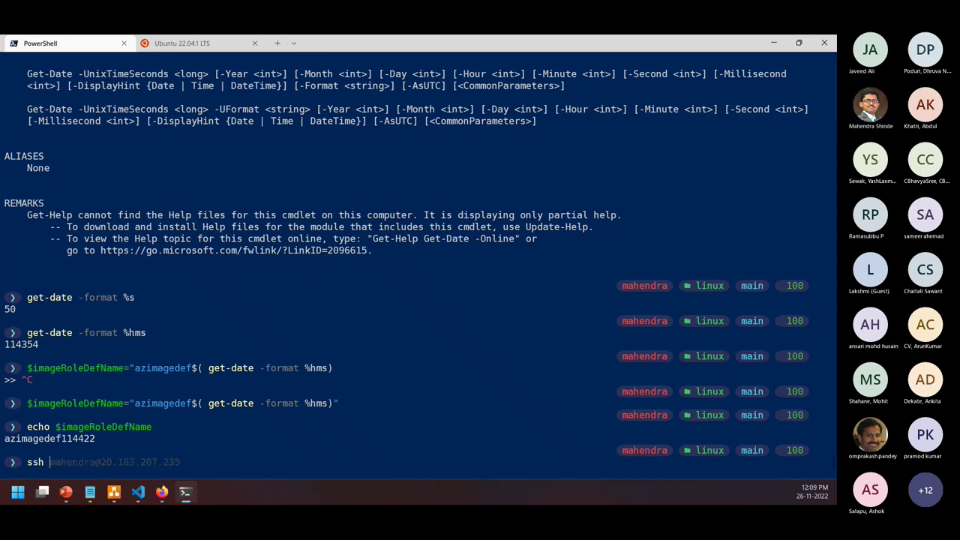
key(ctrl+v)
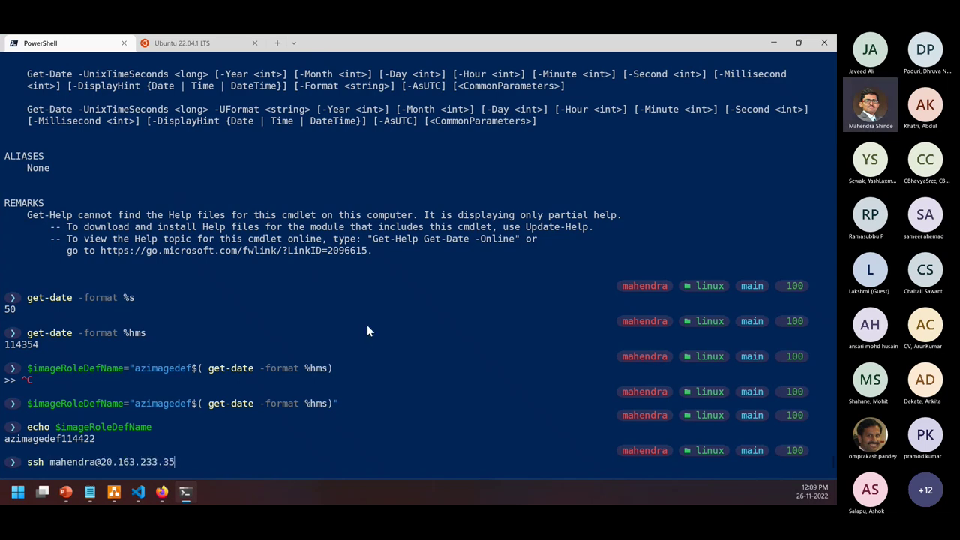
key(Return)
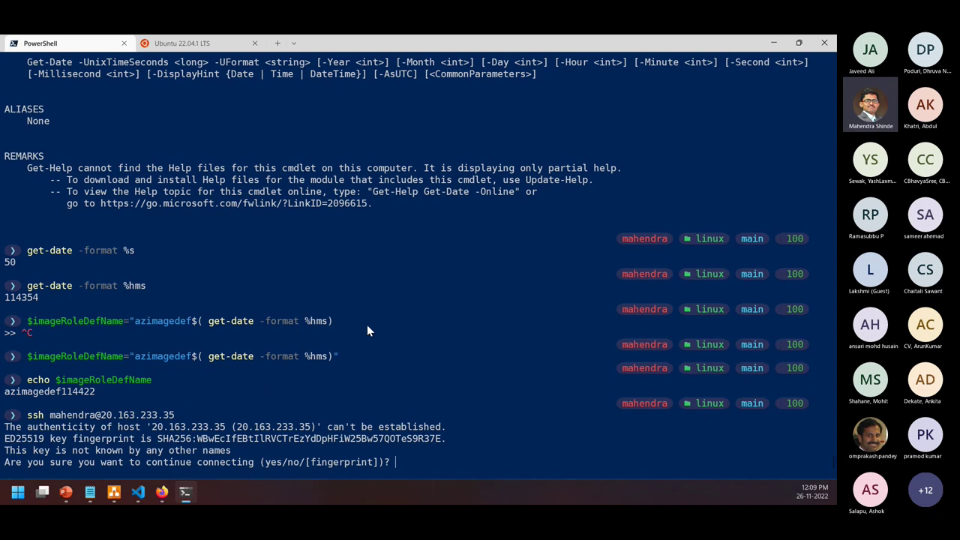
text(yes)
key(Return)
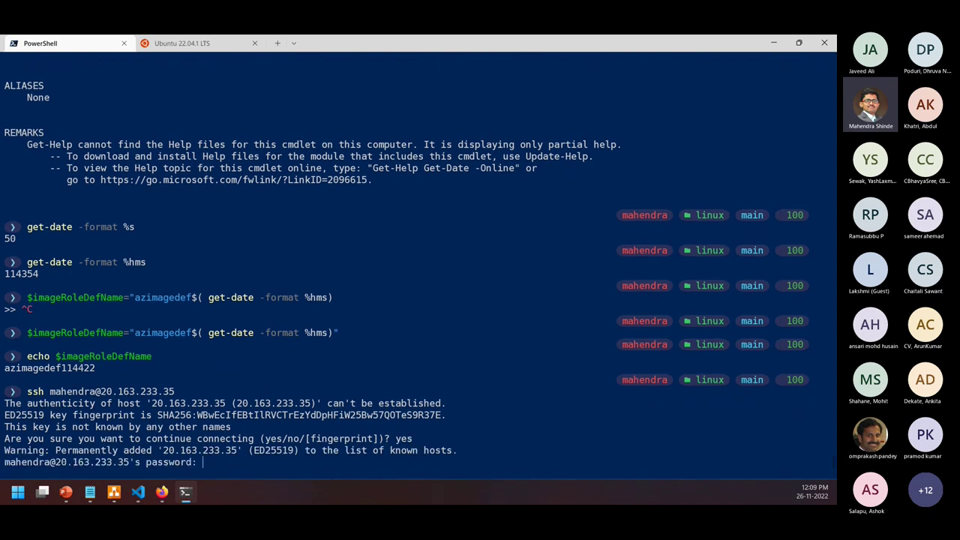
key(Return)
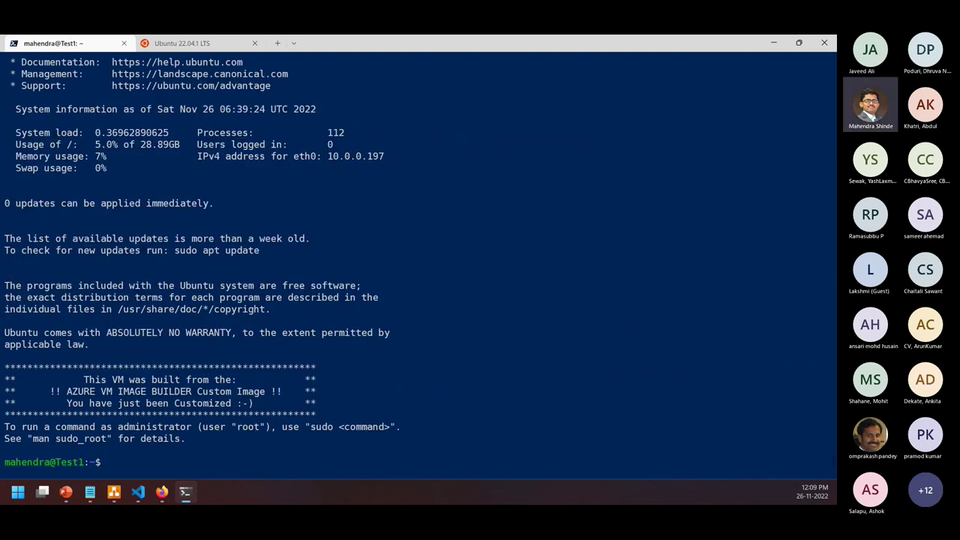
Select the Image Builder banner, then return to the raw image template JSON in Firefox
drag(6, 366, 399, 440)
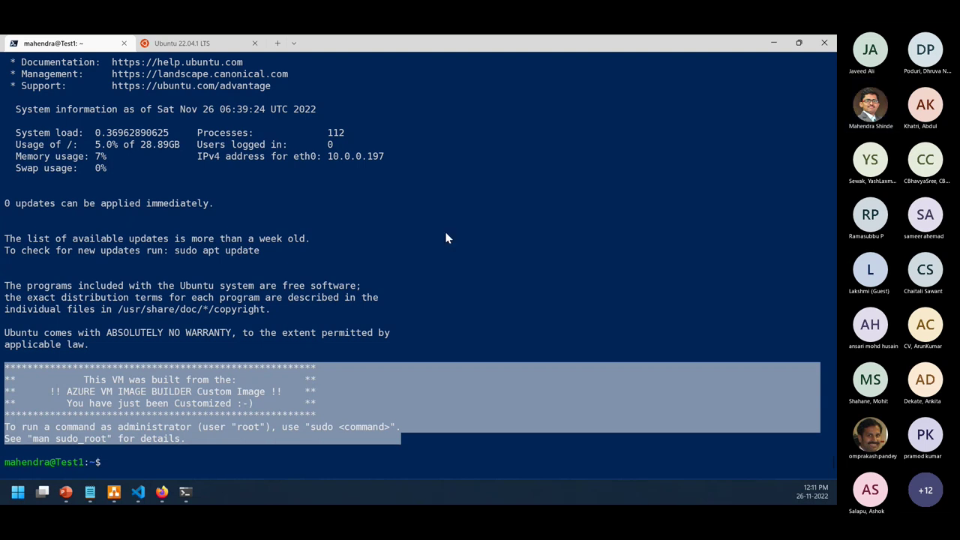
key(alt+Tab)
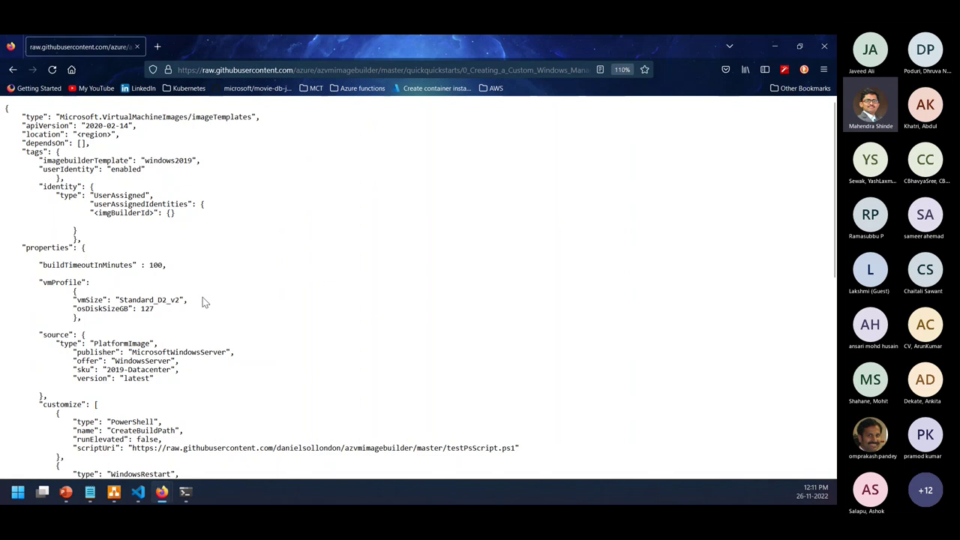
triple_click(202, 116)
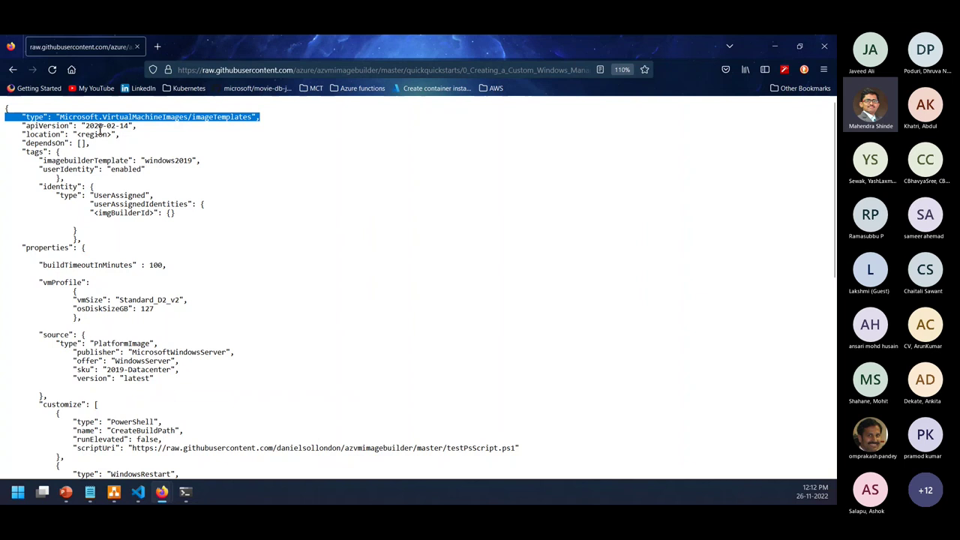
Read the windows2019 image template JSON to its end and minimize Firefox
click(143, 162)
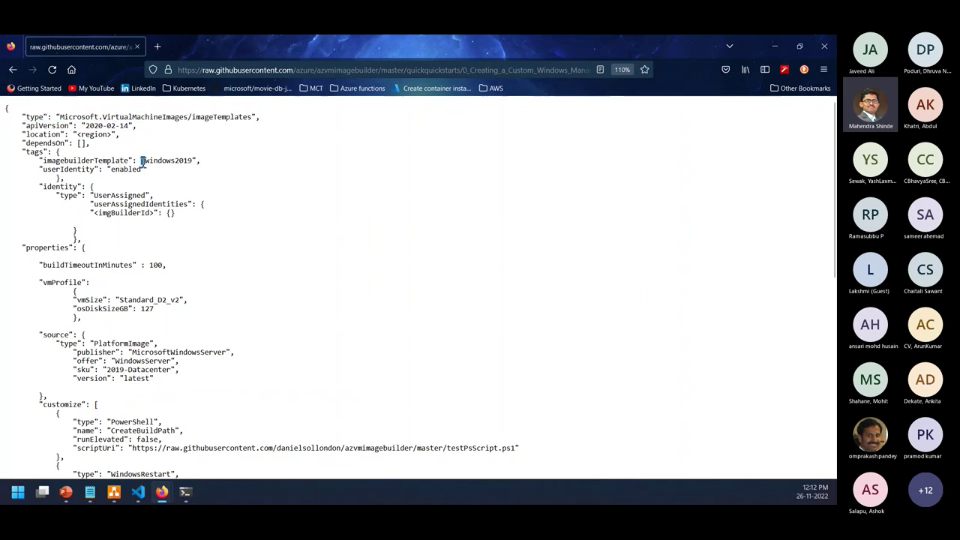
triple_click(143, 162)
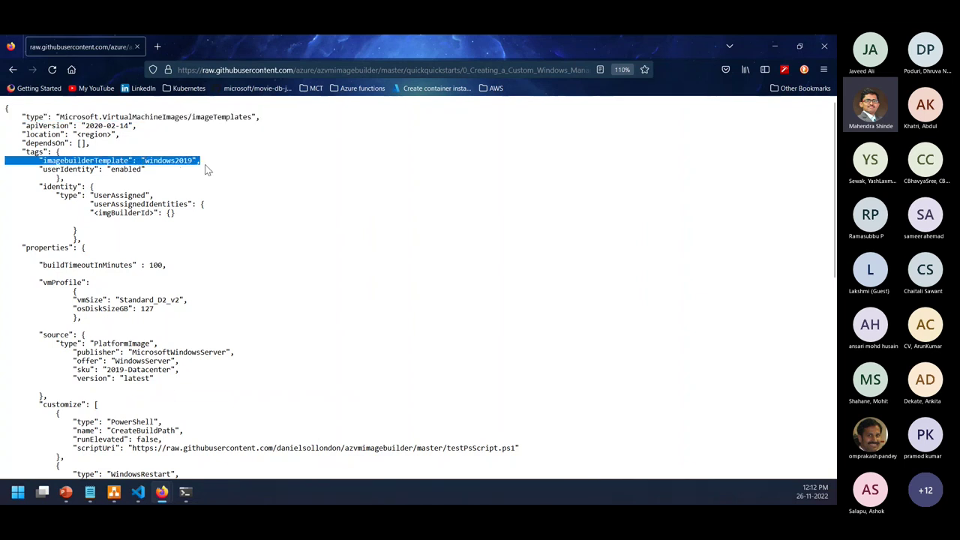
scroll(268, 345, down, 5)
scroll(268, 346, down, 5)
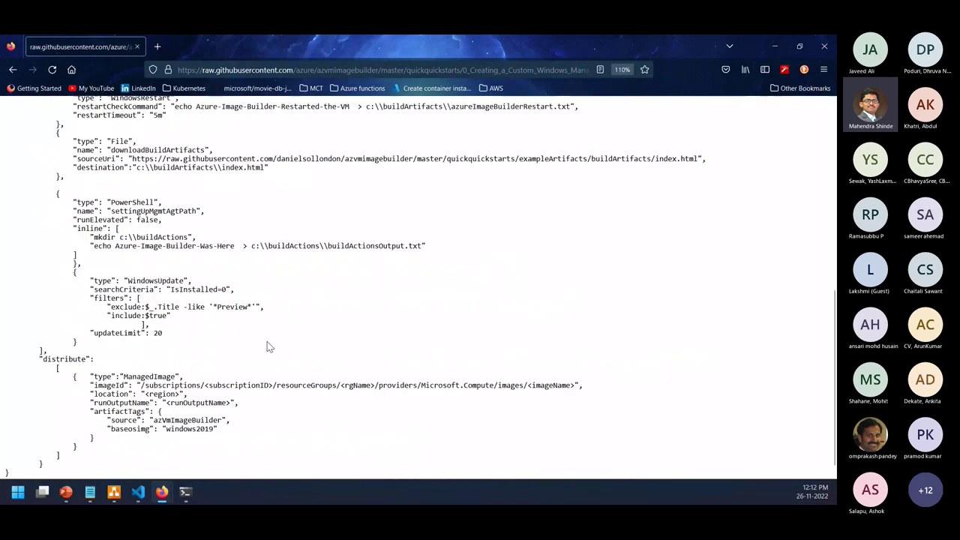
scroll(268, 347, down, 1)
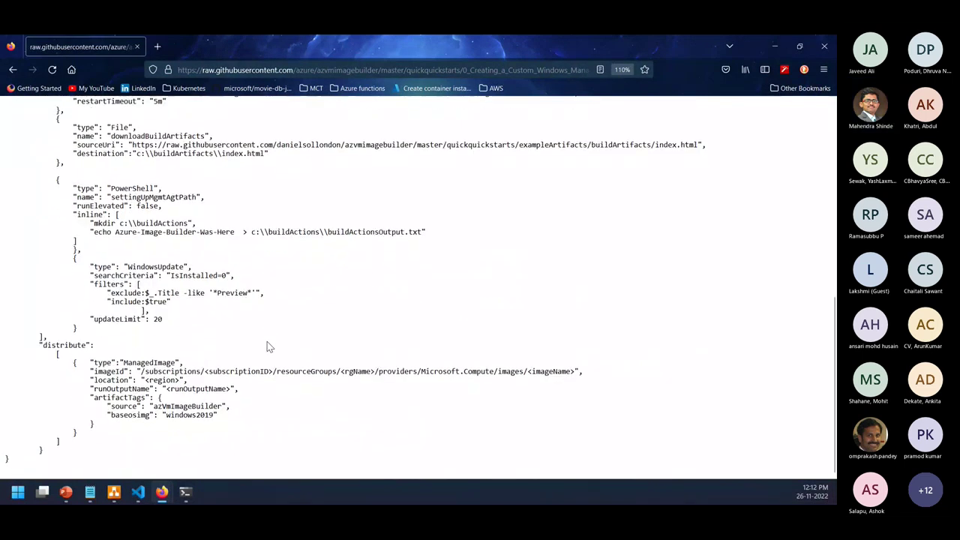
scroll(269, 347, up, 8)
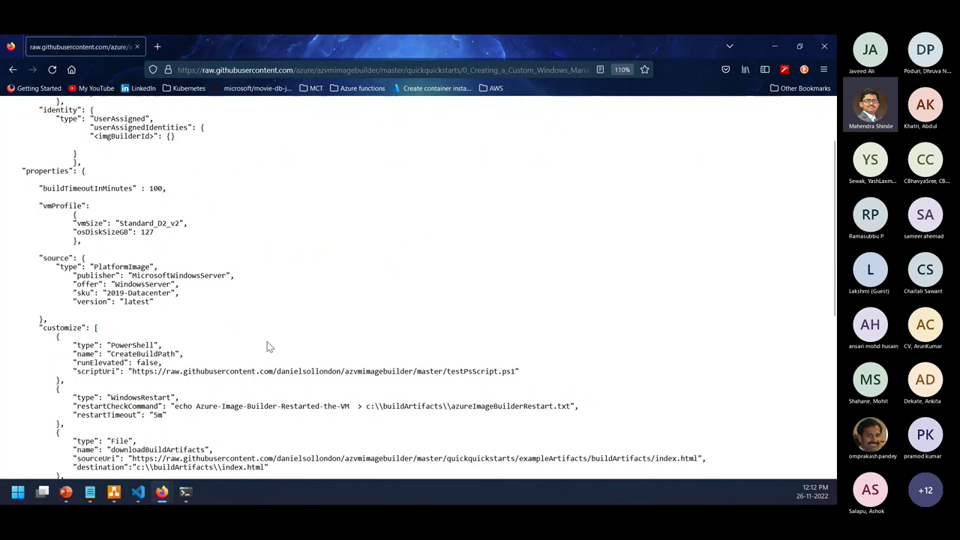
scroll(269, 347, up, 2)
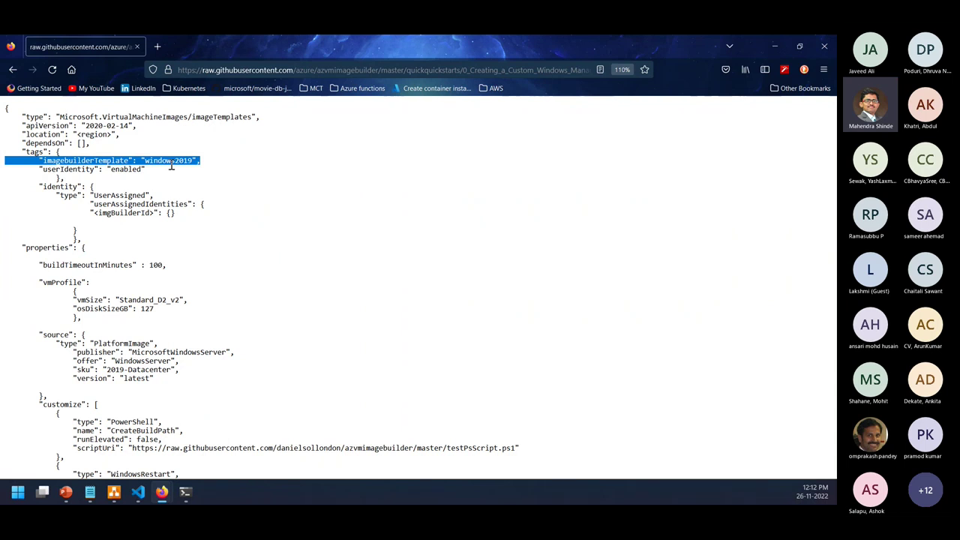
scroll(209, 206, down, 3)
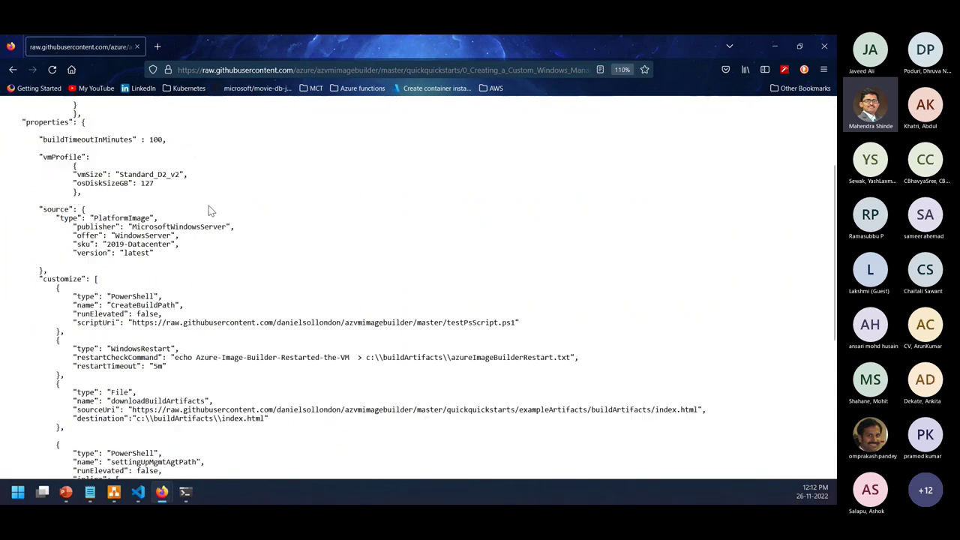
scroll(198, 273, down, 3)
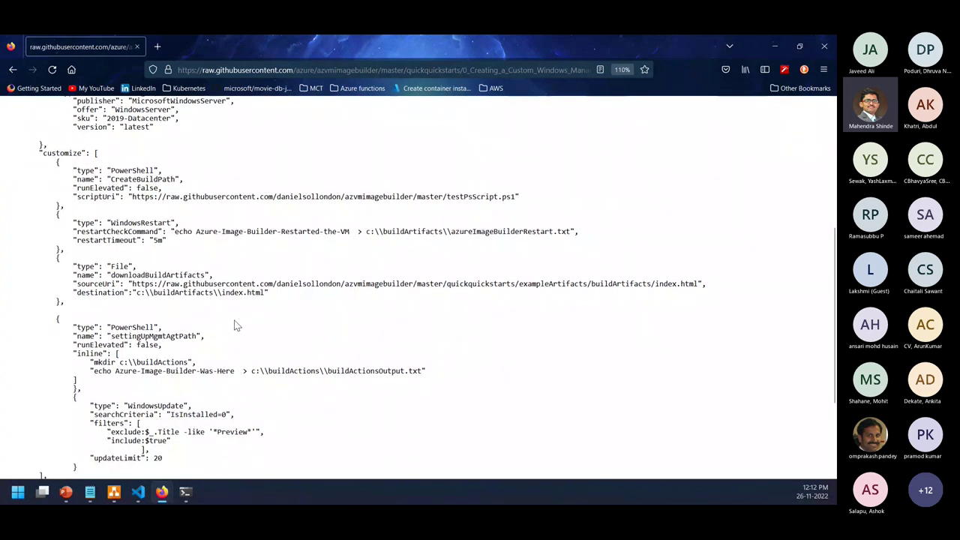
scroll(237, 325, down, 3)
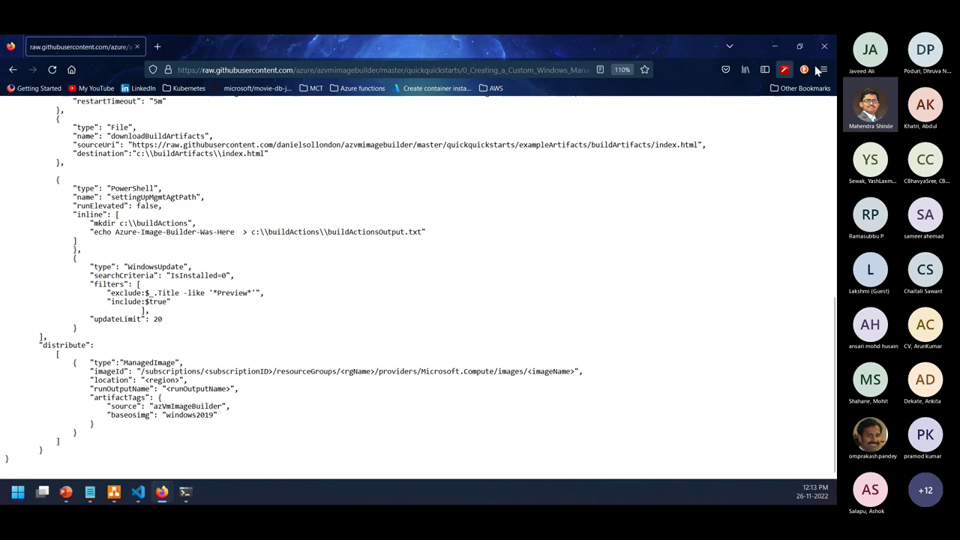
click(774, 46)
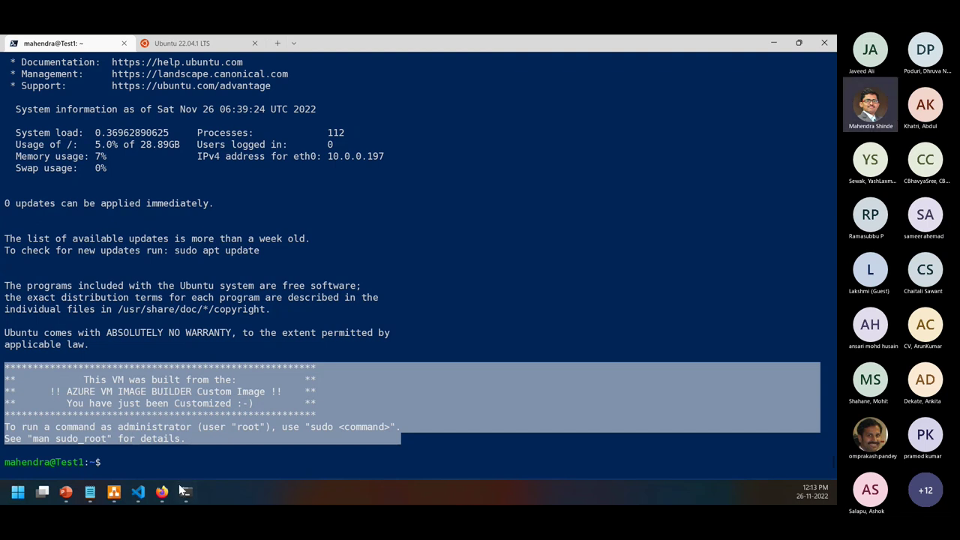
Cycle through GitHub and the terminal back to the Test1 page in the Azure portal
mouse_move(167, 495)
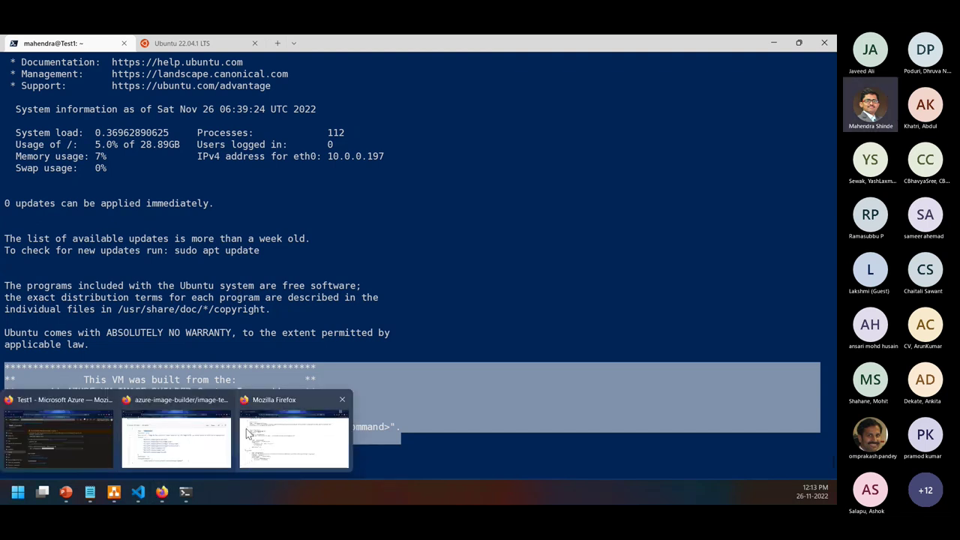
click(145, 434)
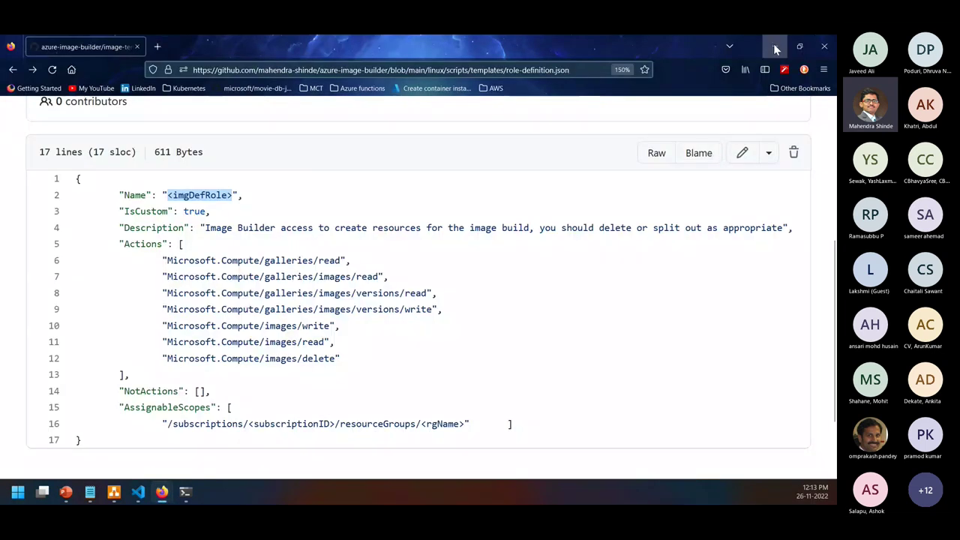
key(alt+Tab)
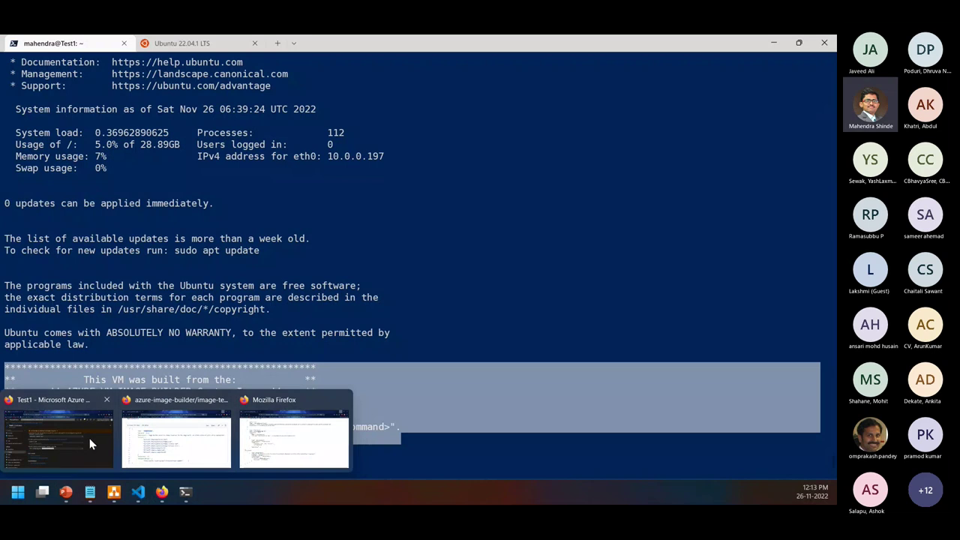
click(90, 438)
click(258, 109)
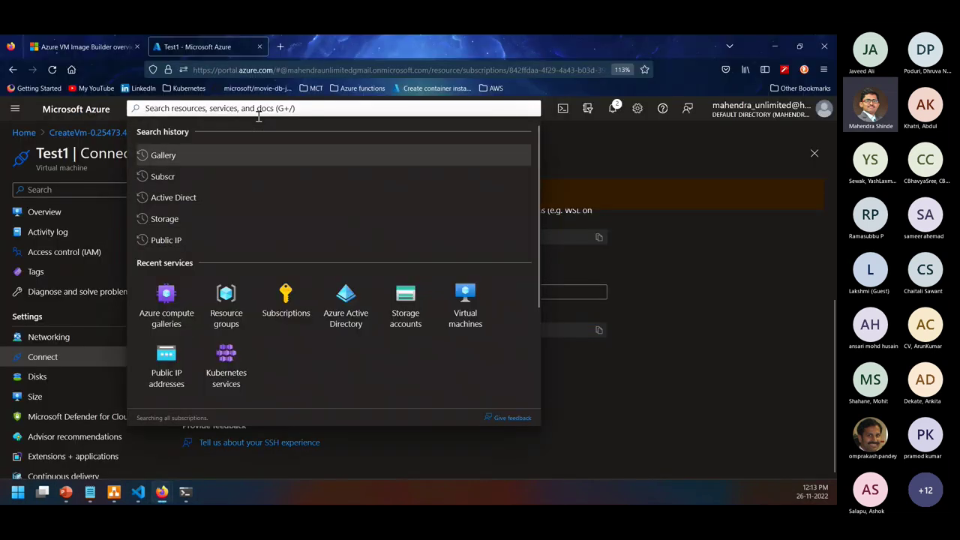
key(Escape)
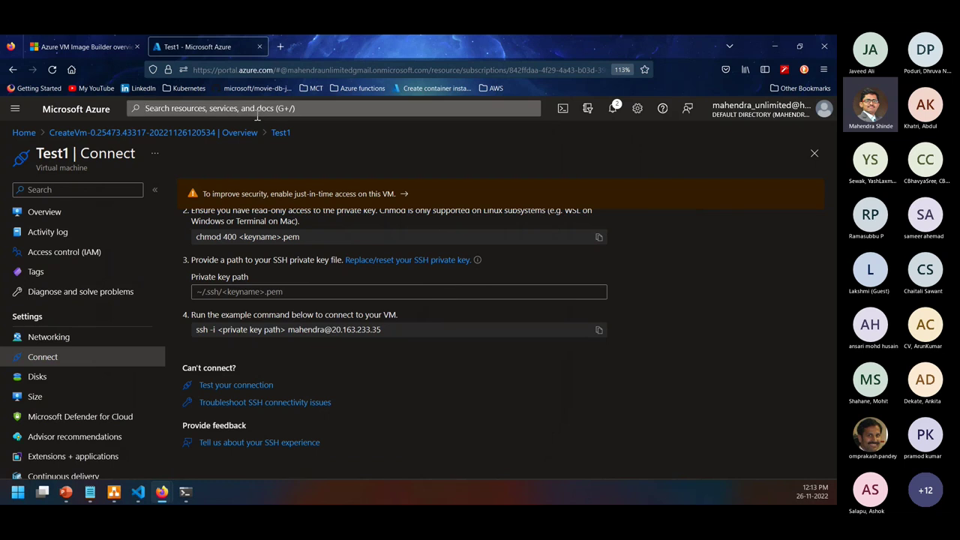
Search the portal for 'Image Gall', then clear the search box
click(256, 110)
text(Ama)
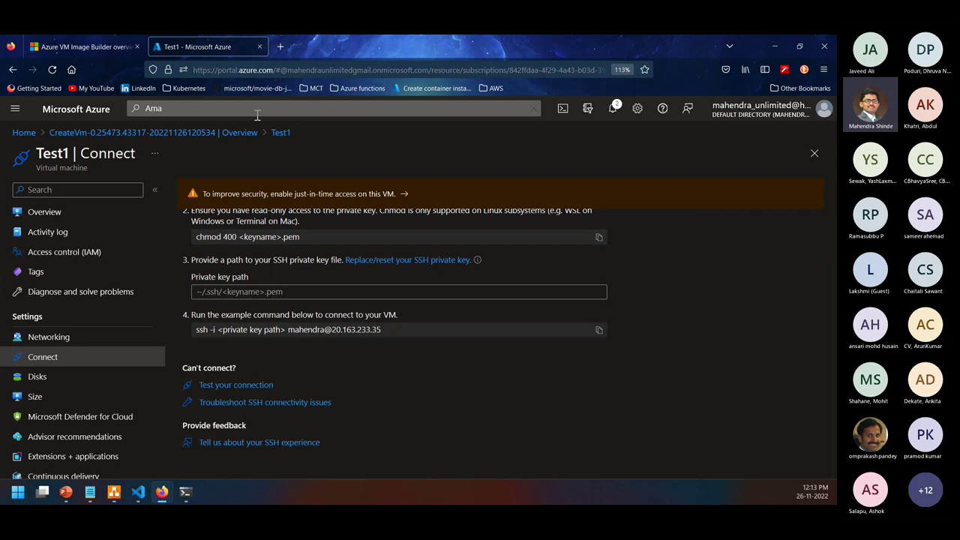
key(BackSpace)
key(BackSpace)
text(Image)
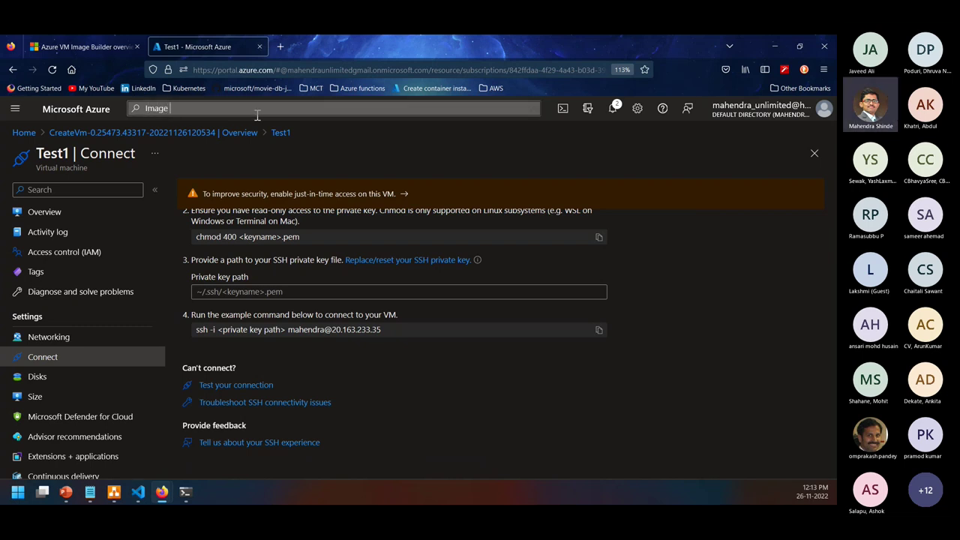
text( Gallery)
key(ctrl+a)
key(BackSpace)
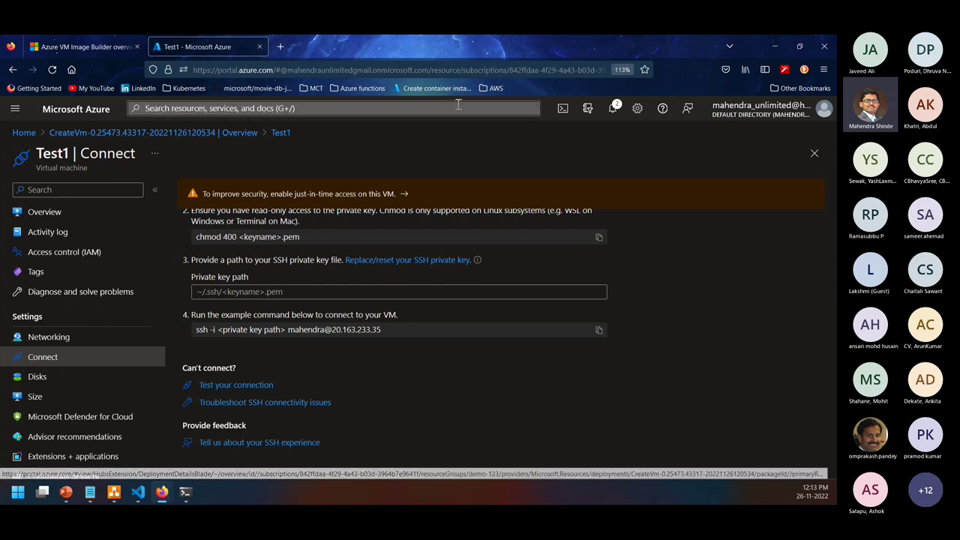
From Home, open Azure compute galleries and start creating a new gallery
click(23, 132)
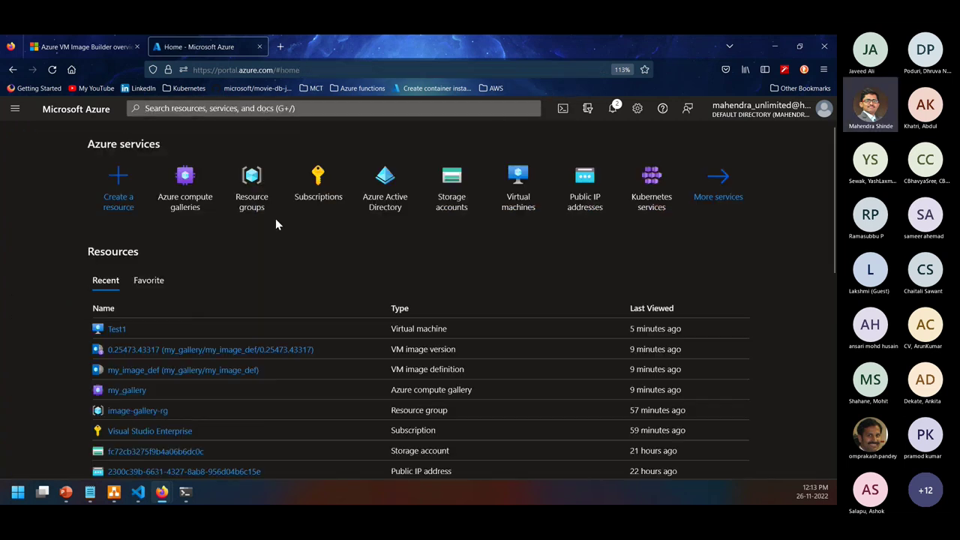
click(188, 203)
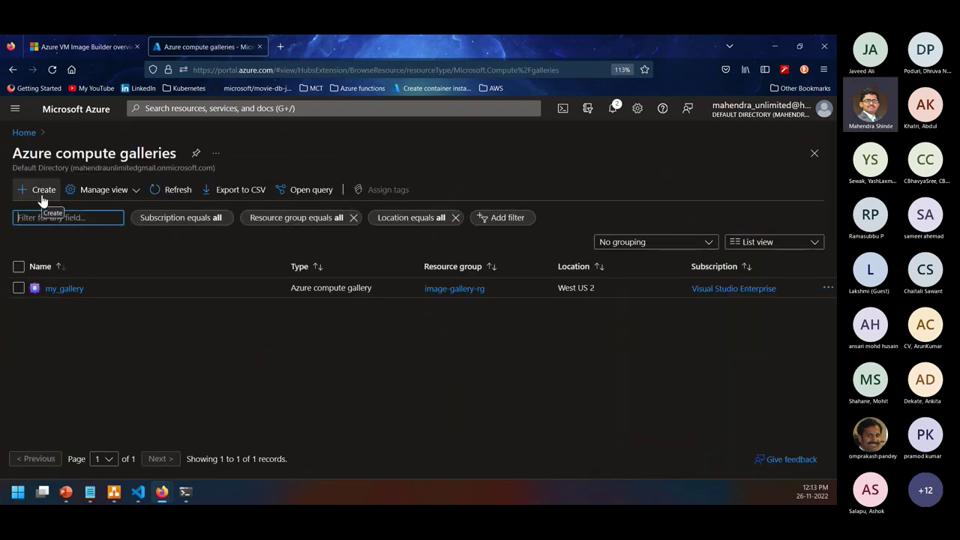
key(ctrl)
key(ctrl)
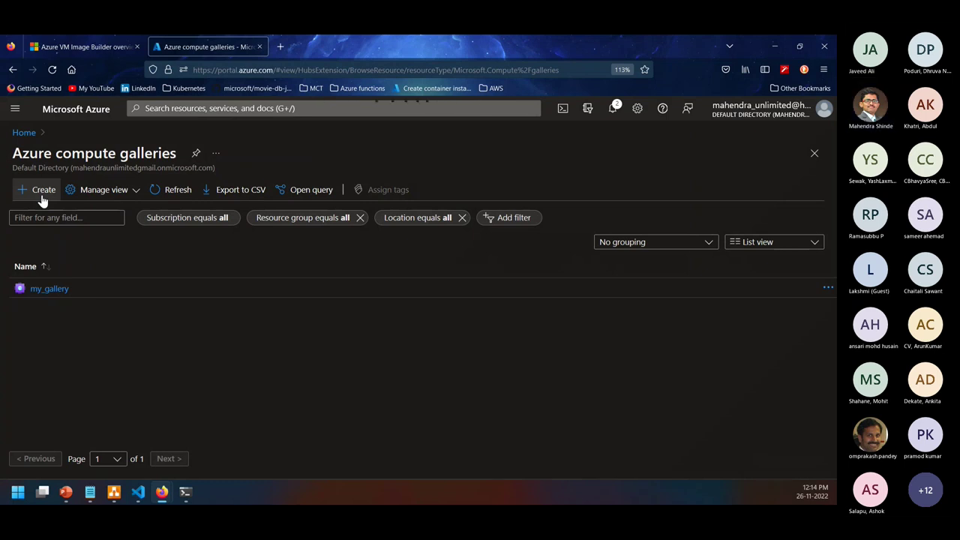
click(43, 197)
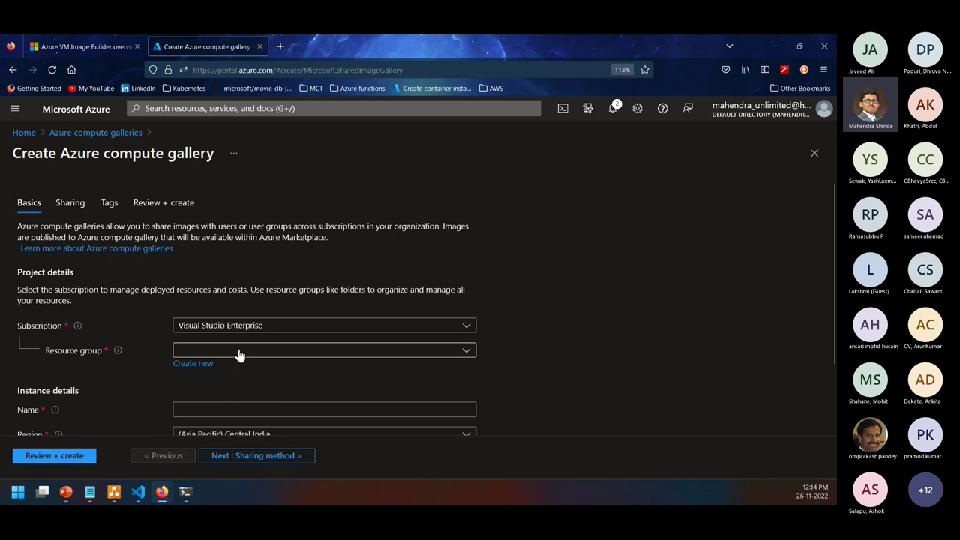
click(240, 354)
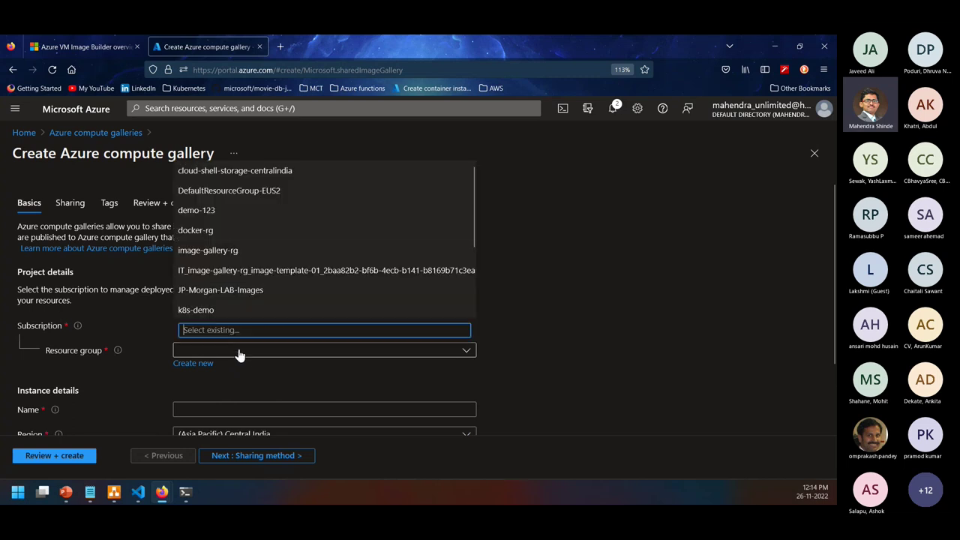
Place the new compute gallery in resource group demo-123 and name it MyWindowsGallery
click(227, 210)
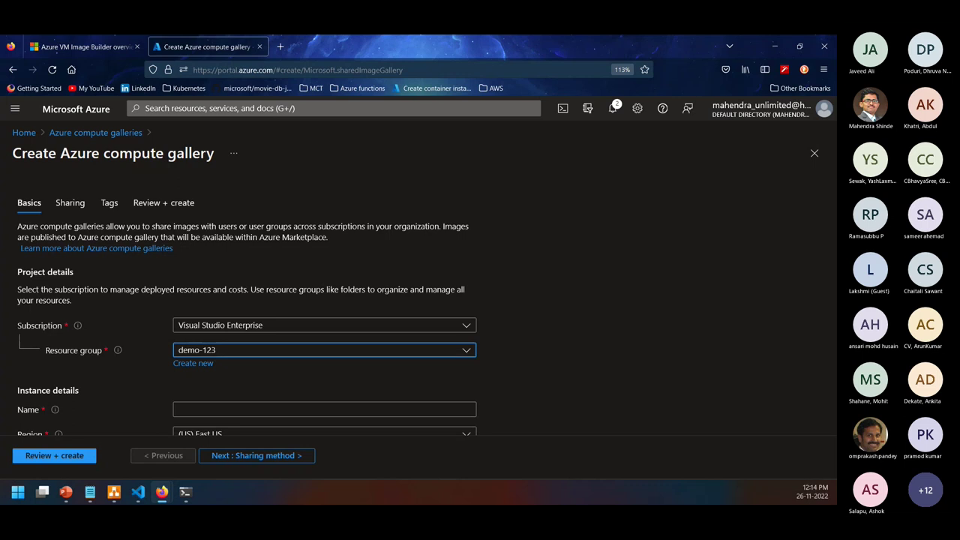
click(213, 411)
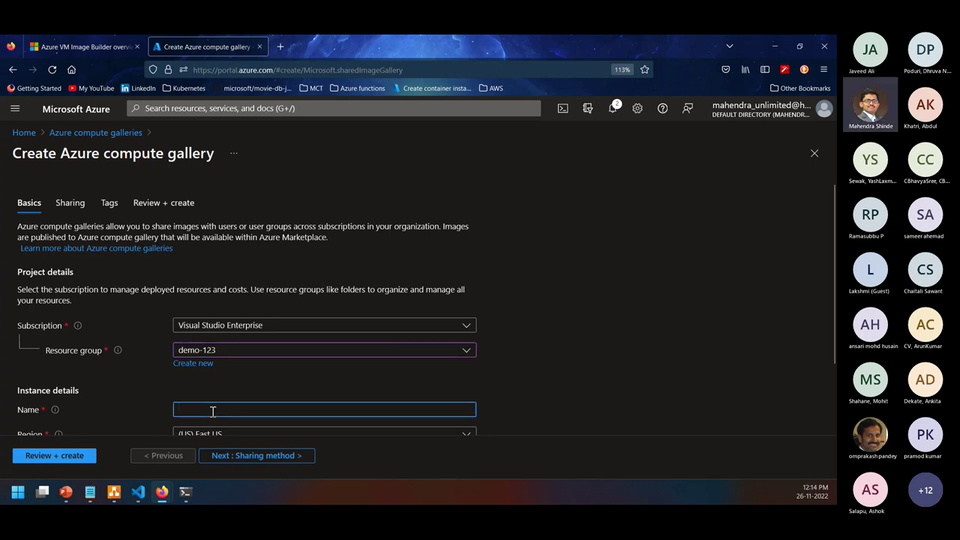
text(M)
key(BackSpace)
text(MyWindows)
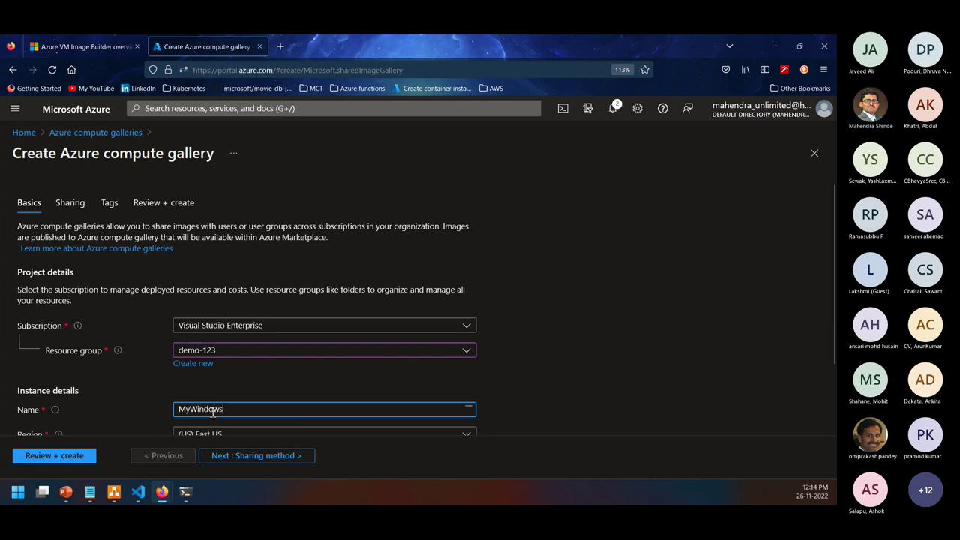
text(Gallery)
scroll(285, 396, down, 2)
Pass the Sharing and Tags pages with defaults, review the gallery and submit Create
click(250, 384)
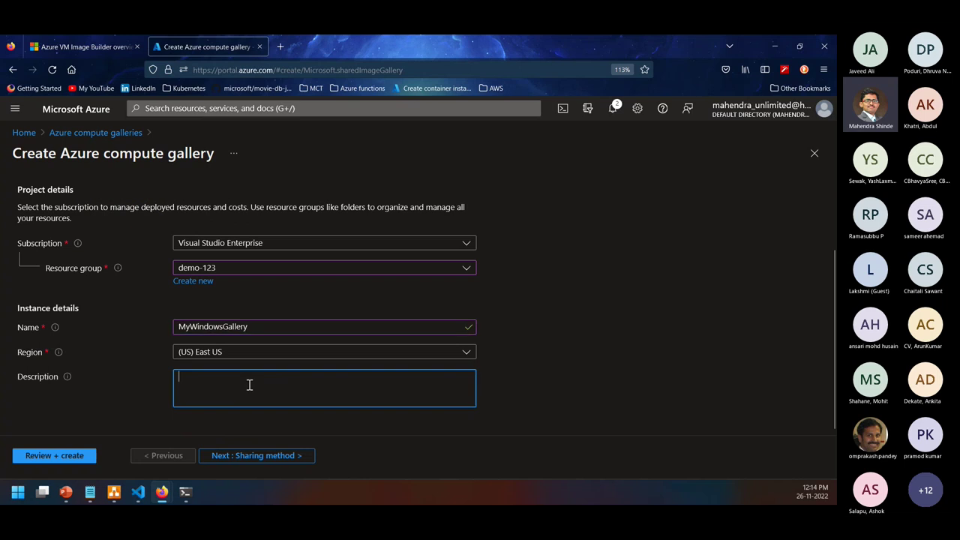
click(257, 456)
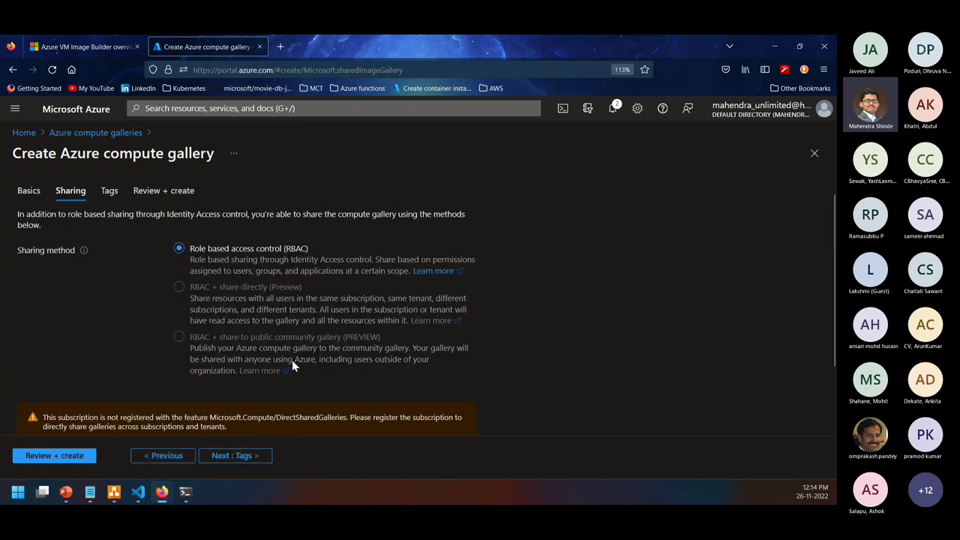
click(222, 454)
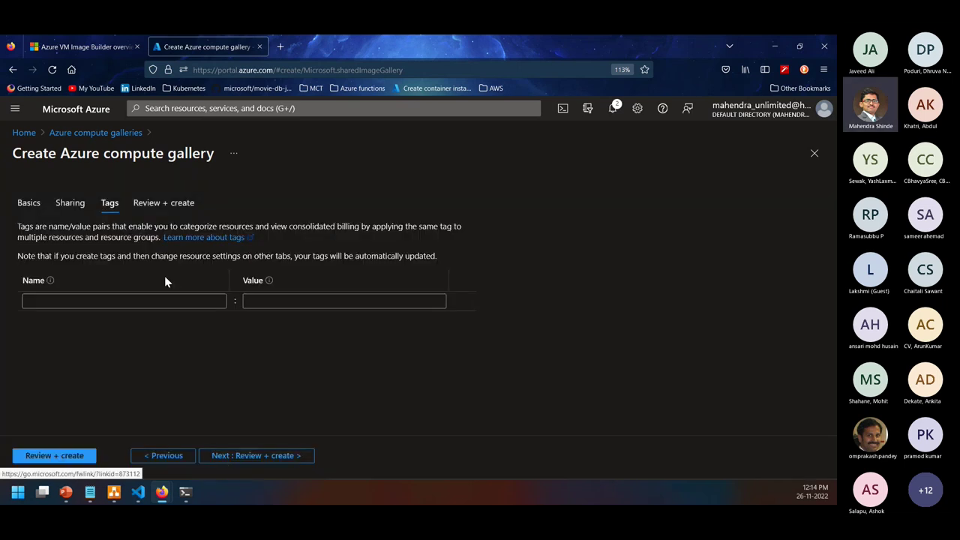
click(68, 455)
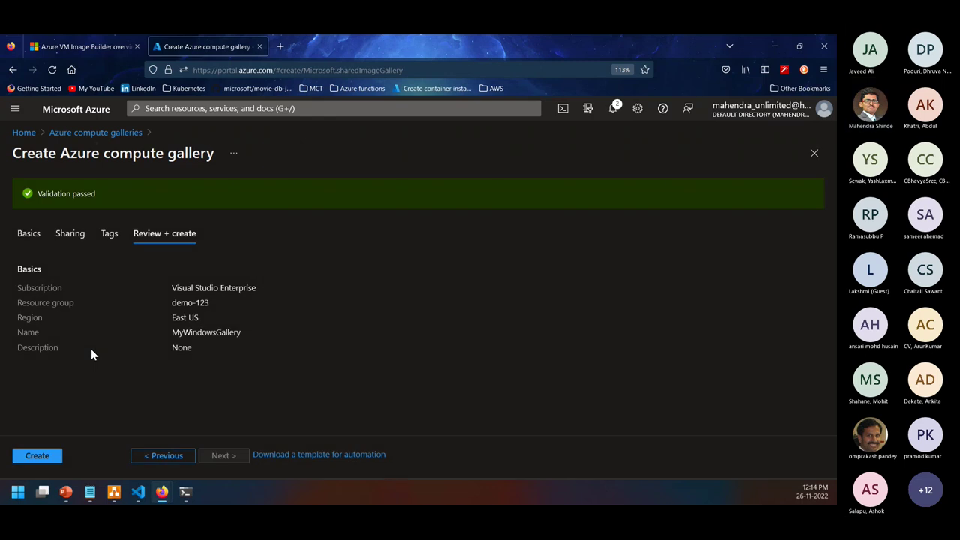
click(46, 455)
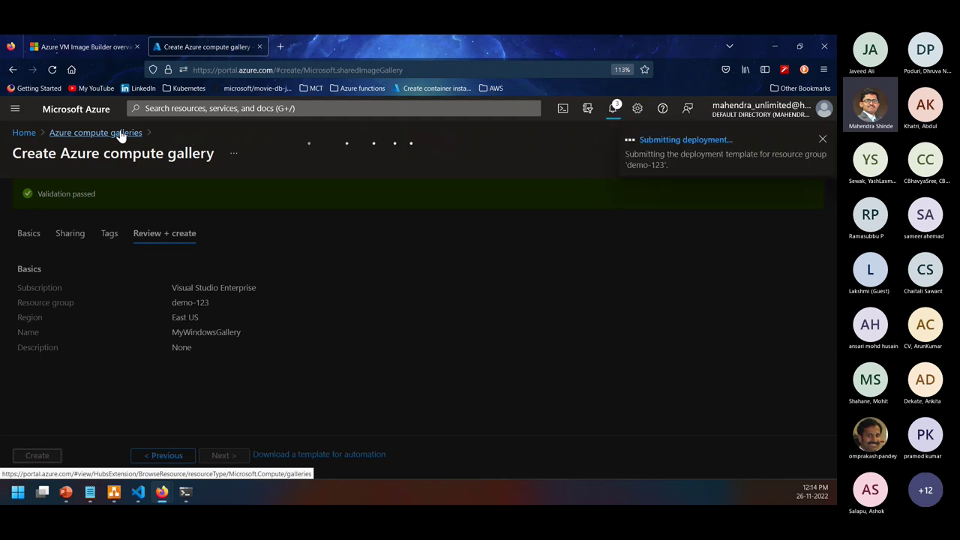
Search the portal for 'Azure Image Builder'
click(197, 108)
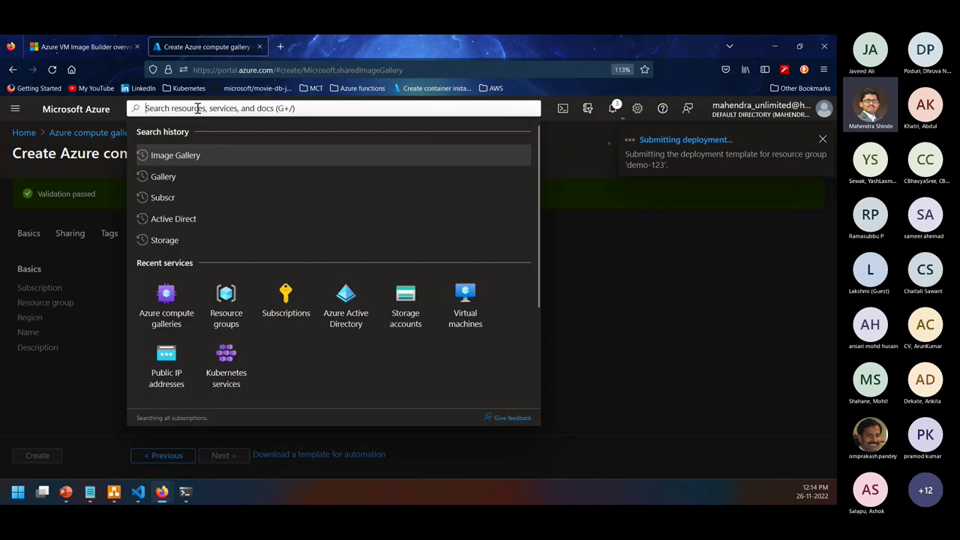
text(Image B)
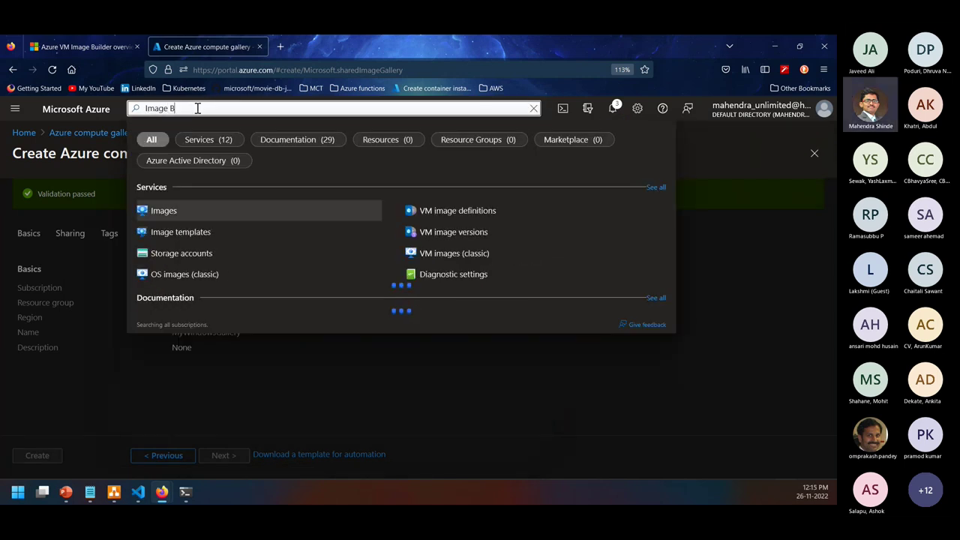
text(ui)
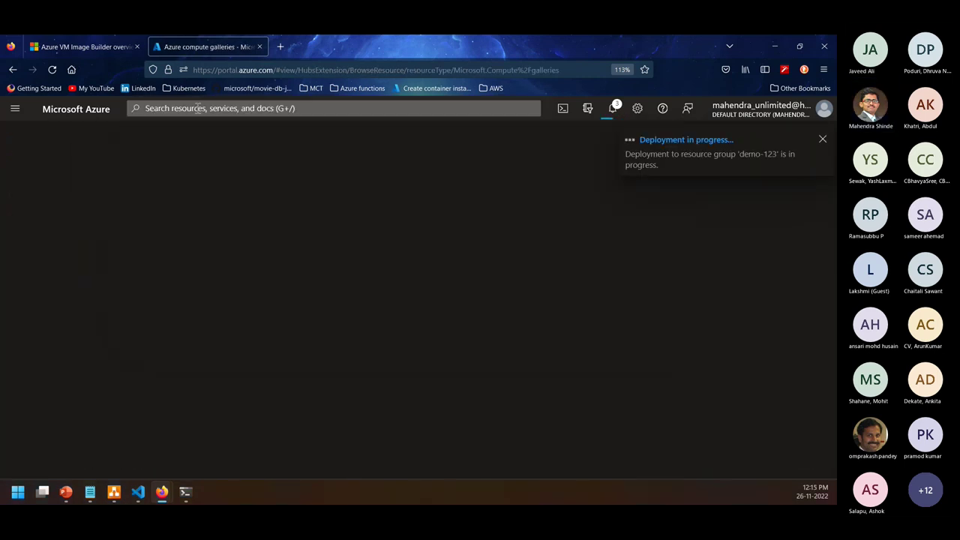
text(Image B)
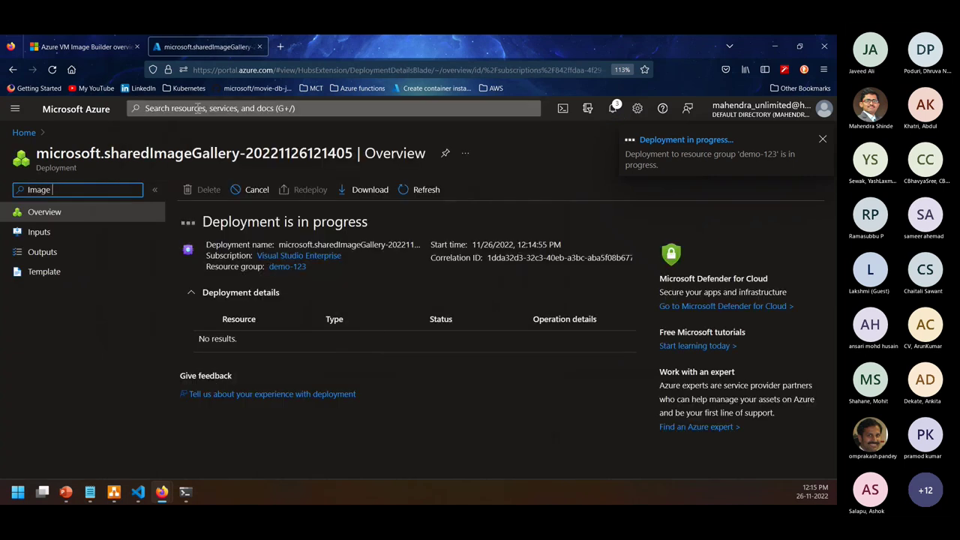
click(225, 108)
text(Image Build)
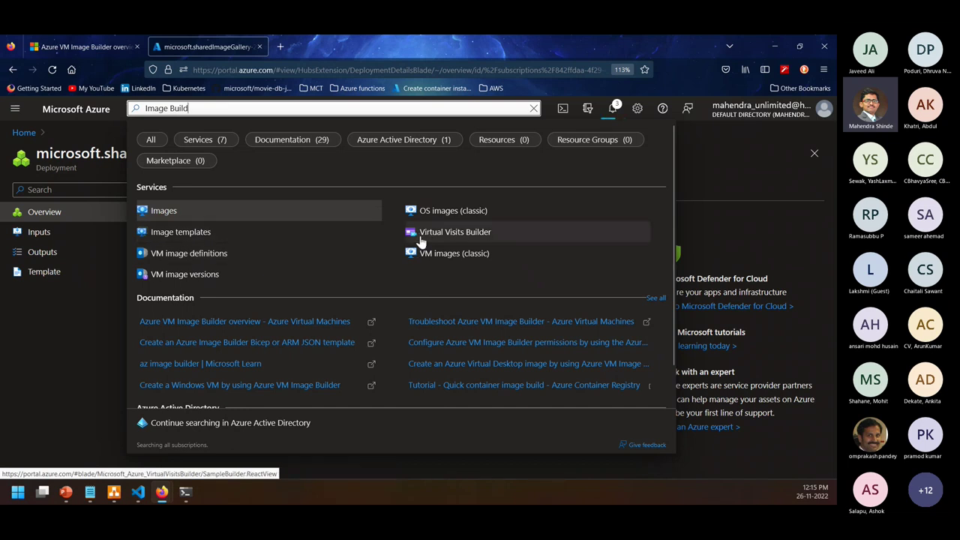
text(e)
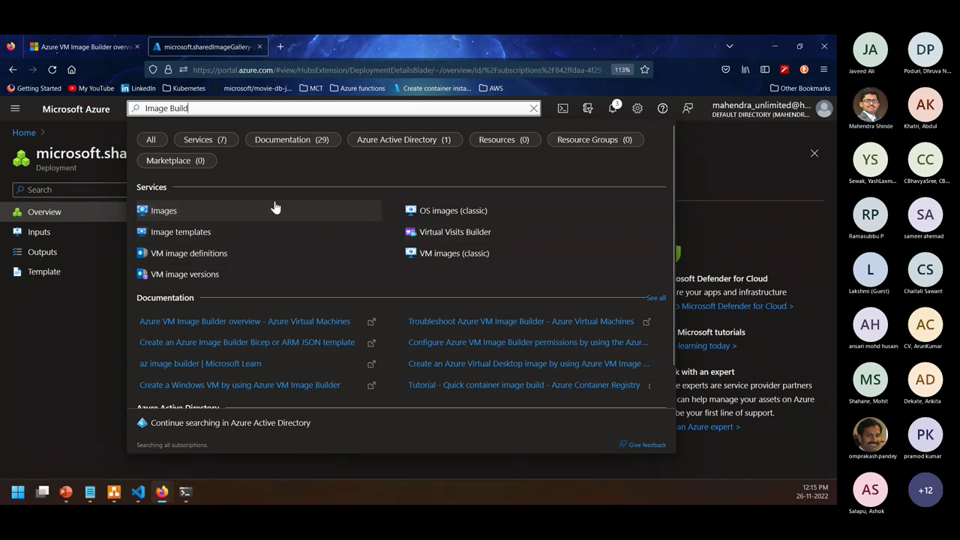
text(r)
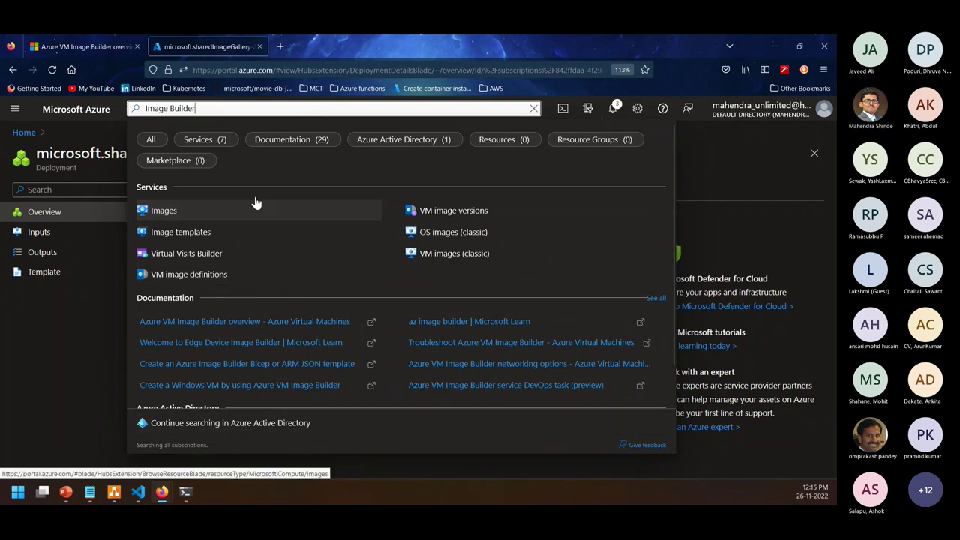
key(ctrl+a)
key(Home)
text(Azure)
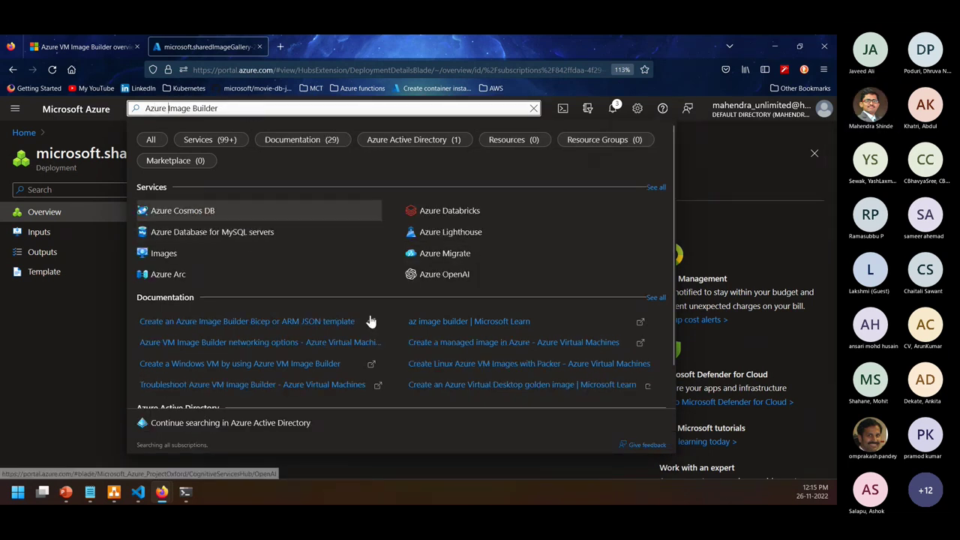
Trim the search to 'Azure Image' and open the Azure Virtual Machine Image Builder enterprise application
scroll(303, 330, down, 1)
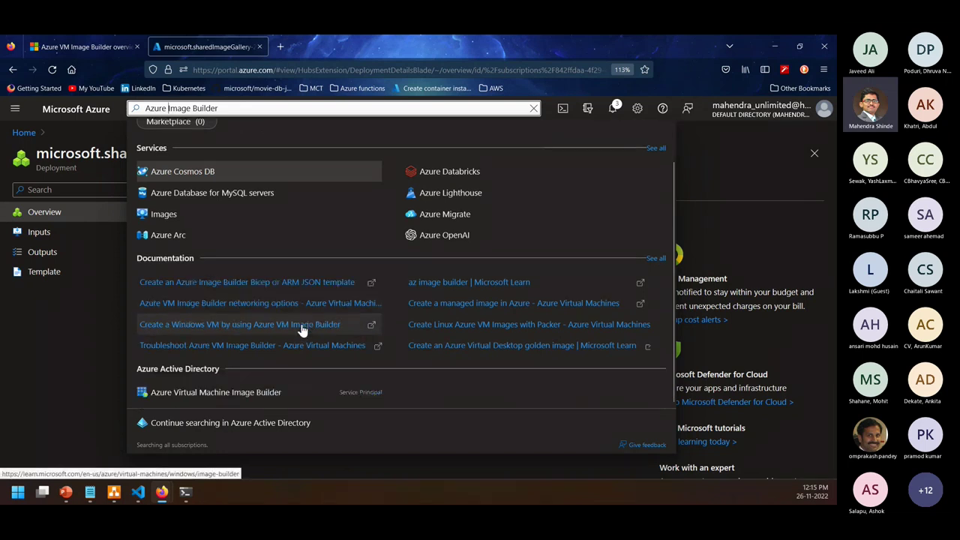
scroll(302, 330, up, 1)
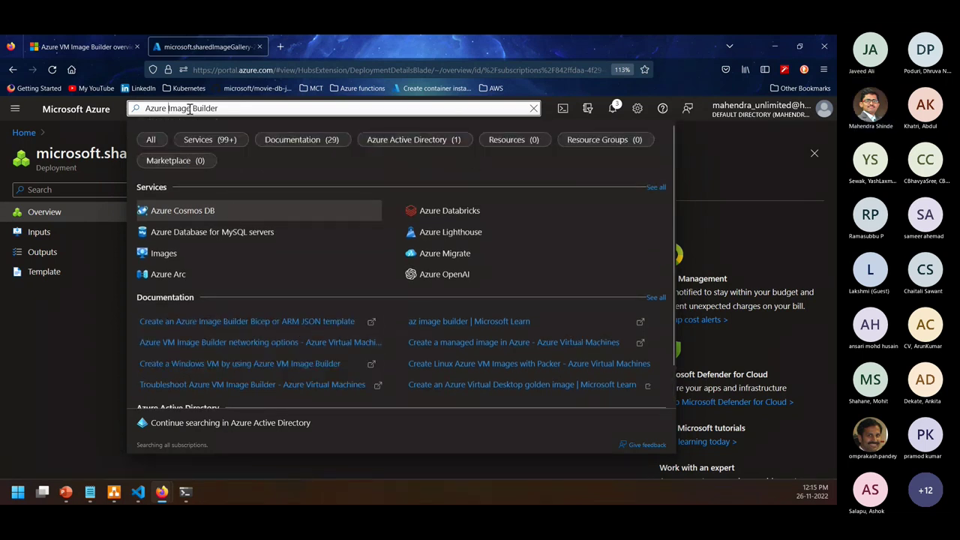
drag(192, 108, 266, 107)
key(BackSpace)
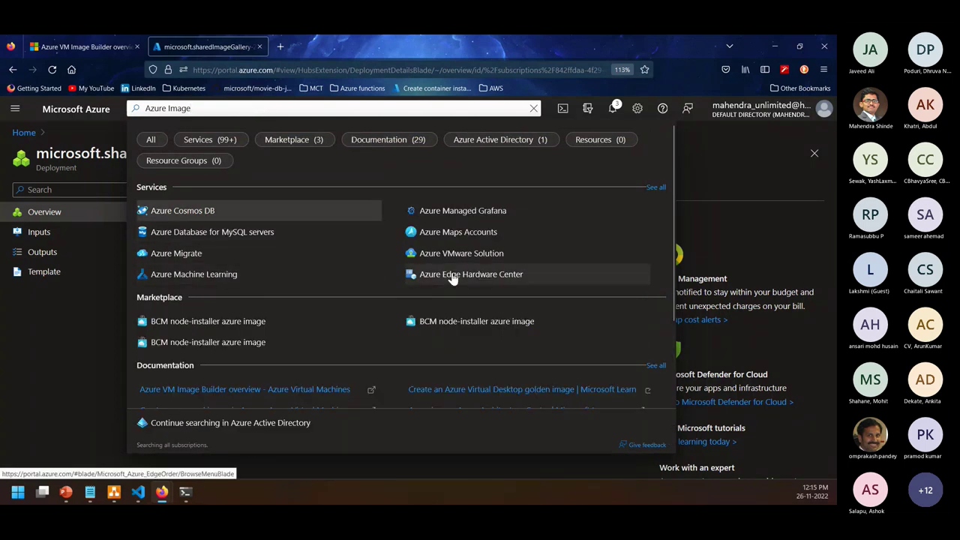
scroll(248, 300, down, 2)
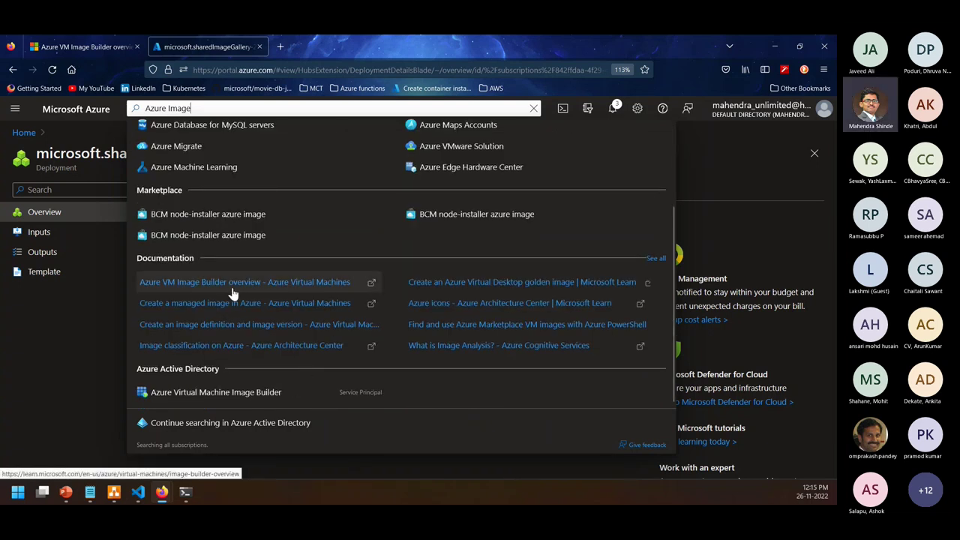
click(215, 393)
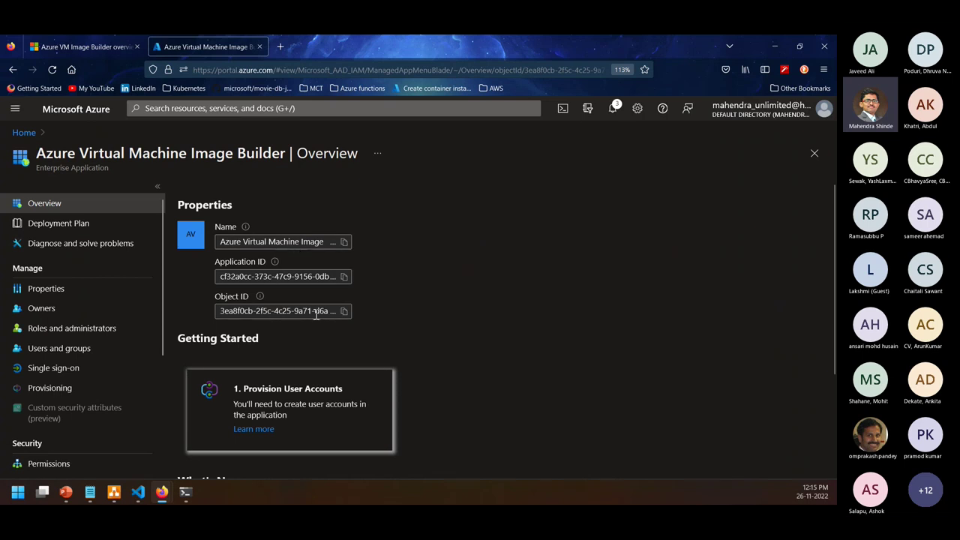
scroll(448, 354, down, 2)
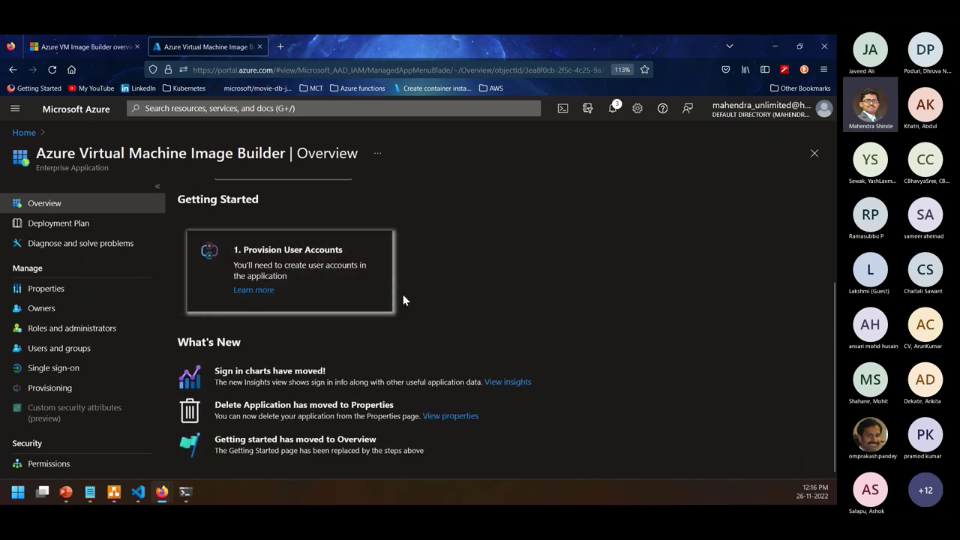
scroll(403, 300, up, 2)
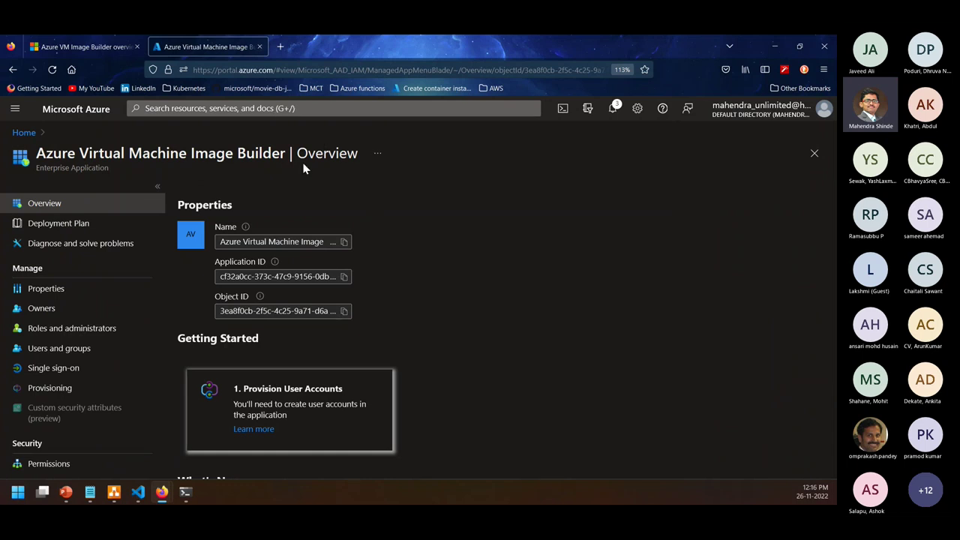
Search the portal for 'Image Builder' and open the Create a Windows VM by using Azure VM Image Builder article
click(206, 107)
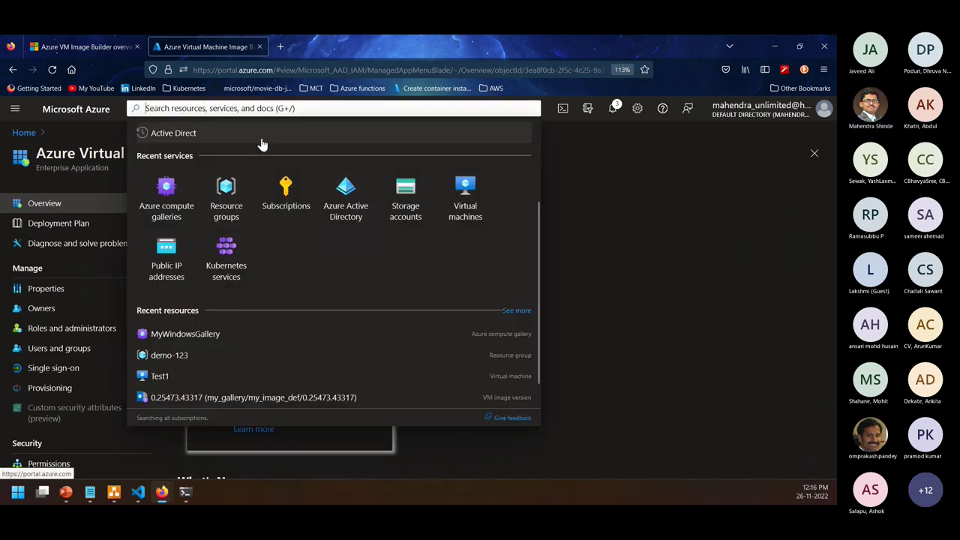
text(I)
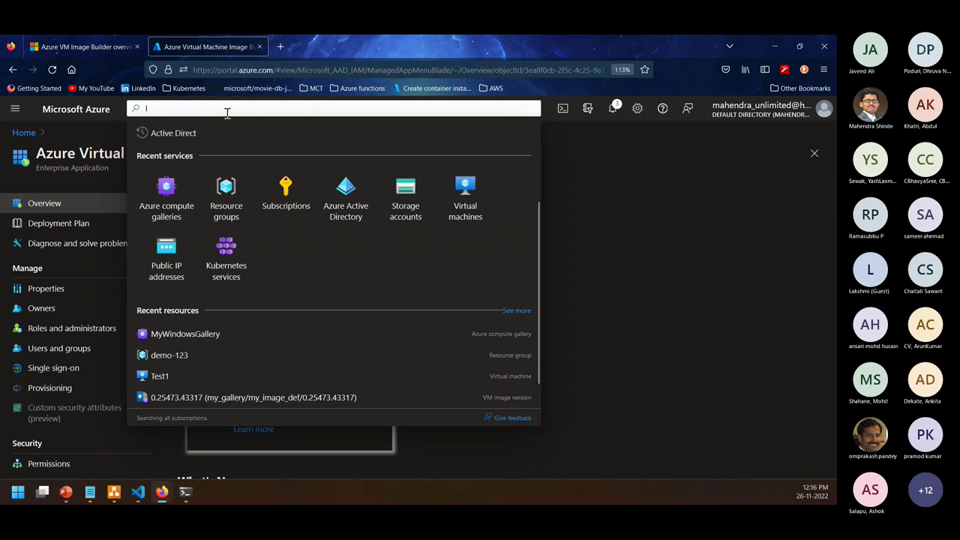
text(mage Build)
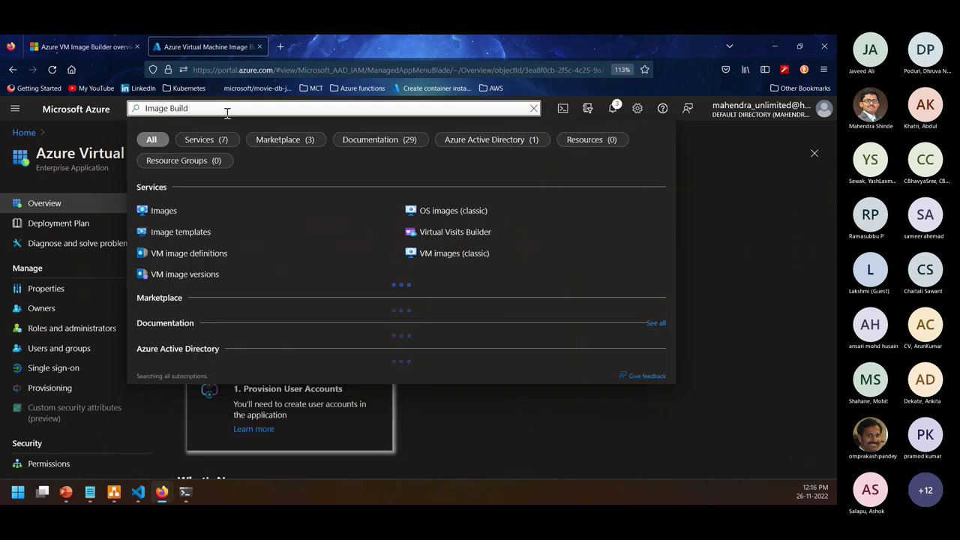
text(er)
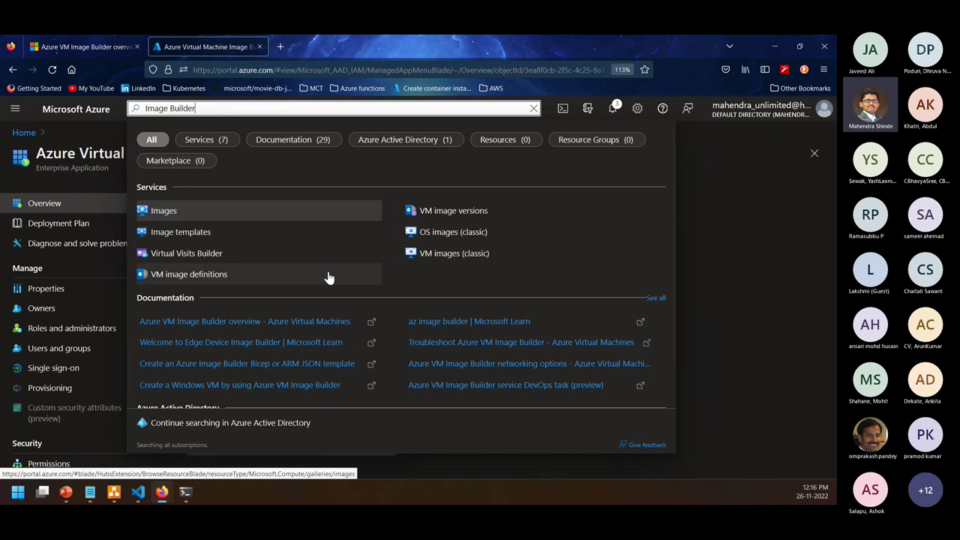
click(256, 387)
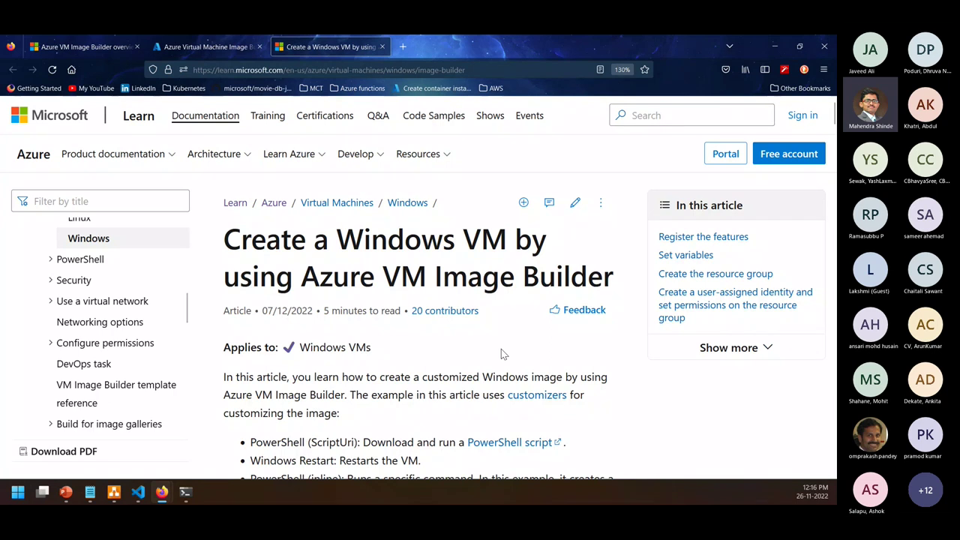
Read through the tutorial from identity setup down to the 'Start the image build' section
scroll(501, 349, down, 3)
scroll(501, 349, down, 10)
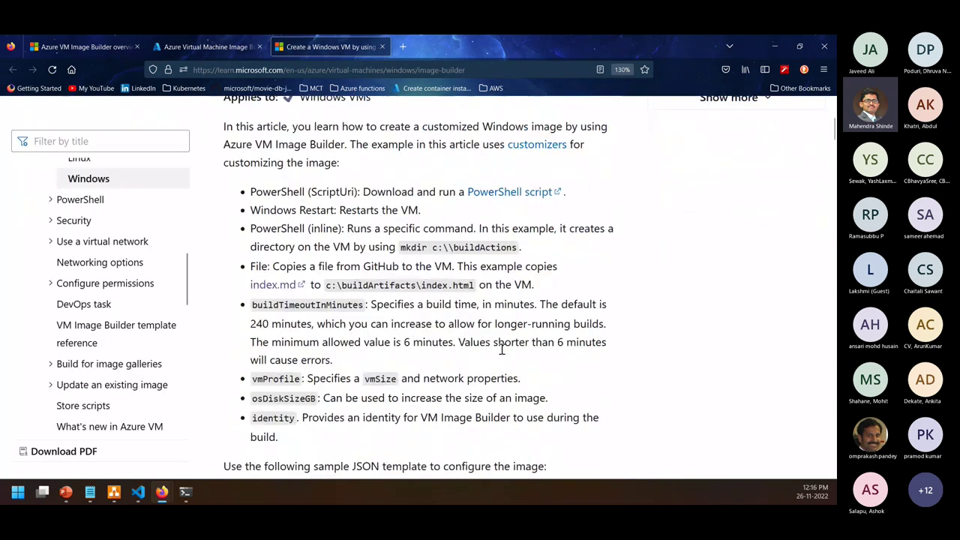
scroll(501, 349, down, 3)
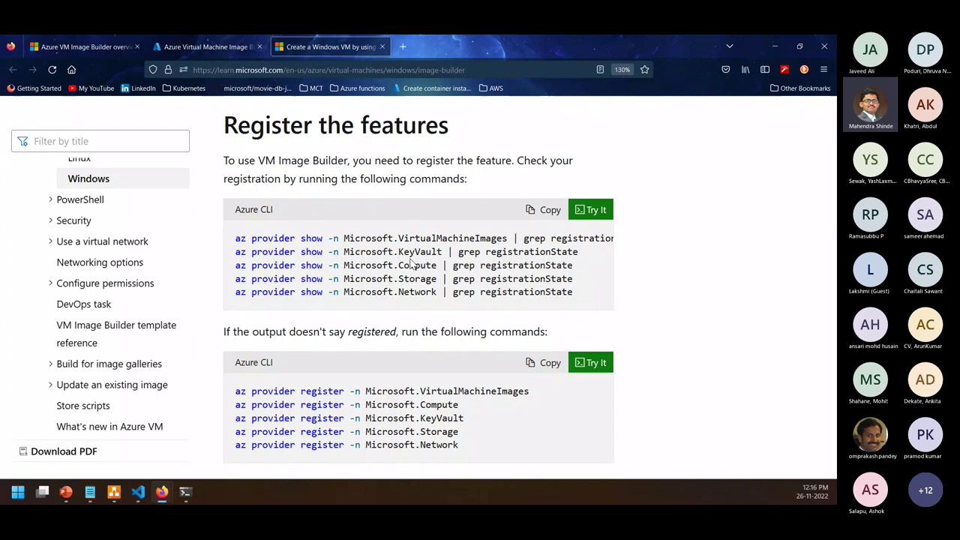
scroll(411, 262, down, 3)
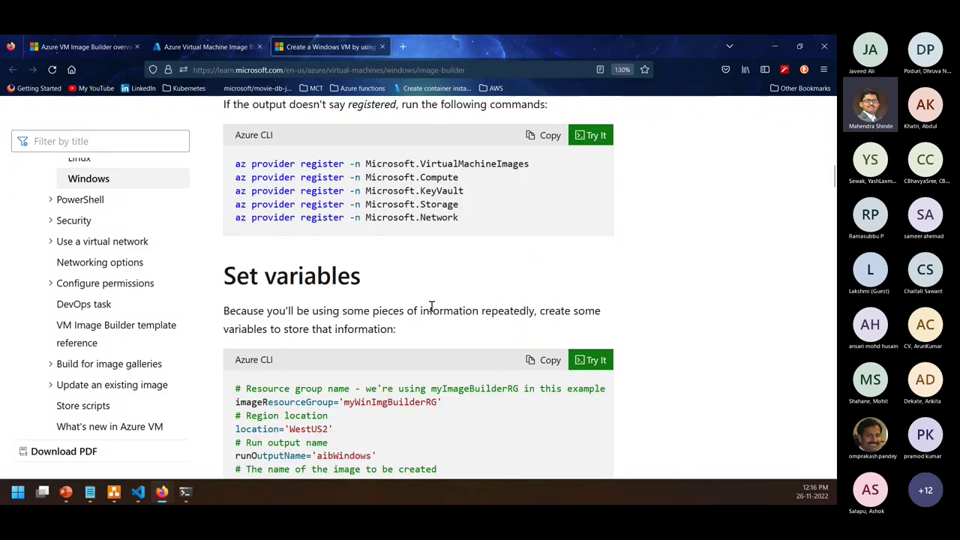
scroll(420, 330, down, 2)
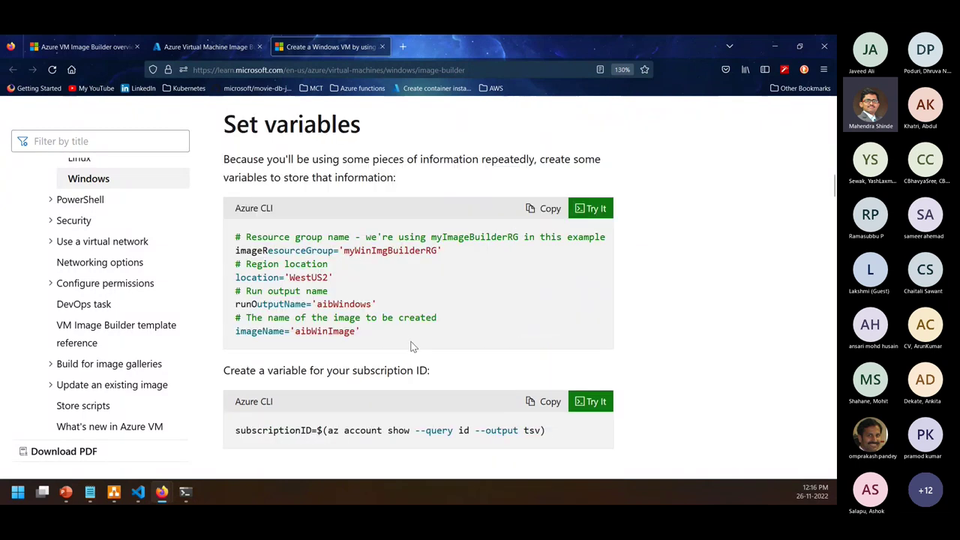
scroll(411, 346, down, 1)
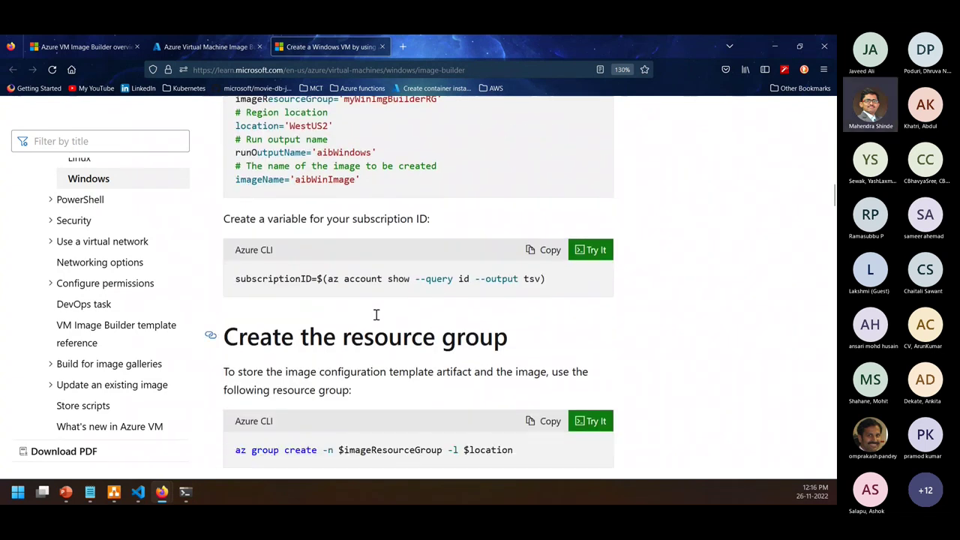
scroll(442, 290, down, 2)
scroll(443, 288, down, 6)
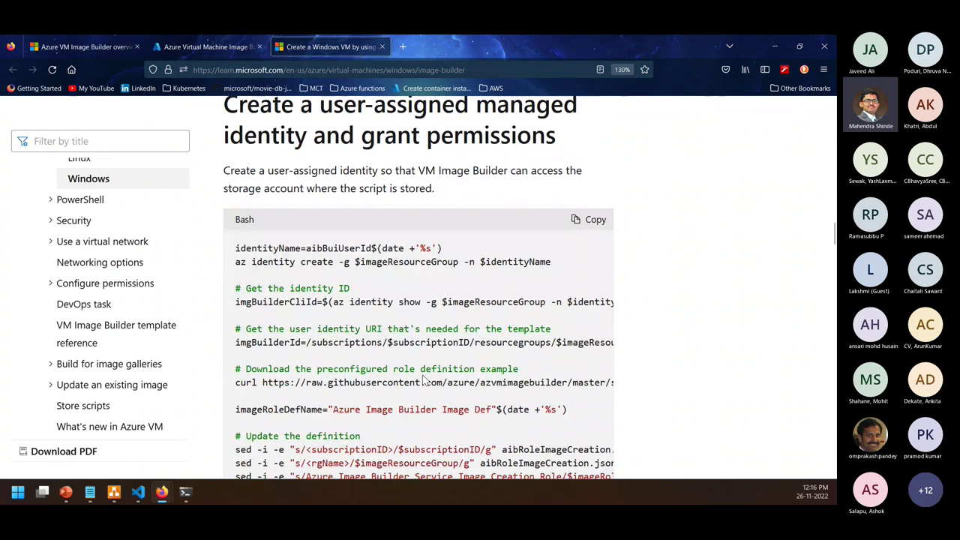
scroll(423, 380, down, 4)
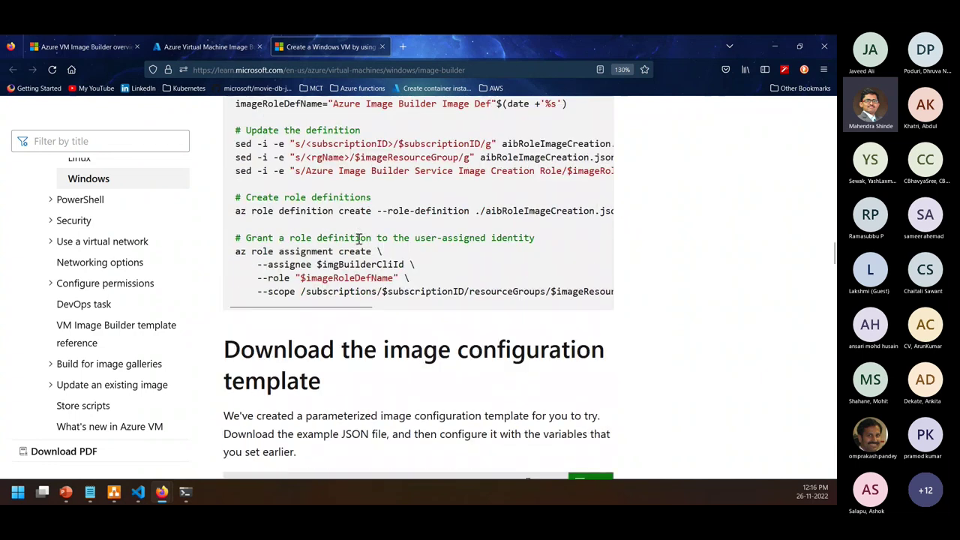
scroll(358, 238, down, 4)
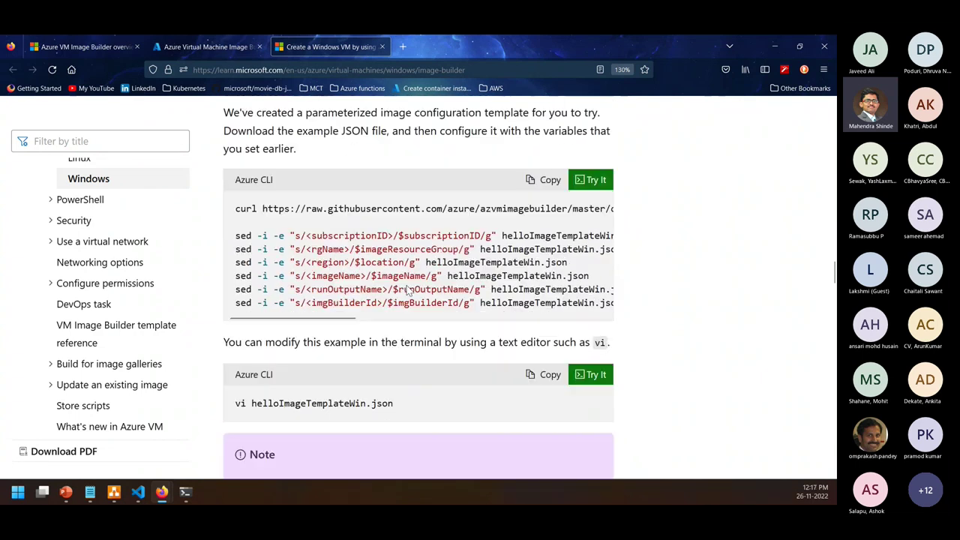
scroll(432, 321, down, 5)
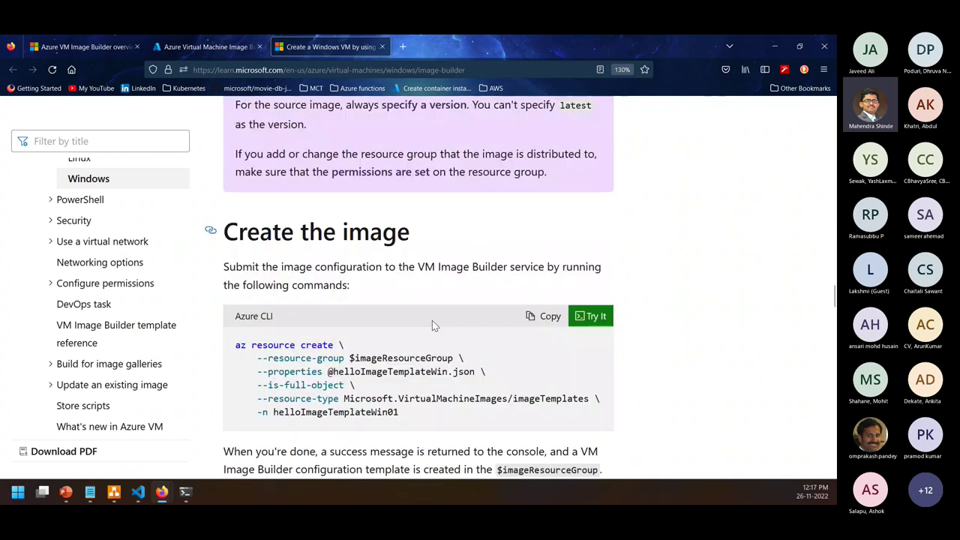
scroll(373, 369, down, 3)
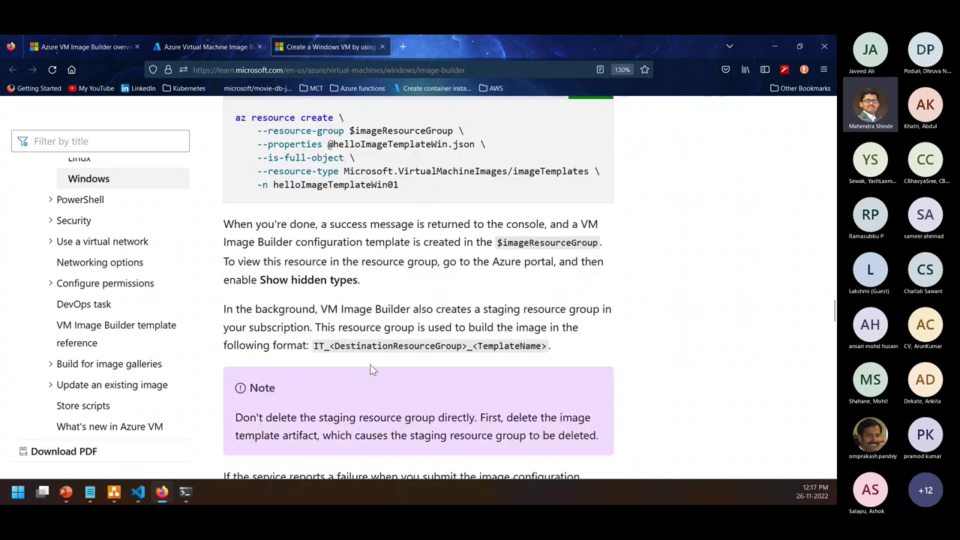
scroll(373, 369, down, 5)
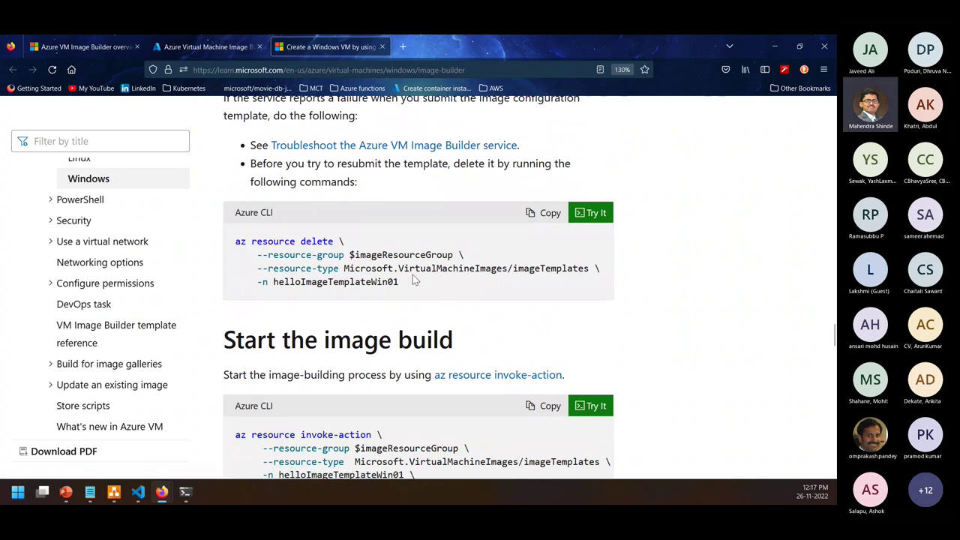
scroll(383, 291, down, 2)
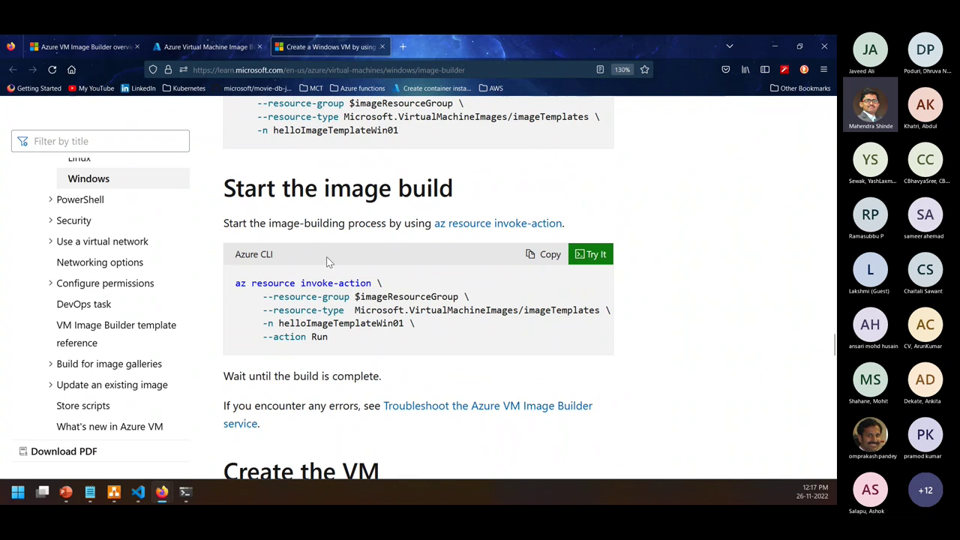
Select the az resource invoke-action build command line, then the tutorial's page address
triple_click(303, 279)
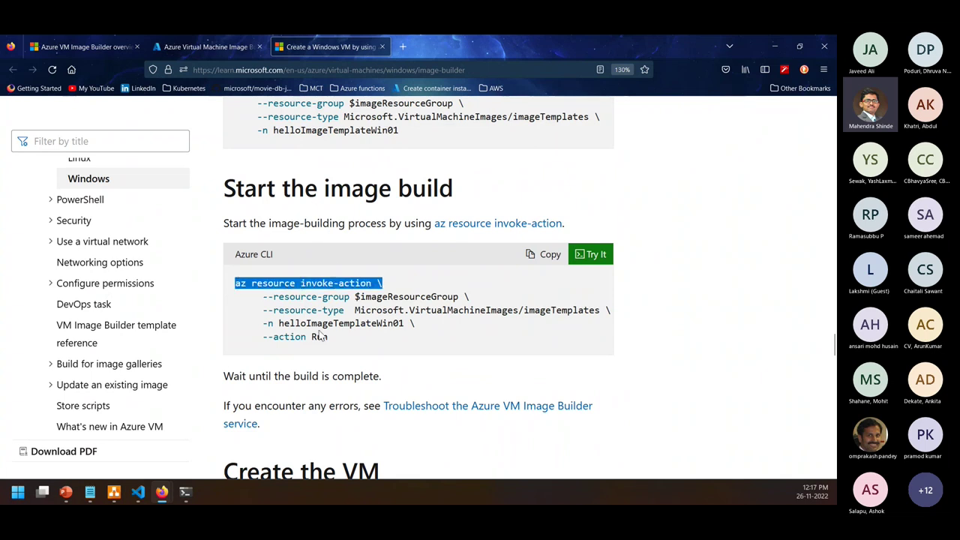
click(420, 73)
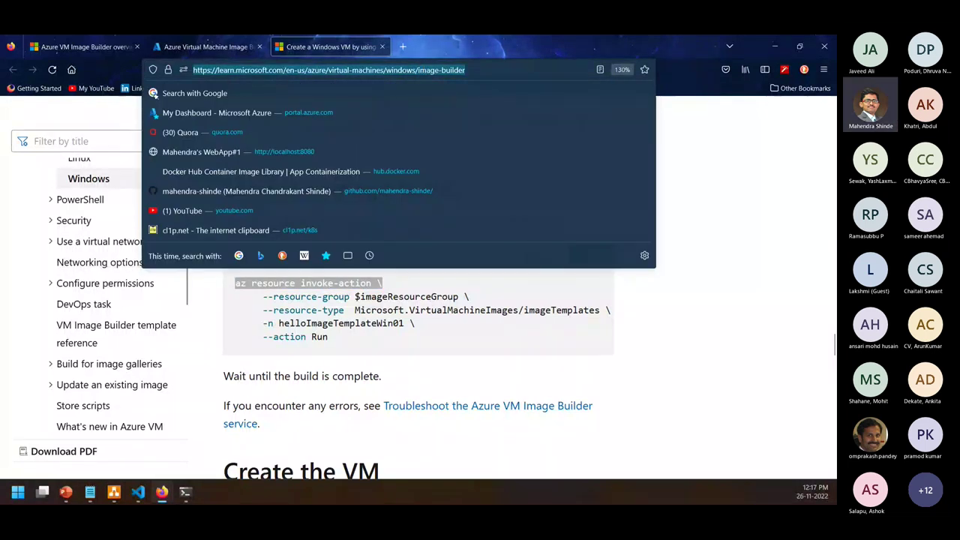
key(alt+Tab)
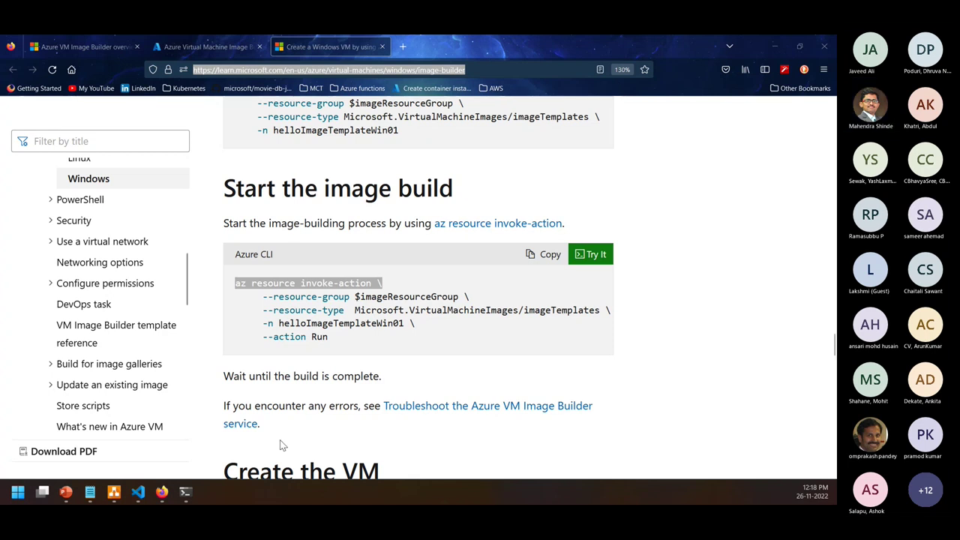
Bring Windows Terminal with the Test1 SSH session to the front
click(187, 490)
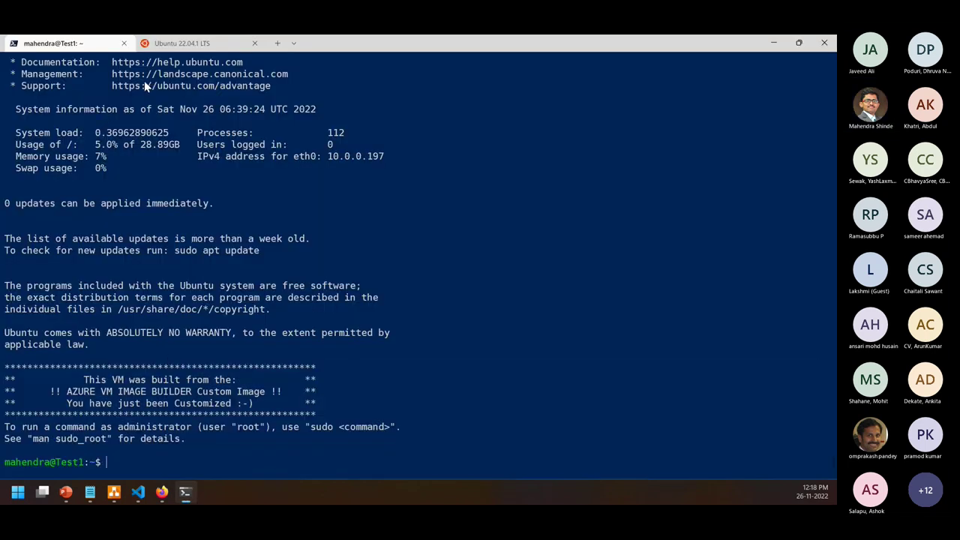
In the Ubuntu 22.04.1 LTS tab, clear the screen and list the scripts folder with ls
click(165, 43)
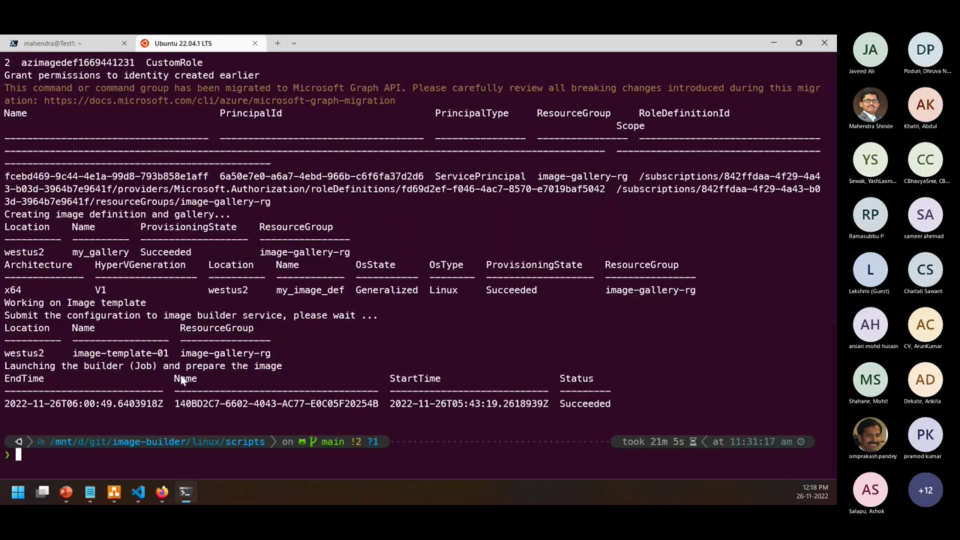
key(ctrl+l)
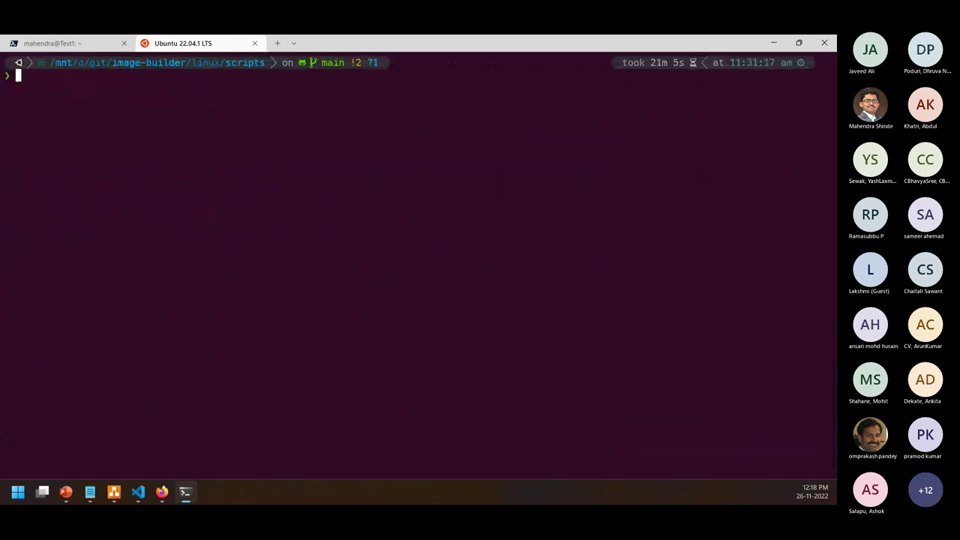
text(ls)
key(Return)
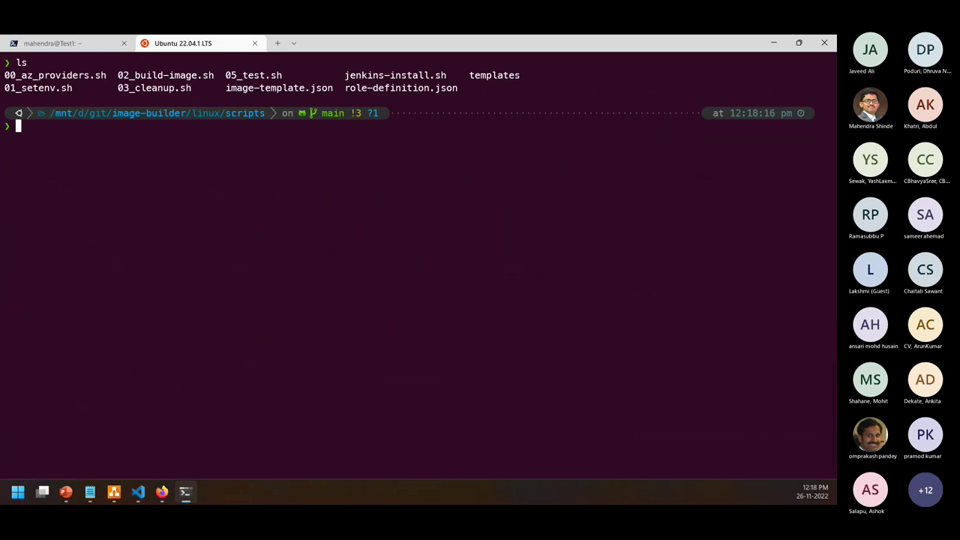
Run bash 03_cleanup.sh and confirm with y to delete the image builder resources
text(bash 04)
key(BackSpace)
key(Tab)
key(Tab)
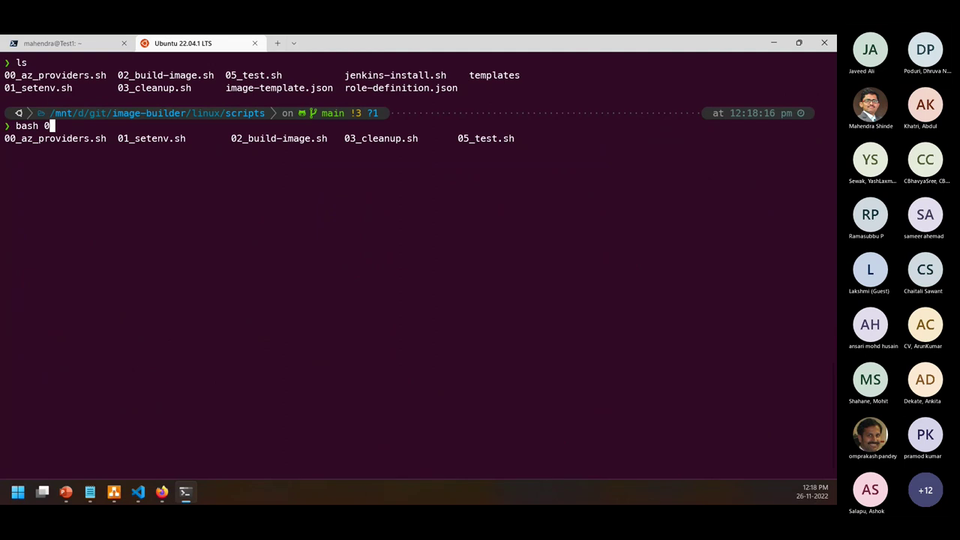
text(3)
key(Tab)
key(Return)
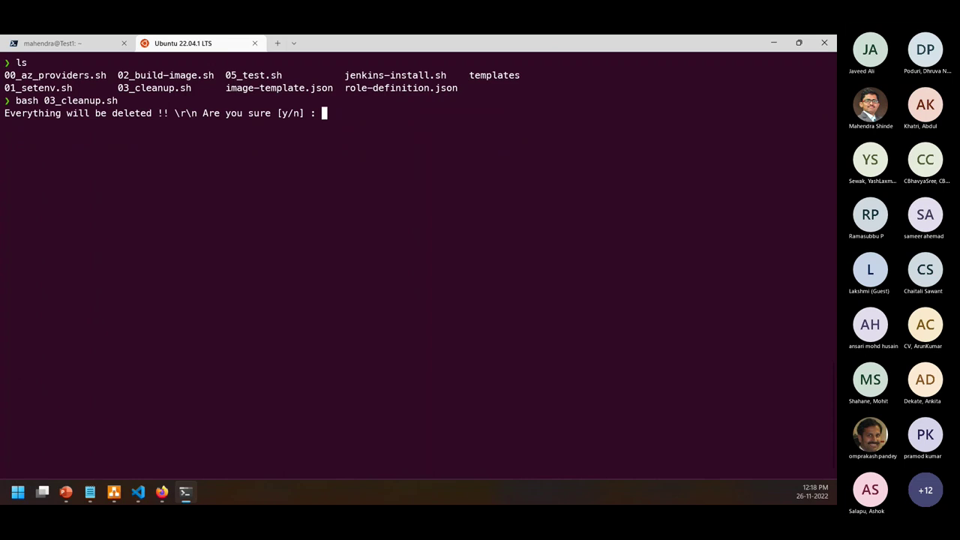
text(y)
key(Return)
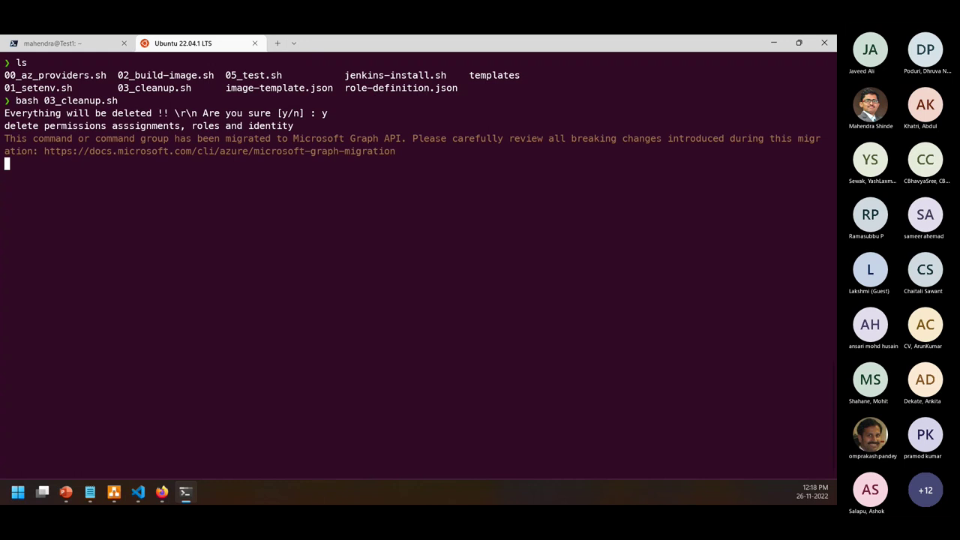
Check 02_build-image.sh in VS Code, then return to the Azure portal page in Firefox
click(139, 495)
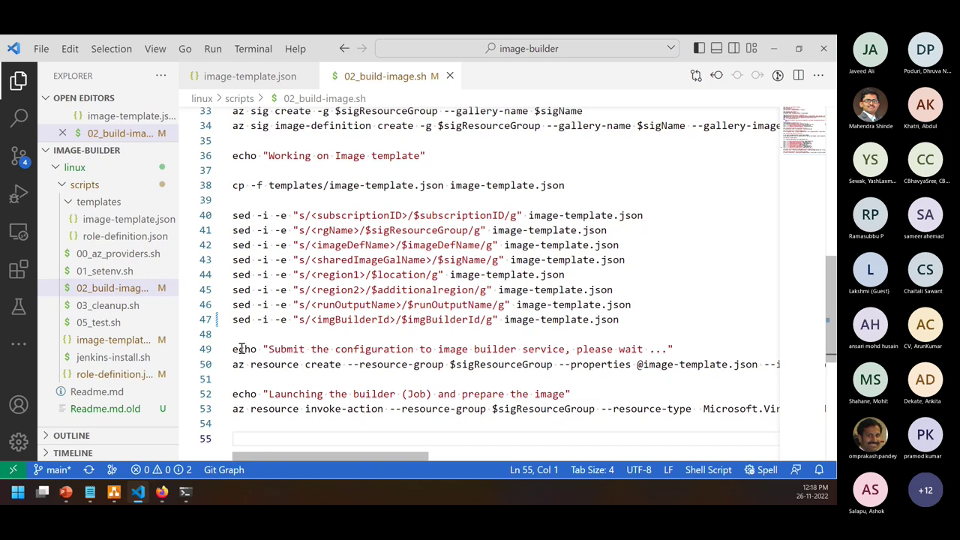
mouse_move(162, 492)
mouse_move(147, 440)
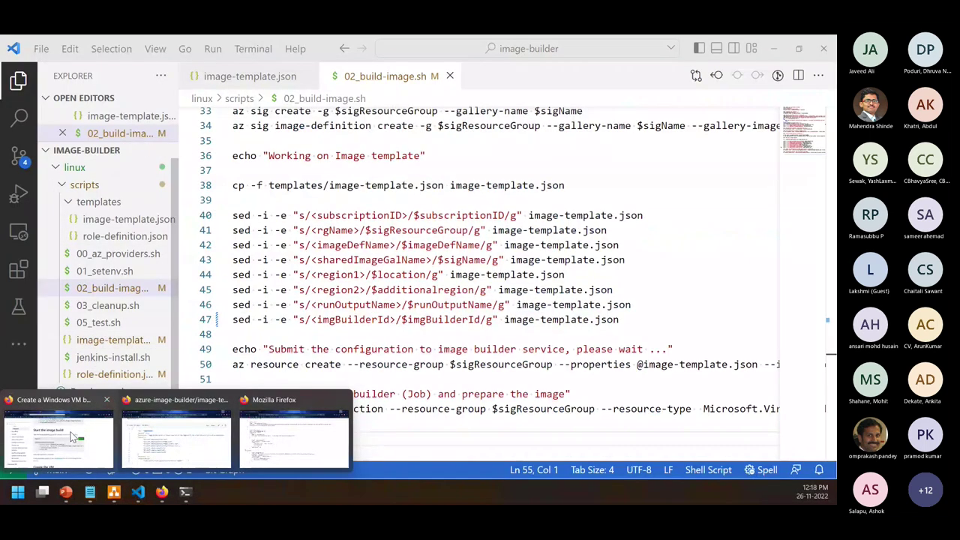
click(71, 436)
click(215, 45)
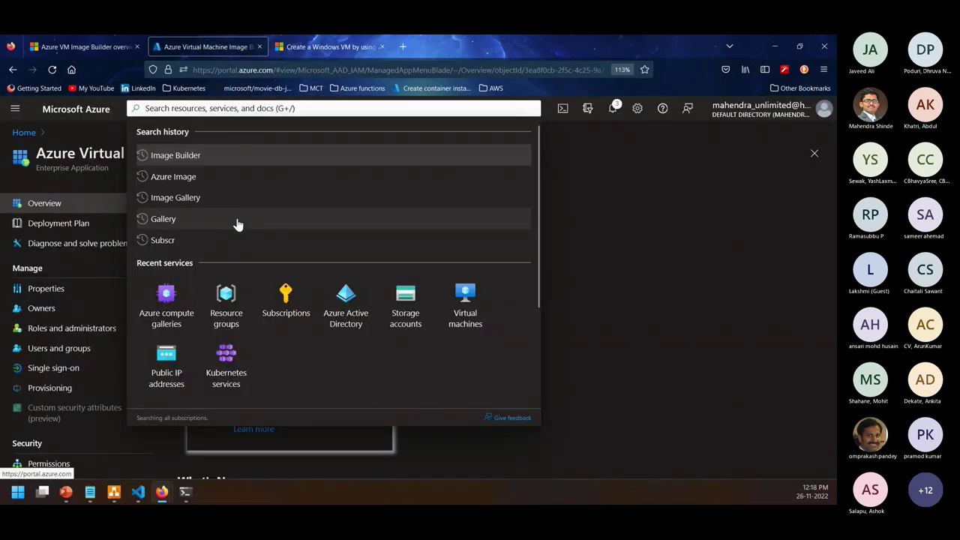
Search the portal for 'VM' and open the Virtual machines list
click(633, 200)
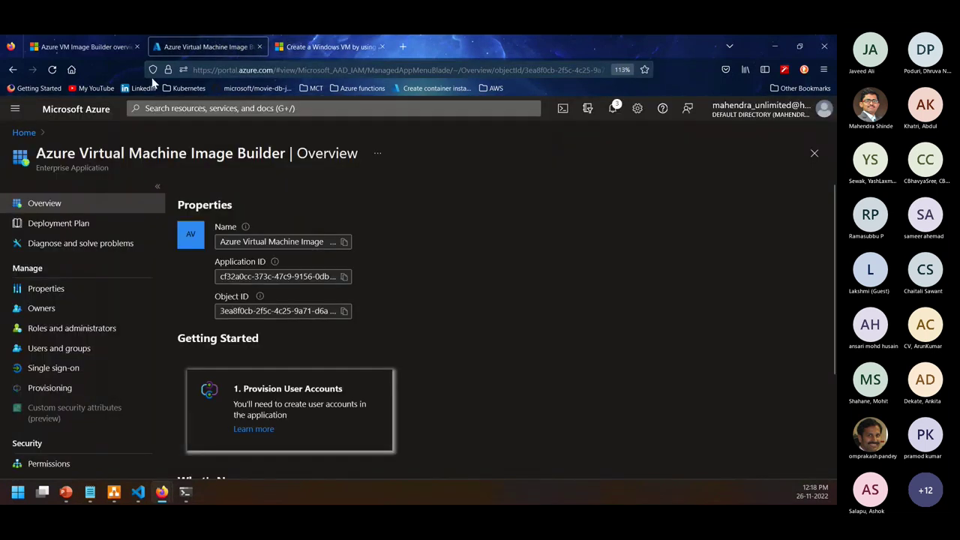
click(154, 109)
text(VM)
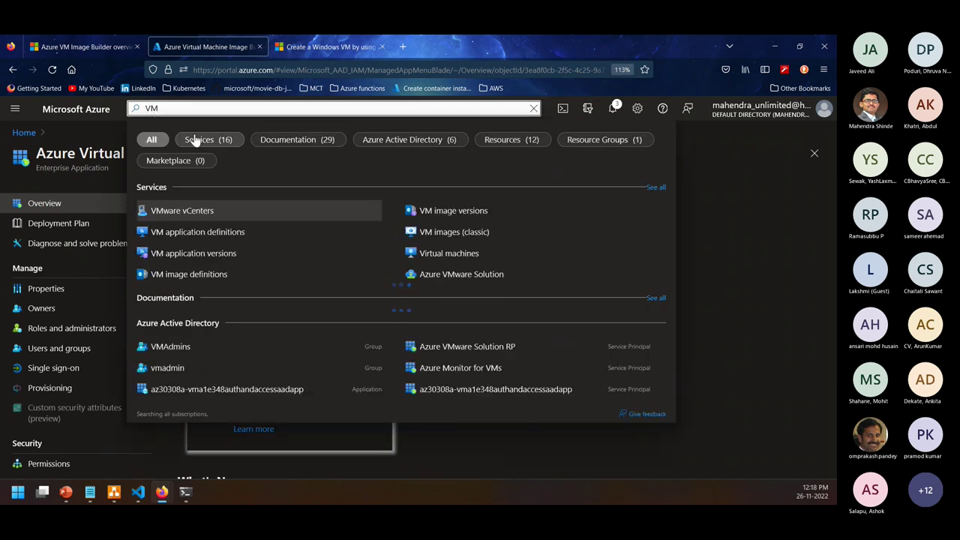
click(427, 255)
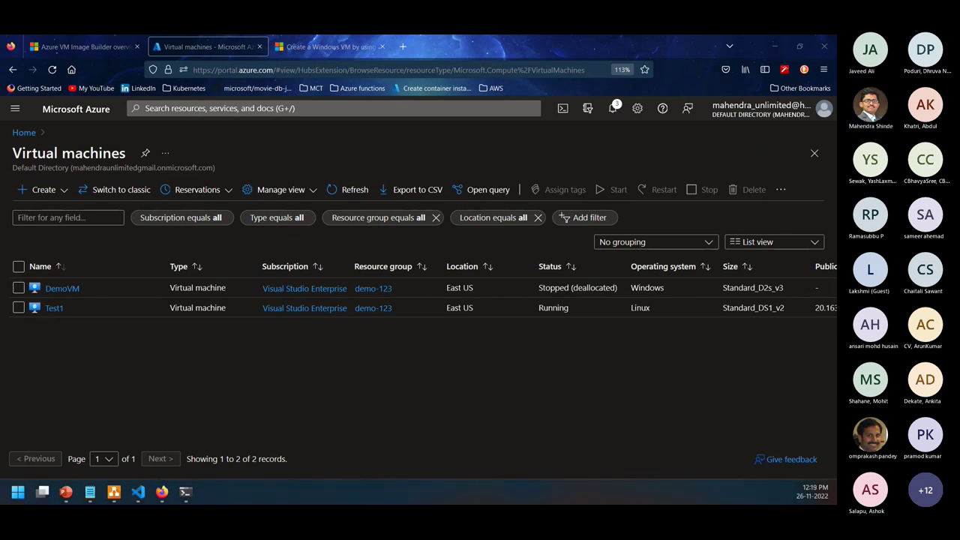
Open the Test1 virtual machine and stop it, confirming with Yes
click(19, 308)
click(62, 311)
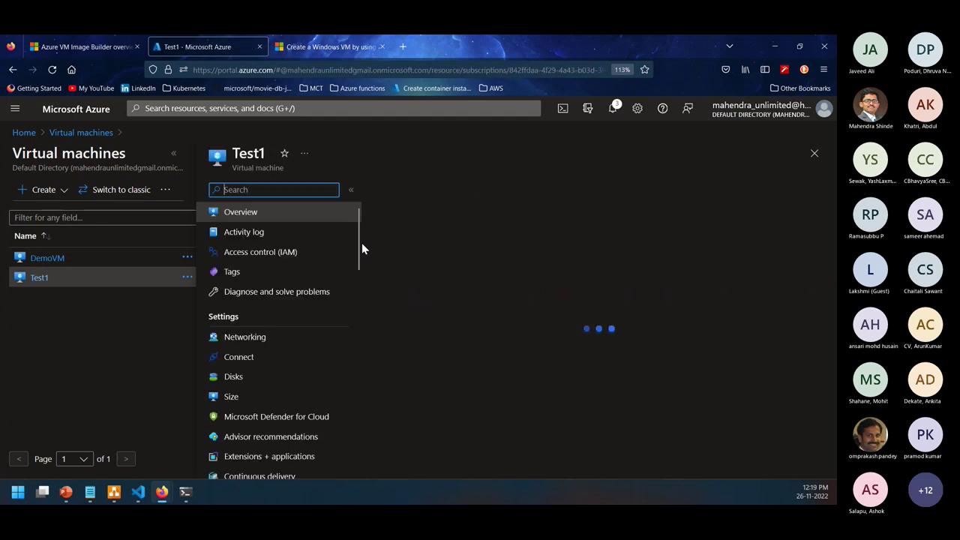
click(555, 189)
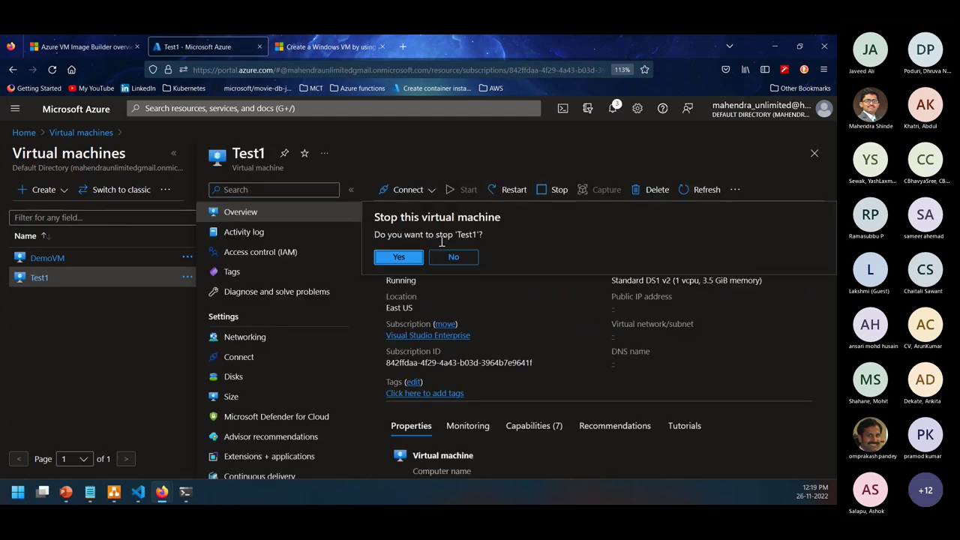
click(399, 257)
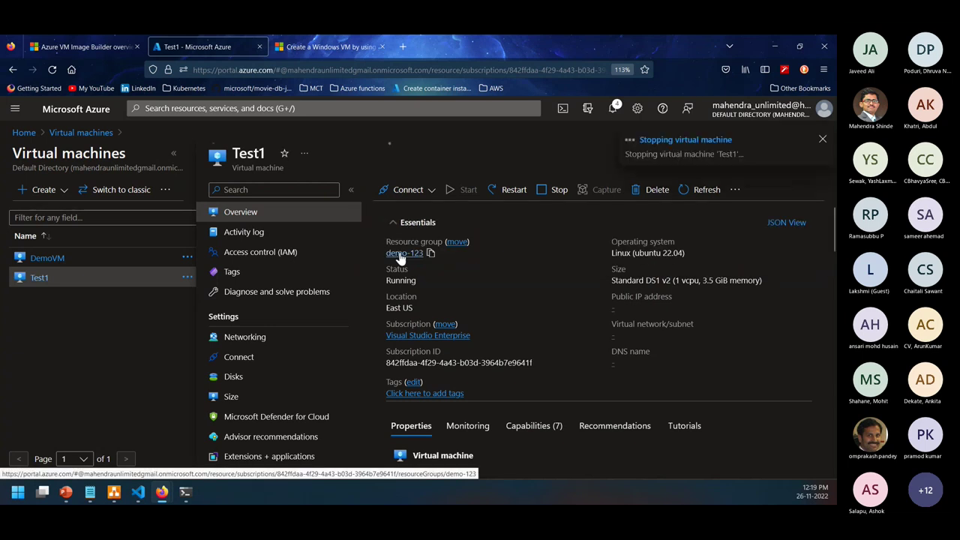